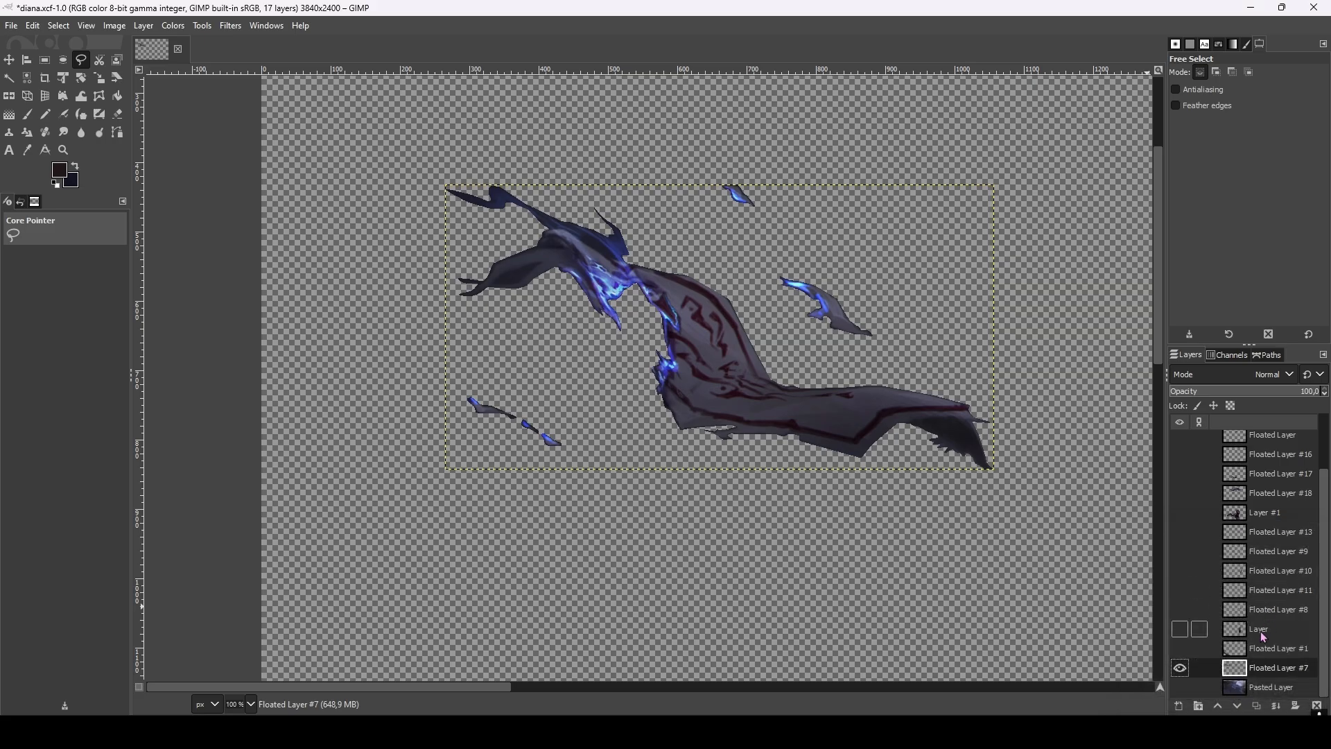
Copy Floated Layer #7 into a new image and resize its canvas to 1000 × 500 px with the content centred.
key(ctrl+c)
key(ctrl+shift+v)
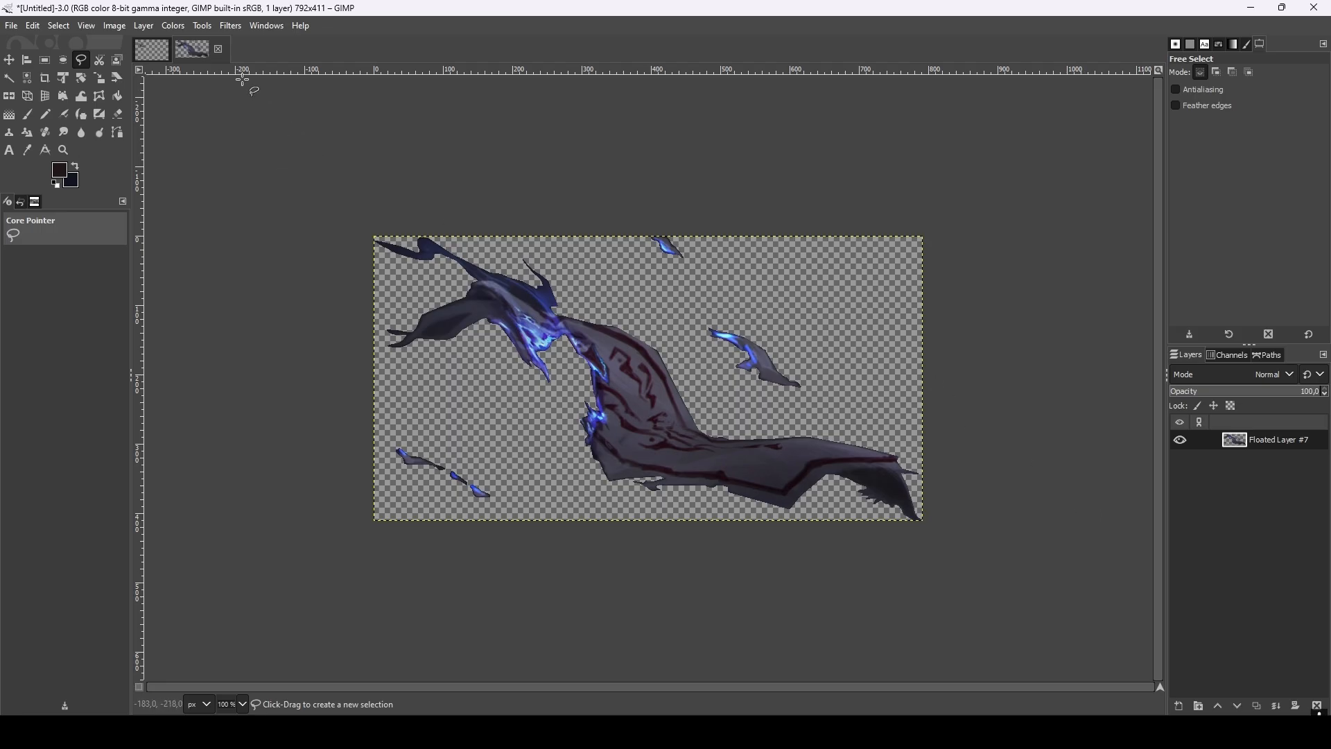
click(115, 26)
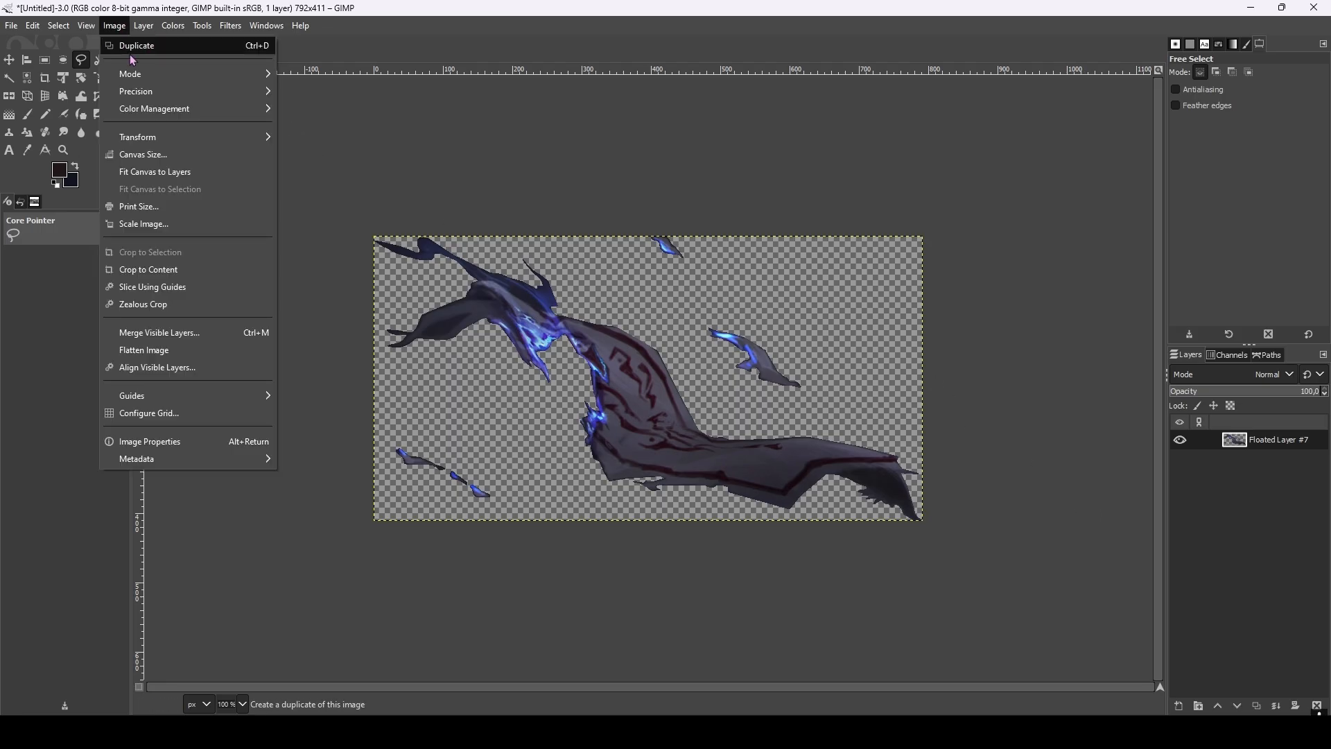
click(164, 155)
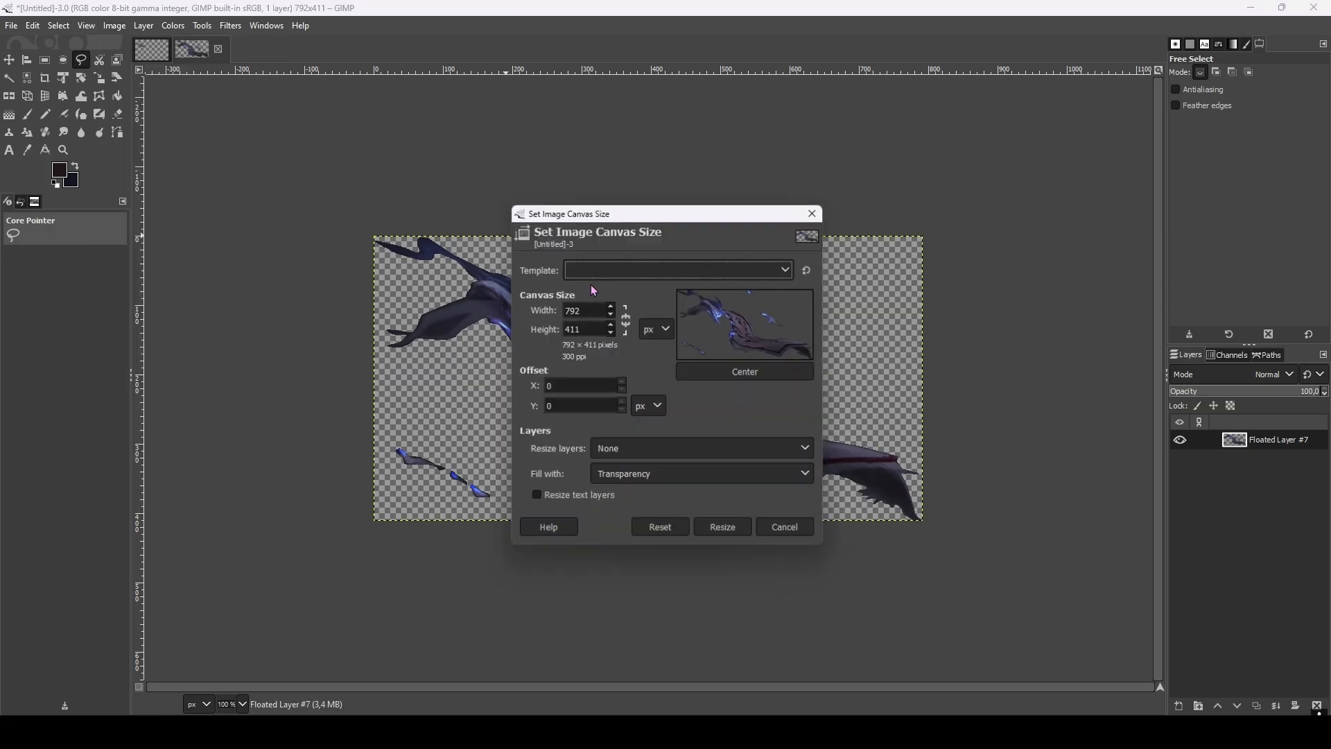
drag(589, 310, 543, 310)
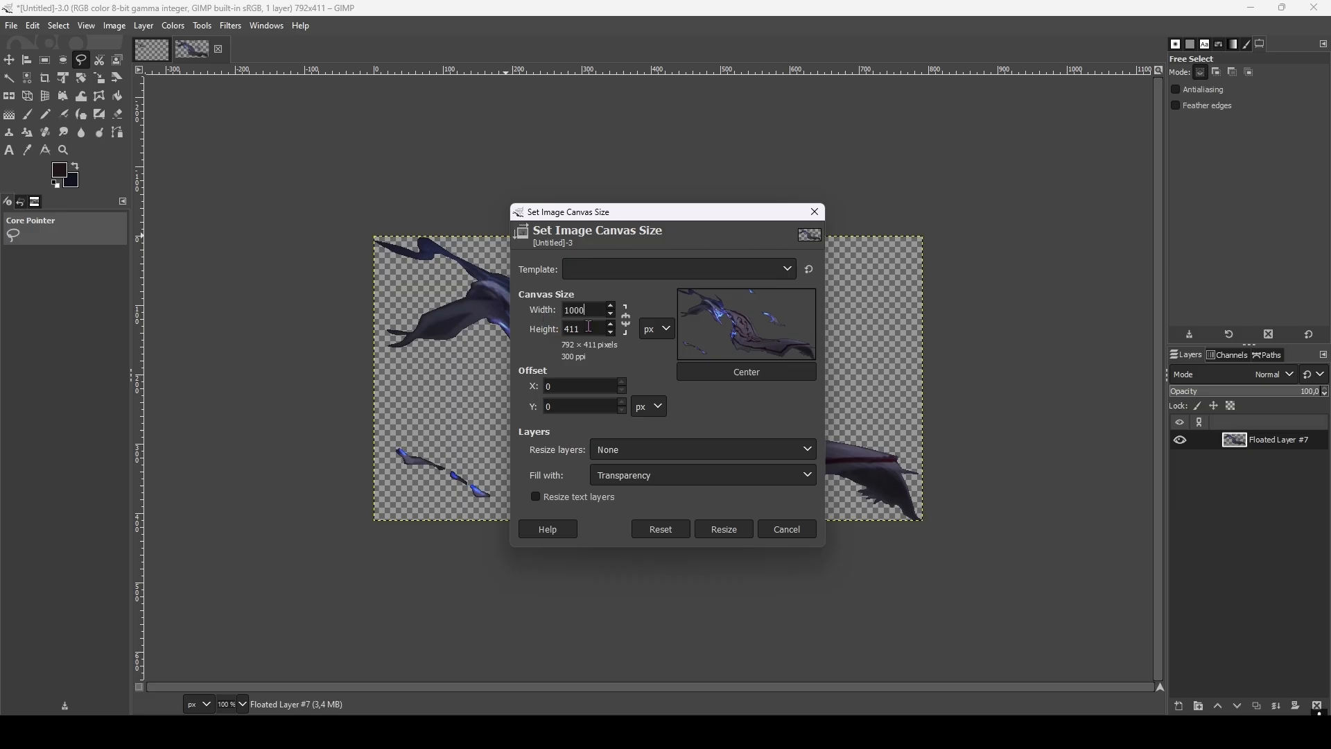
text(1000)
key(Tab)
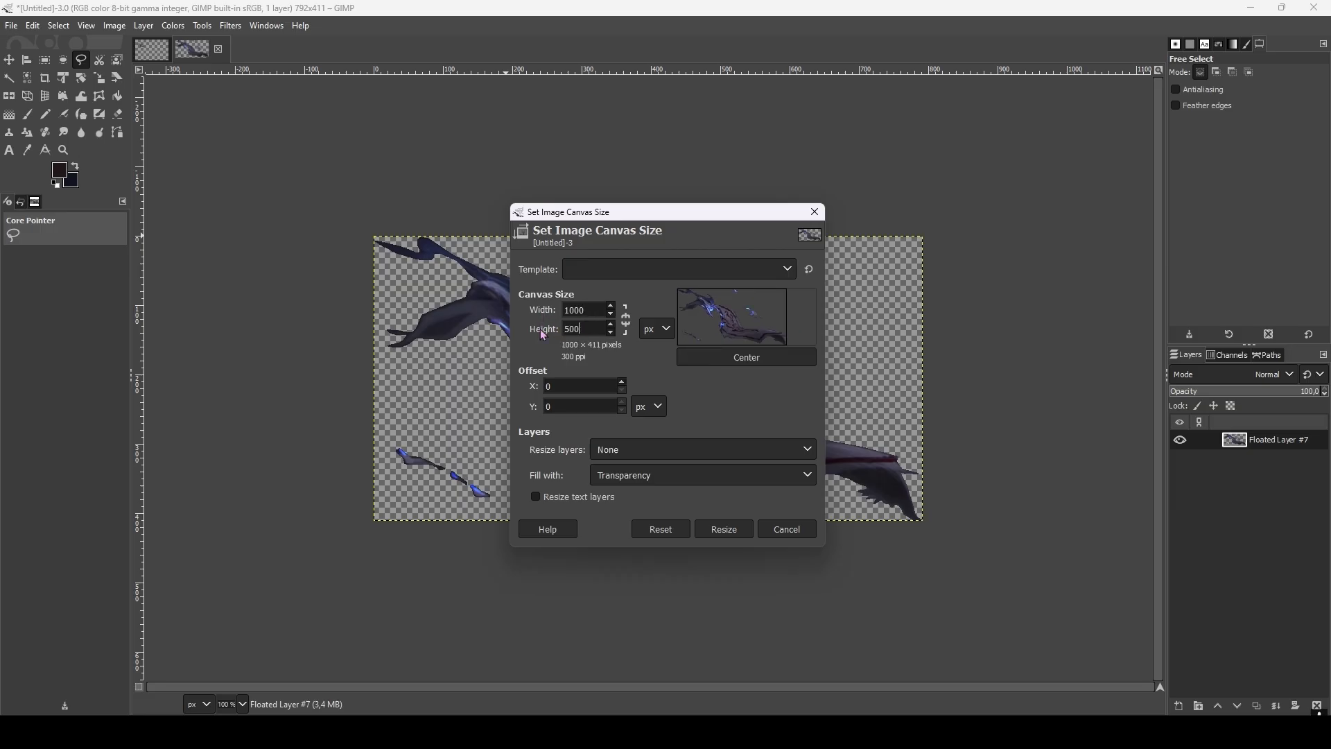
click(768, 360)
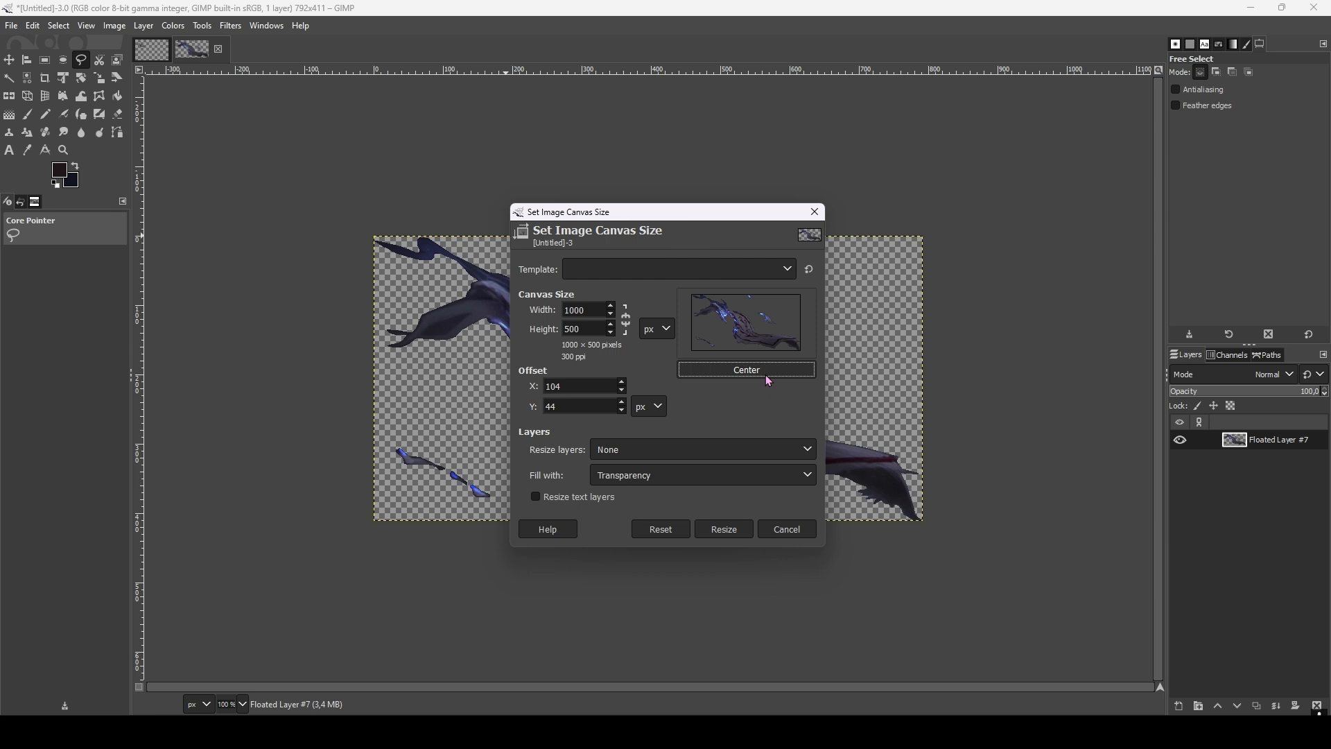
click(737, 531)
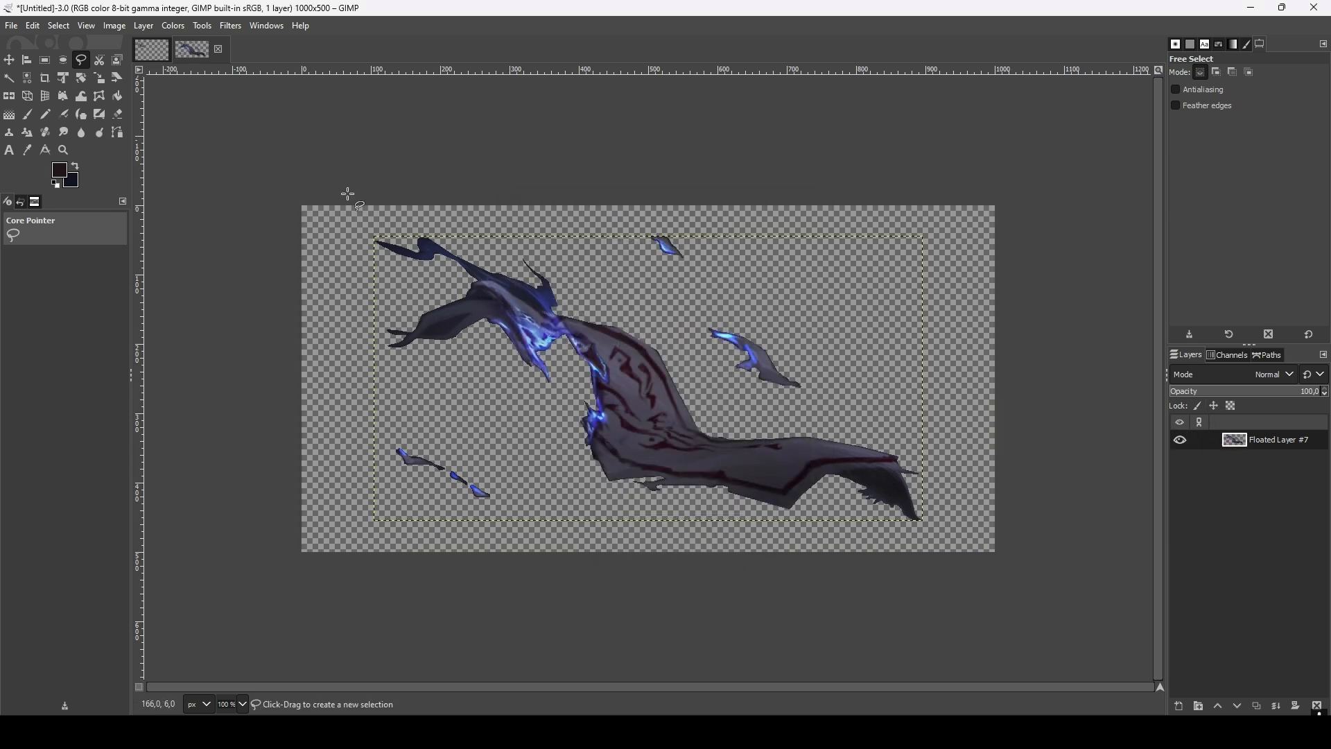
In diana.xcf, hide Floated Layer #7, show the background Pasted Layer and copy it into a new image.
click(151, 49)
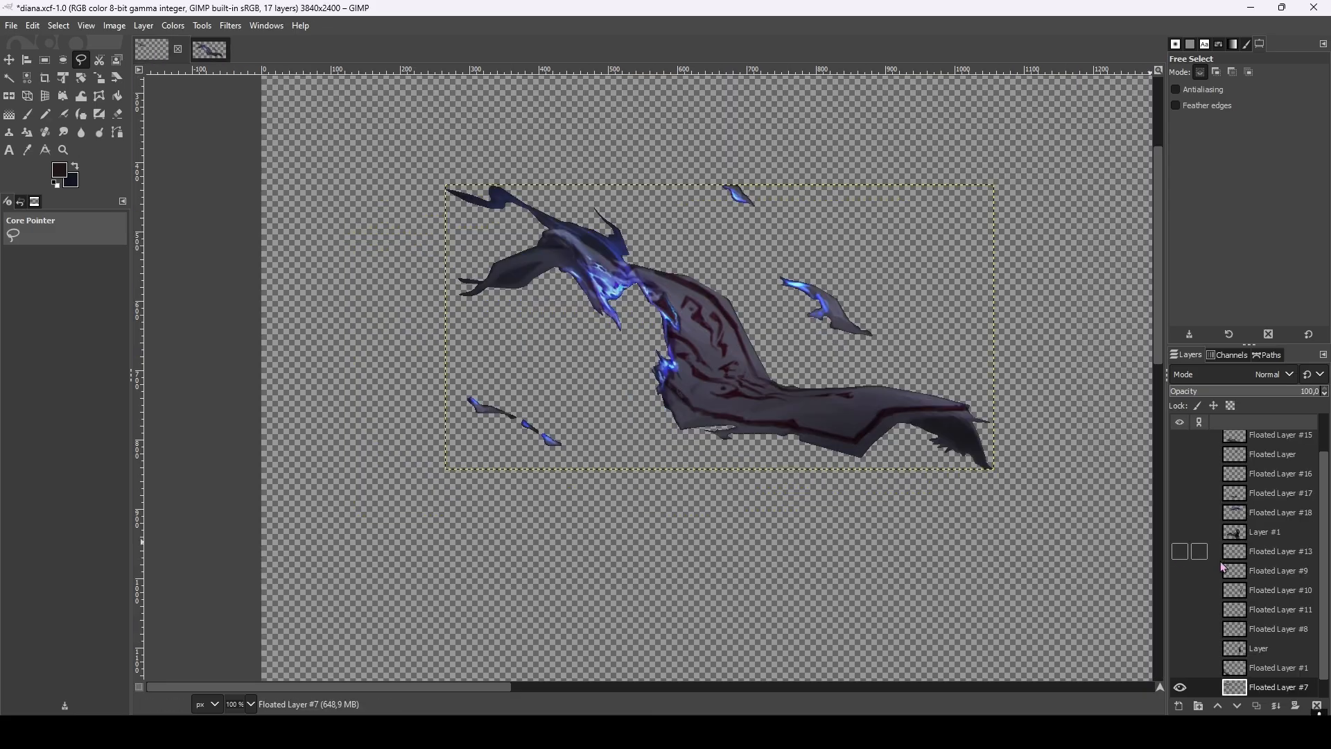
click(1180, 668)
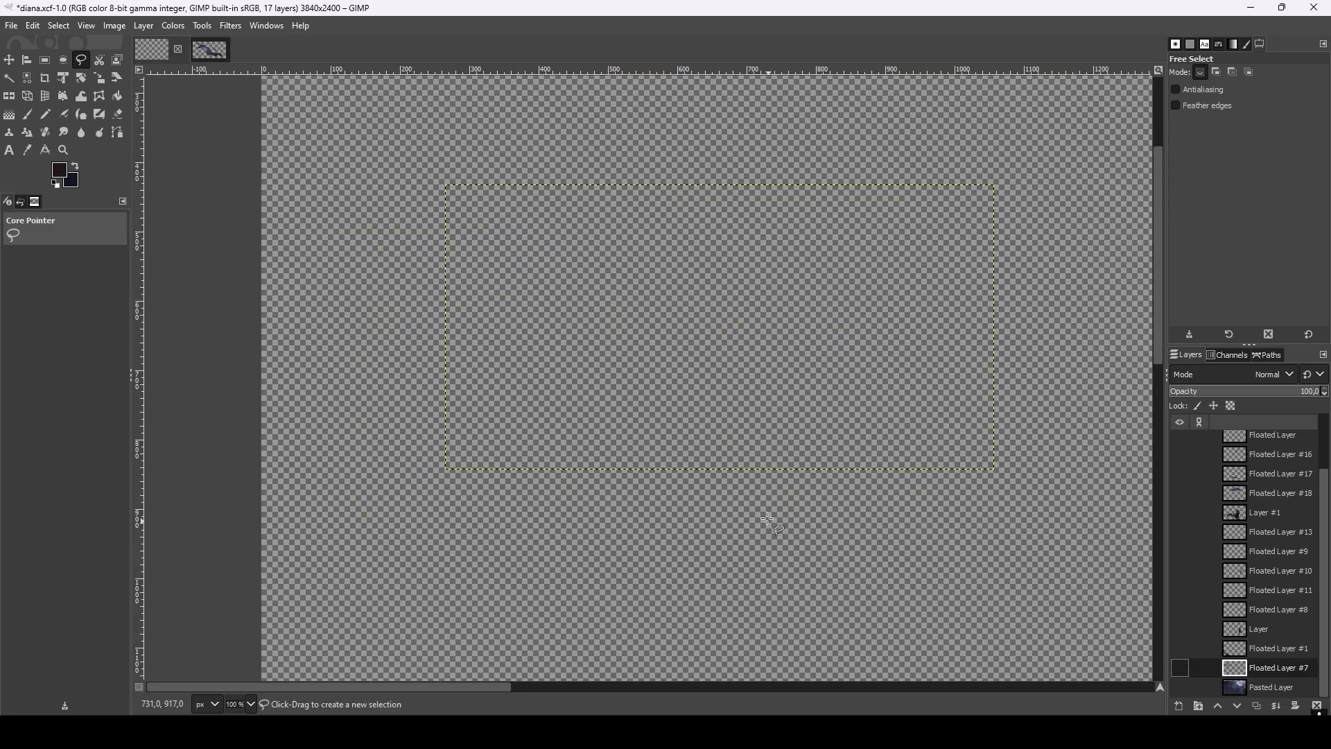
key(minus)
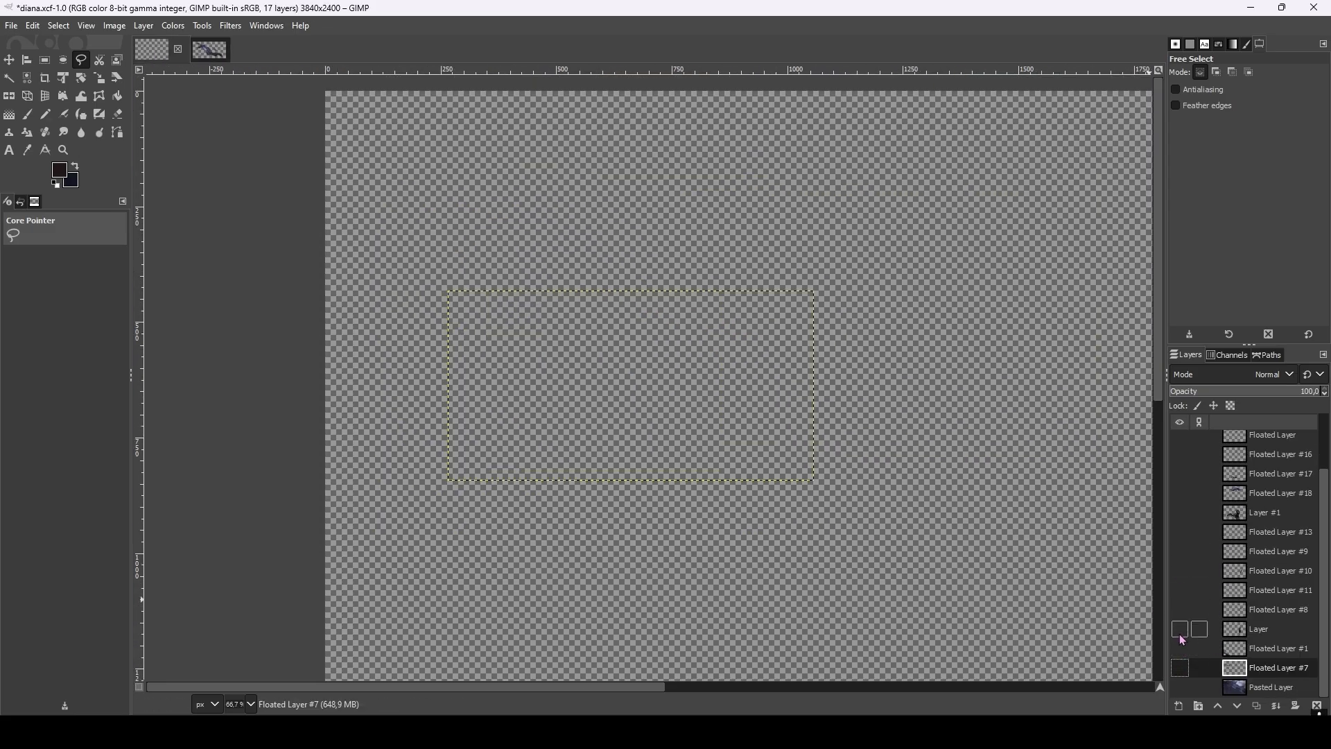
scroll(674, 472, down, 4)
scroll(800, 473, down, 2)
scroll(911, 575, up, 3)
click(1179, 630)
click(1181, 688)
click(1248, 686)
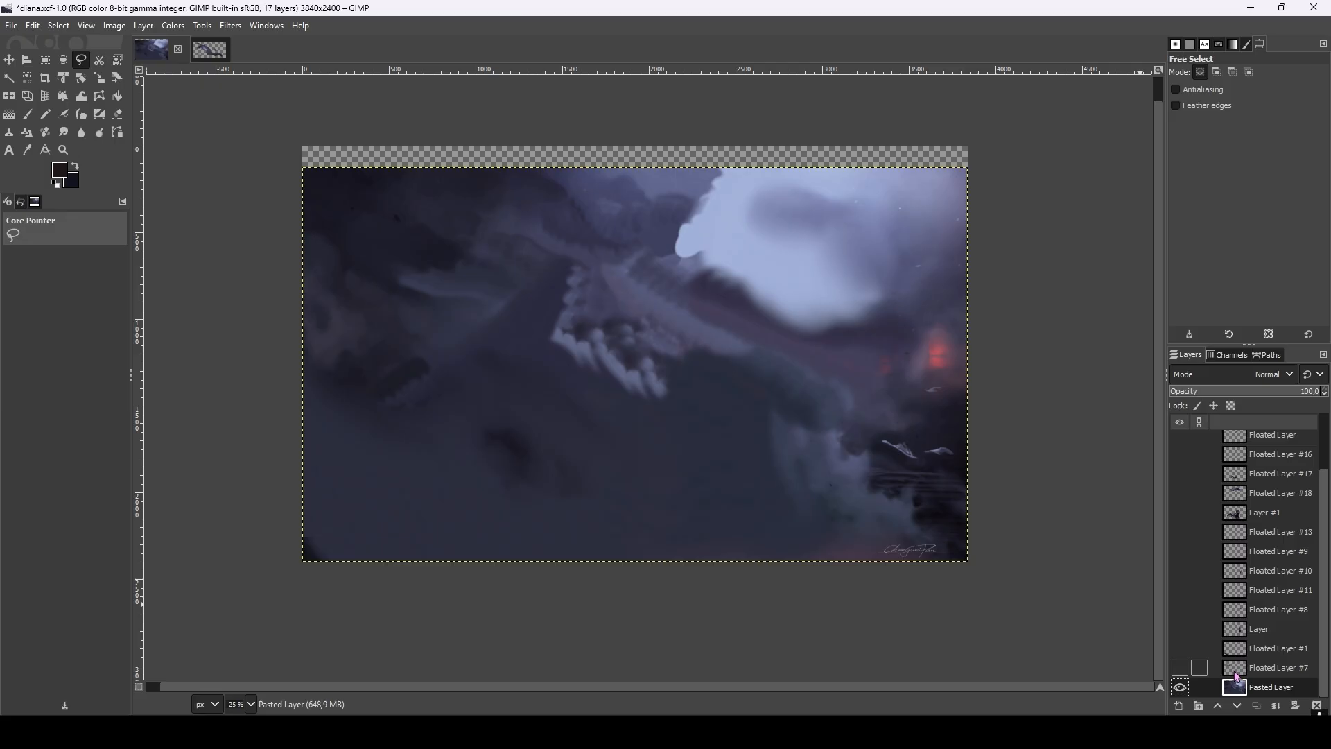
key(ctrl+c)
key(ctrl+shift+v)
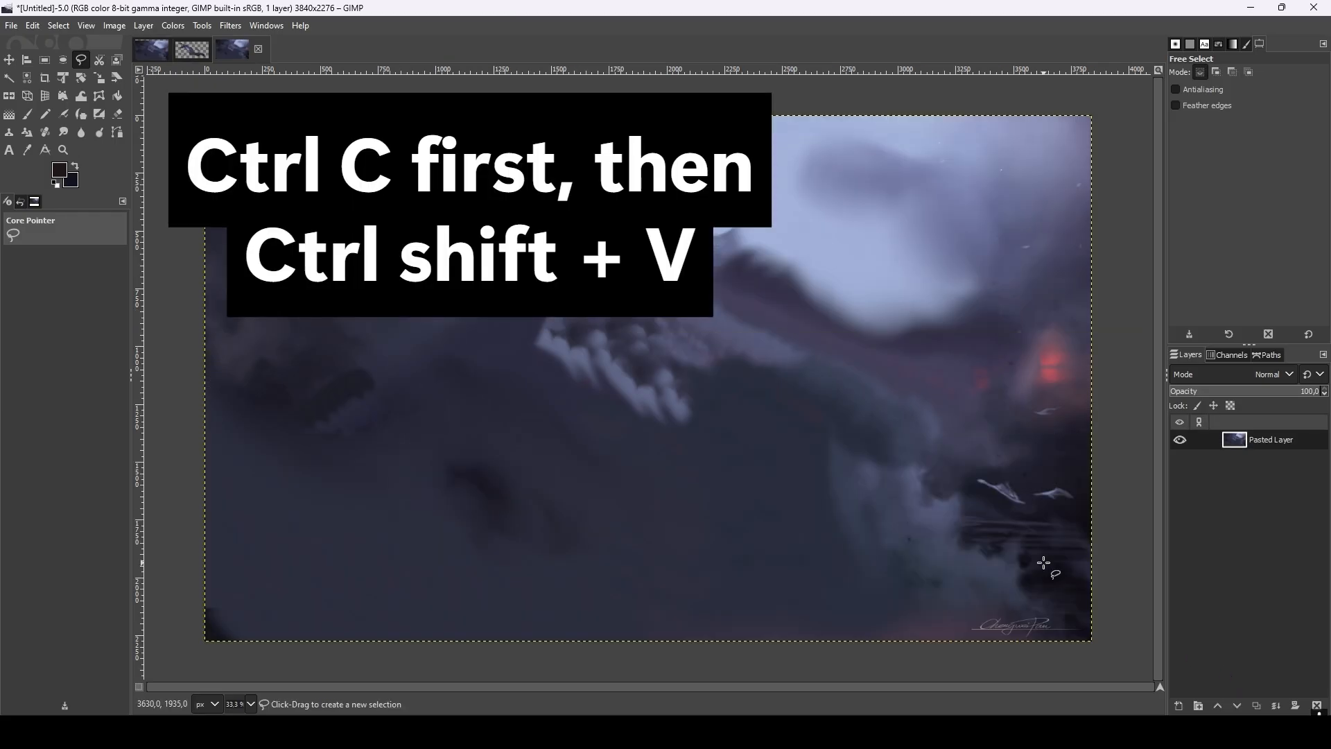
scroll(833, 450, down, 2)
scroll(728, 360, up, 2)
scroll(691, 322, down, 1)
scroll(690, 323, up, 1)
In diana.xcf, hide Pasted Layer, show Floated Layer #1 and copy it into a new image.
click(153, 50)
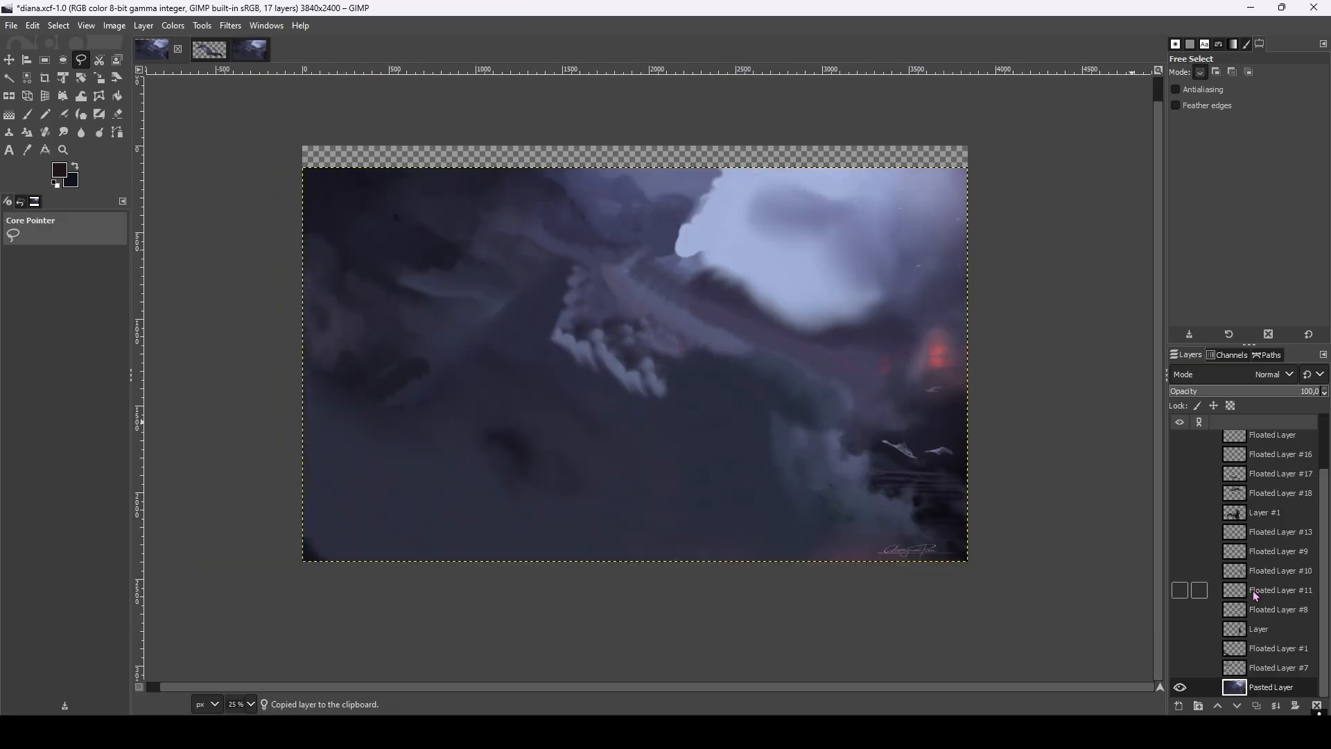
click(1180, 688)
click(1180, 668)
click(1180, 648)
click(1294, 654)
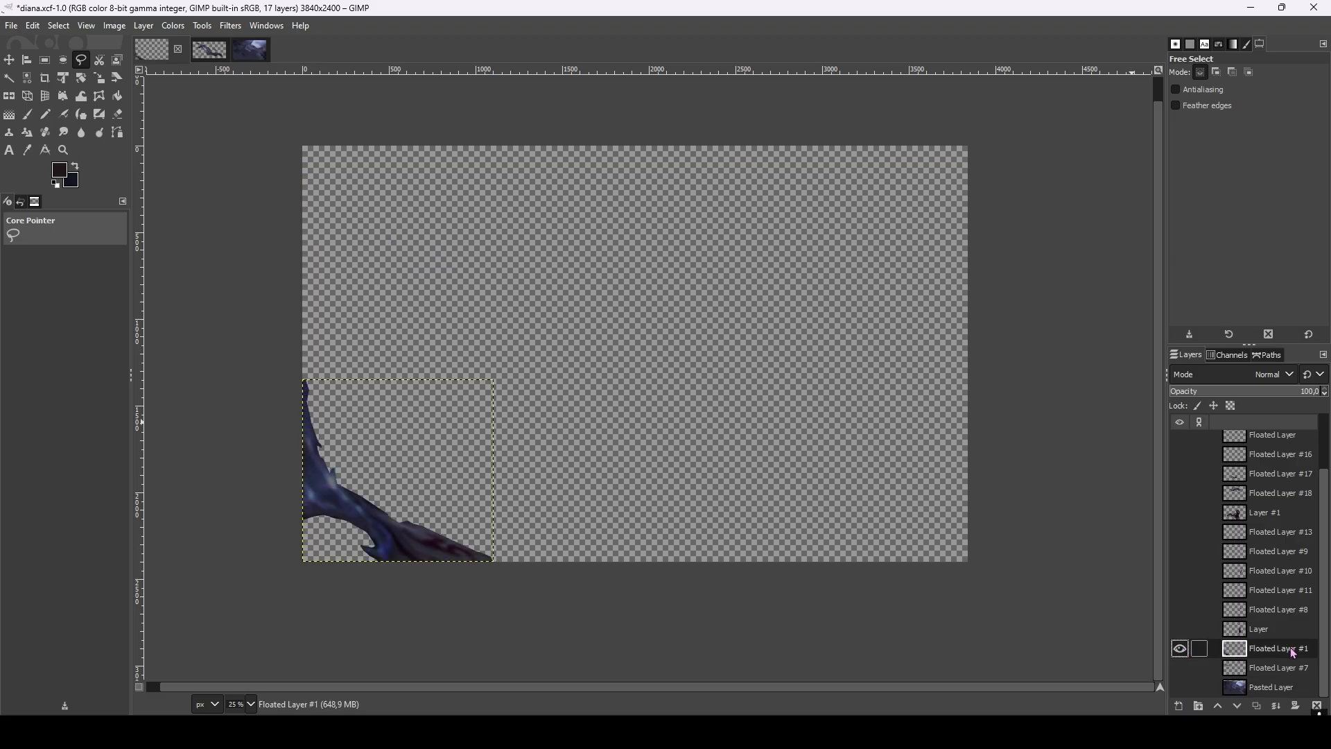
key(ctrl+c)
key(ctrl+shift+v)
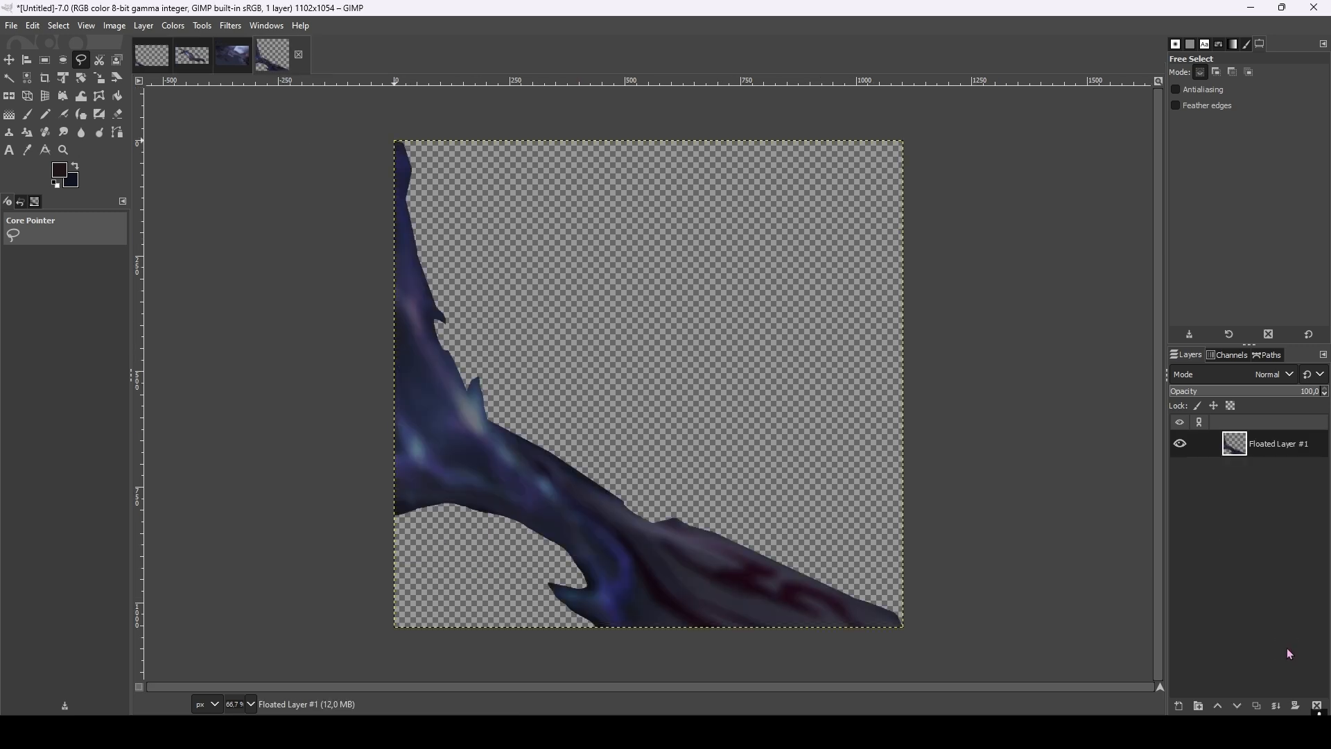
In diana.xcf, hide Floated Layer #1 and show every layer from Layer up to Floated Layer #14.
click(152, 55)
scroll(1225, 575, down, 2)
click(1181, 648)
click(1181, 629)
click(1180, 629)
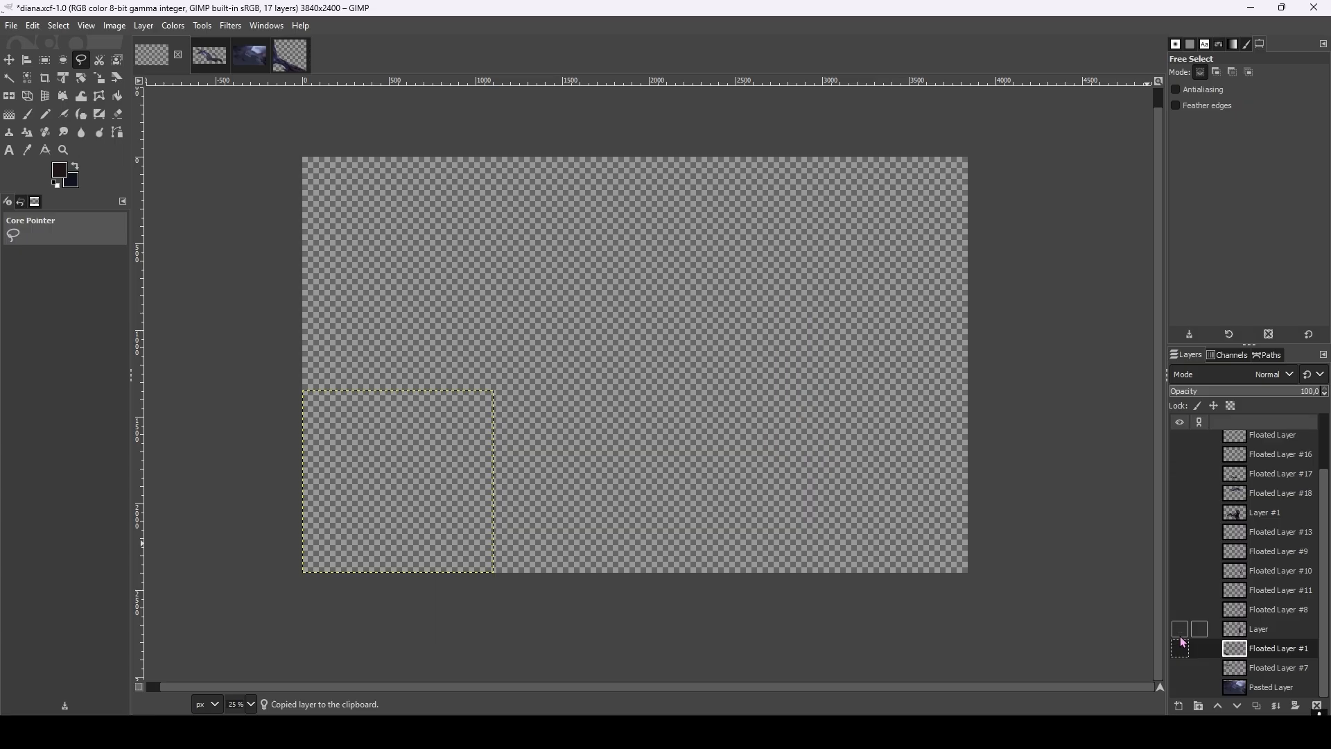
click(1181, 629)
click(1183, 612)
click(1183, 574)
click(1183, 554)
click(1183, 588)
click(1185, 537)
click(1182, 513)
click(1182, 493)
click(1182, 474)
click(1182, 454)
scroll(1186, 479, up, 2)
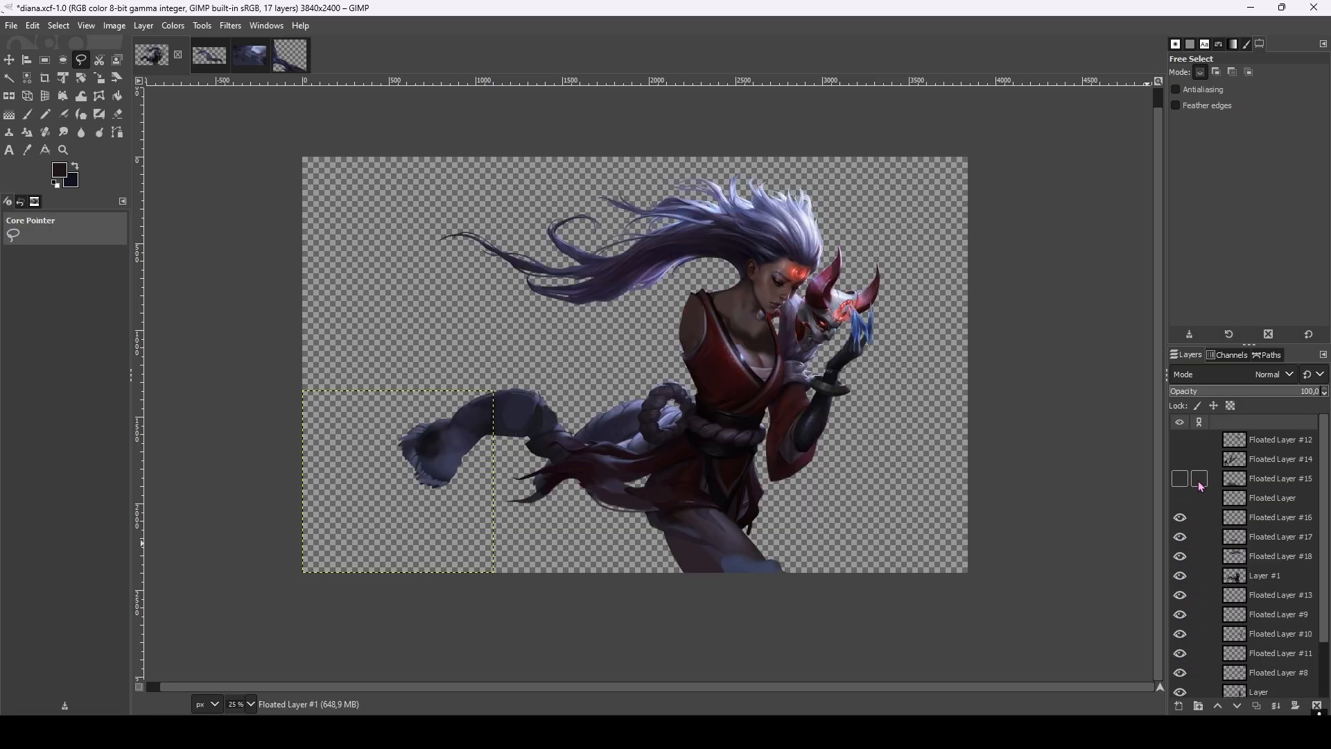
click(1181, 498)
click(1180, 479)
click(1181, 459)
Check the contents of Floated Layer #15 by toggling its visibility, and copy that layer into a new image.
click(1181, 479)
click(1181, 478)
click(1182, 479)
click(1183, 479)
click(1268, 487)
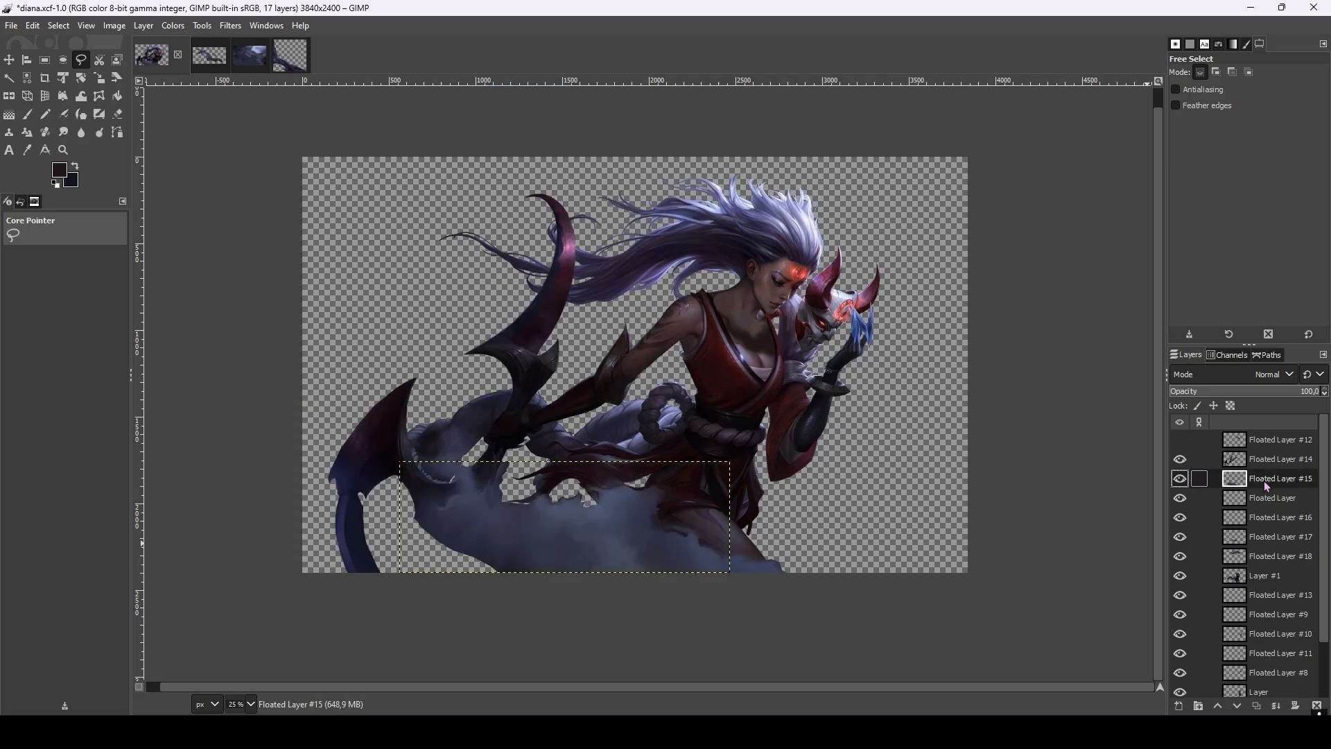
drag(1268, 487, 261, 52)
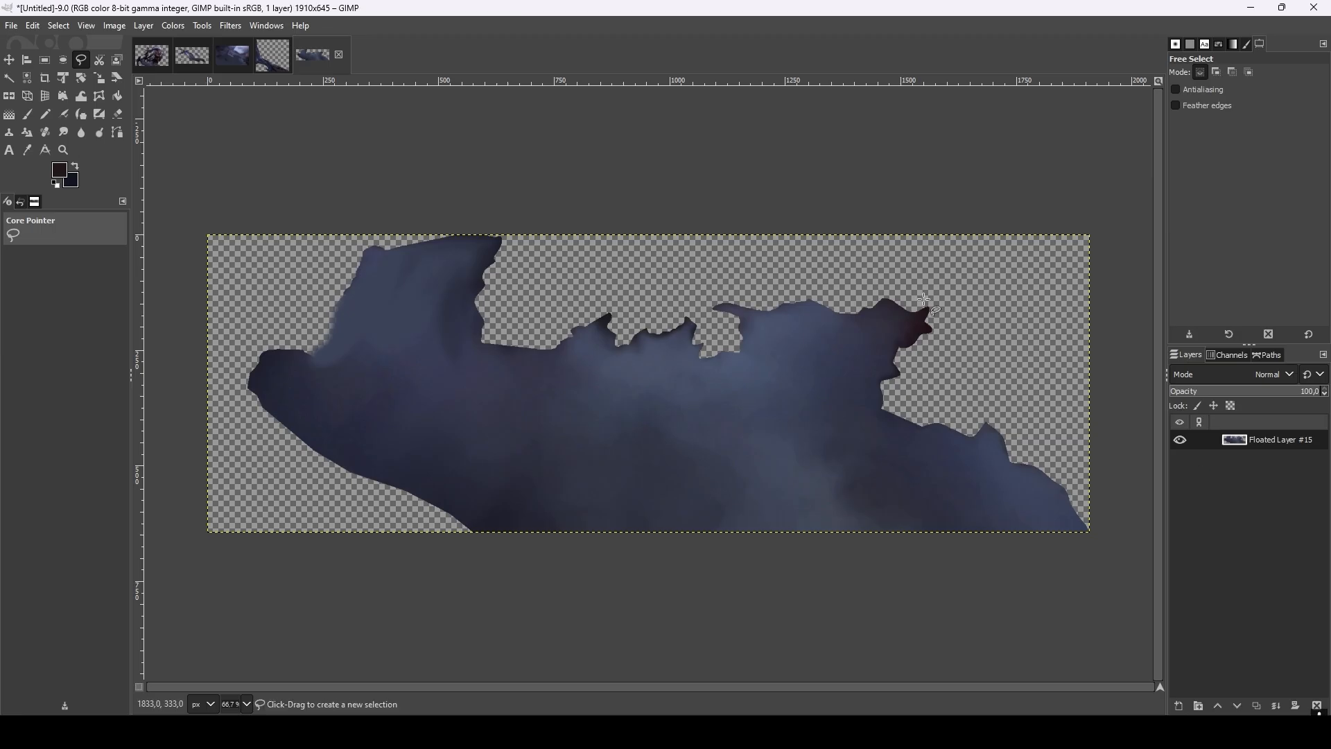
In diana.xcf, hide the smoke on Floated Layer #15 and show the bead necklace on Floated Layer #12.
click(152, 55)
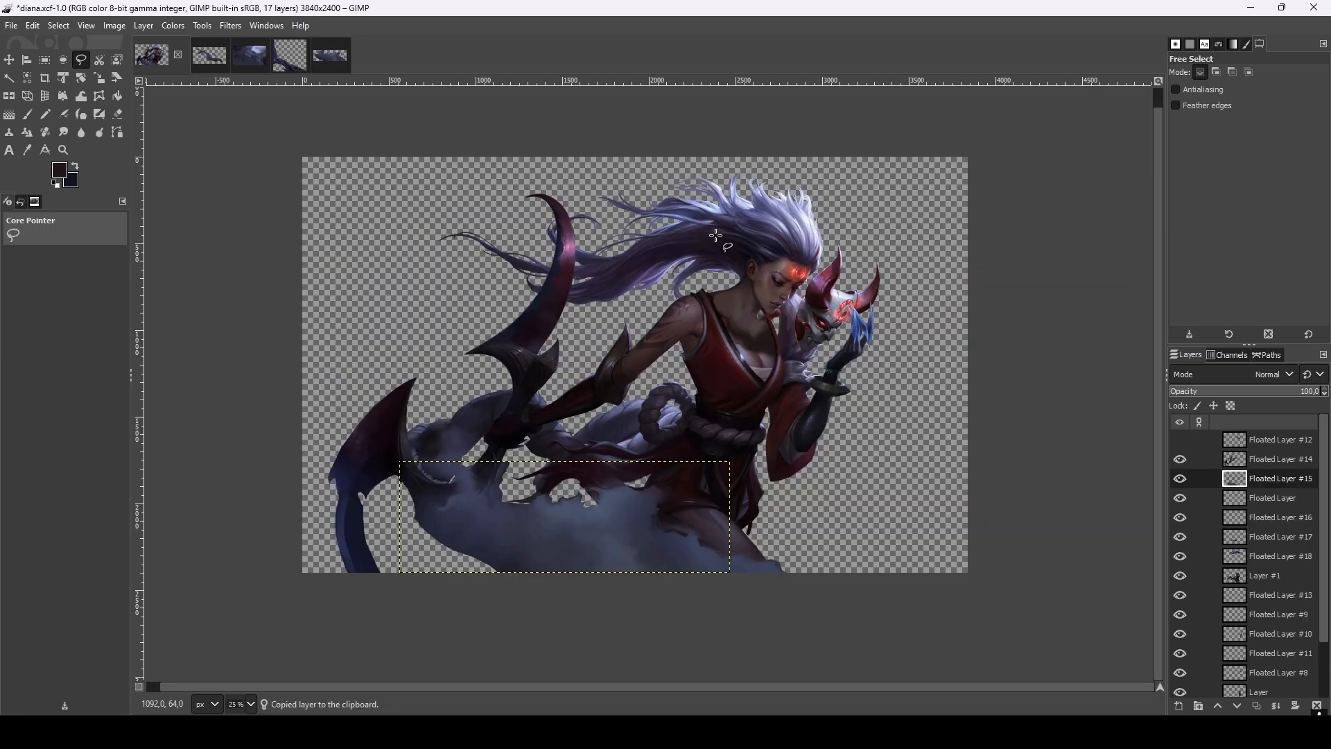
click(1182, 480)
click(1181, 442)
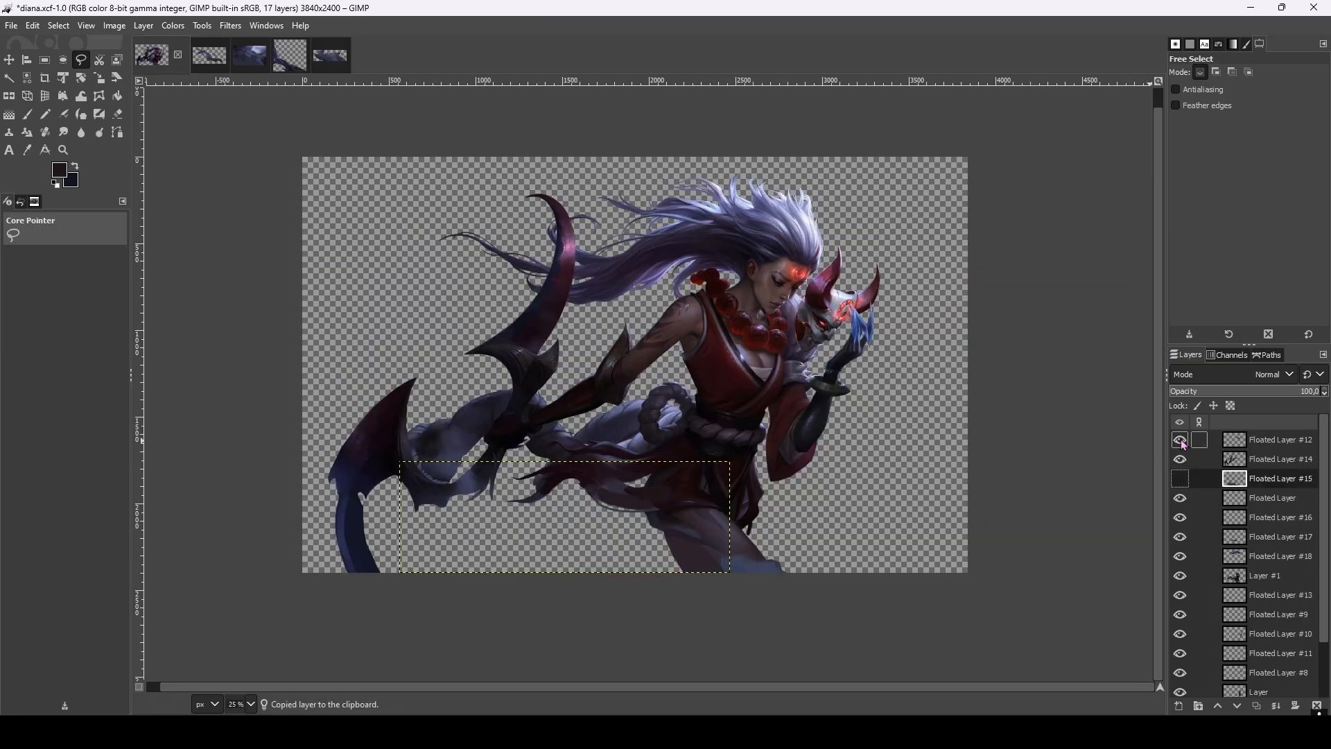
scroll(877, 409, down, 2)
scroll(871, 376, up, 3)
scroll(871, 376, down, 2)
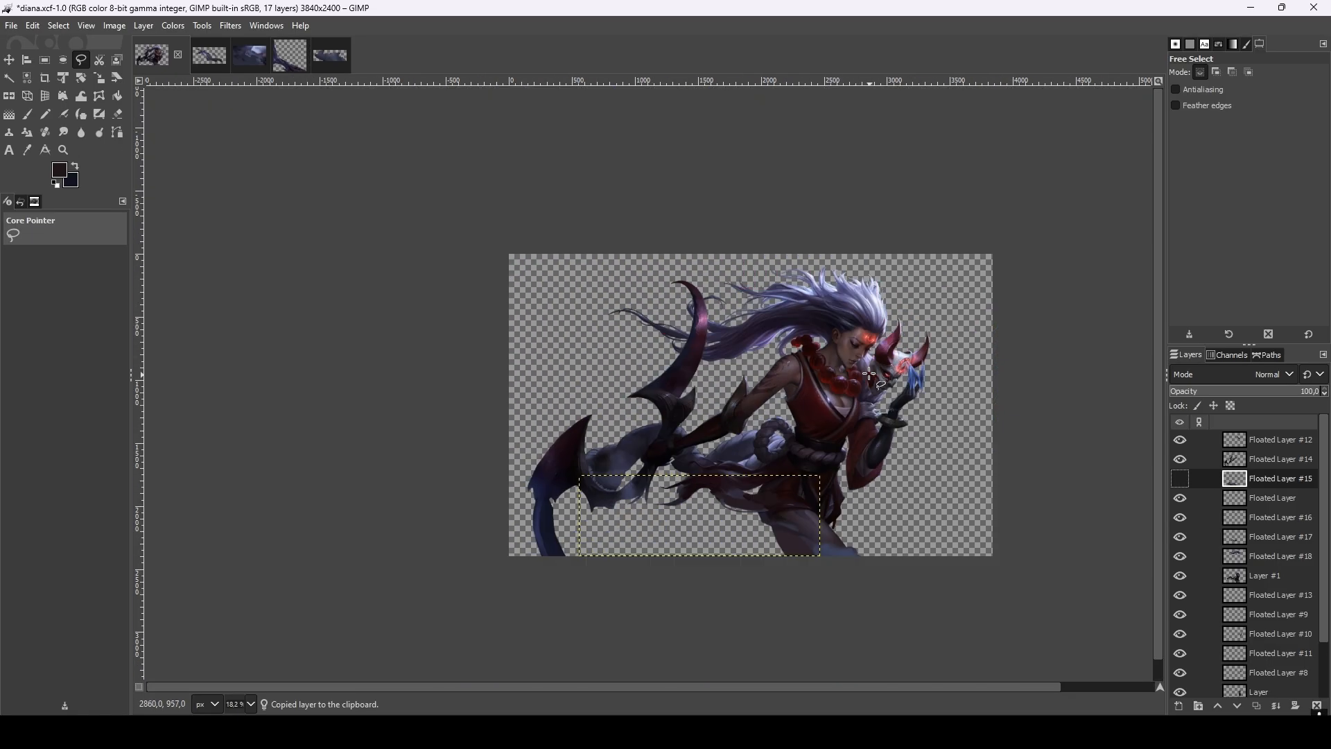
scroll(570, 363, up, 2)
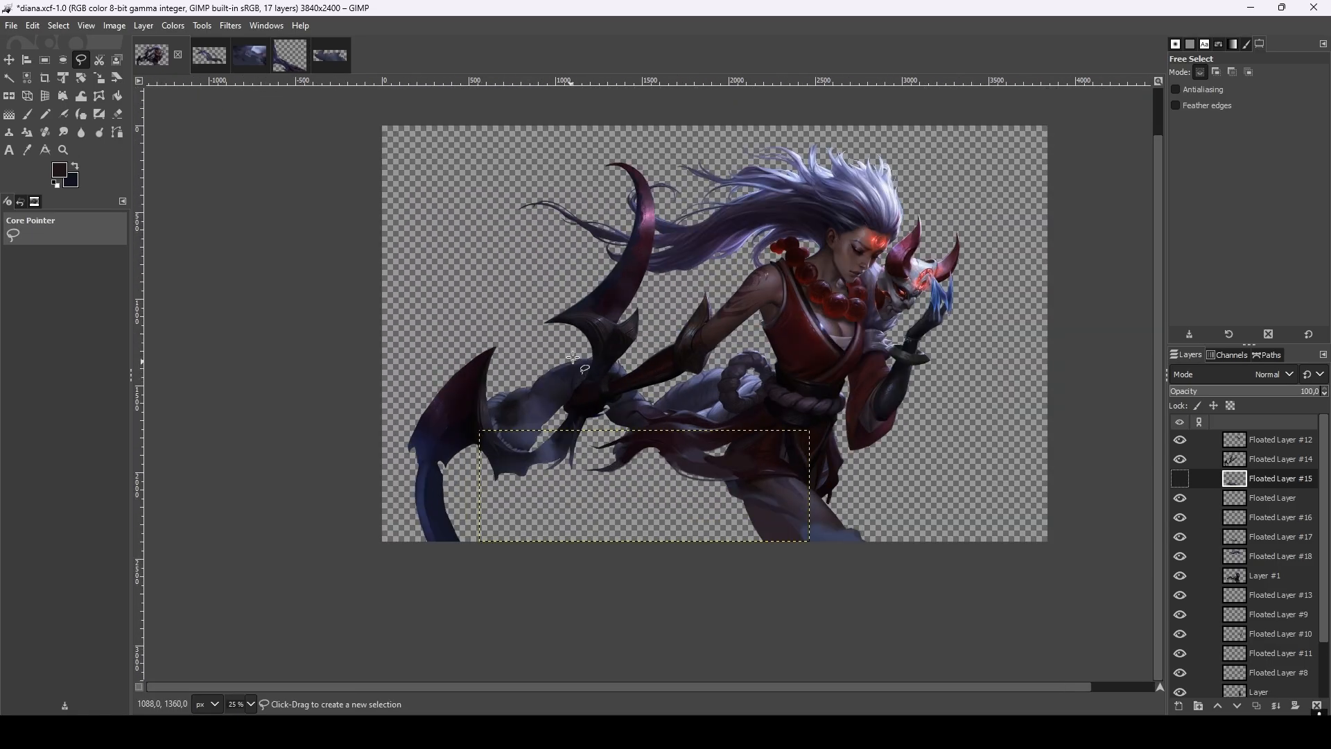
scroll(570, 362, up, 1)
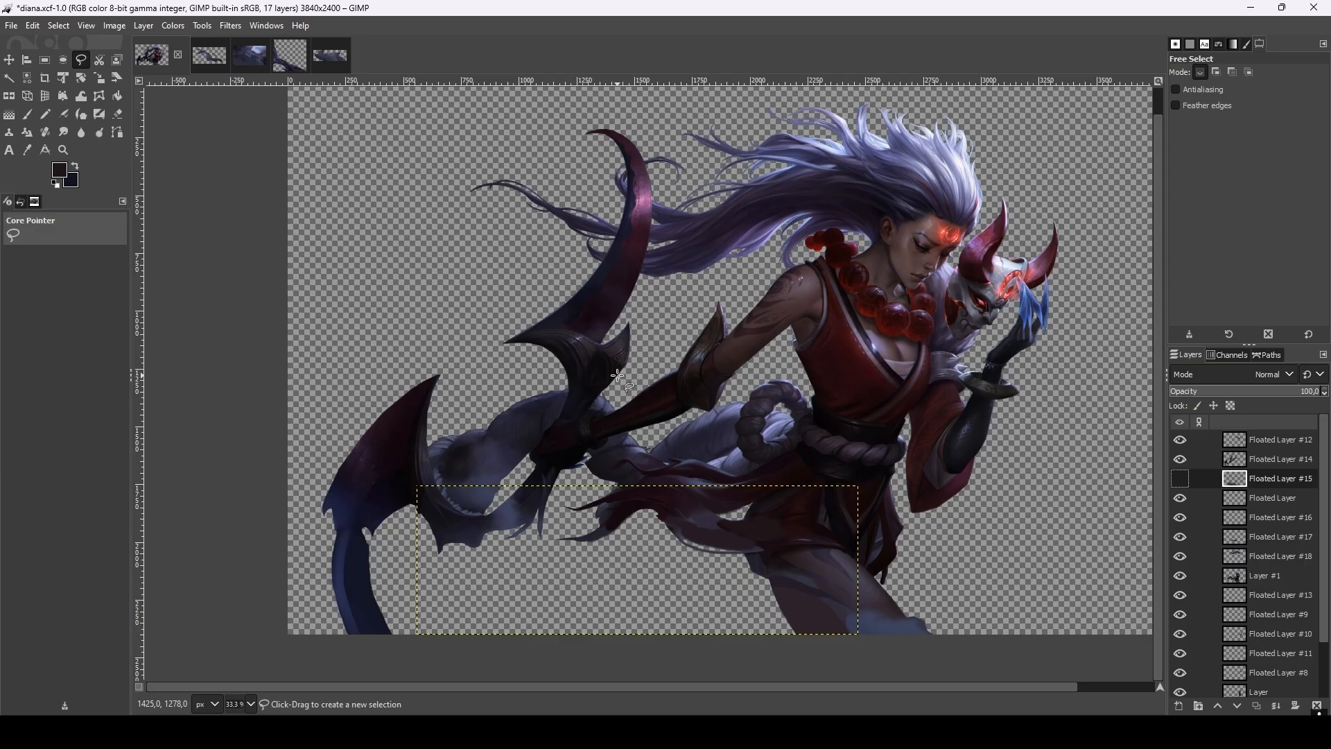
Resize the diana.xcf canvas to 5000 × 4000 px with the existing artwork centred.
click(115, 25)
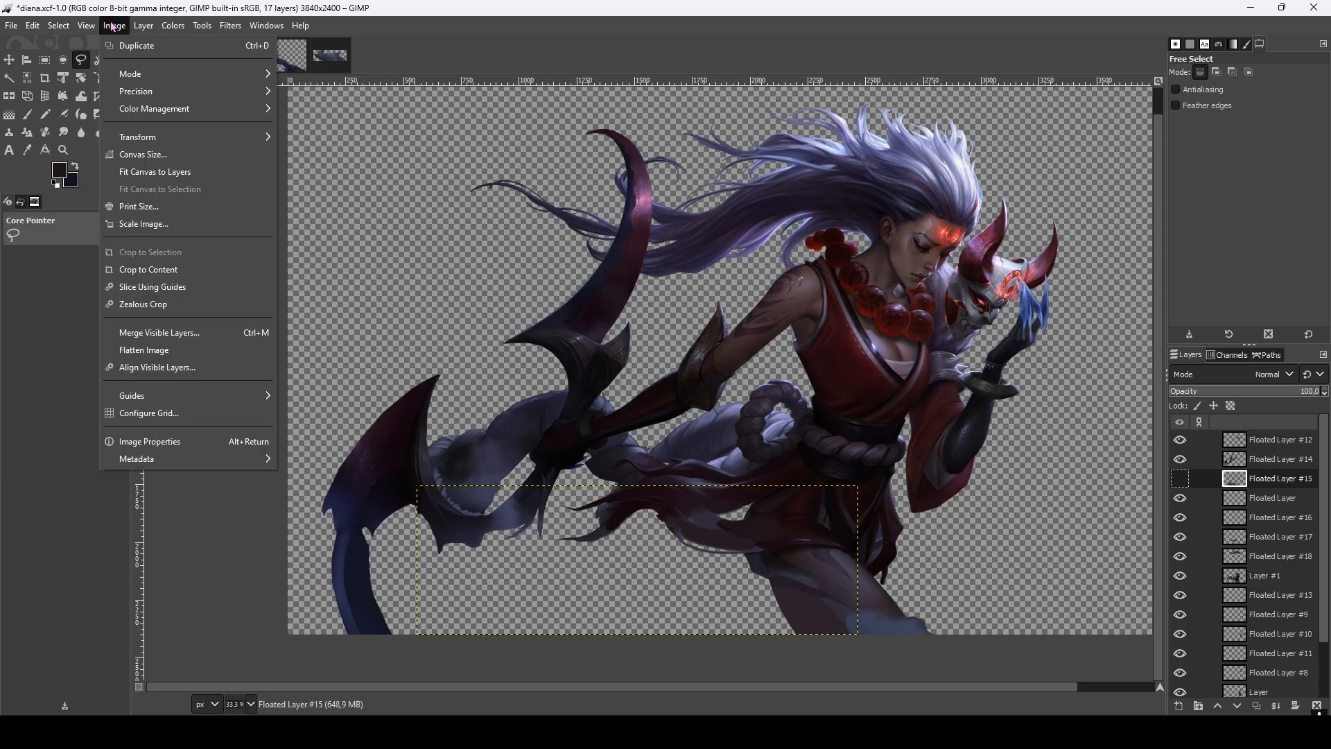
click(165, 153)
click(596, 310)
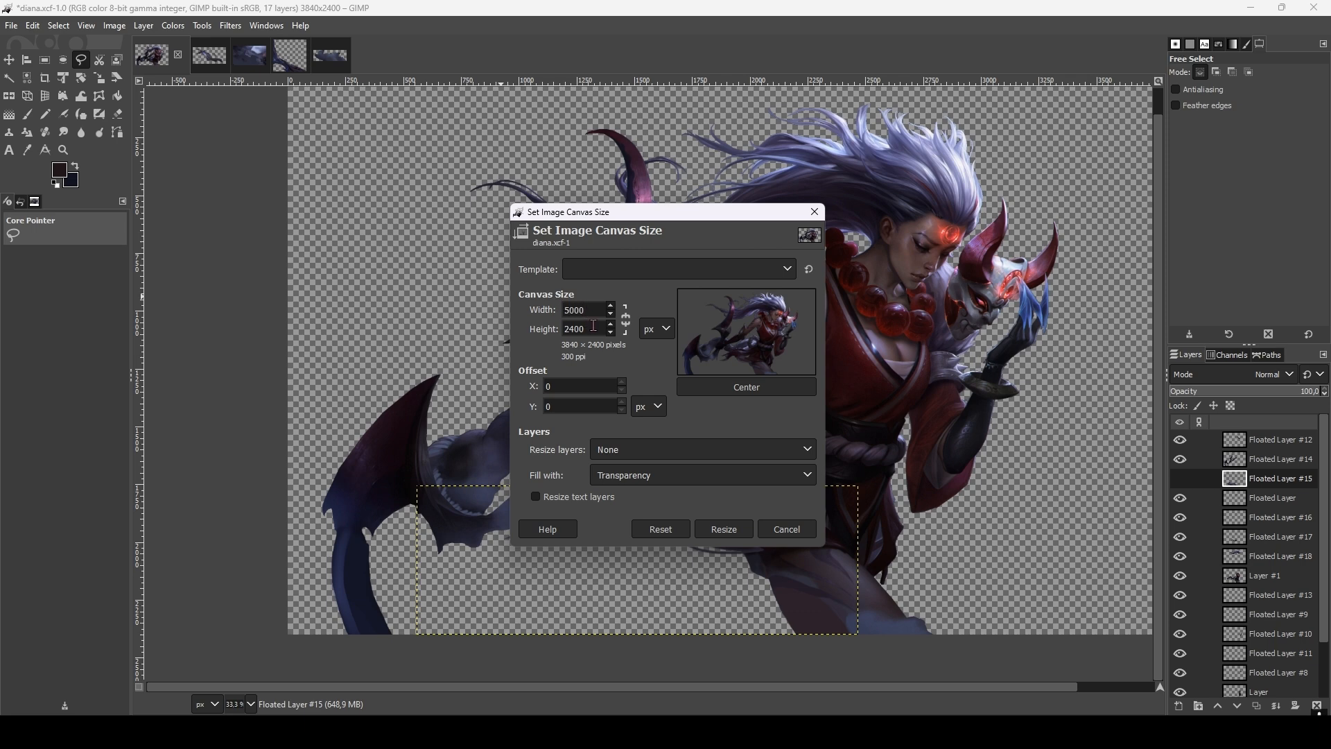
key(Tab)
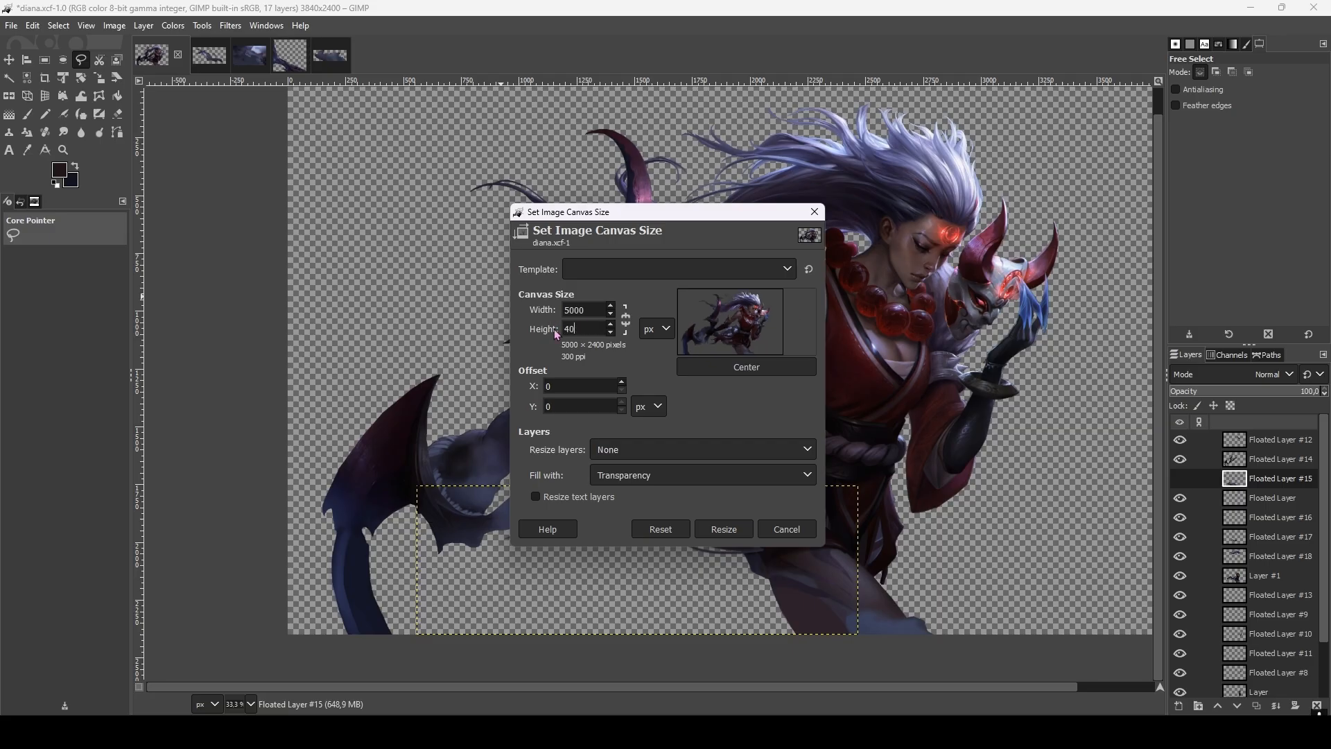
key(Tab)
click(746, 411)
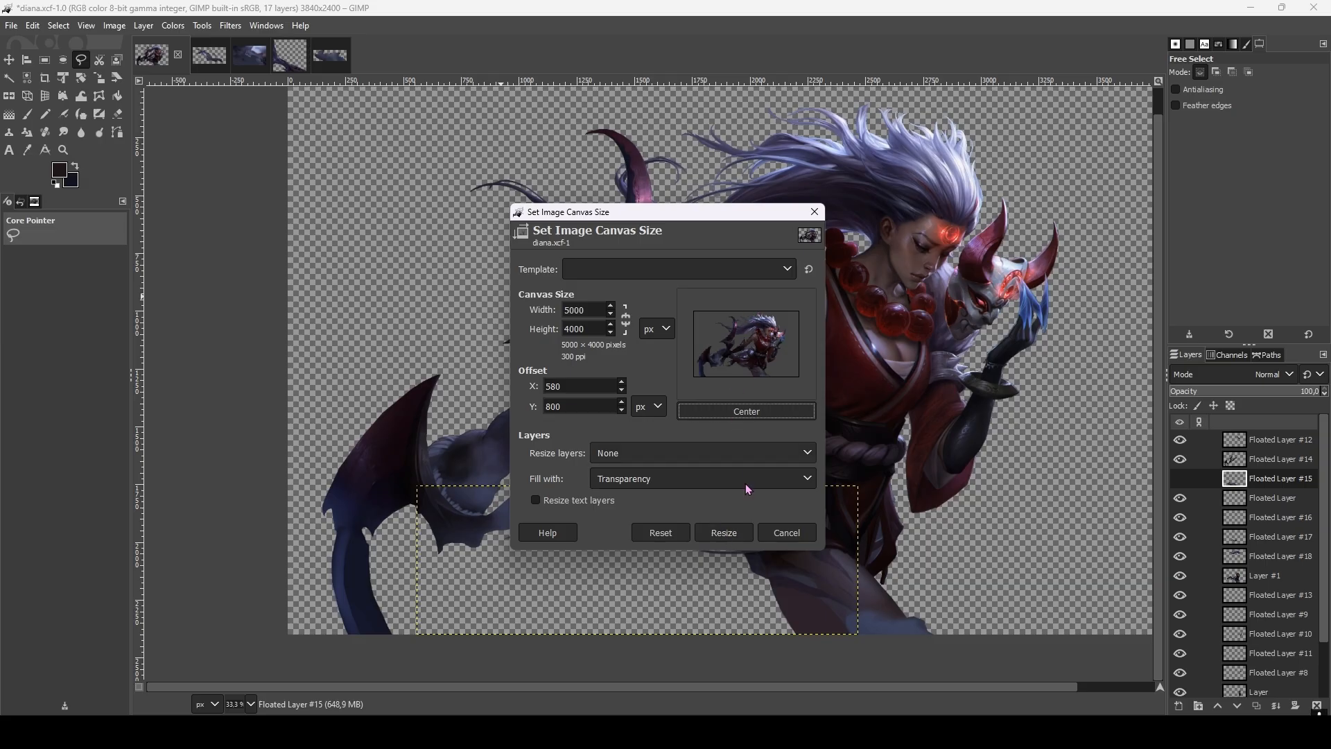
click(731, 535)
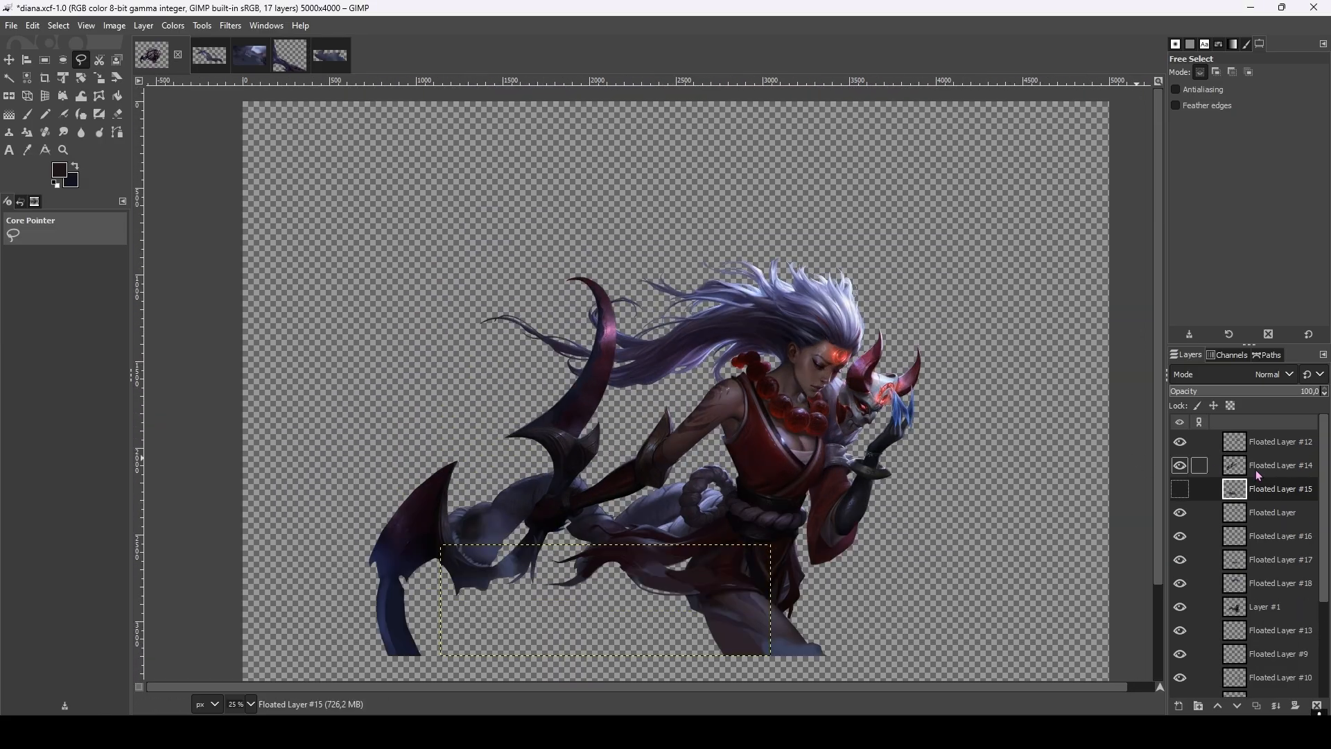
Move the bead necklace on Floated Layer #12 to the empty upper-left corner of the canvas.
click(1282, 442)
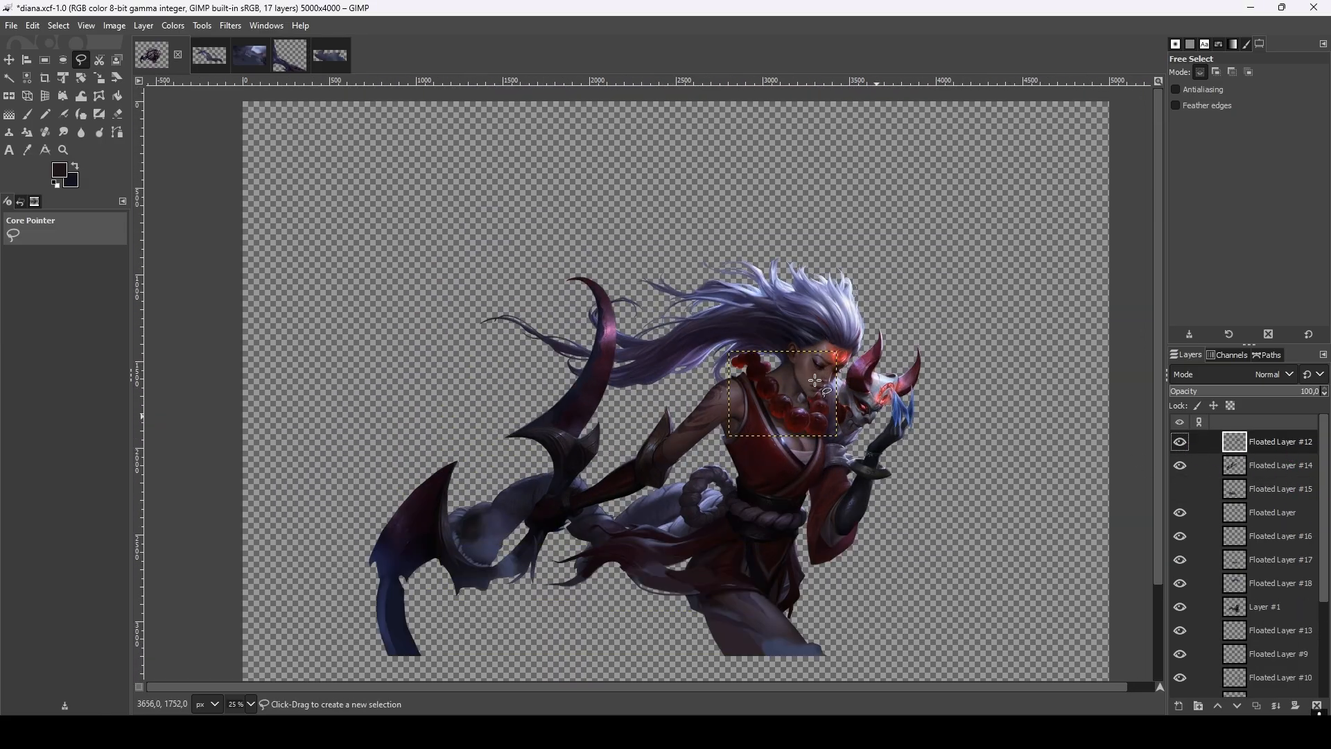
click(9, 59)
scroll(681, 430, down, 2)
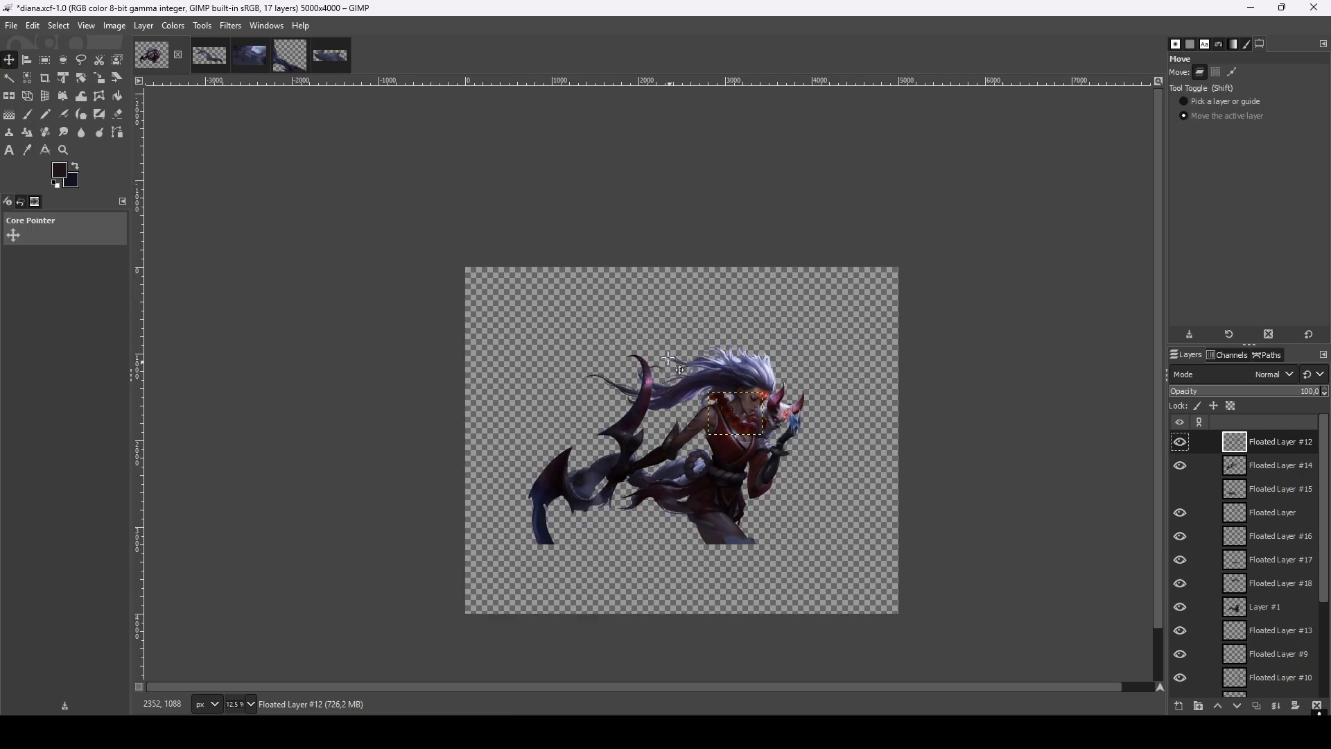
scroll(721, 431, up, 2)
scroll(720, 431, up, 1)
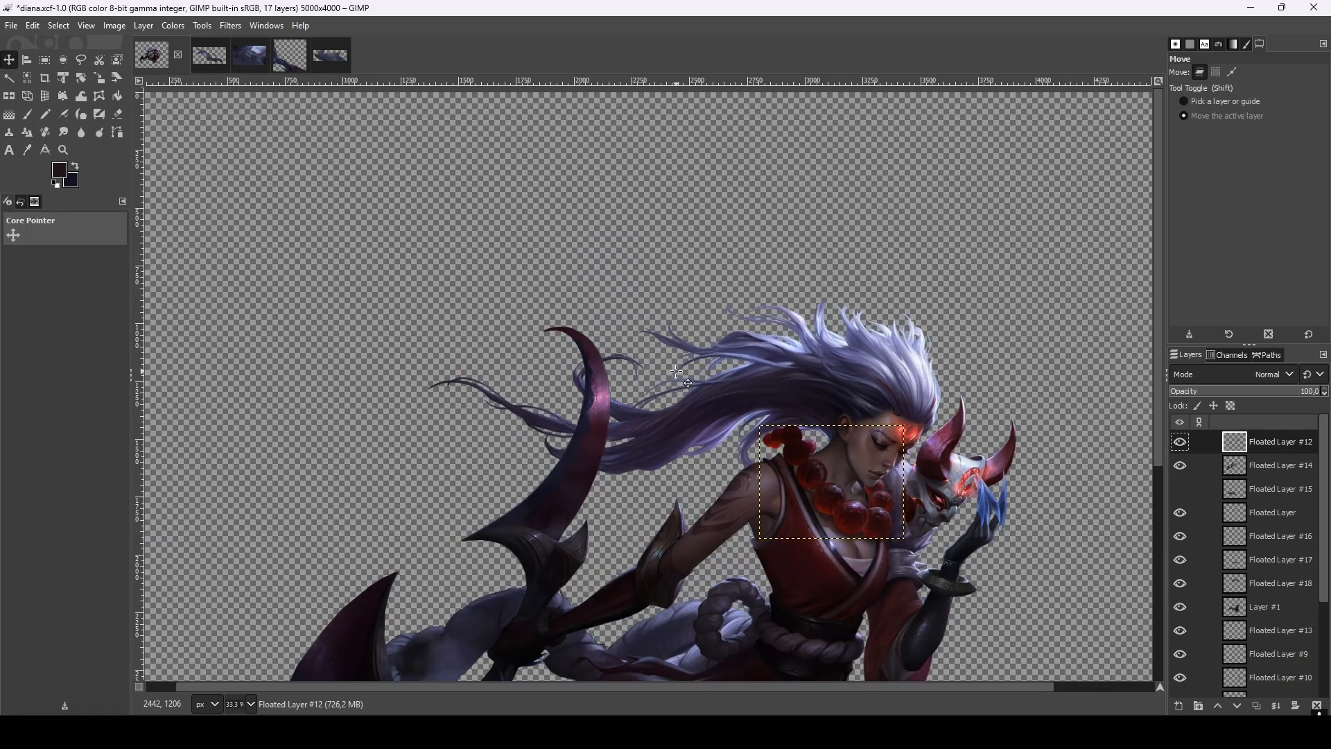
scroll(783, 379, down, 1)
drag(824, 466, 382, 253)
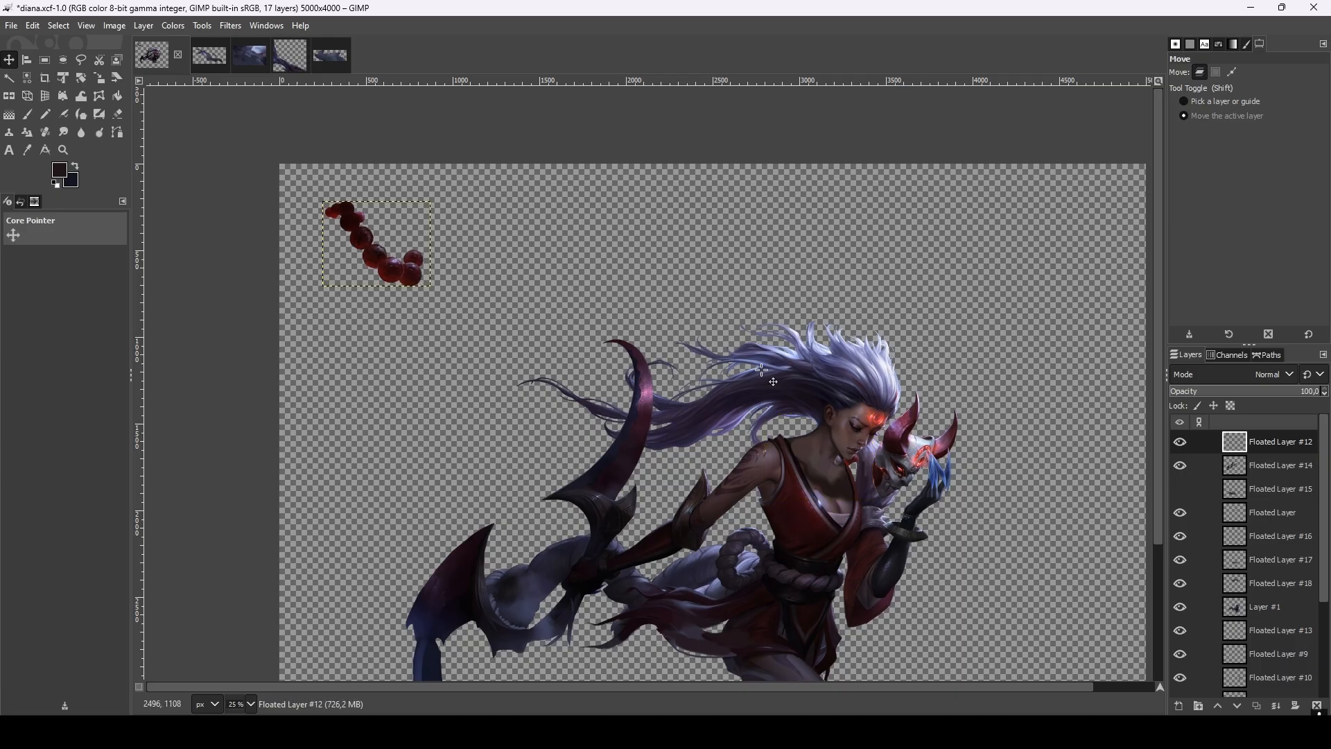
Move the arm and curved blade on Floated Layer #14 up and left, away from the character's body.
click(1255, 471)
scroll(732, 340, down, 2)
scroll(721, 389, up, 2)
drag(755, 435, 664, 350)
scroll(617, 390, down, 1)
scroll(454, 253, up, 4)
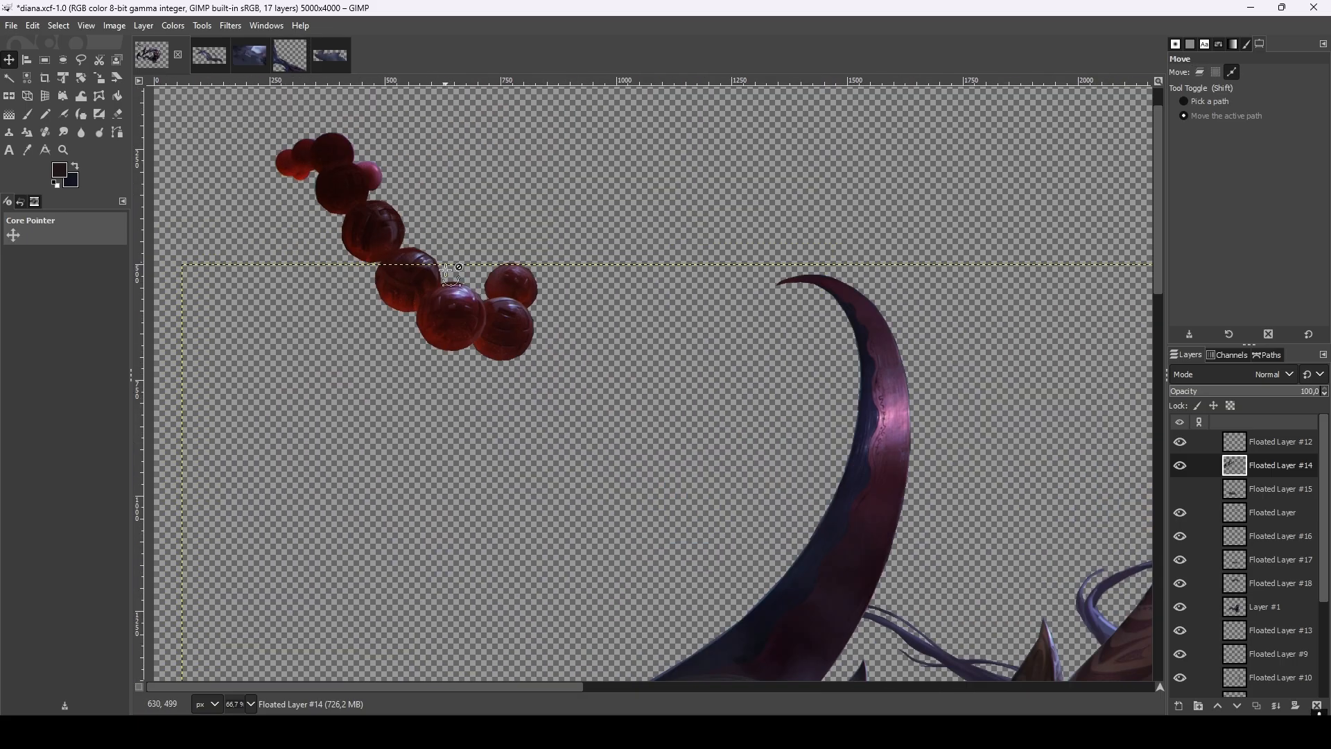
scroll(451, 263, down, 5)
scroll(680, 394, up, 2)
Briefly show and hide Floated Layer #15 to check the smoke it holds.
click(1219, 494)
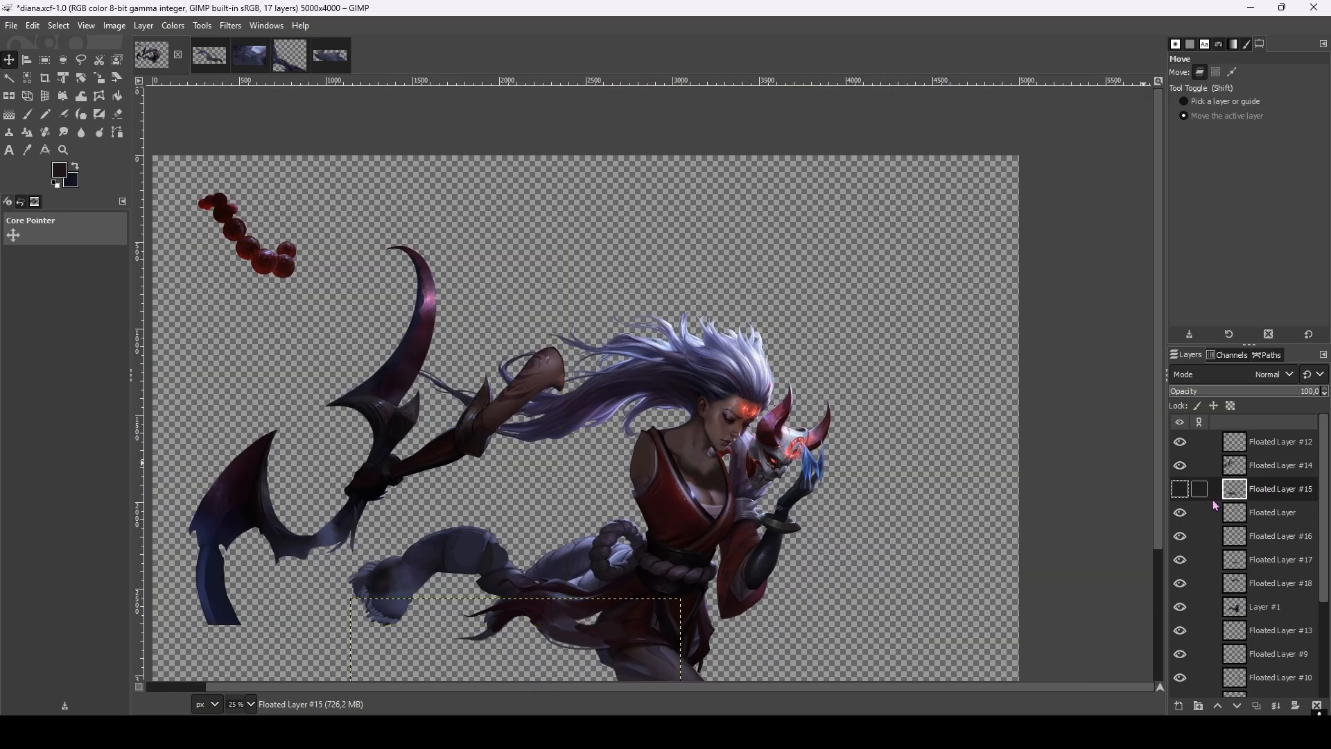
click(1180, 489)
click(1180, 489)
click(1180, 489)
click(1180, 489)
Move the two loose hair strands on Floated Layer and Floated Layer #16 into the empty area above the character's hair.
click(1218, 513)
scroll(676, 420, up, 1)
drag(676, 420, 569, 226)
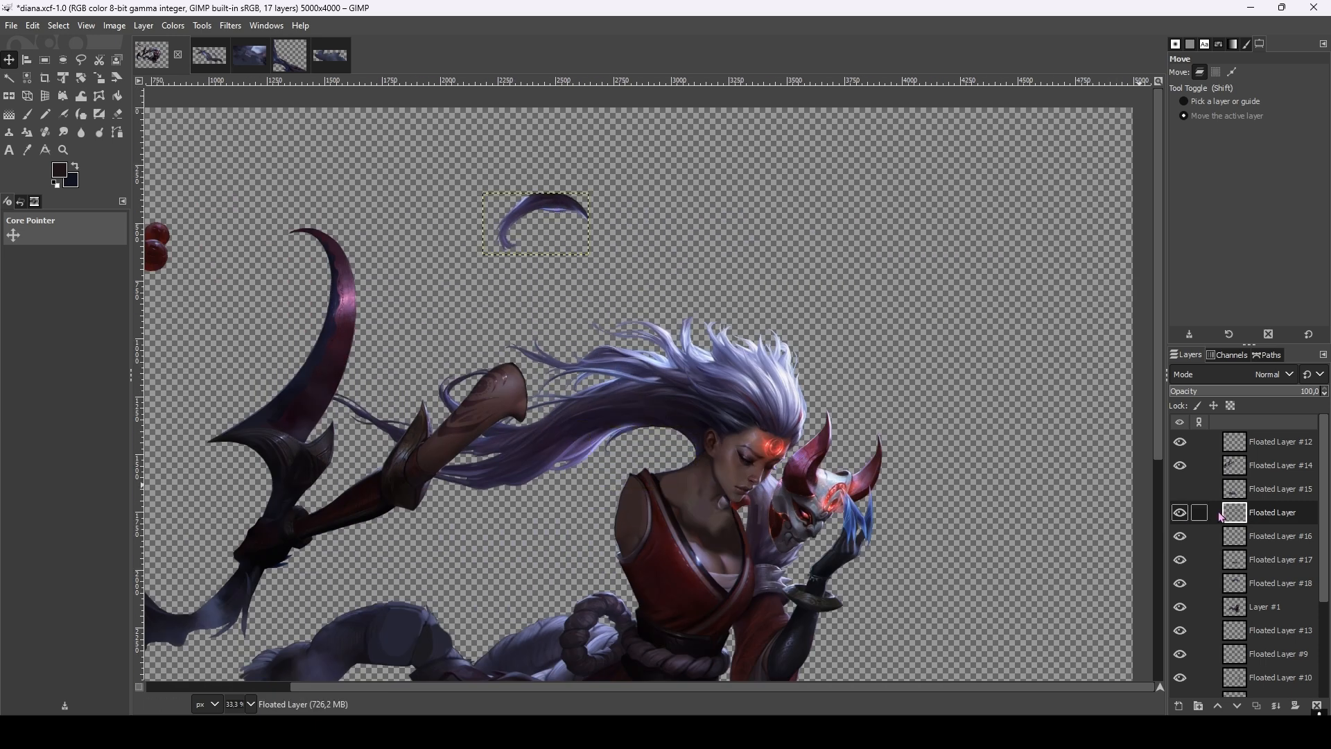
click(1218, 536)
drag(785, 428, 769, 196)
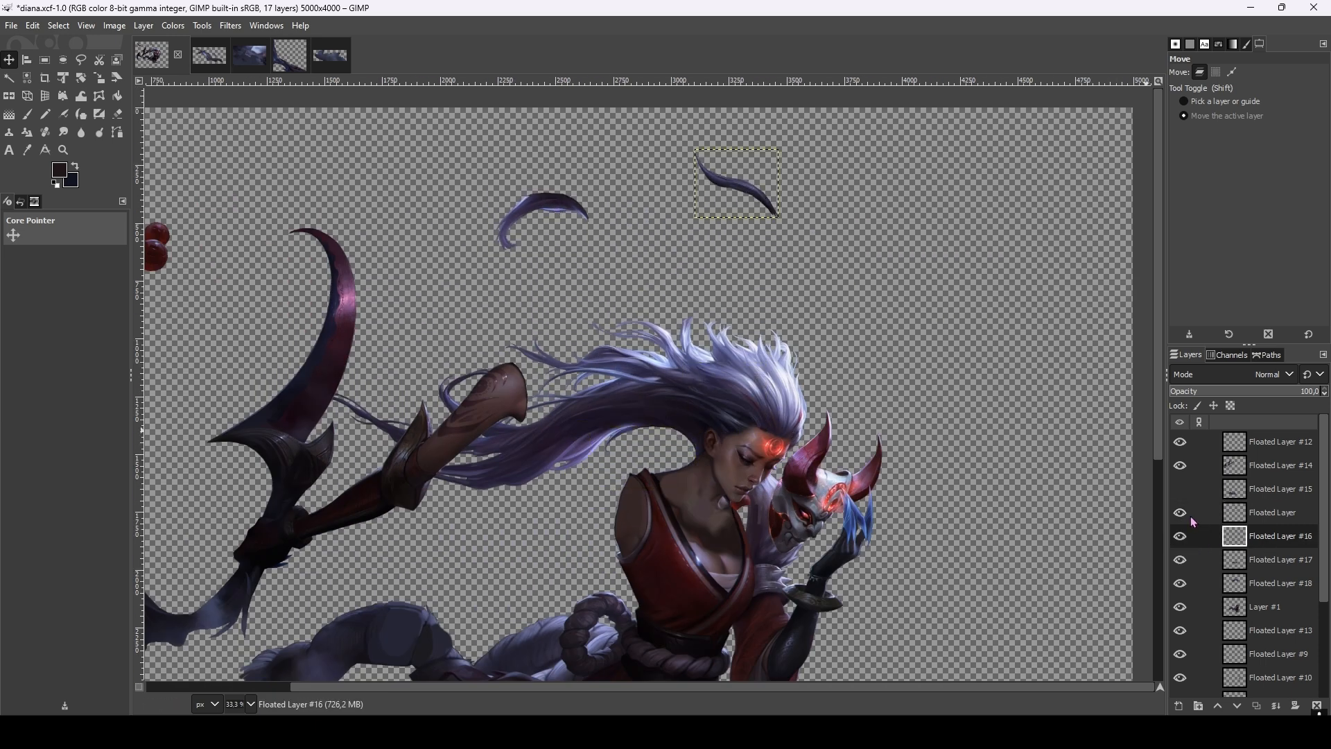
Move the dark red cloth strip on Floated Layer #17 to the empty lower-left area of the canvas.
click(1259, 573)
scroll(763, 389, down, 3)
scroll(790, 277, up, 1)
drag(685, 502, 511, 583)
Move the head and hair on Floated Layer #18 to the canvas's upper right and the body on Layer #1 to its lower right.
click(1210, 583)
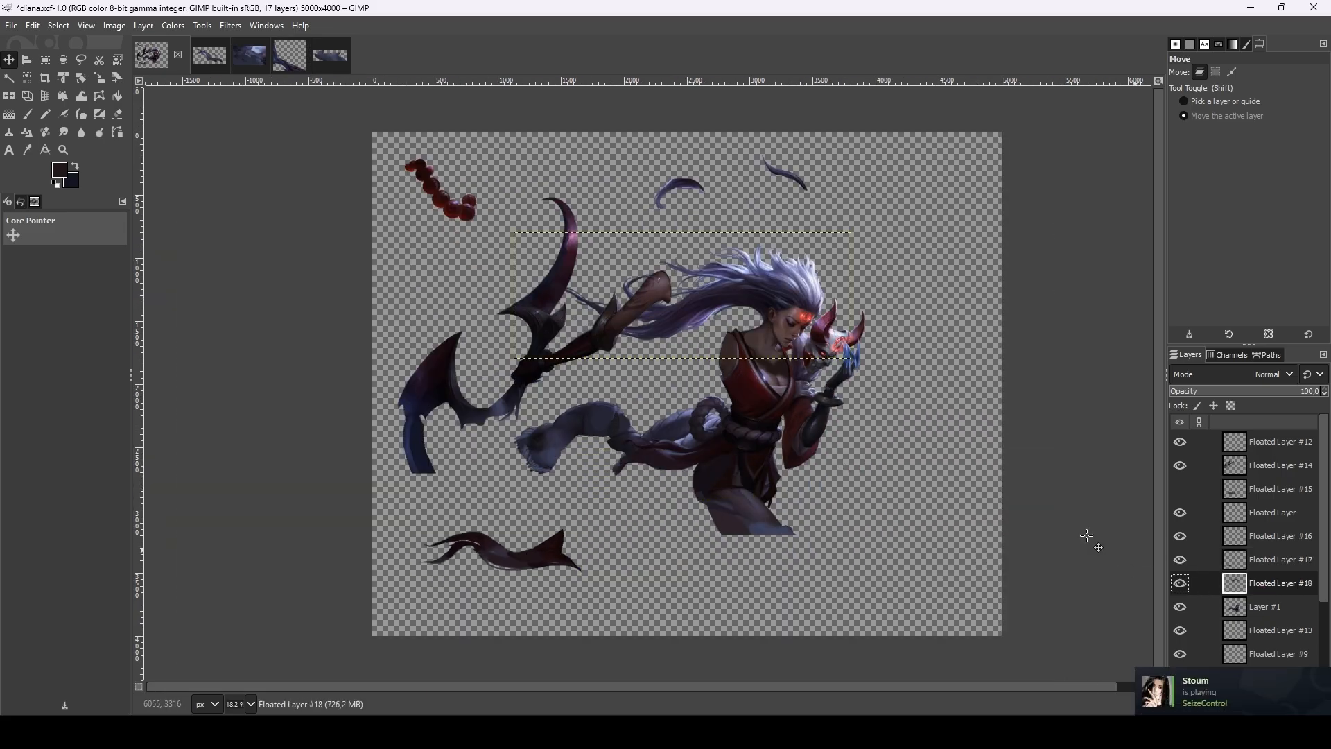
drag(771, 300, 925, 247)
click(1210, 606)
drag(775, 441, 944, 520)
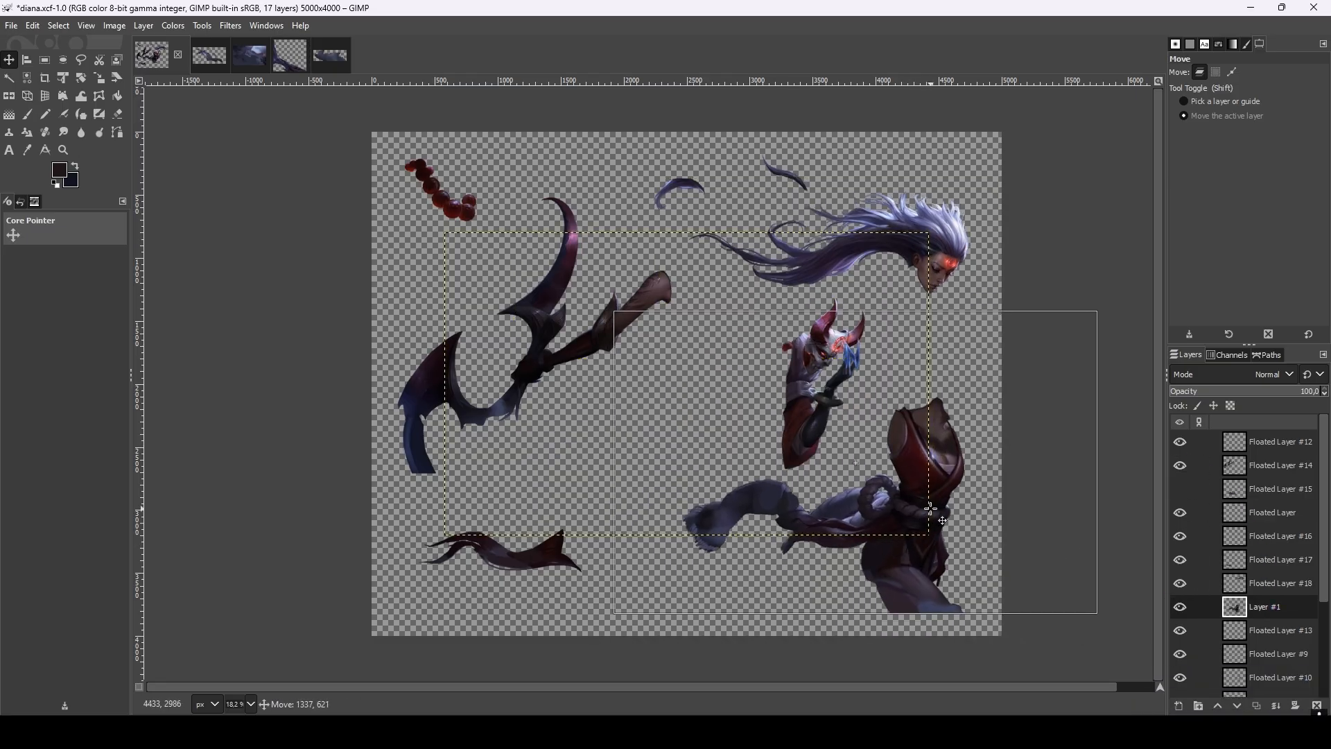
Move the small red fragment on Floated Layer #13 to the empty space near the canvas's upper edge, right of the bead necklace.
click(1232, 623)
scroll(787, 337, up, 3)
drag(797, 365, 665, 364)
scroll(694, 395, down, 4)
scroll(654, 294, up, 2)
drag(722, 485, 424, 229)
scroll(1217, 591, down, 3)
Move the blue fingertip piece on Floated Layer #9 off the mask hand into the gap above the body.
click(1241, 545)
scroll(902, 389, down, 2)
scroll(926, 358, up, 4)
drag(842, 323, 980, 323)
scroll(980, 322, down, 2)
scroll(1033, 382, up, 1)
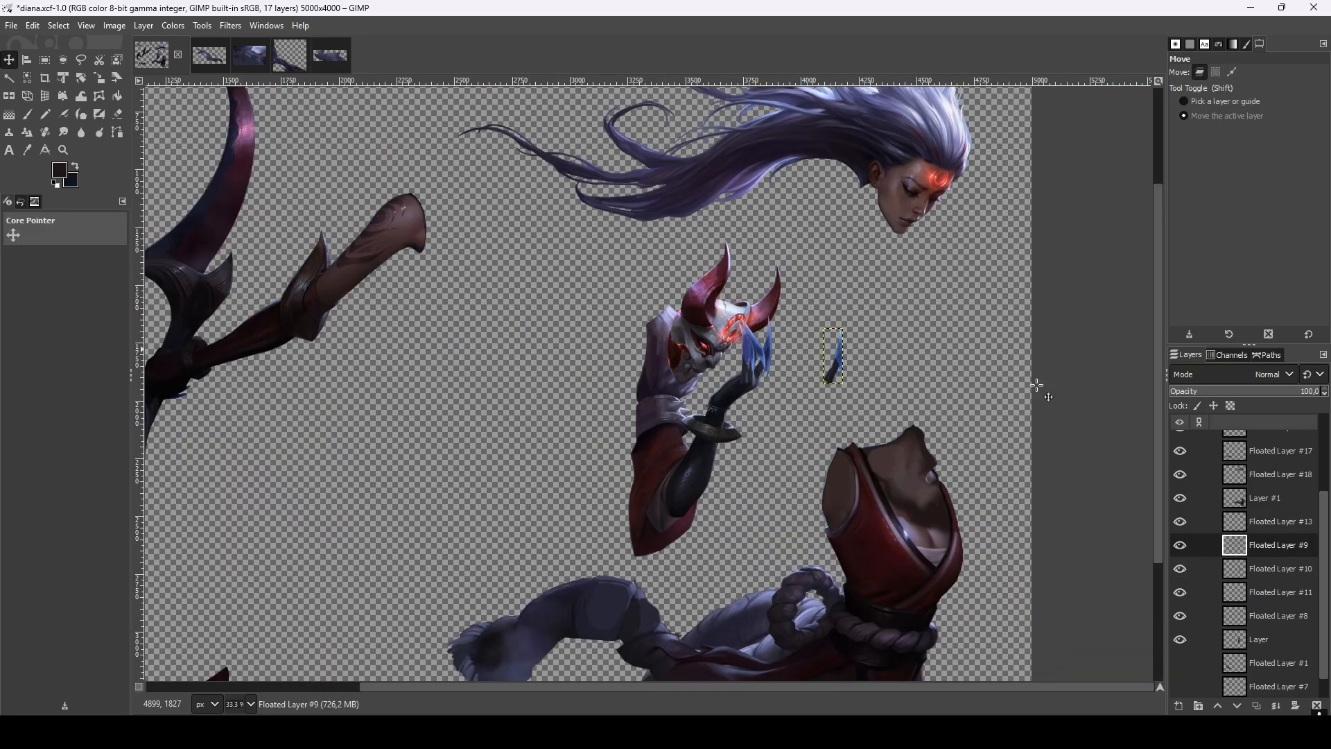
Move the dark forearm on Floated Layer #10 left of the sleeve and the fingertip on Floated Layer #11 beside the other fingertip.
click(1272, 576)
scroll(900, 375, up, 1)
drag(701, 382, 401, 463)
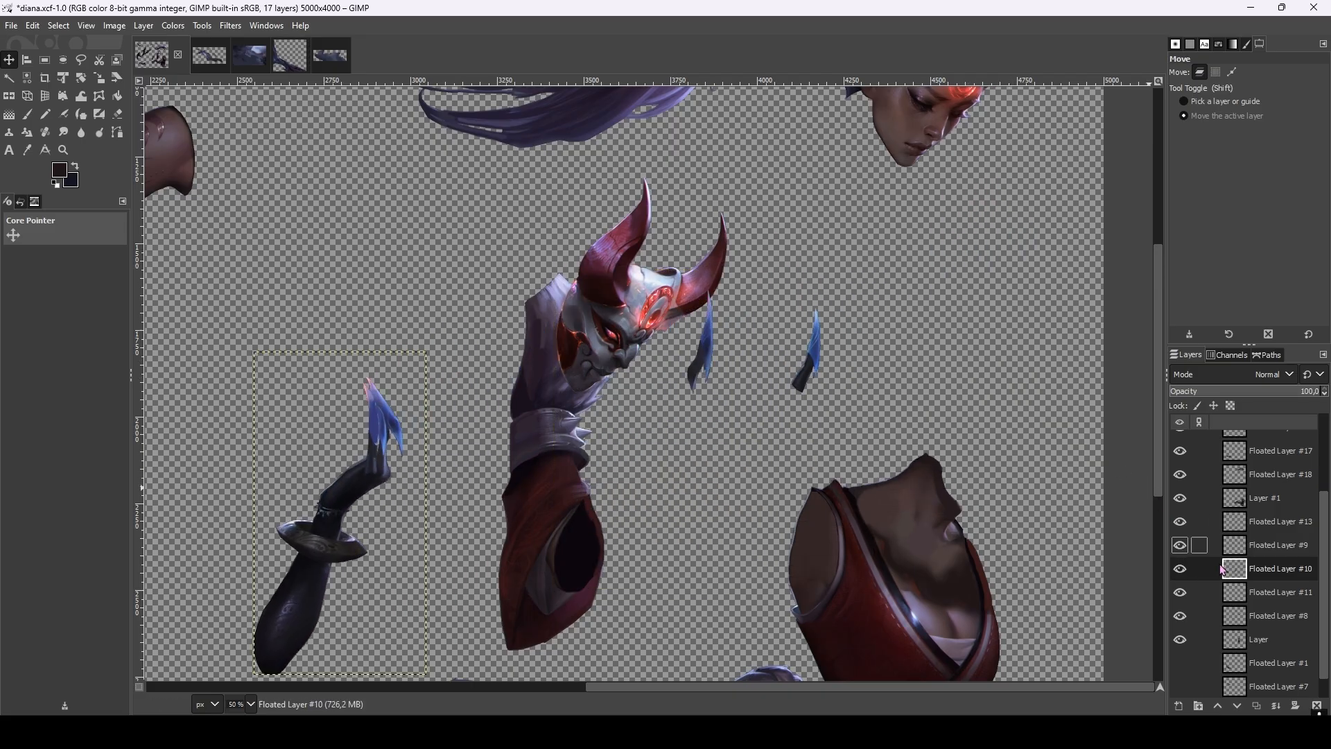
click(1272, 592)
scroll(902, 367, down, 4)
scroll(905, 367, up, 3)
drag(905, 367, 1040, 365)
Move the horned mask on Floated Layer #8 away from the sleeve to the empty area below the blade arm.
click(1269, 616)
drag(918, 405, 730, 370)
scroll(729, 370, down, 3)
scroll(797, 313, up, 2)
drag(798, 313, 589, 486)
Move the sleeved arm on the layer named Layer slightly up, clear of the neighbouring parts.
click(1275, 641)
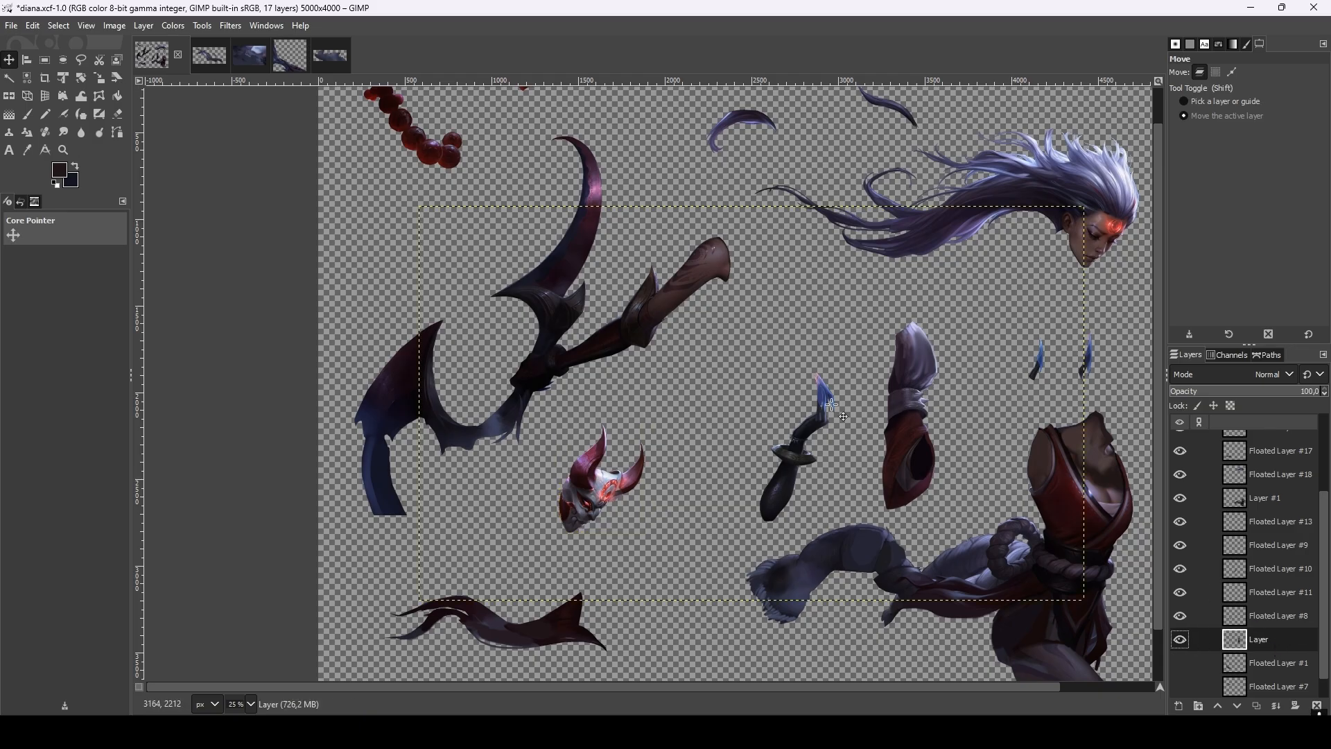
scroll(799, 379, down, 1)
drag(895, 373, 902, 354)
scroll(869, 378, down, 1)
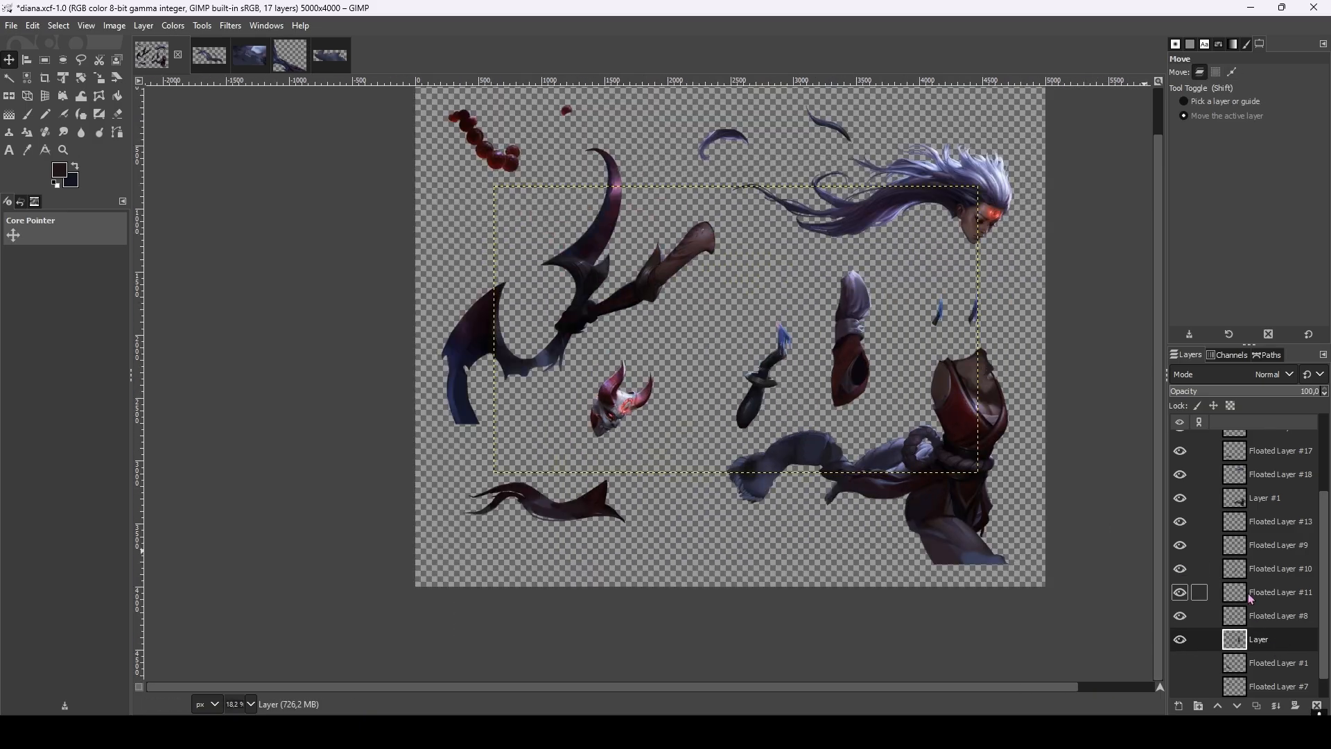
Place the fingertips on Floated Layers #11 and #9 left of the sleeve and shift the dark forearm on Floated Layer #10 further left.
click(1267, 616)
click(1268, 593)
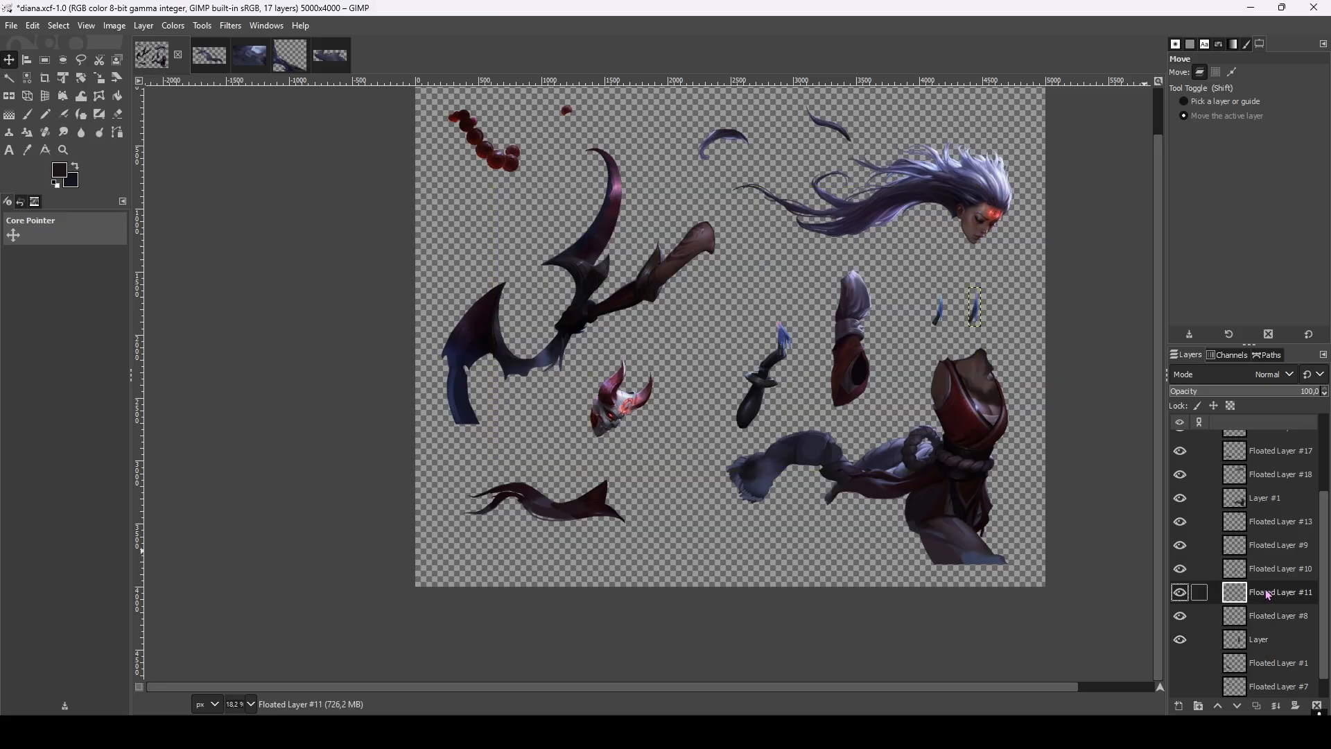
scroll(961, 249, up, 2)
drag(993, 375, 580, 345)
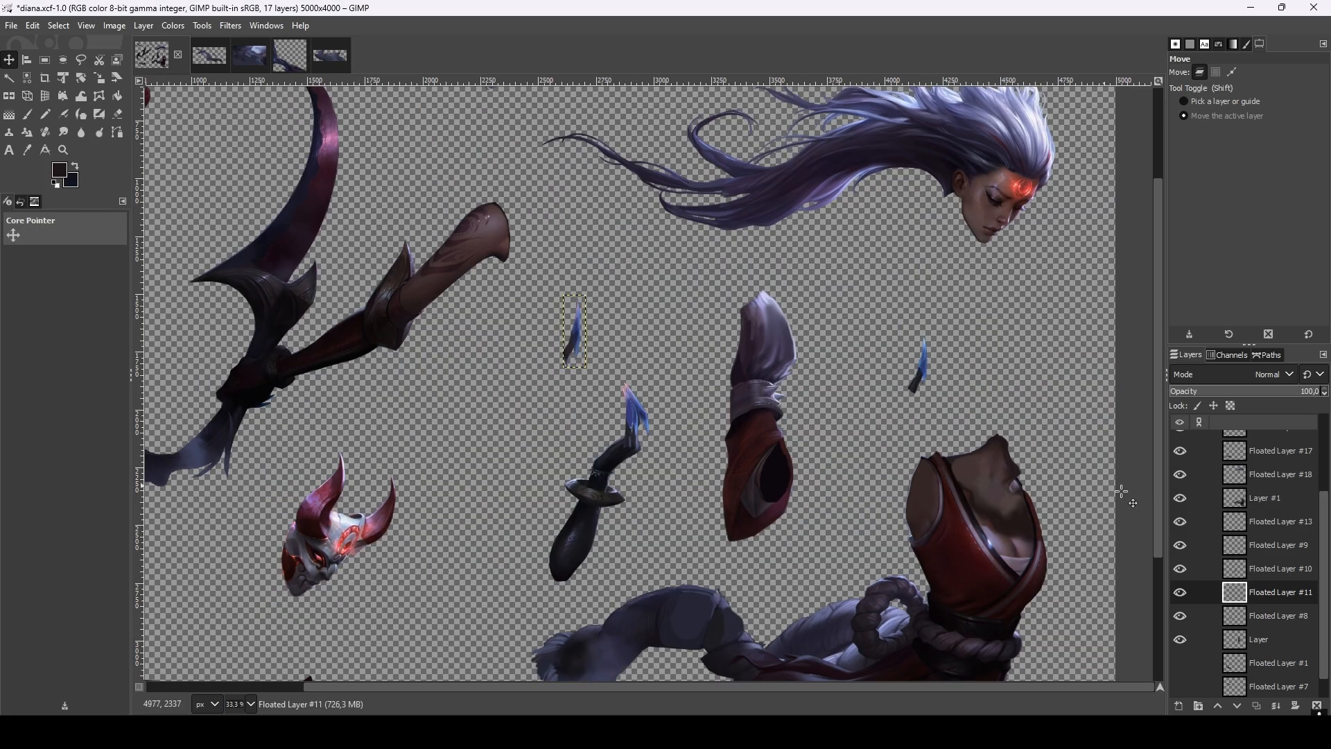
click(1206, 569)
drag(583, 513, 492, 537)
click(1215, 544)
drag(918, 374, 636, 368)
click(1206, 522)
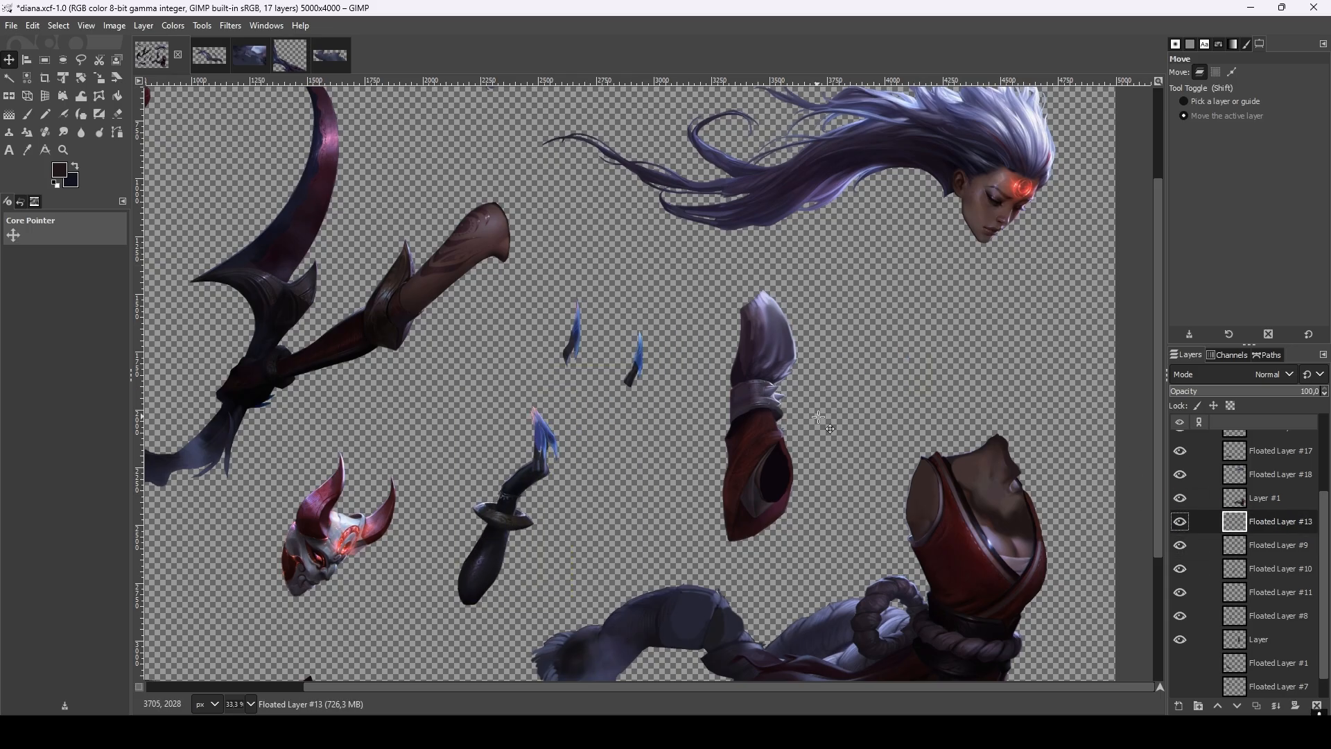
scroll(853, 405, down, 2)
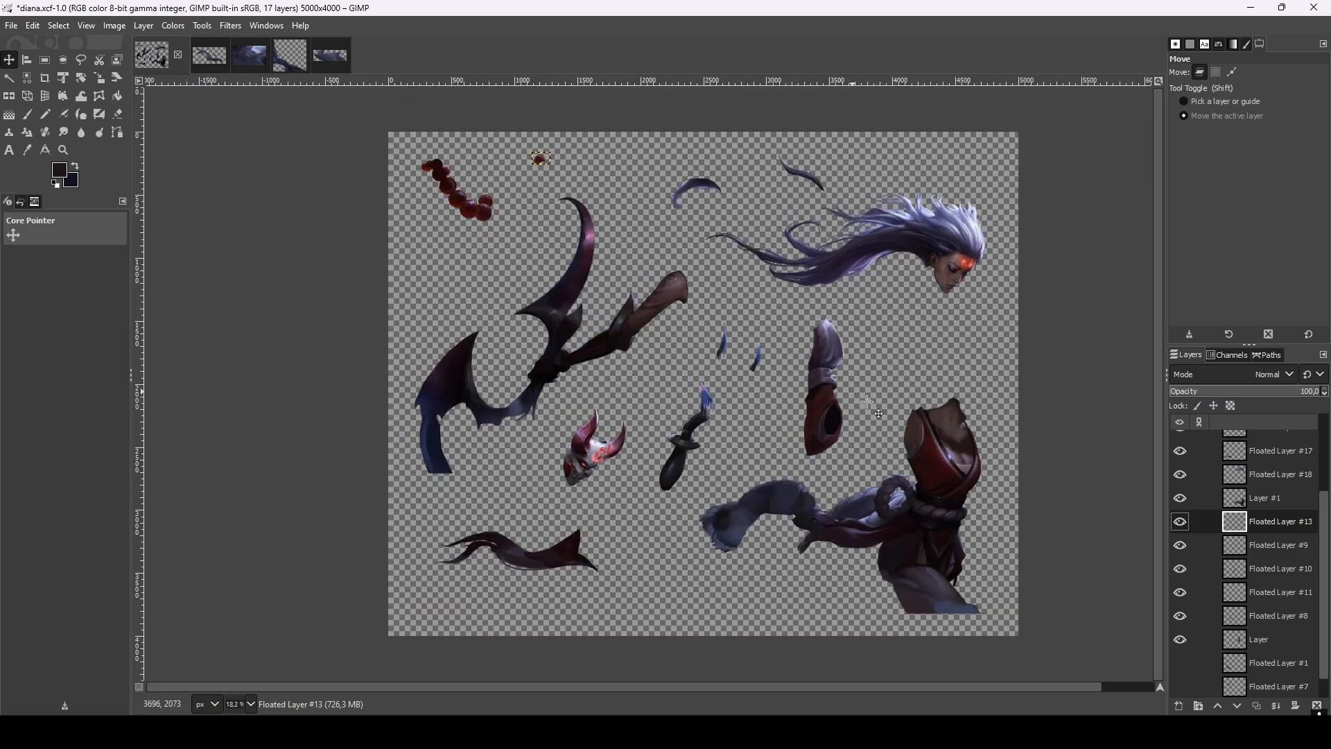
Shift the body on Layer #1 slightly down and left within the canvas's lower-right area.
click(1266, 498)
drag(948, 510, 945, 513)
scroll(814, 404, down, 2)
scroll(776, 383, up, 2)
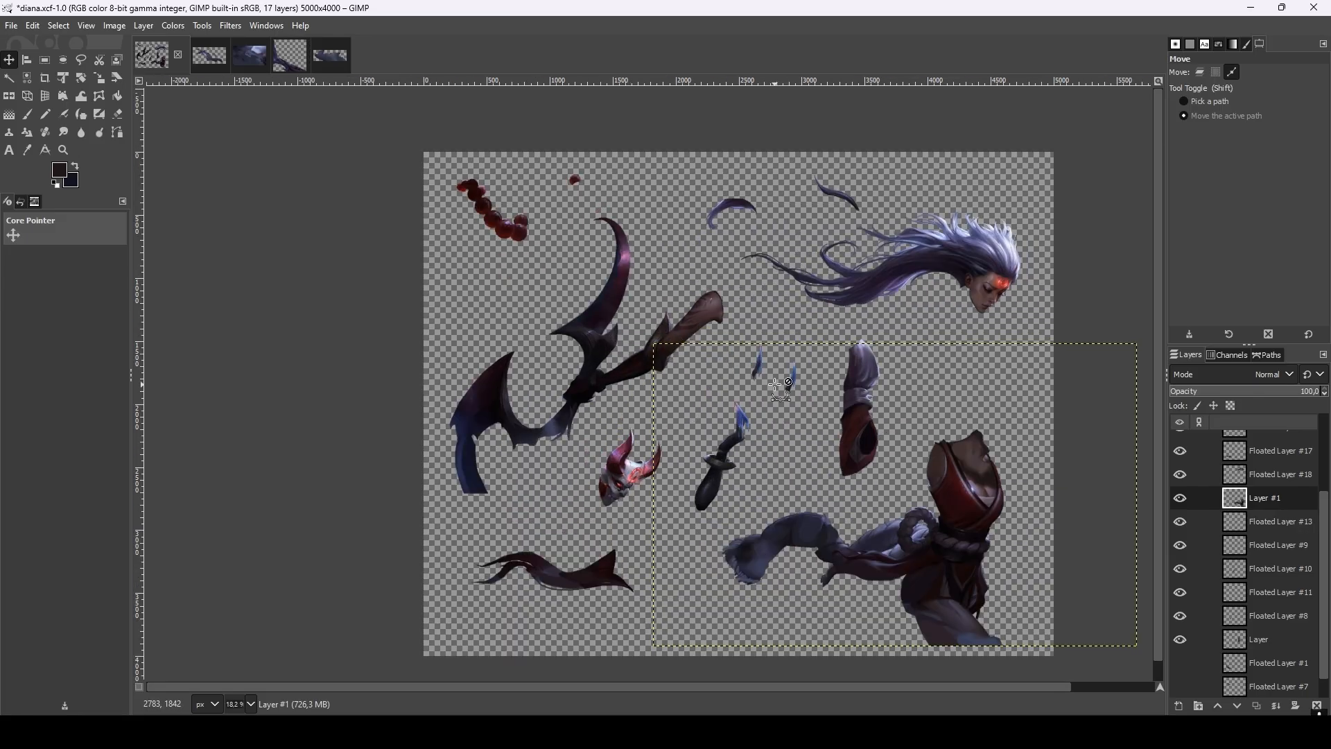
scroll(757, 341, down, 2)
scroll(773, 345, up, 2)
Export the spread-out character parts as diana.png with the current PNG options.
key(ctrl+shift+e)
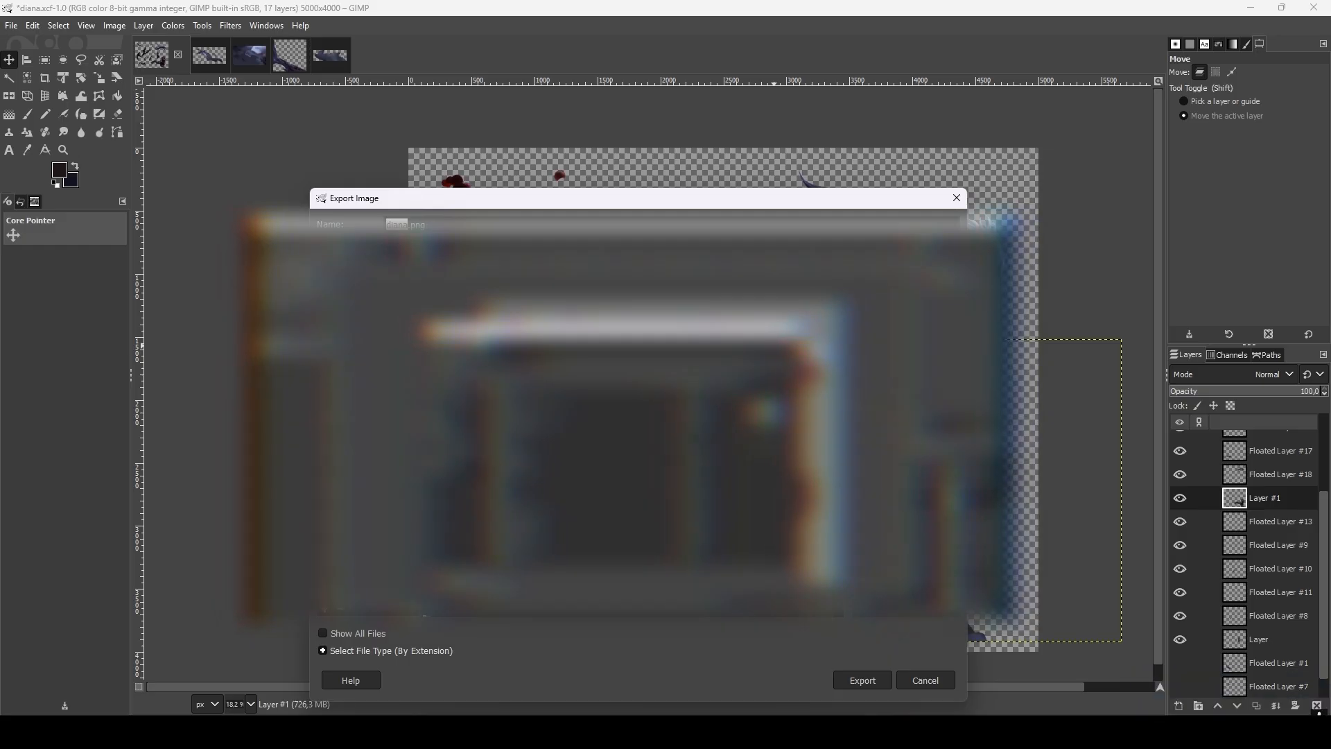
text(d)
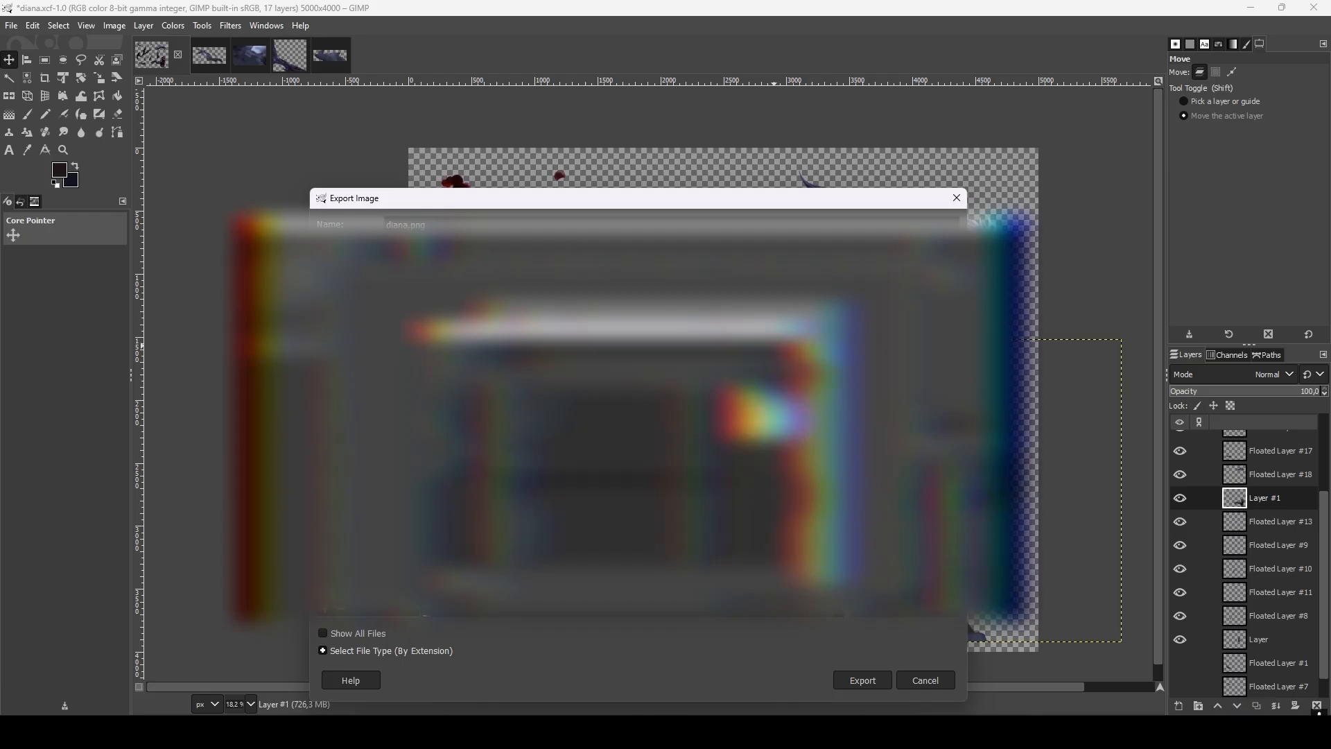
click(878, 672)
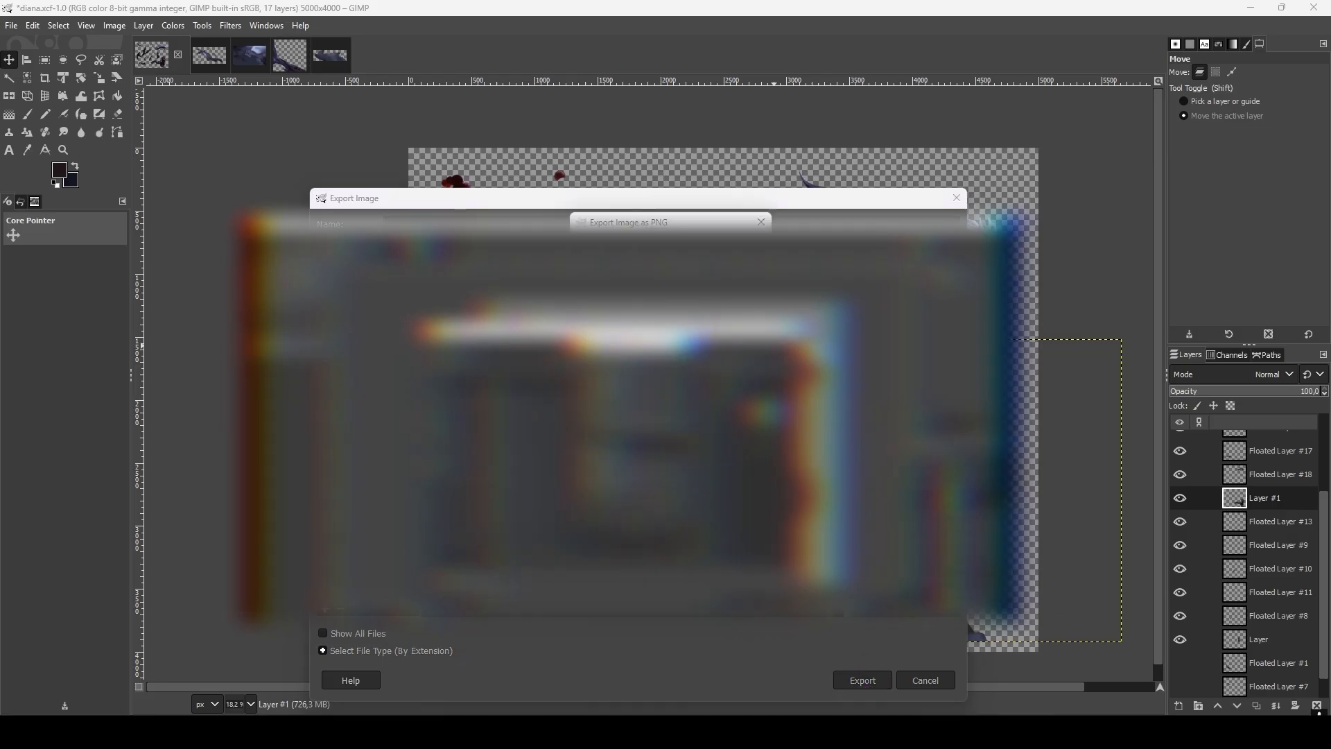
drag(719, 223, 1149, 201)
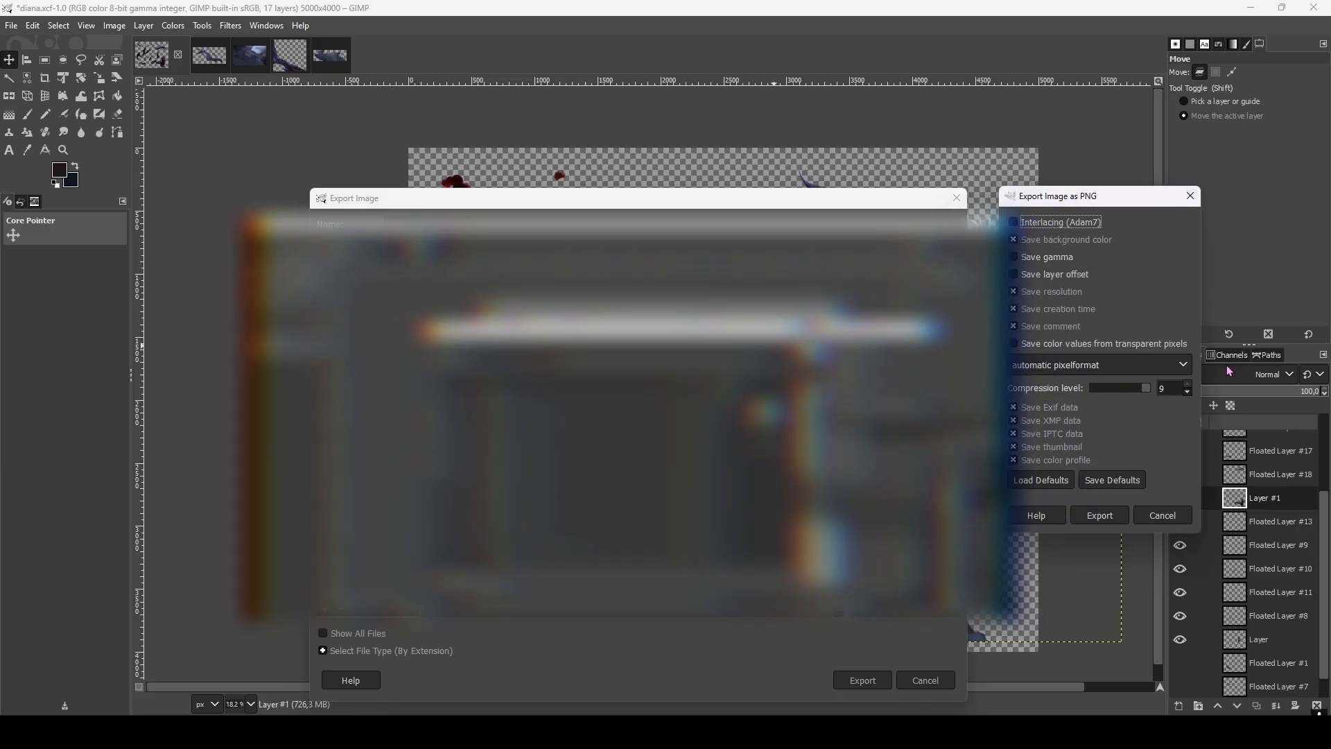
click(1110, 525)
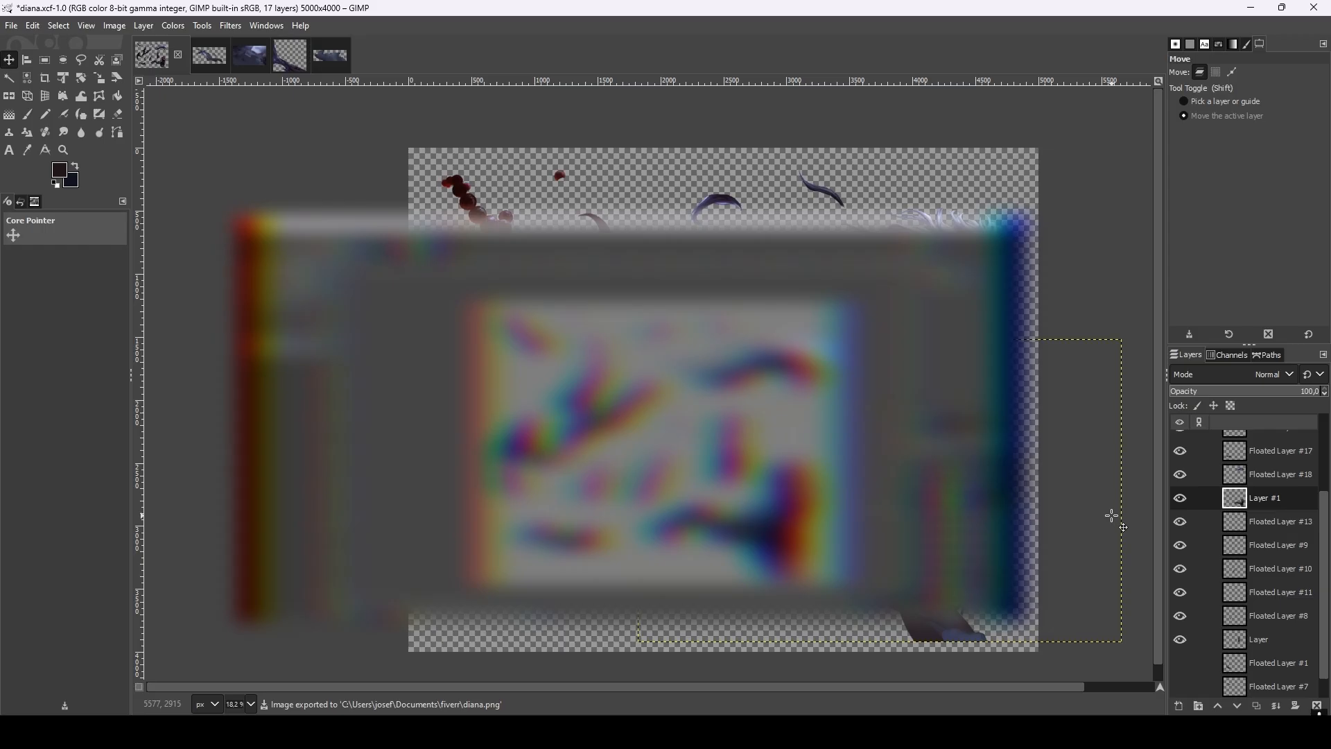
Export the untitled backdrop image as "background diana.png".
click(243, 61)
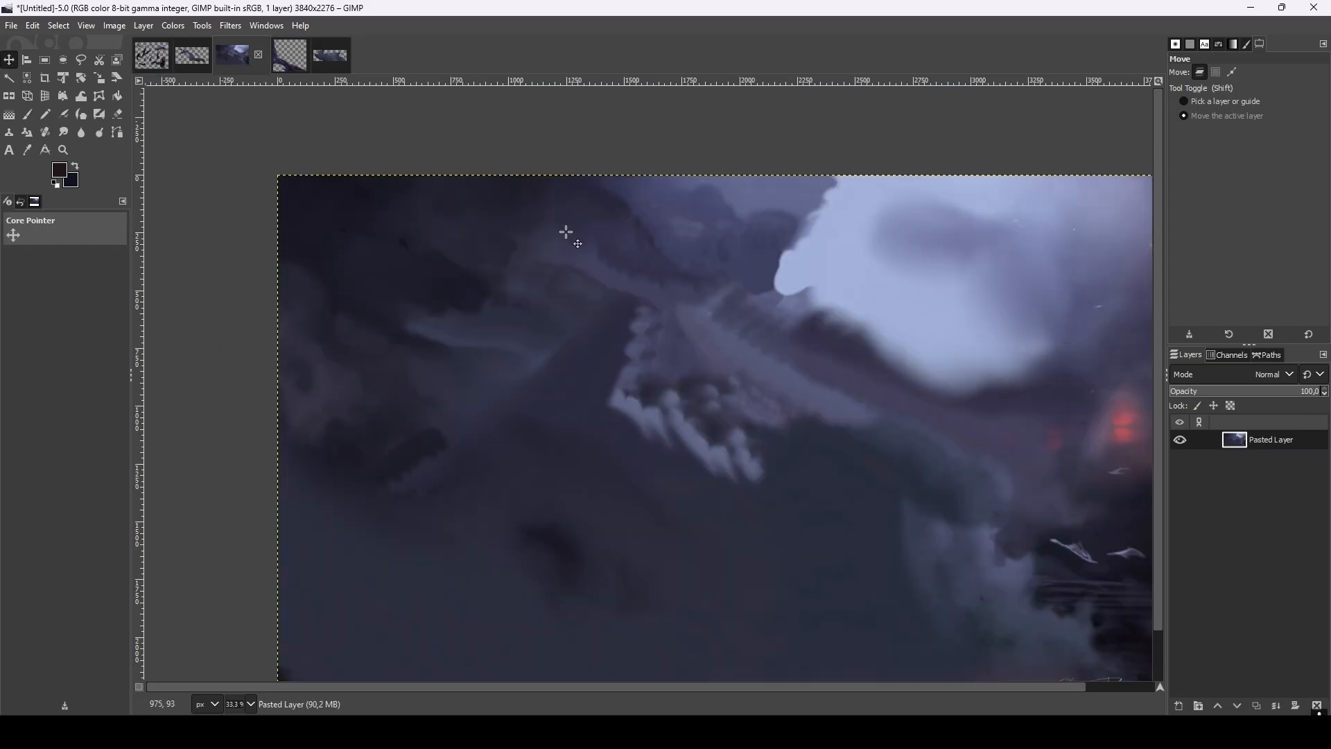
scroll(705, 306, down, 1)
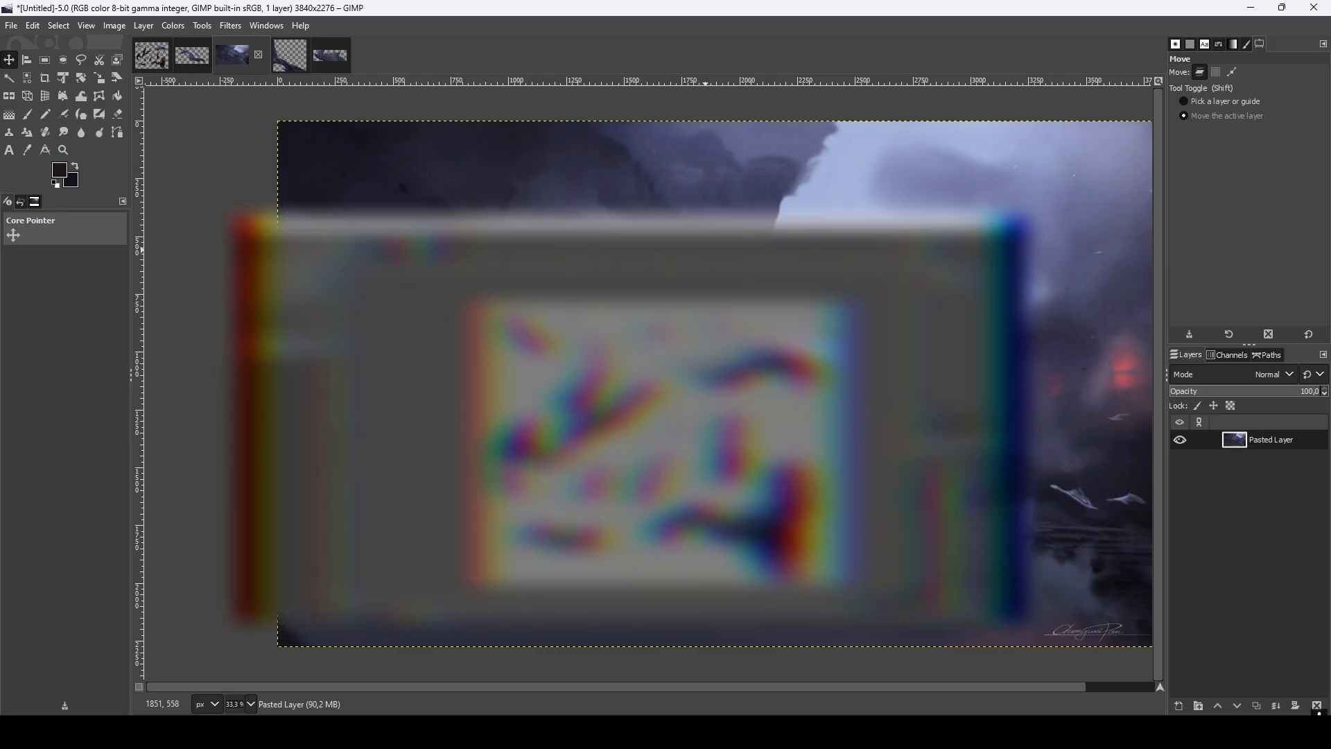
key(ctrl+shift+e)
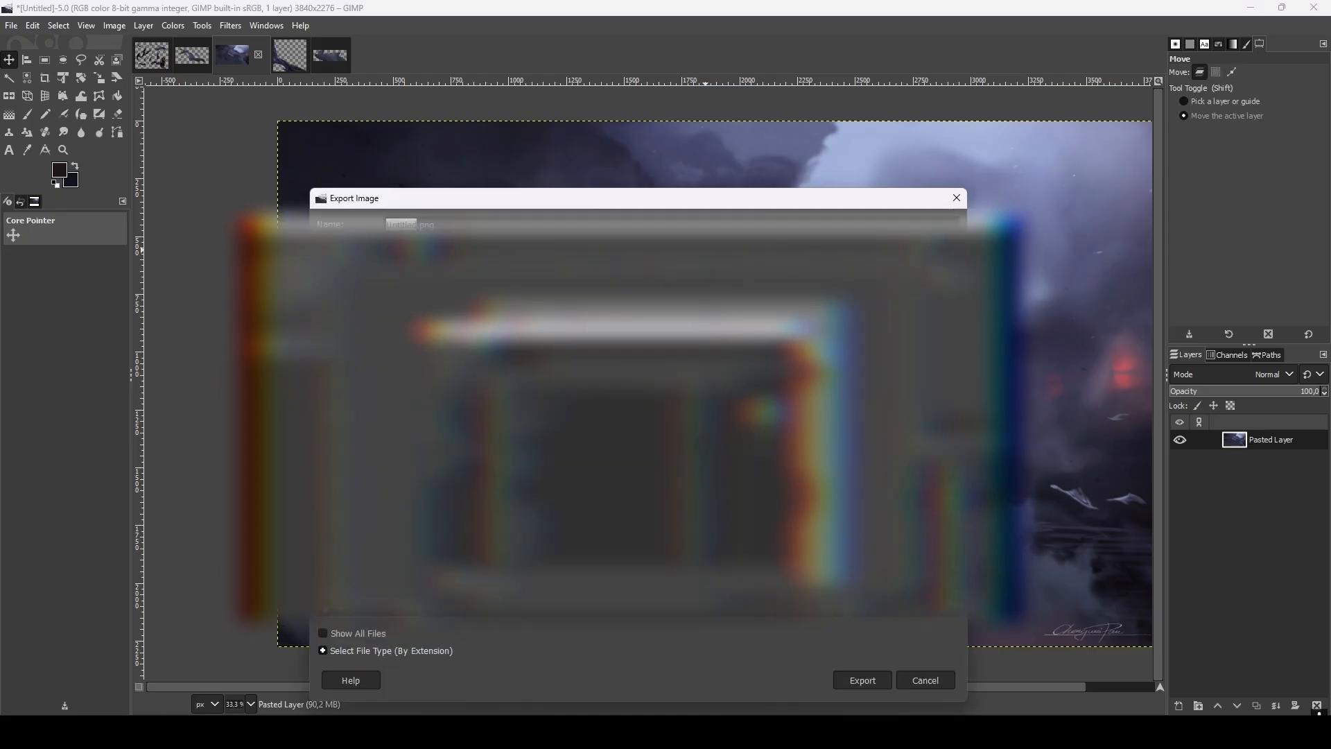
text(background d)
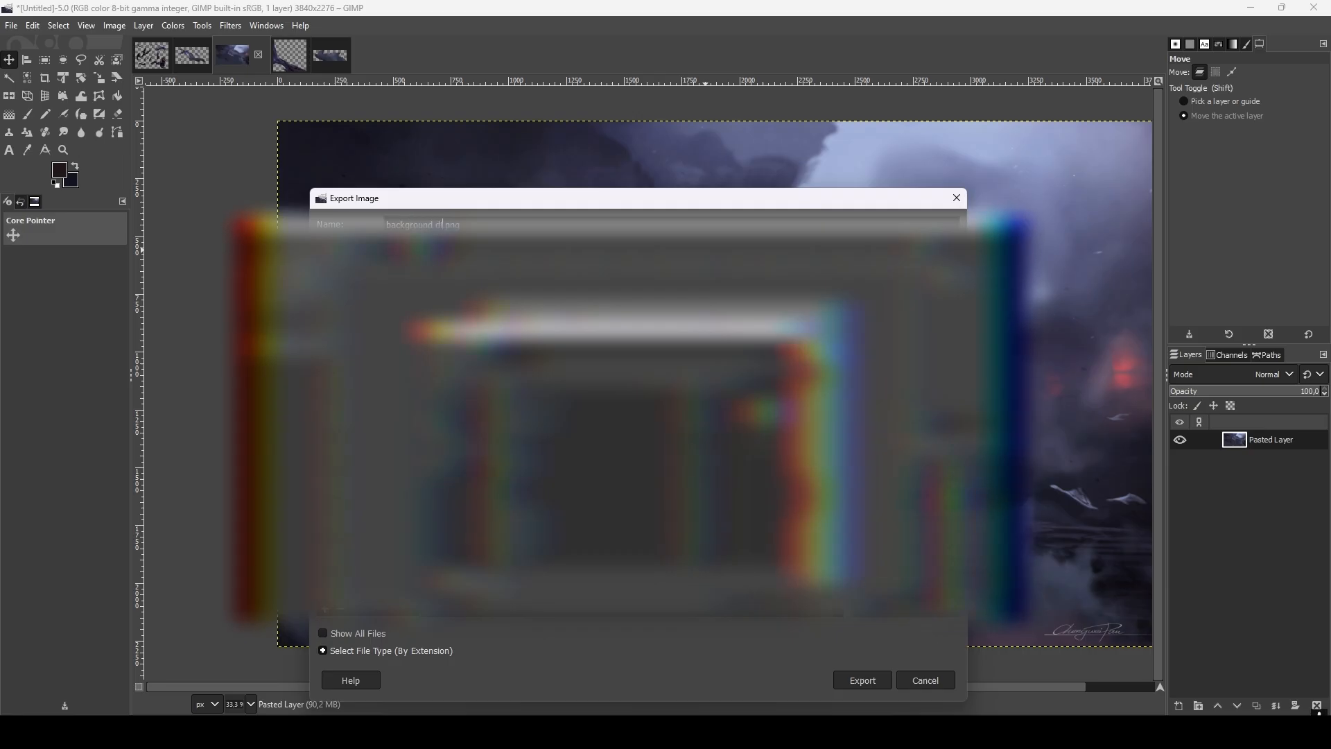
text(iana)
click(873, 679)
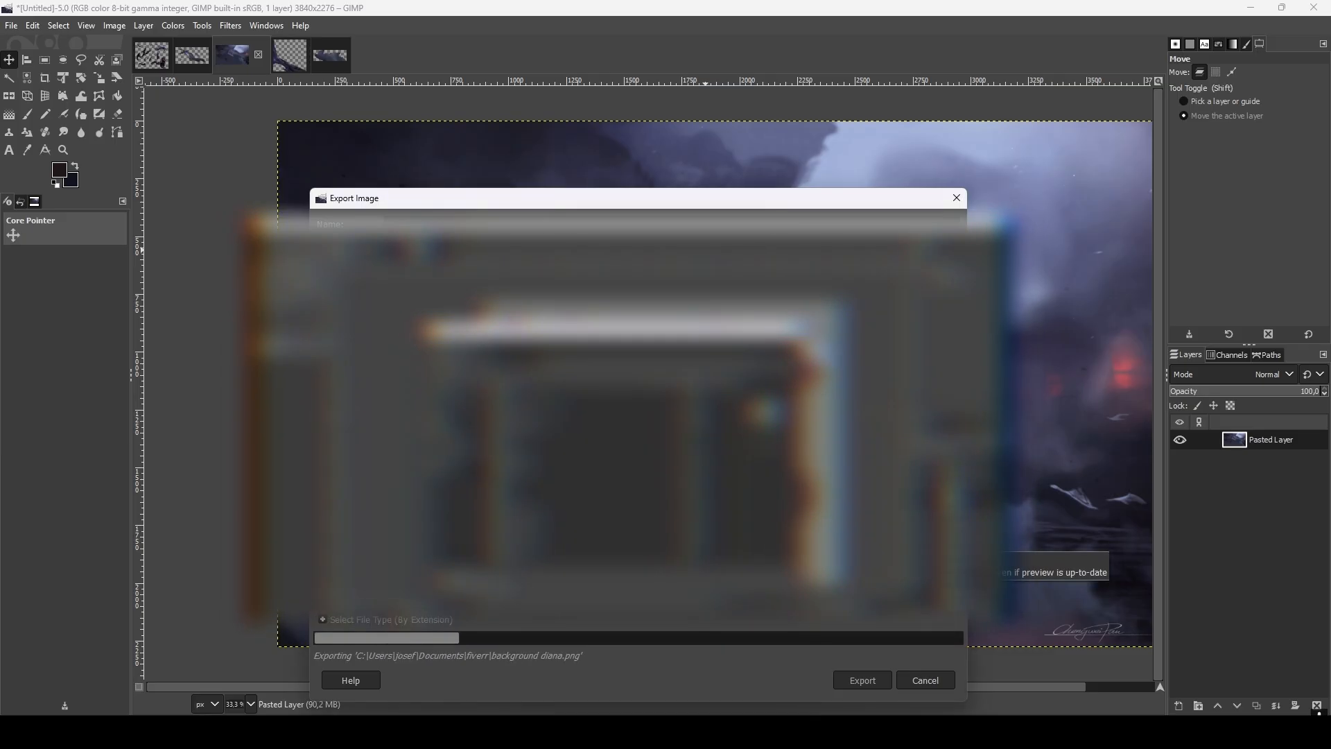
In diana.xcf, undo all the part moves and the canvas enlargement back to the assembled 3840 × 2400 px artwork.
key(alt+1)
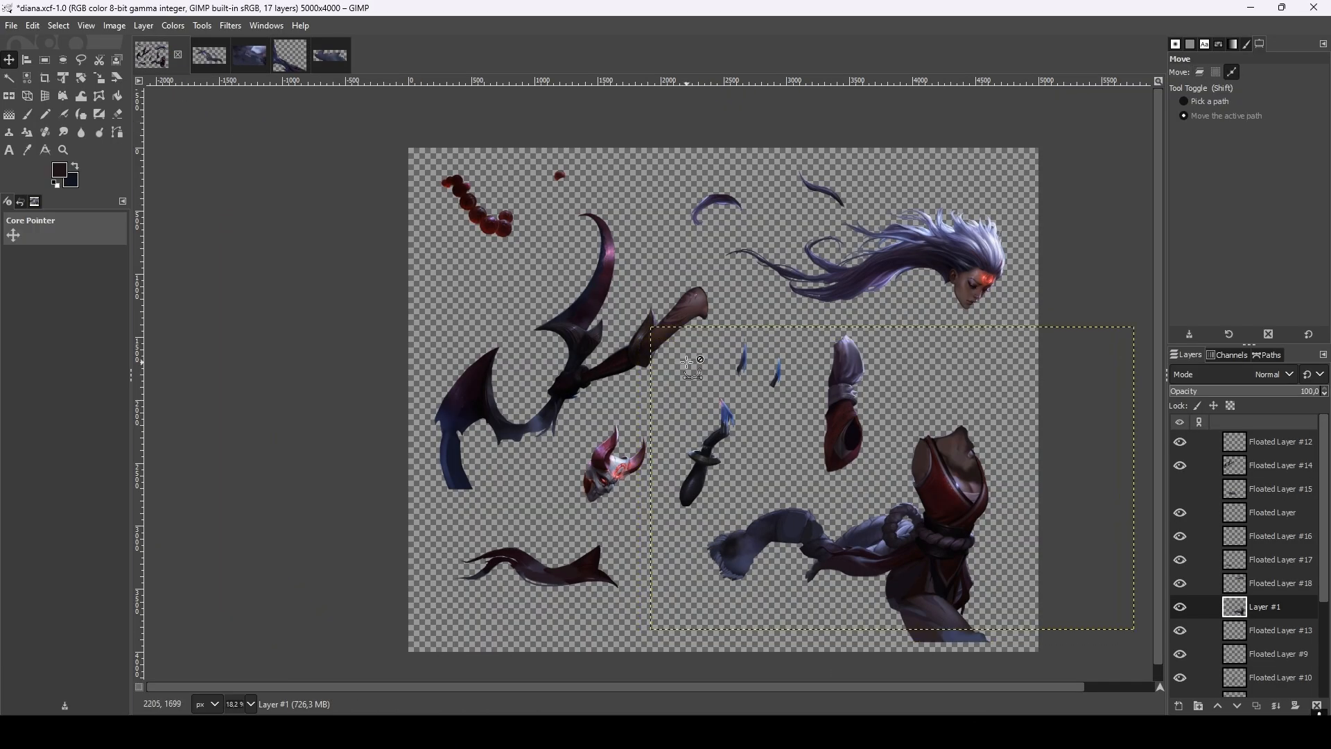
key(ctrl+z)
key(ctrl+z)
key(ctrl+z)
key(ctrl+z)
key(ctrl+z)
key(ctrl+z)
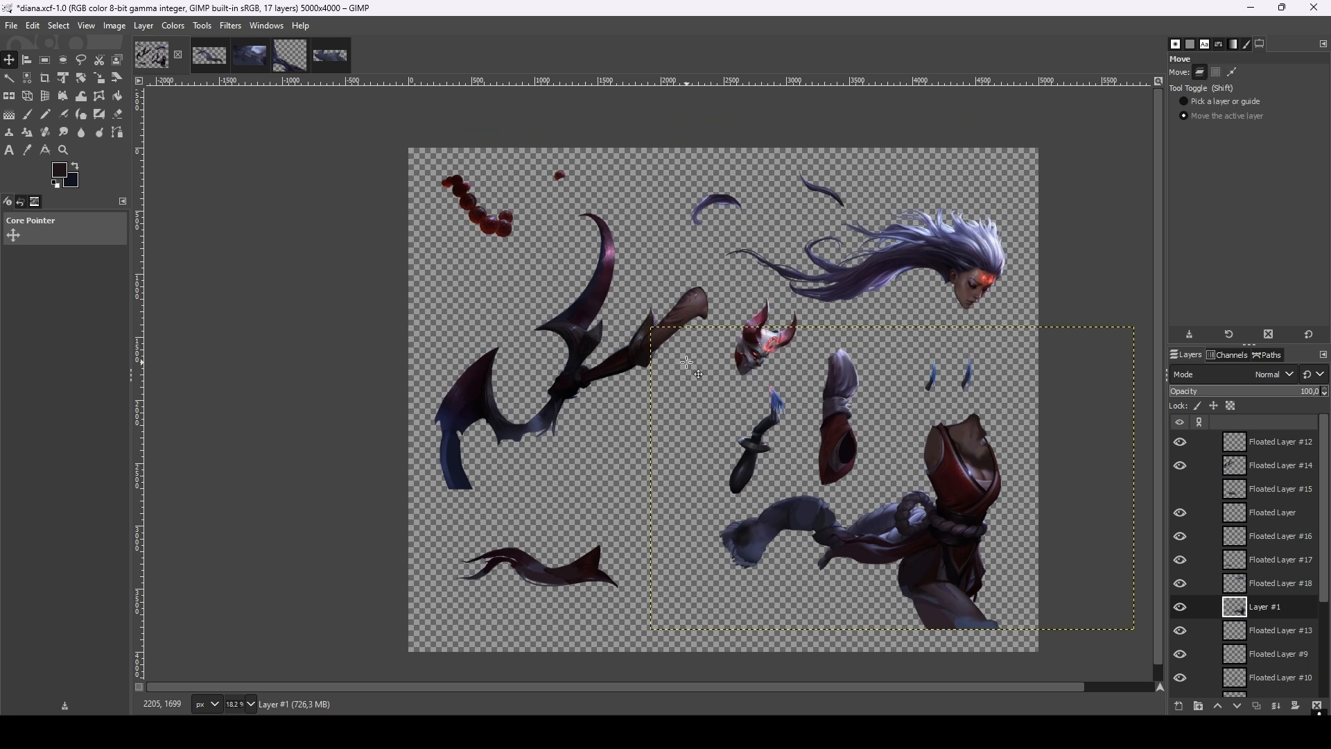
key(ctrl+z)
key(ctrl+z)
key(ctrl+z)
key(ctrl+z)
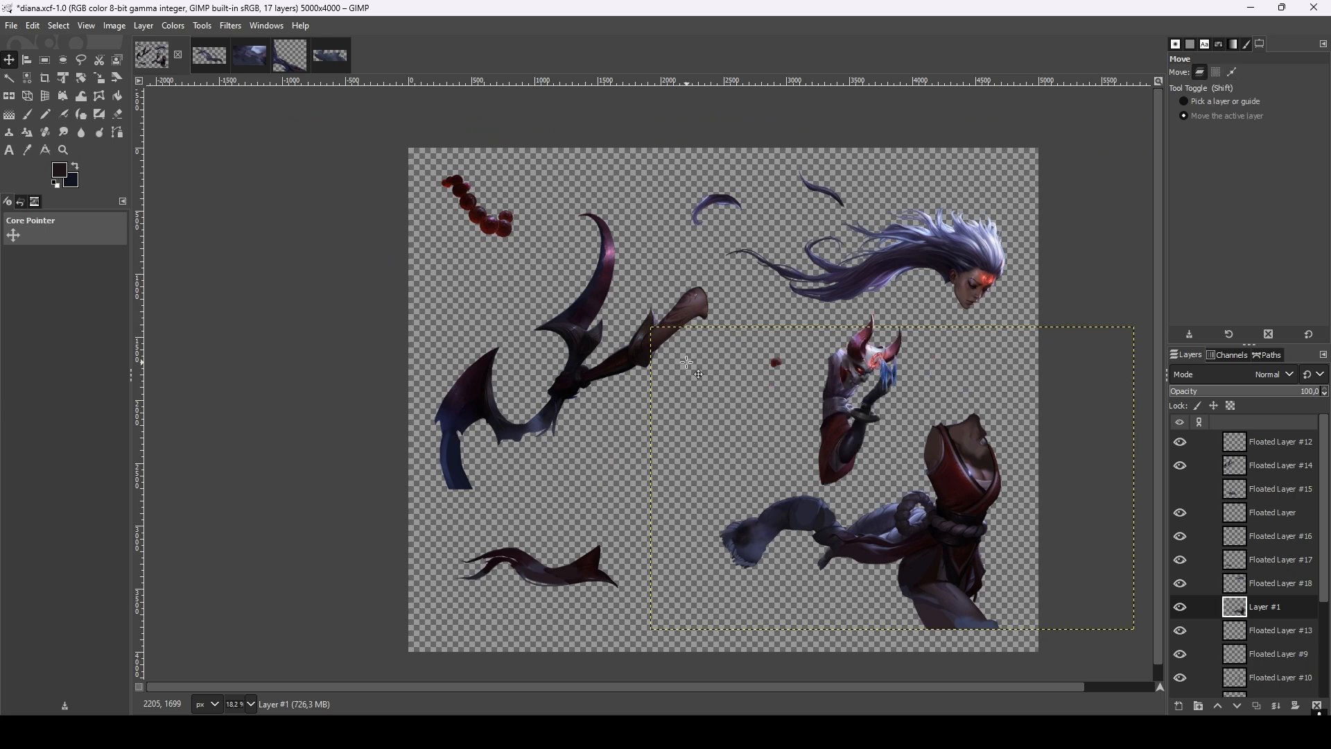
key(ctrl+z)
key(ctrl+z)
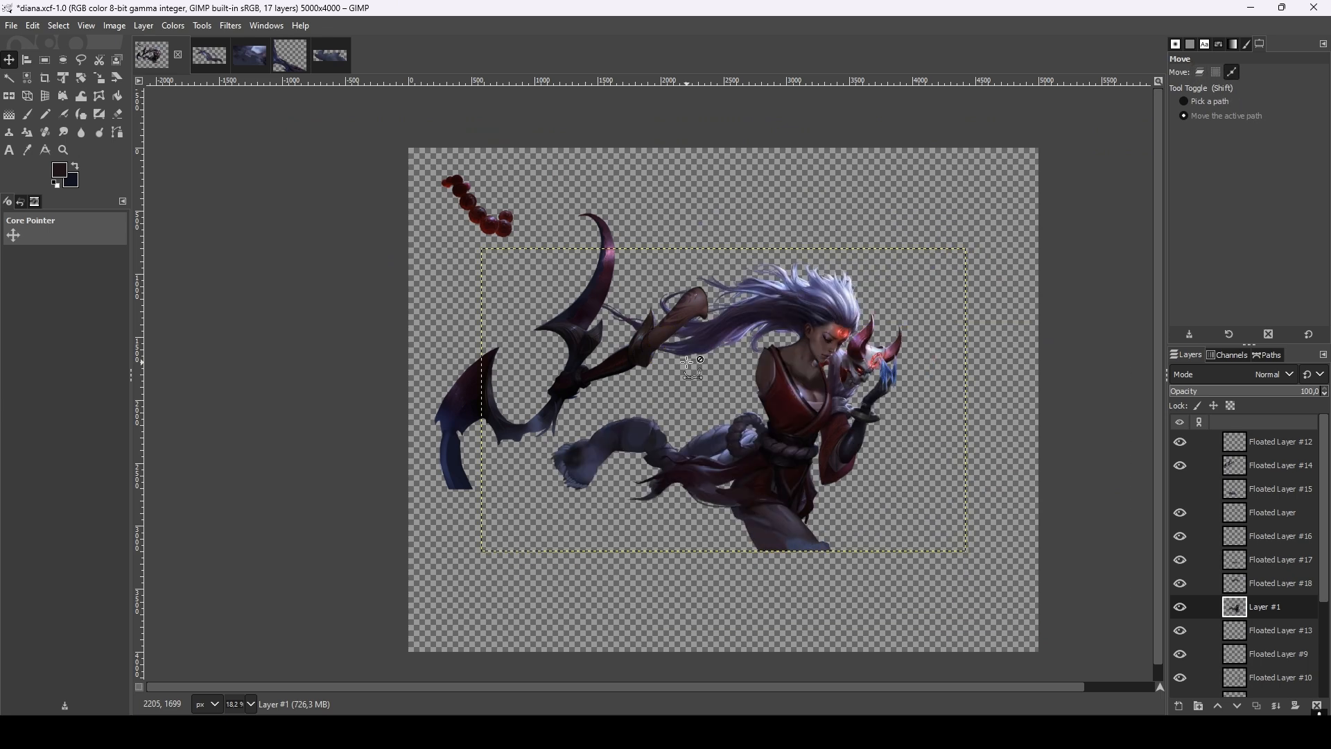
key(ctrl+z)
key(ctrl+z)
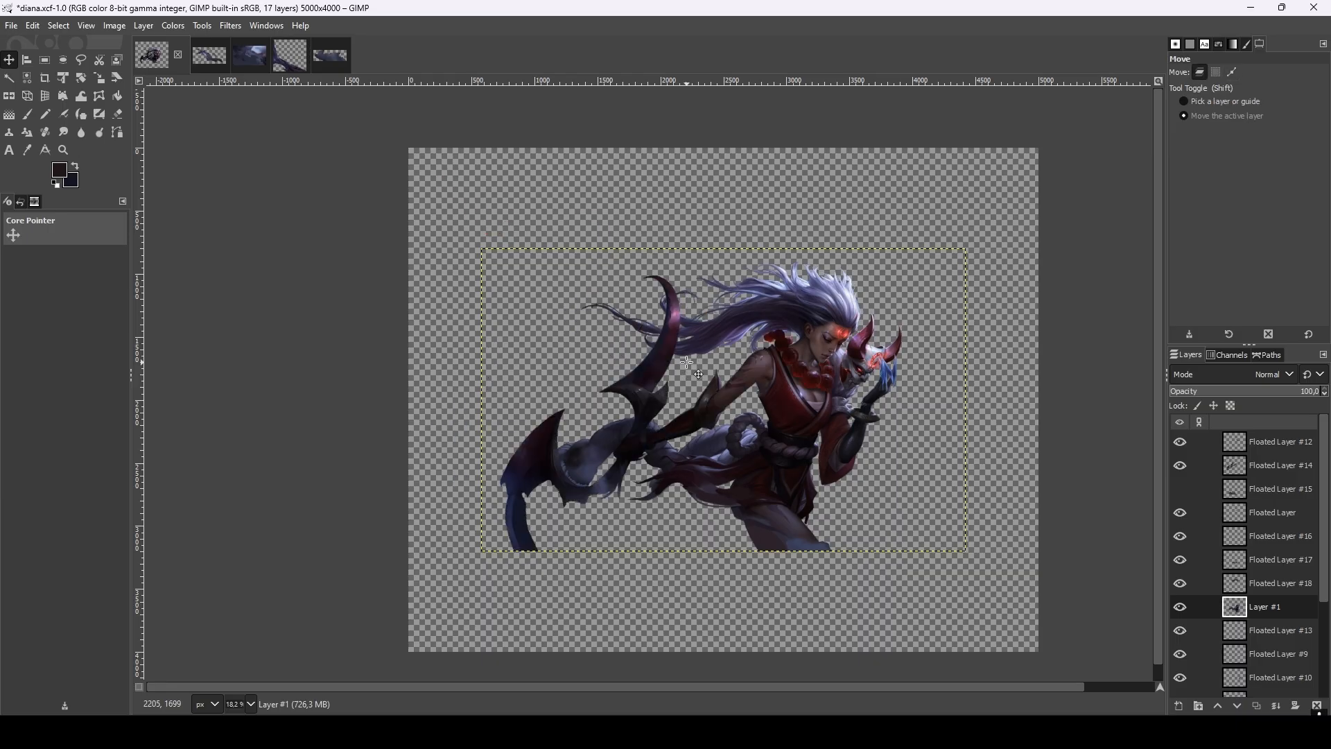
key(ctrl+z)
scroll(839, 340, up, 1)
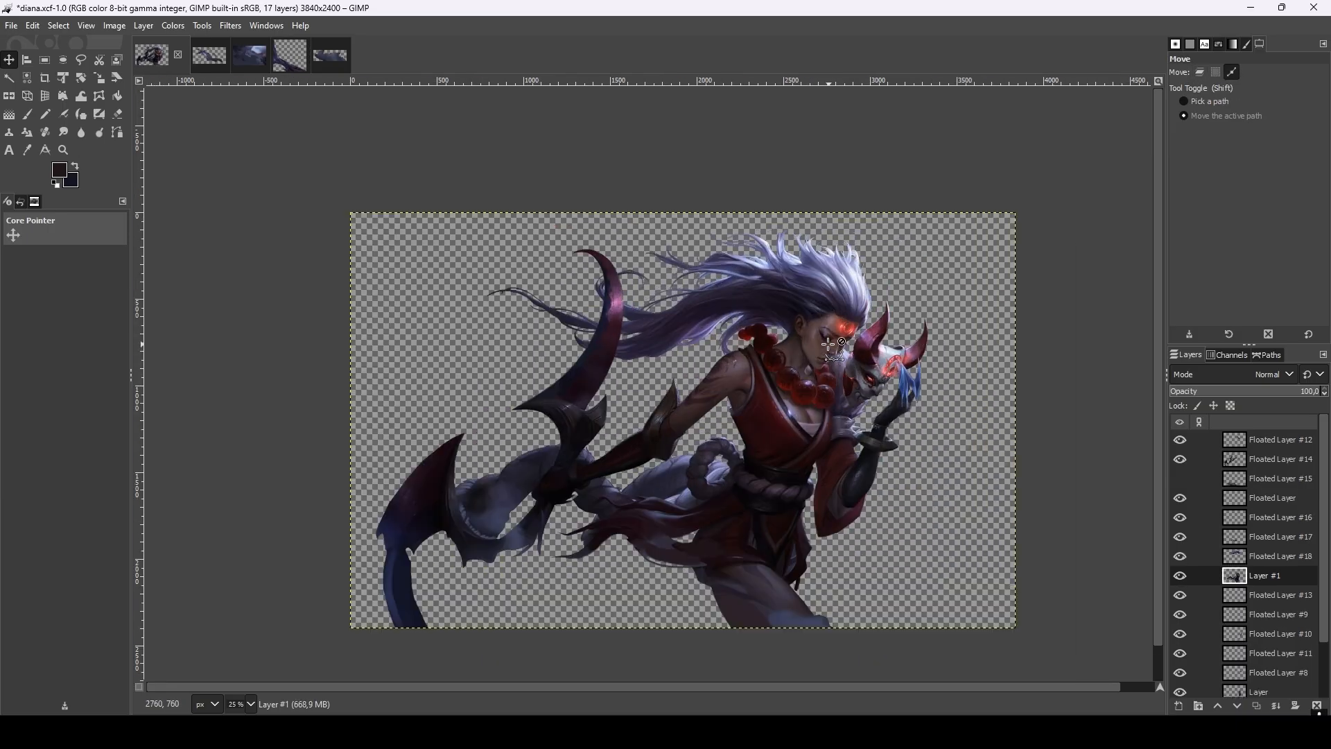
Leave GIMP and the browser, restart Wallpaper Engine and open its Wallpaper Editor.
click(1251, 12)
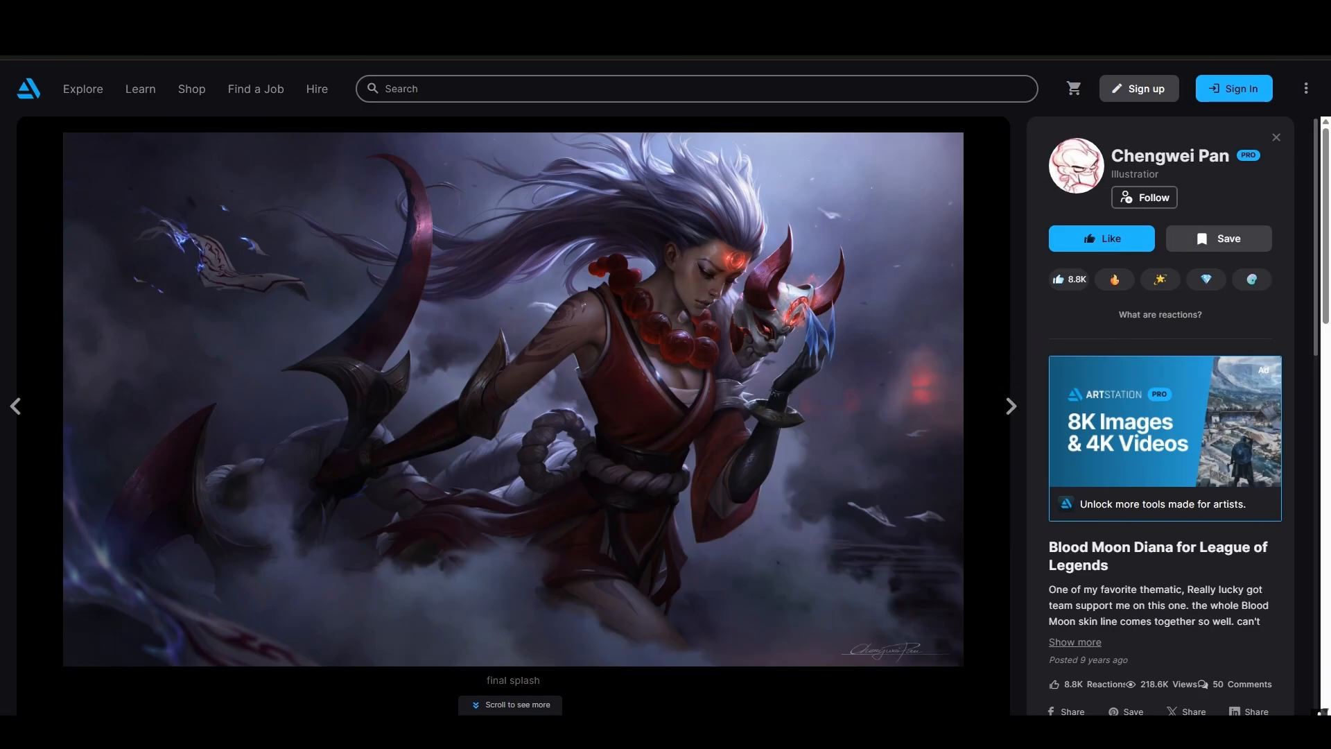
click(1252, 12)
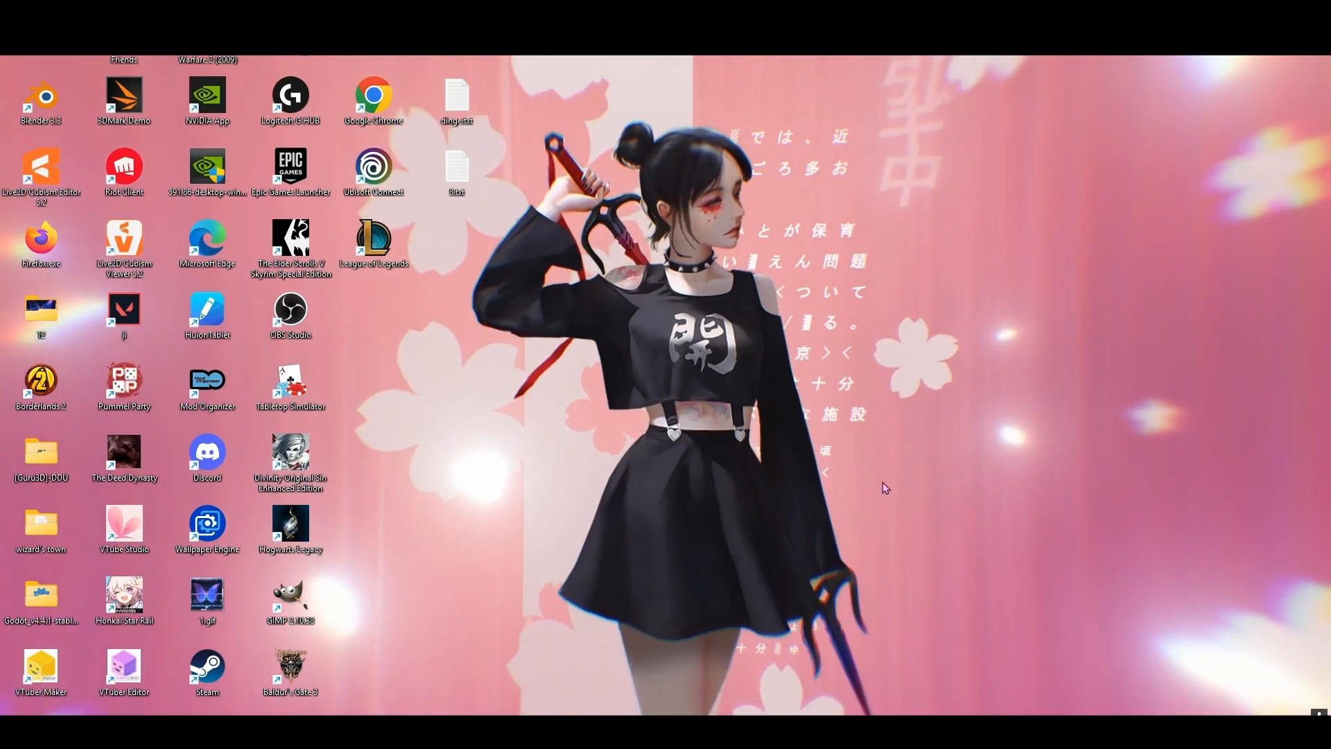
click(1153, 731)
right_click(1133, 692)
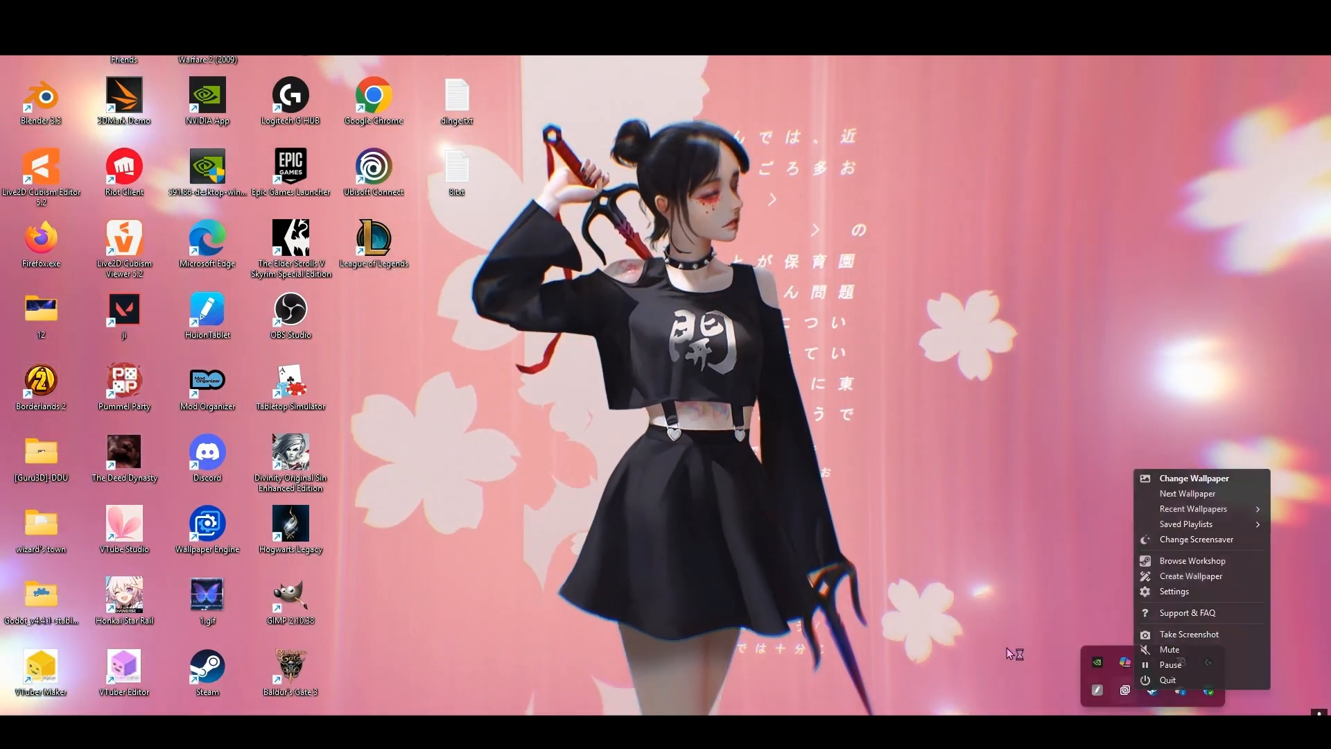
click(1167, 680)
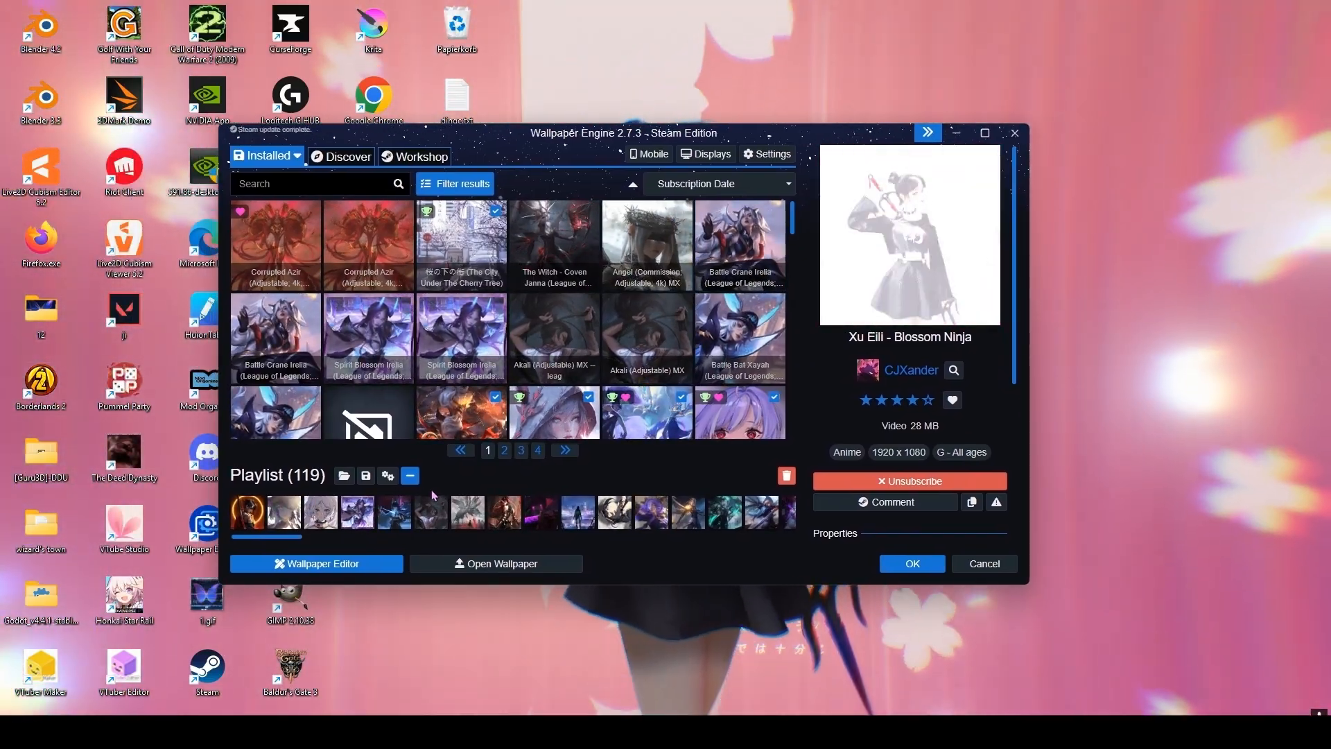
click(376, 565)
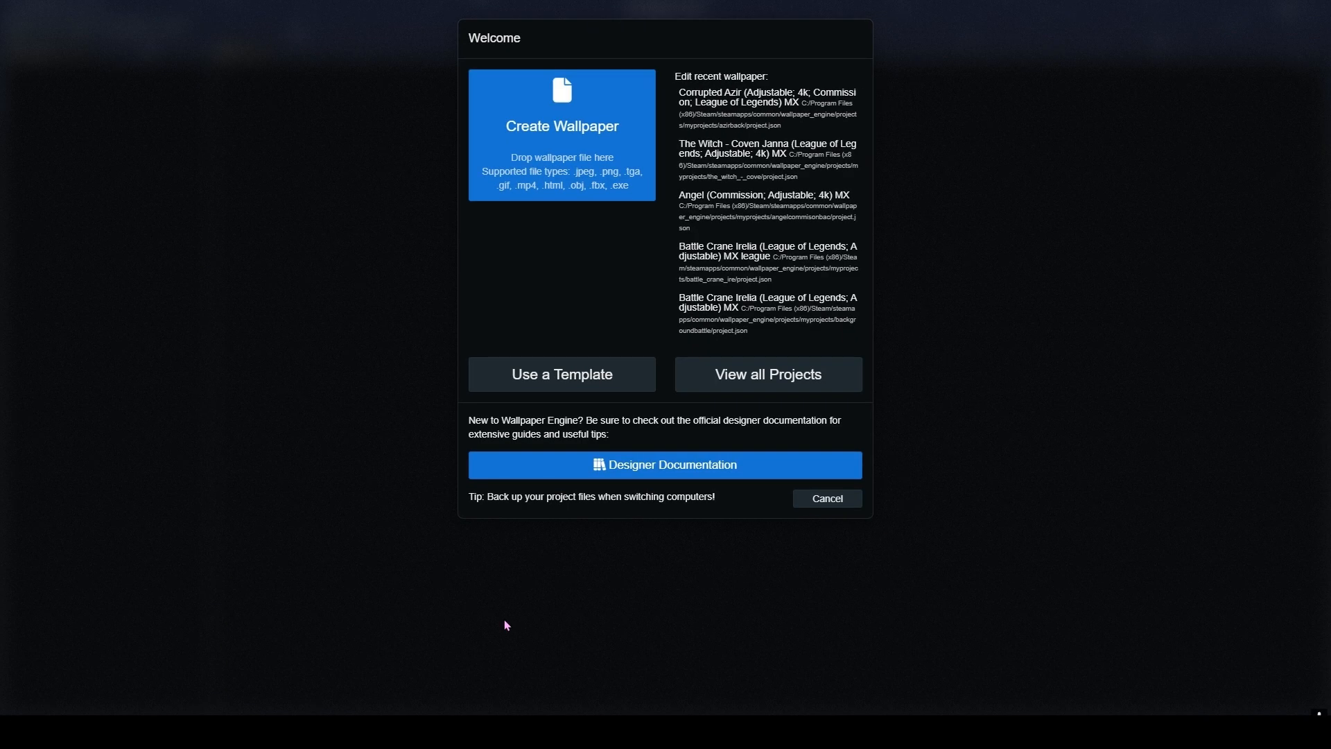
Create a scene wallpaper from "background diana.png" with image resizing turned off, keeping the project name "background diana".
click(561, 165)
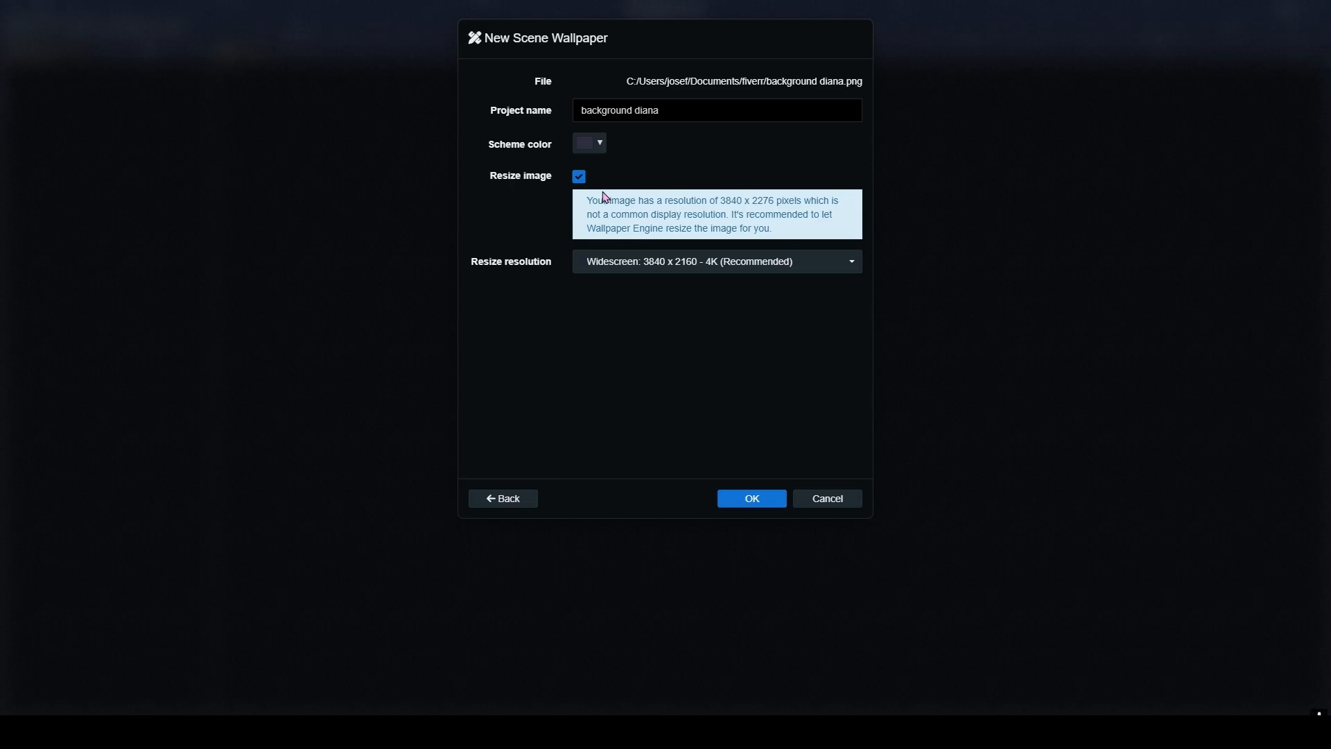
click(580, 177)
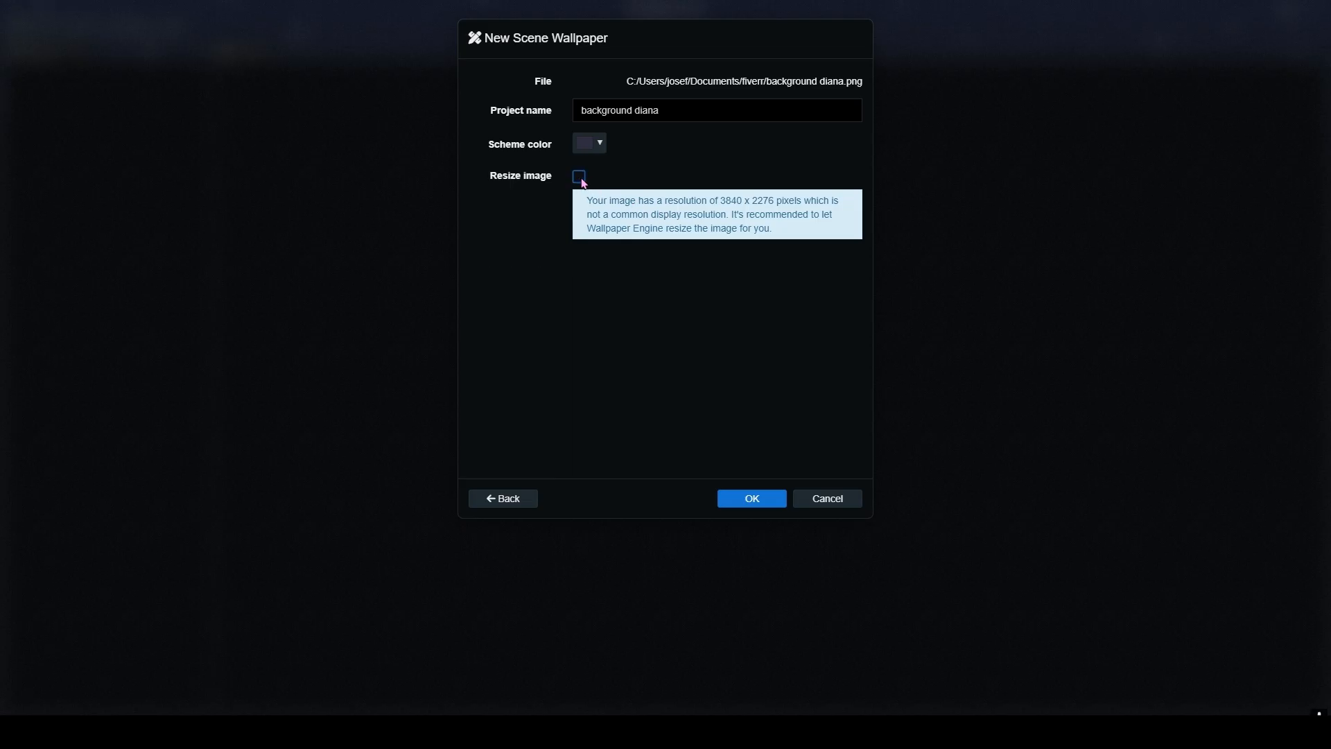
click(763, 498)
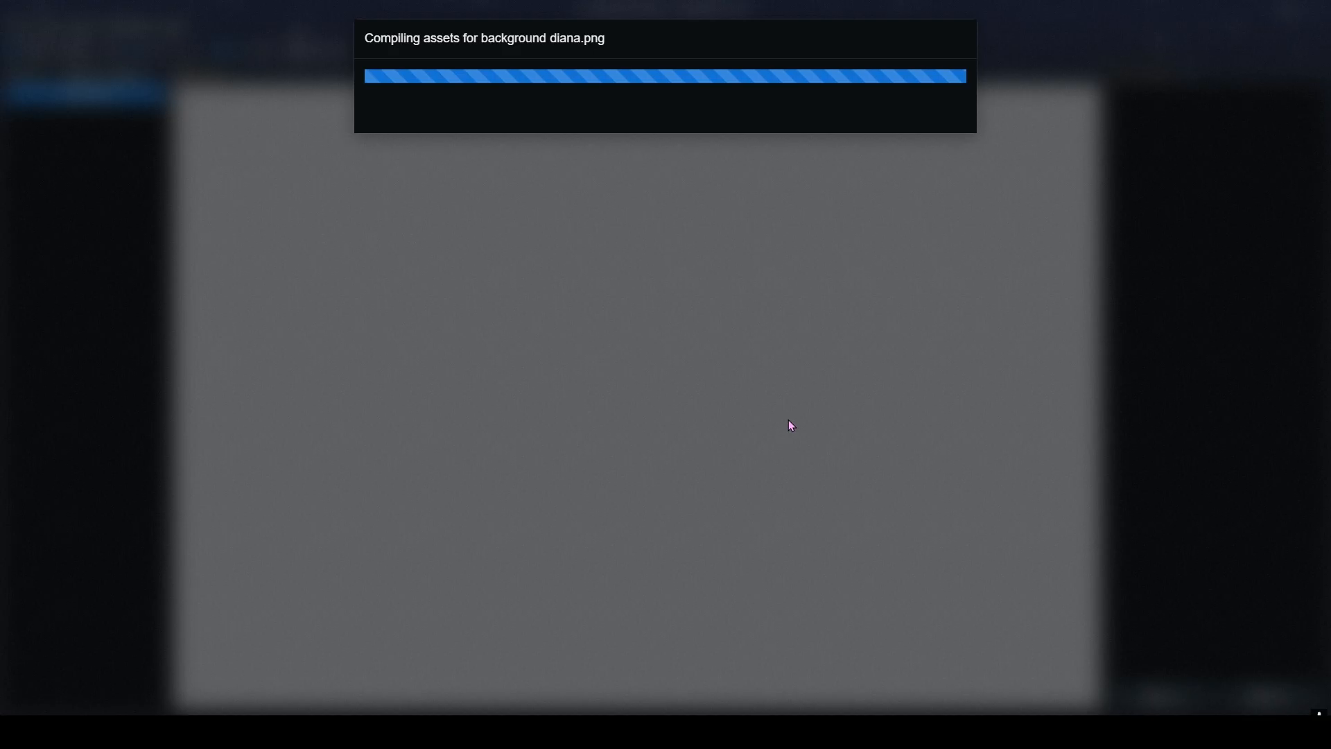
scroll(788, 425, down, 2)
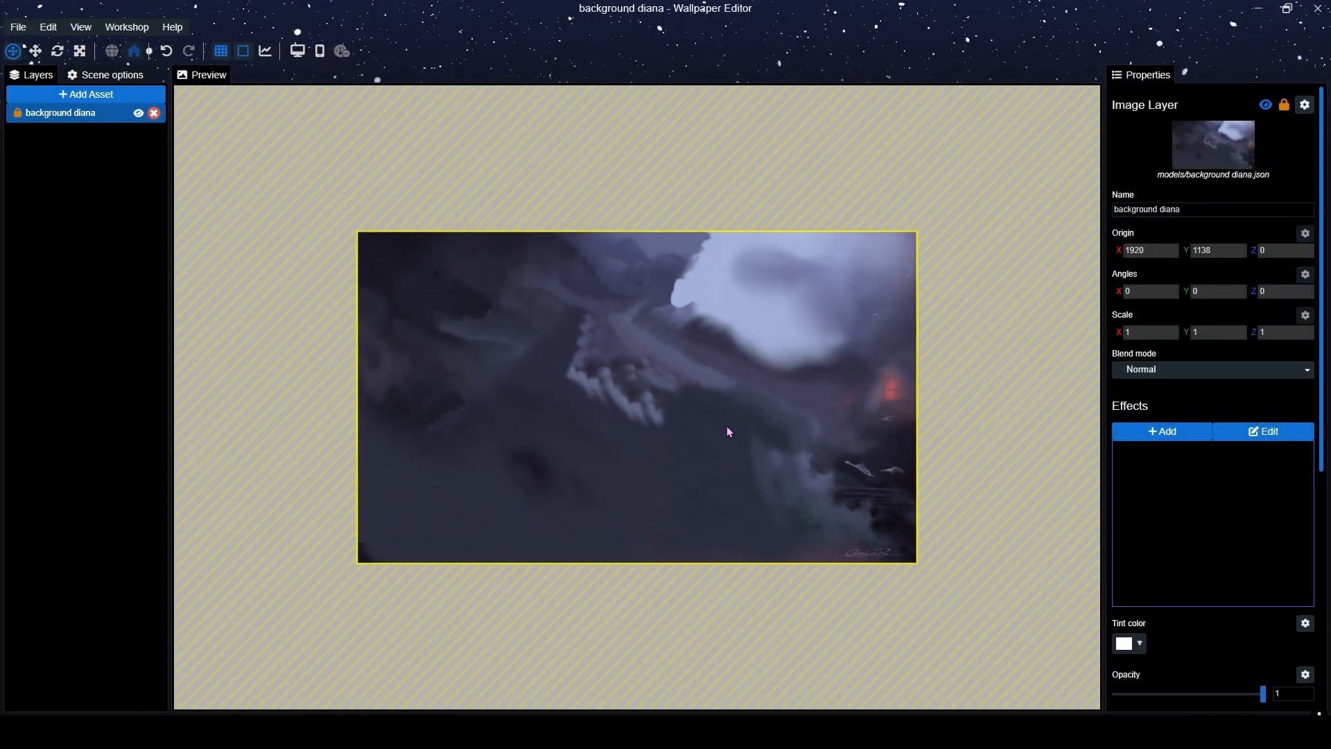
click(297, 59)
click(299, 58)
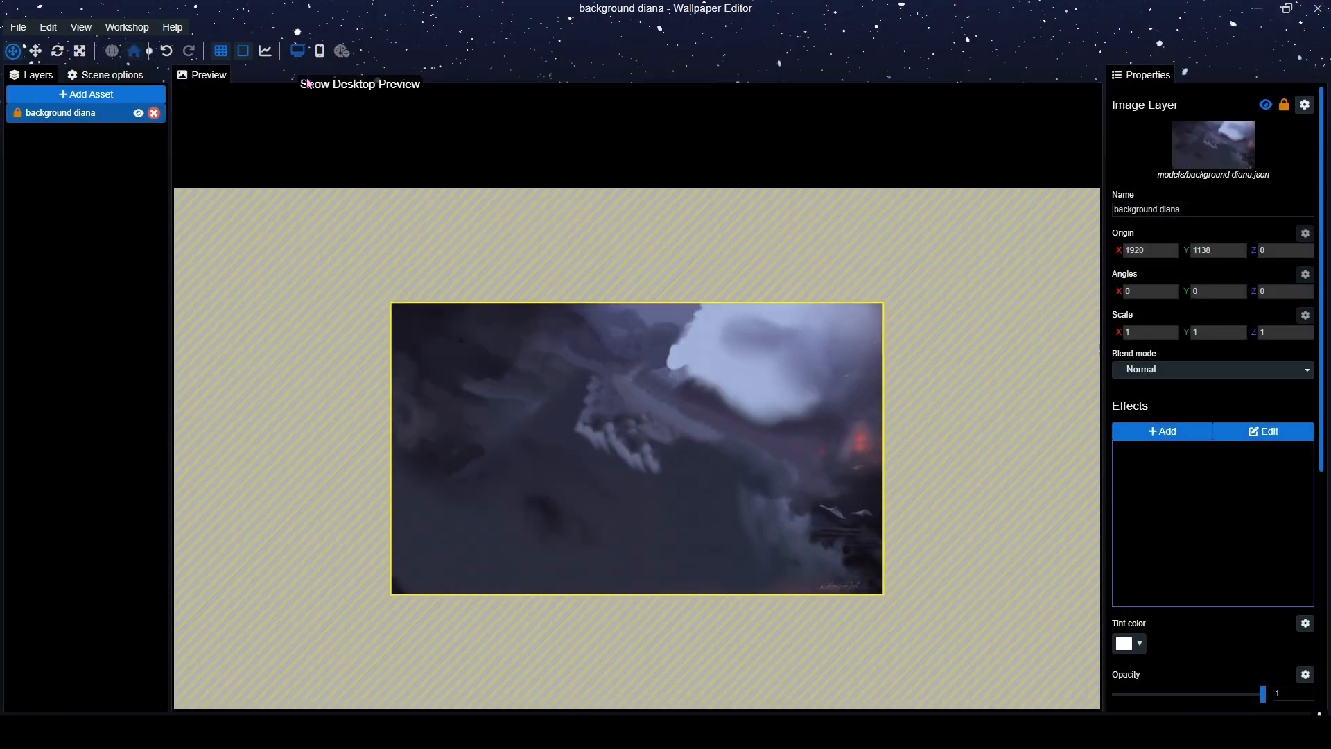
drag(529, 288, 585, 292)
scroll(568, 321, up, 3)
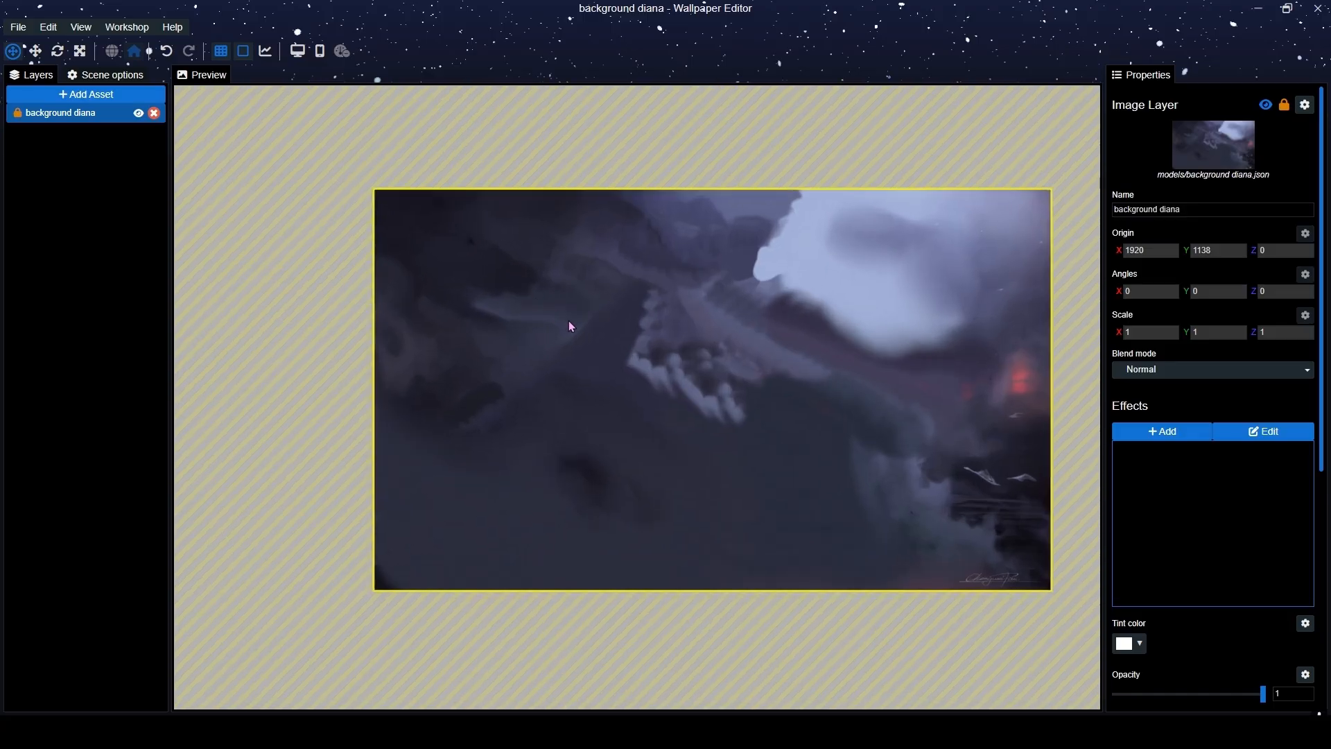
scroll(568, 321, up, 2)
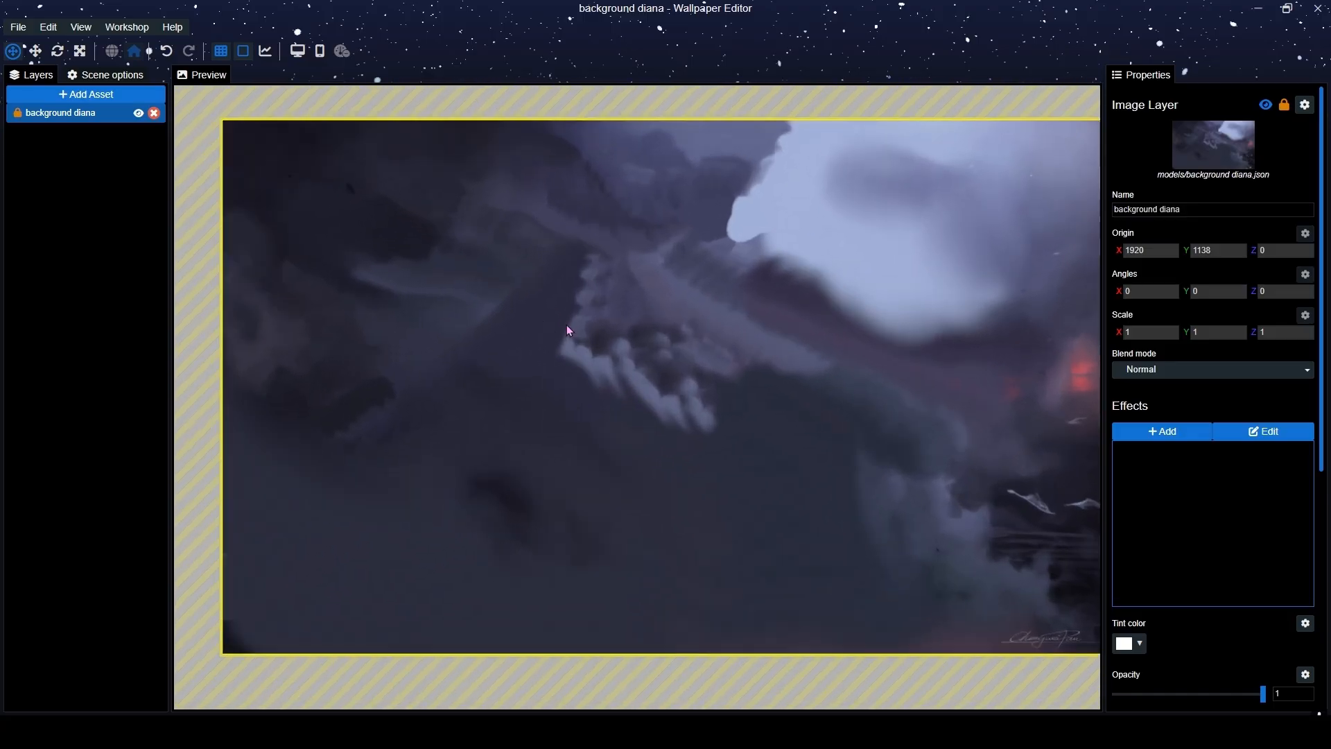
Import diana.png as a new image layer with transparent-area cropping turned off.
click(51, 31)
click(121, 94)
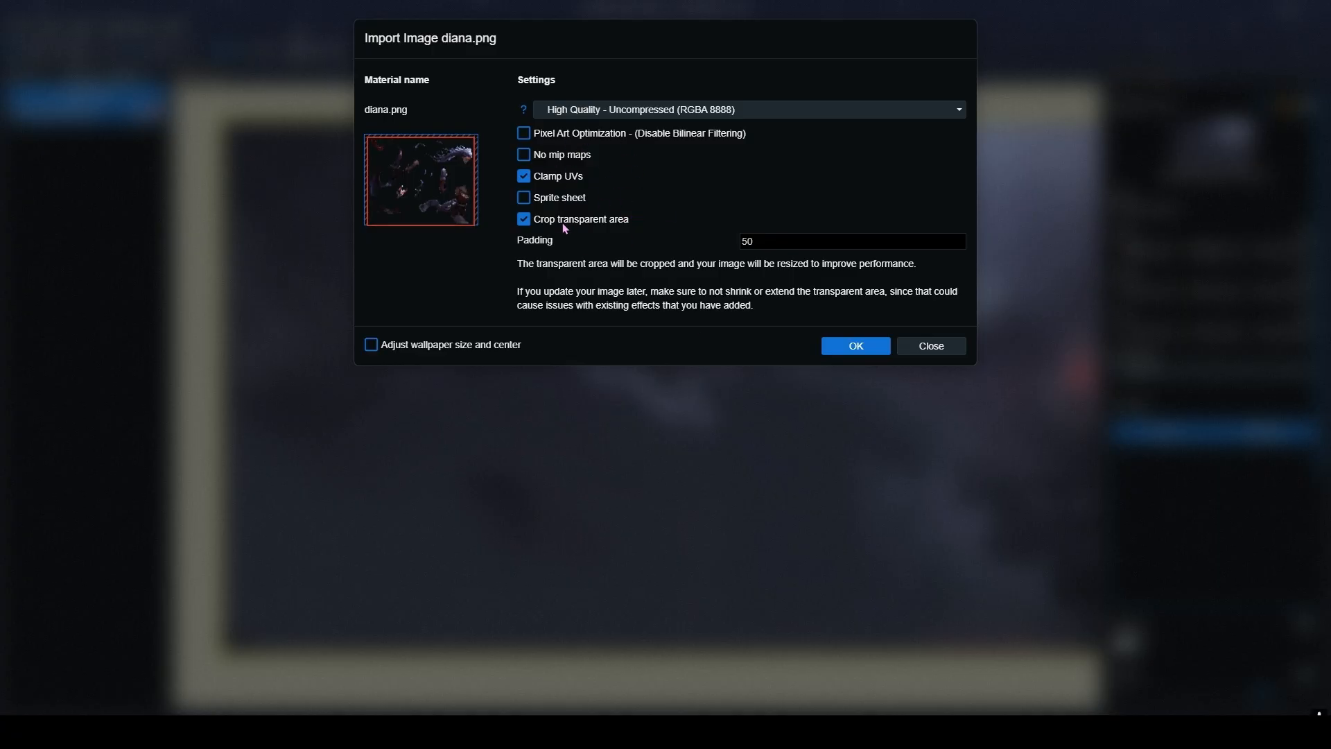
click(525, 220)
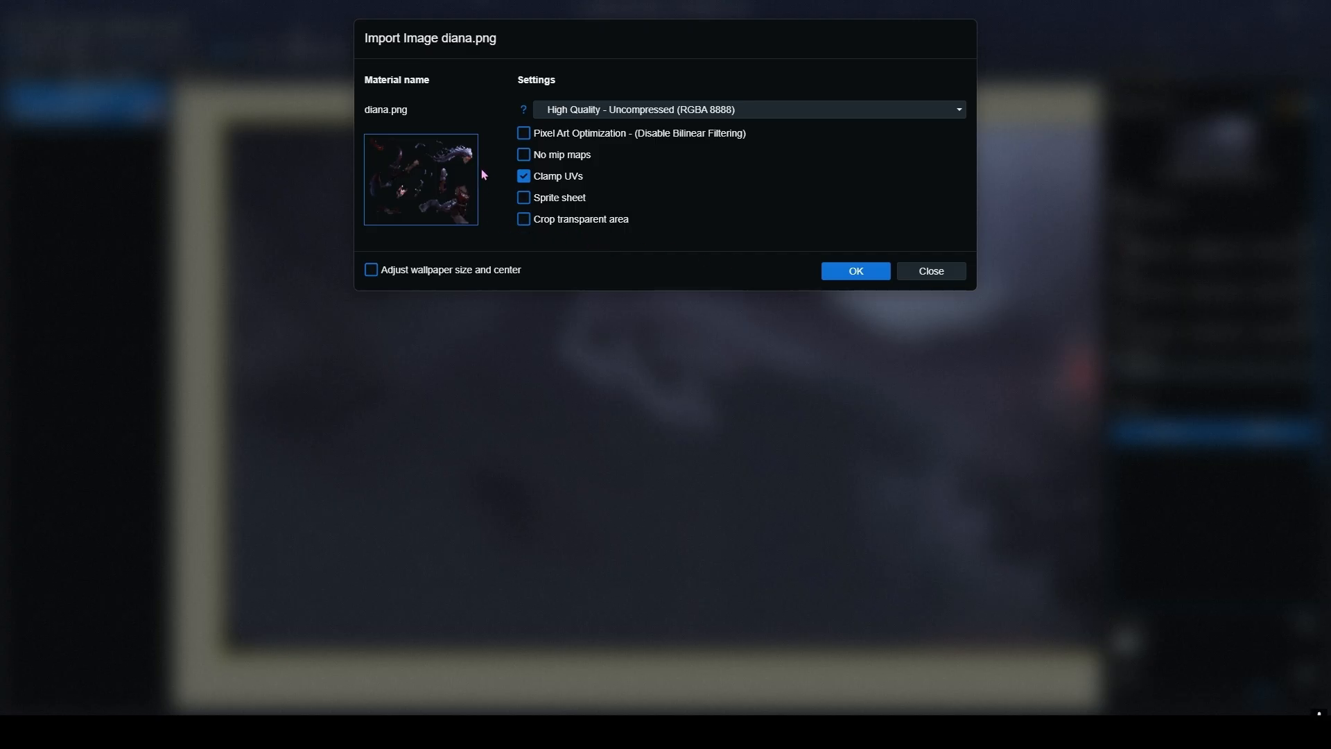
click(525, 220)
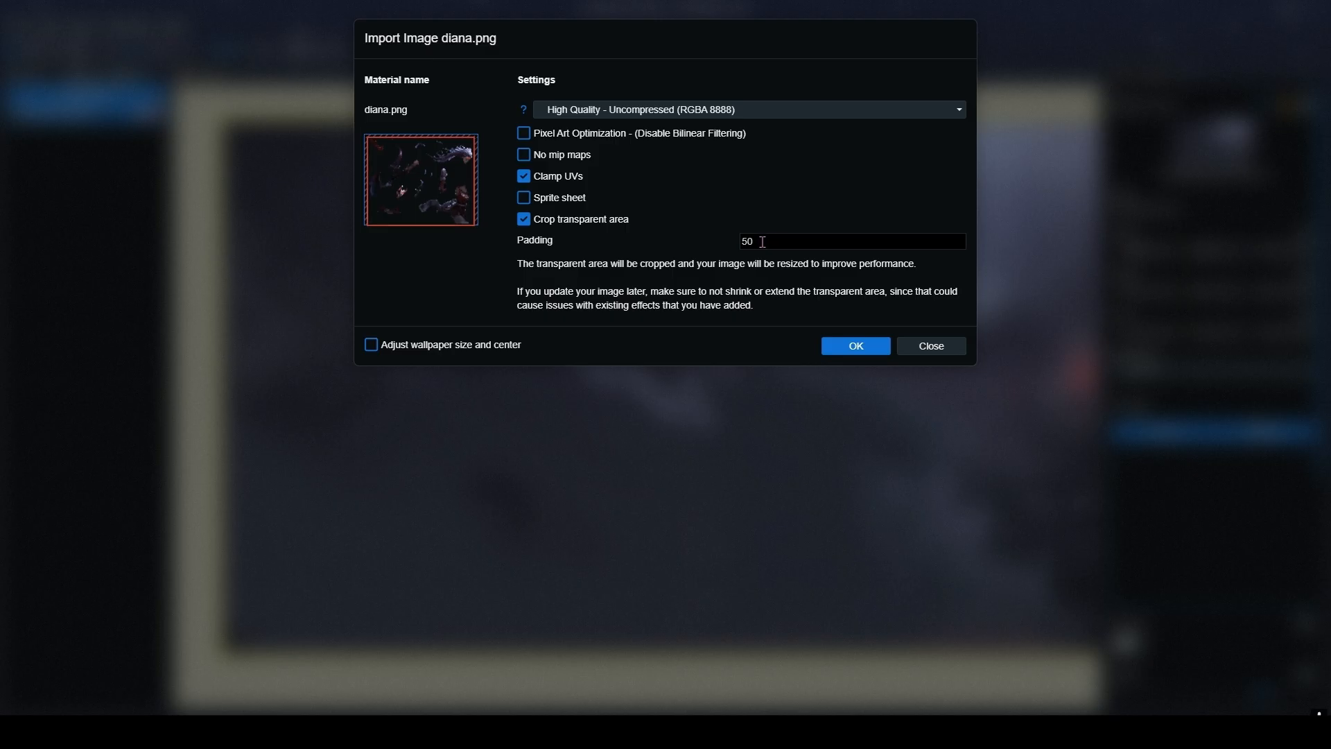
click(530, 222)
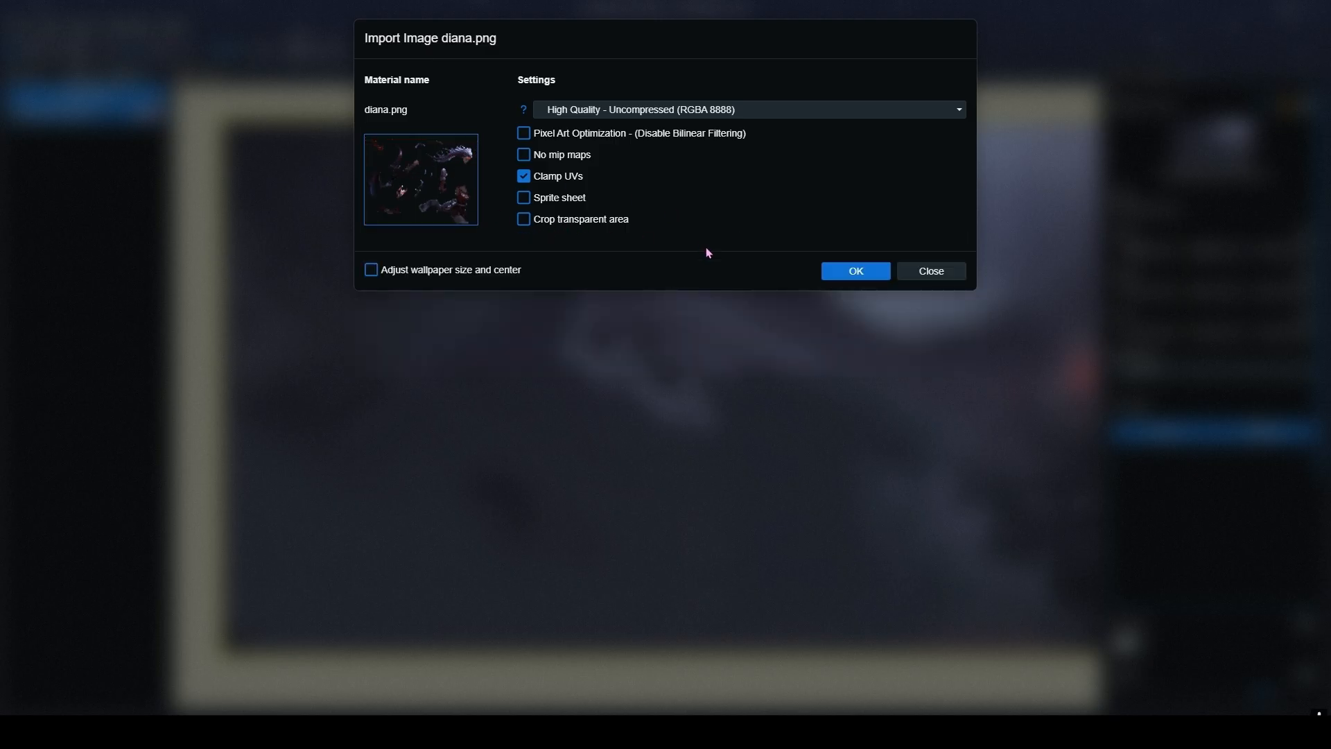
click(854, 273)
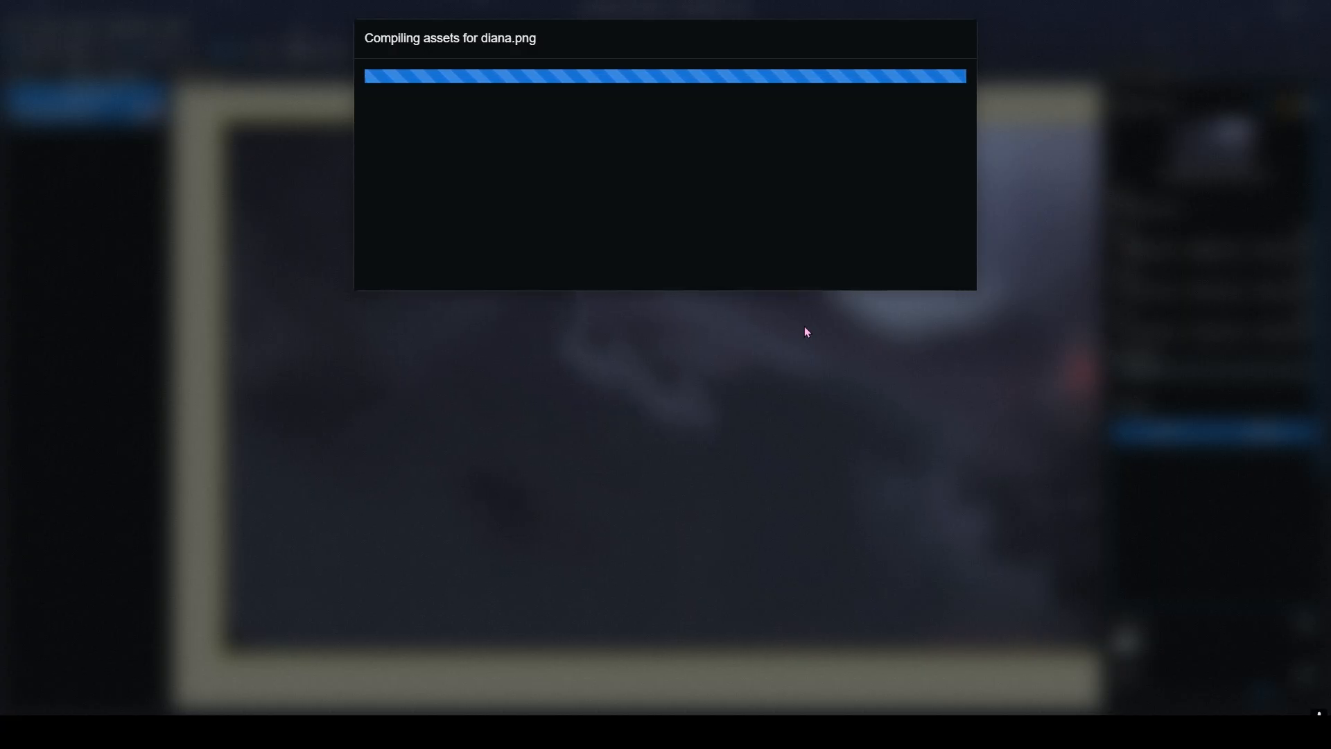
Scale the diana layer uniformly to about 0.578 and place it over the backdrop at about X 1895, Y 1223.
scroll(805, 326, down, 6)
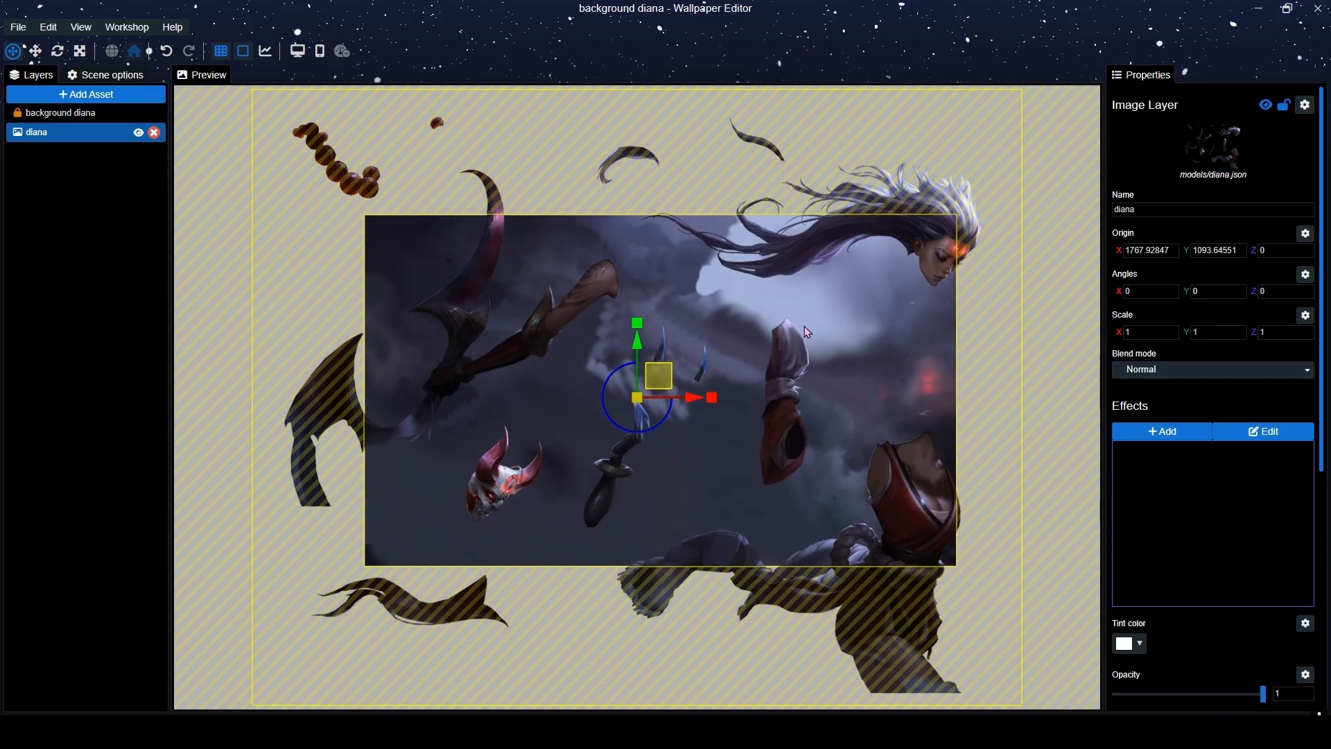
scroll(775, 360, up, 2)
mouse_move(661, 380)
mouse_down()
mouse_move(638, 303)
mouse_move(600, 337)
mouse_move(650, 321)
mouse_move(684, 352)
mouse_move(674, 368)
mouse_up()
scroll(683, 352, up, 3)
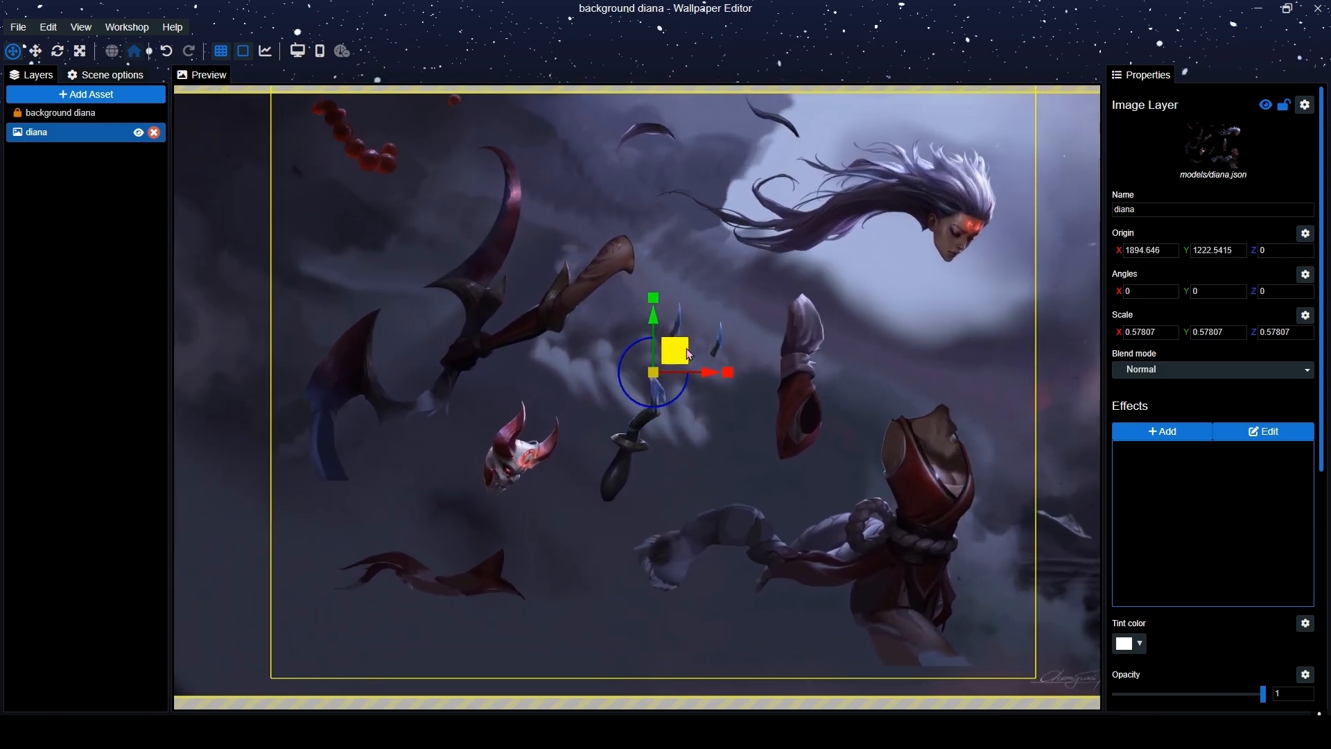
scroll(701, 344, down, 3)
scroll(704, 349, up, 2)
drag(969, 389, 942, 385)
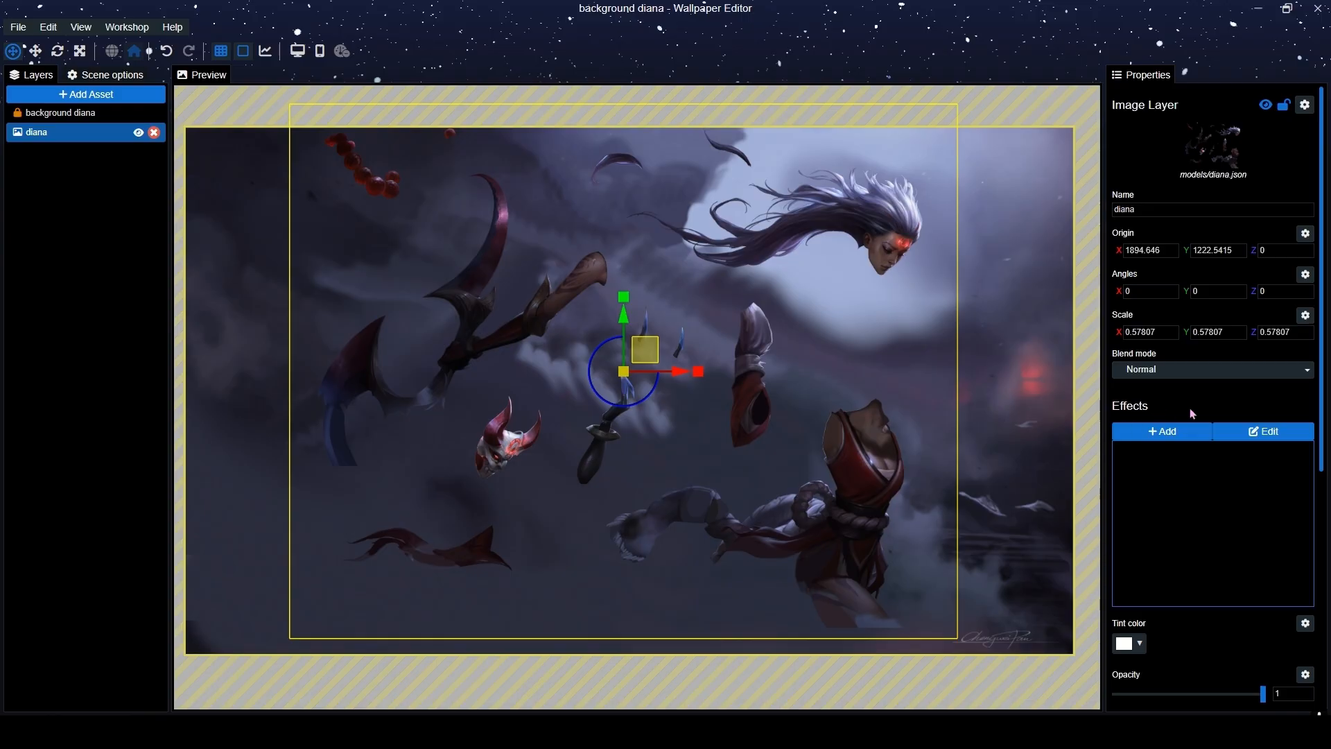
Start a puppet warp on the diana layer, create its geometry with the default settings and save the project.
scroll(1186, 409, down, 5)
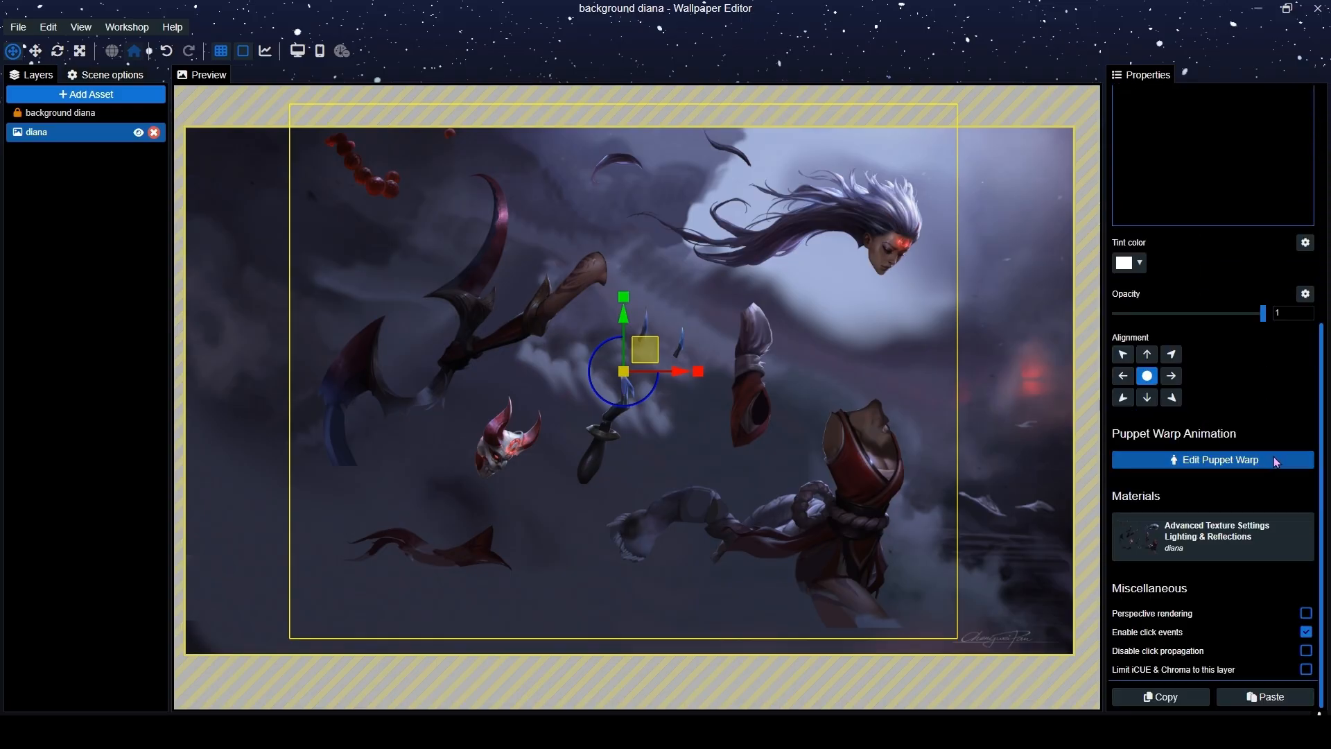
click(1241, 462)
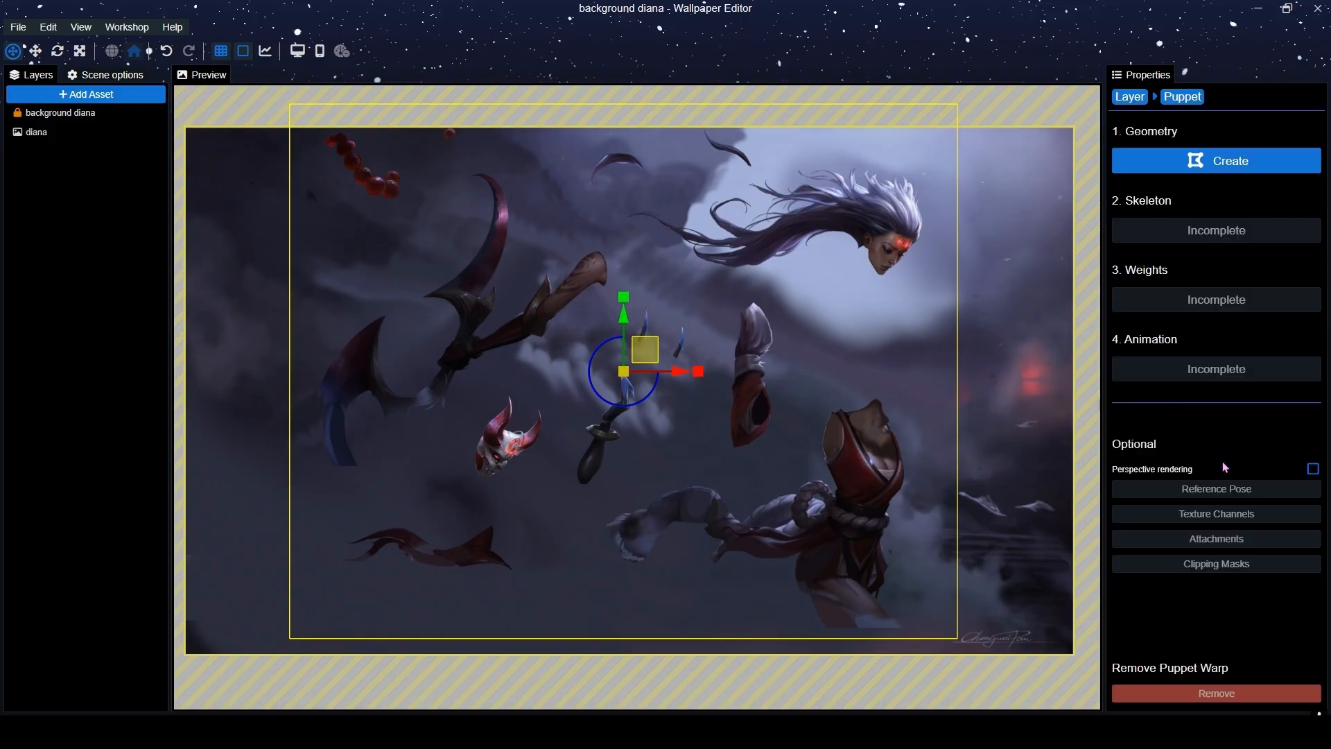
click(1215, 168)
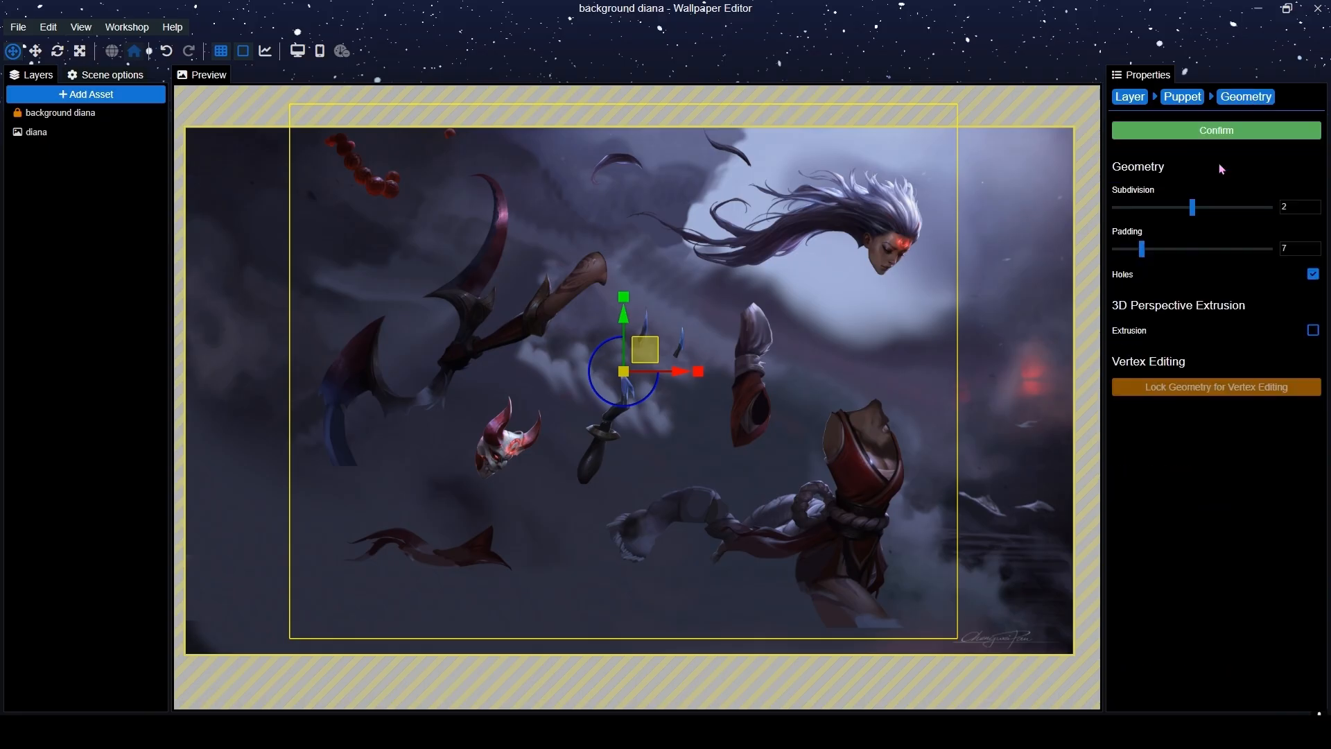
key(ctrl+s)
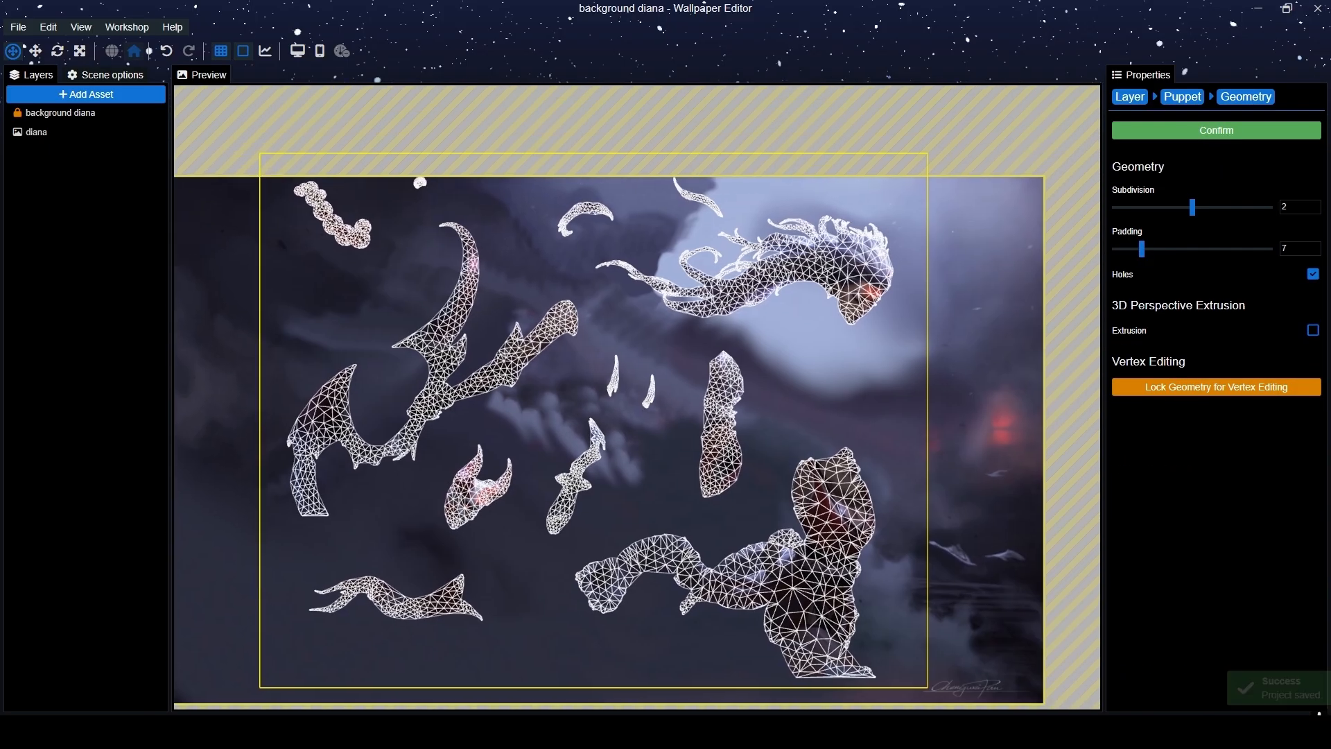
Inspect the mesh around the character parts and try a geometry padding of 33.
scroll(618, 344, up, 5)
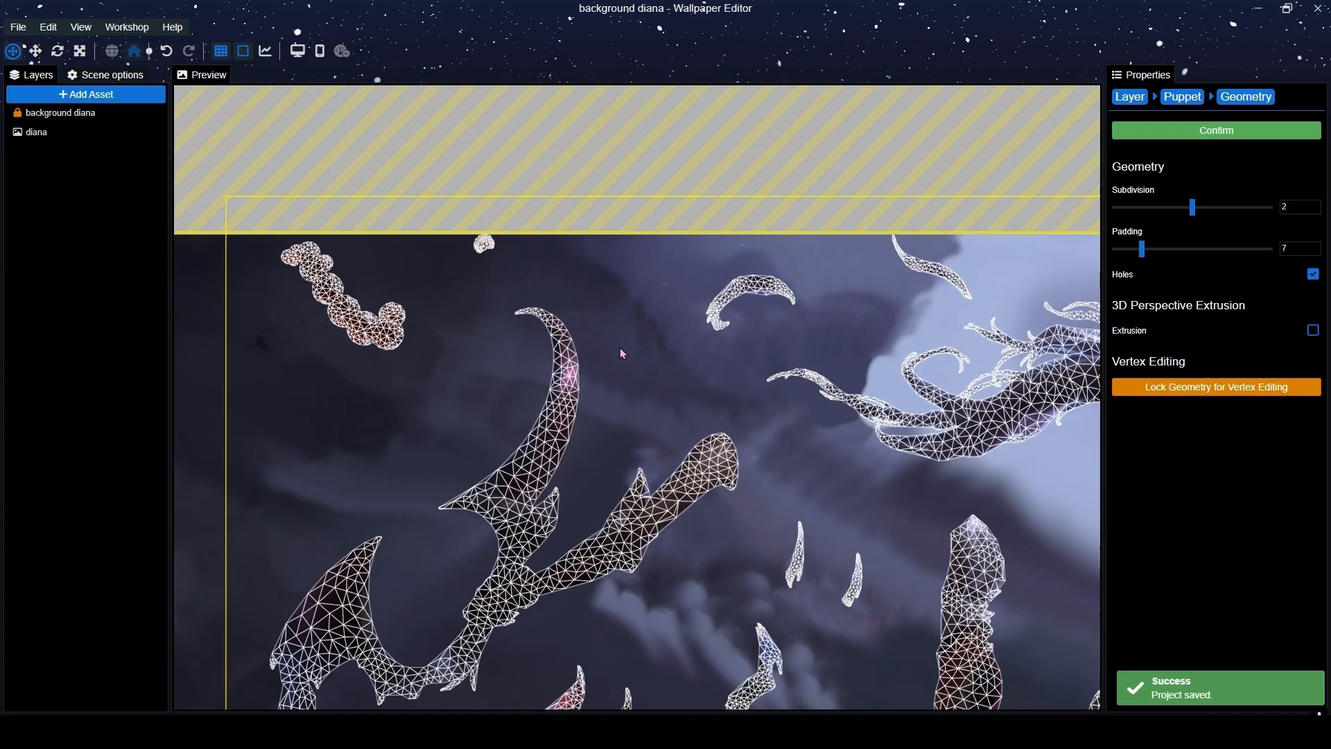
scroll(696, 366, up, 4)
scroll(698, 366, down, 8)
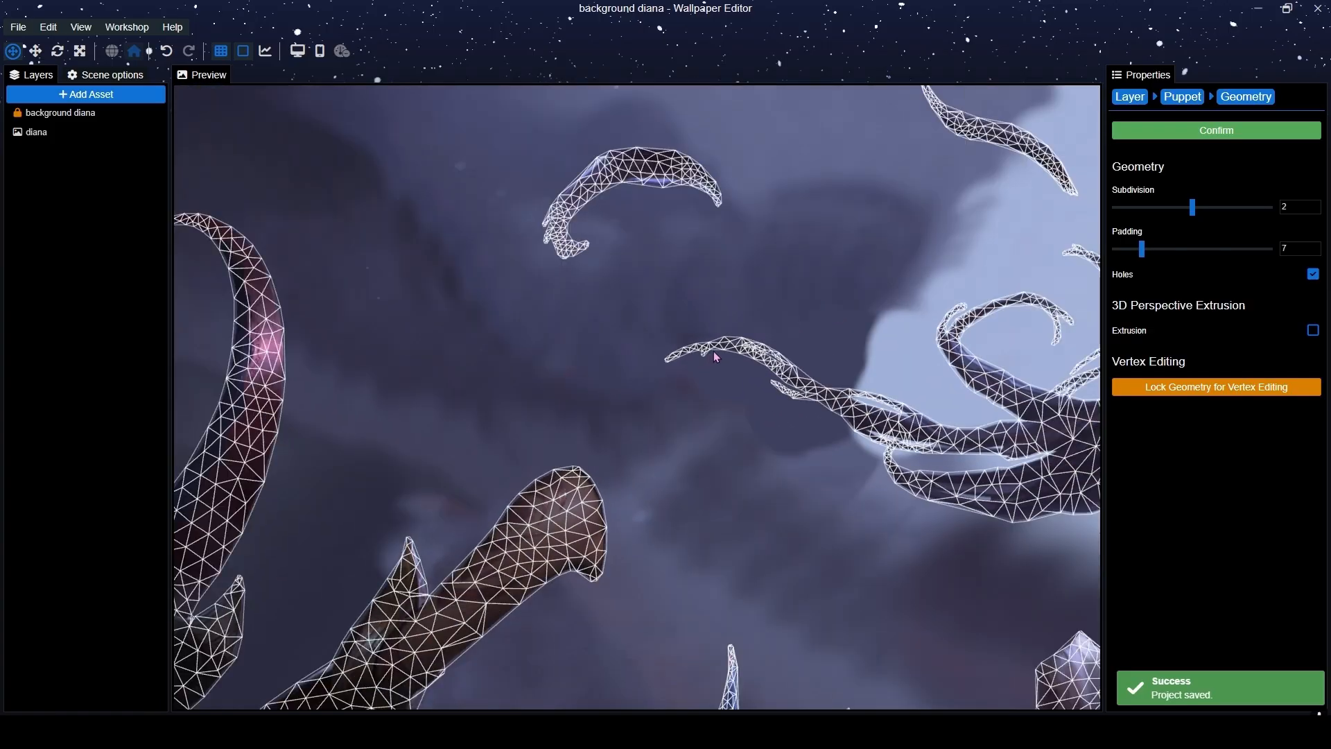
drag(713, 351, 728, 220)
drag(705, 400, 701, 387)
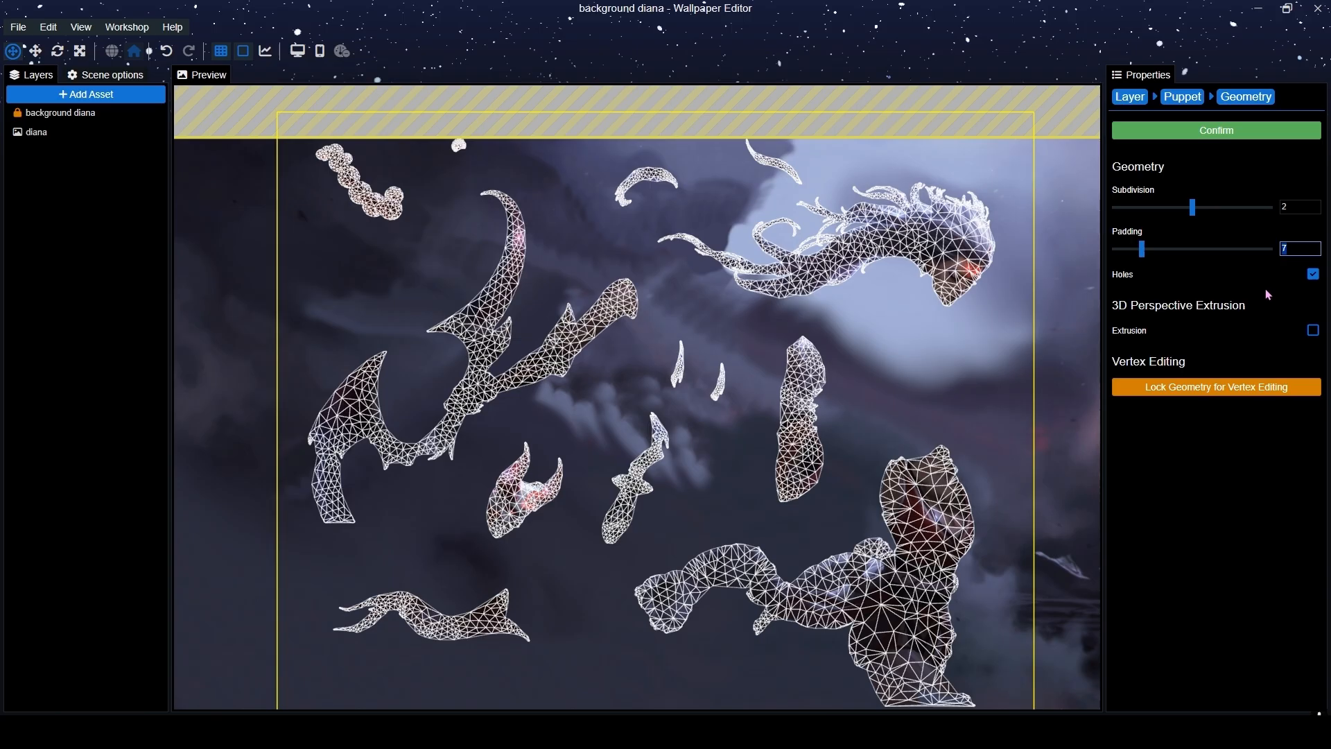
drag(863, 442, 842, 441)
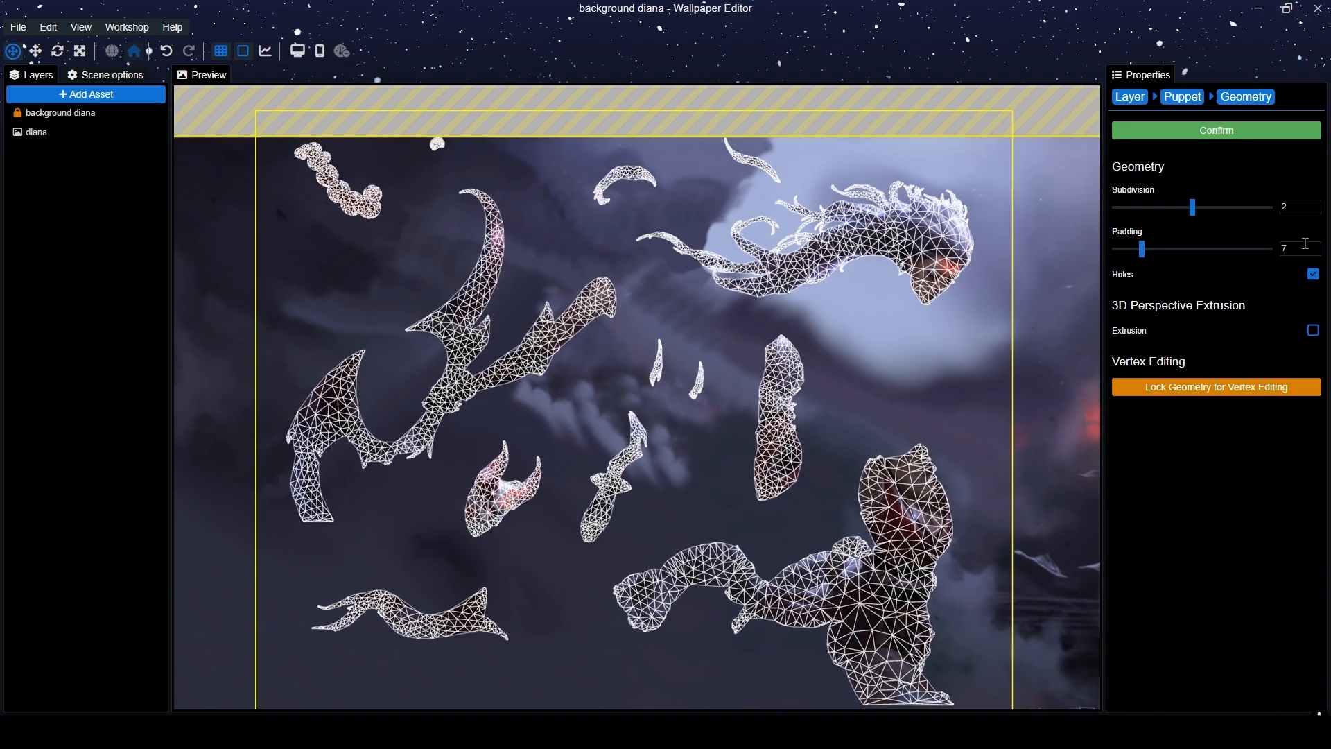
text(33)
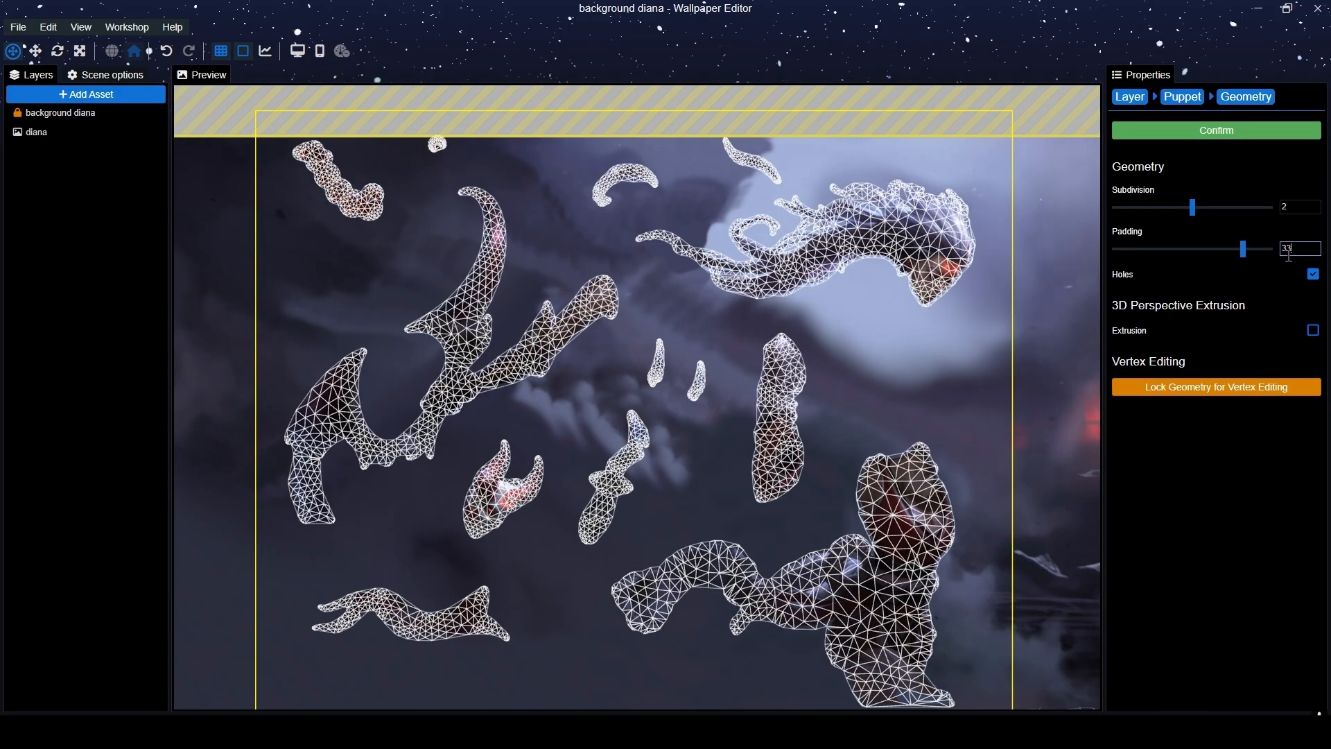
Try a geometry padding of 55 and inspect the mesh around the head and hair.
key(BackSpace)
key(BackSpace)
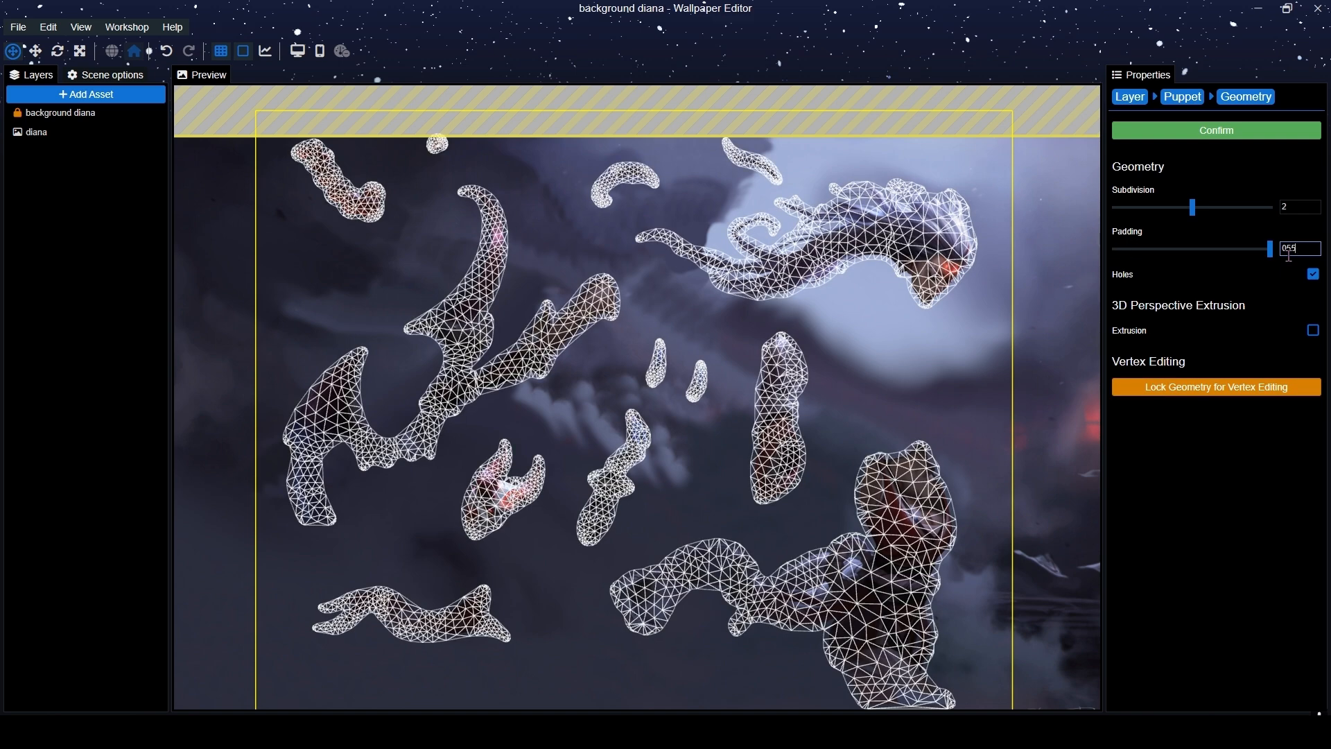
key(BackSpace)
key(BackSpace)
scroll(928, 375, up, 5)
scroll(922, 368, up, 4)
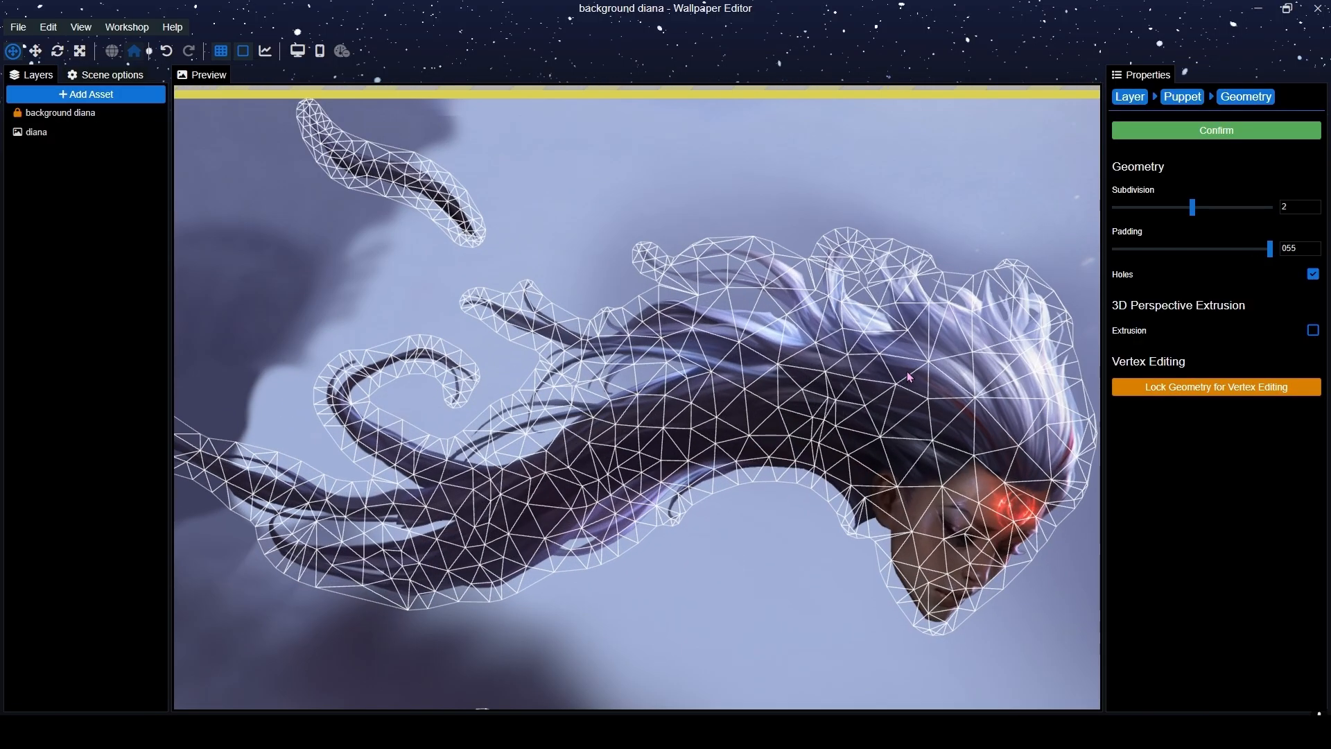
Set the geometry padding to 22, inspect the mesh around the hair and other parts, and save the project.
drag(1291, 251, 1278, 255)
text(22)
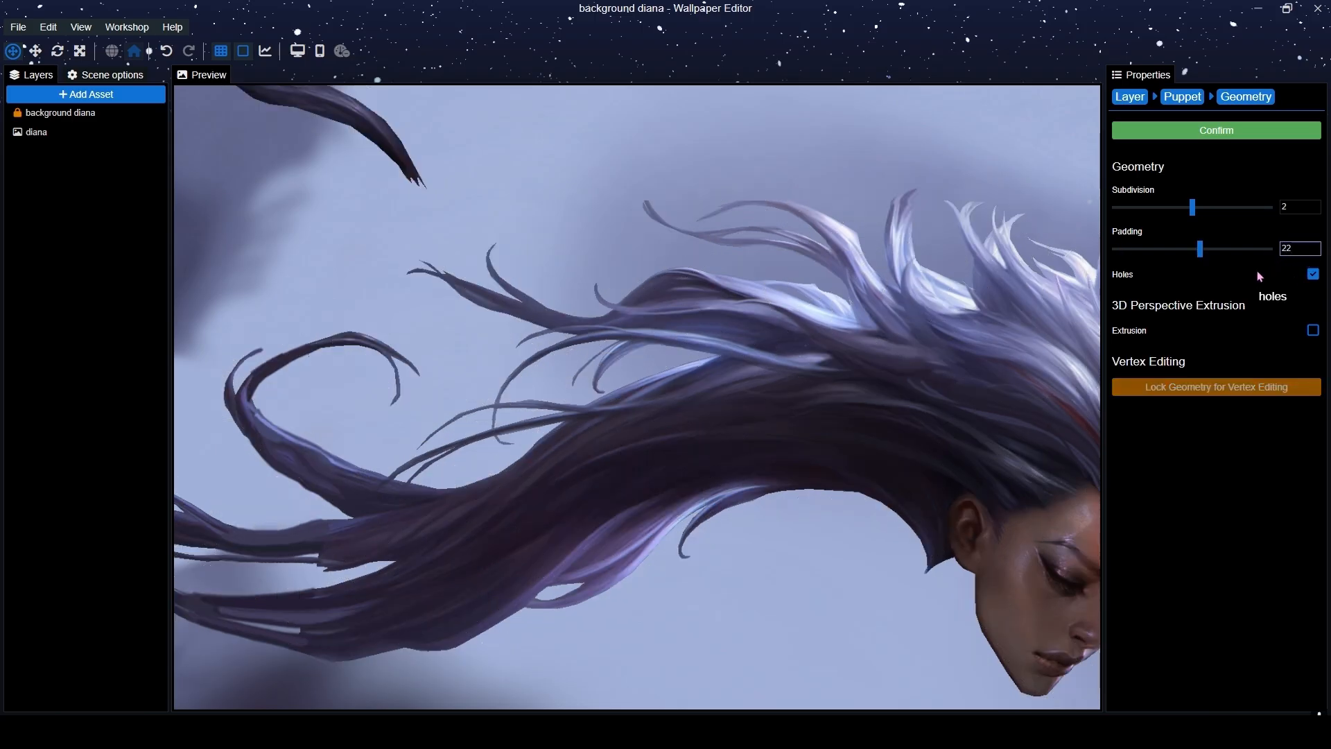
drag(797, 92, 622, 269)
scroll(655, 333, up, 4)
drag(454, 438, 611, 354)
scroll(616, 358, down, 2)
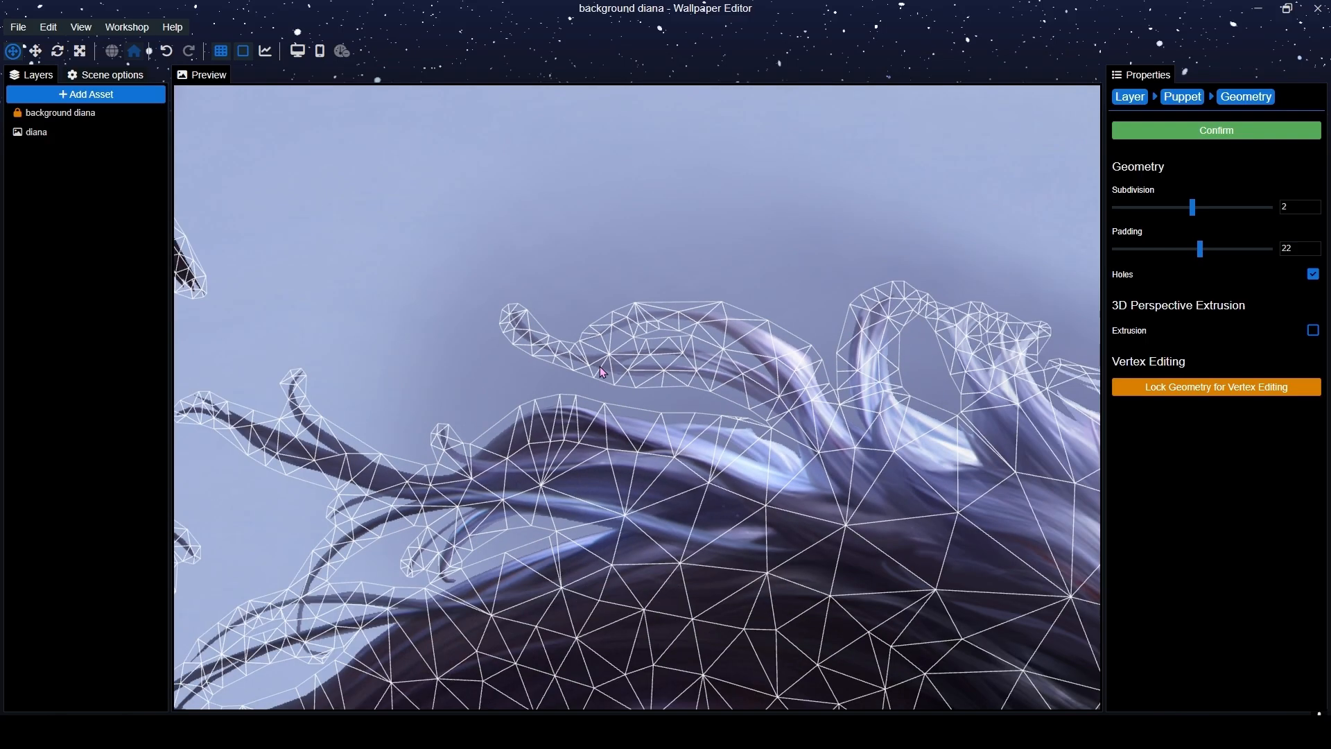
scroll(619, 357, down, 4)
scroll(589, 388, up, 2)
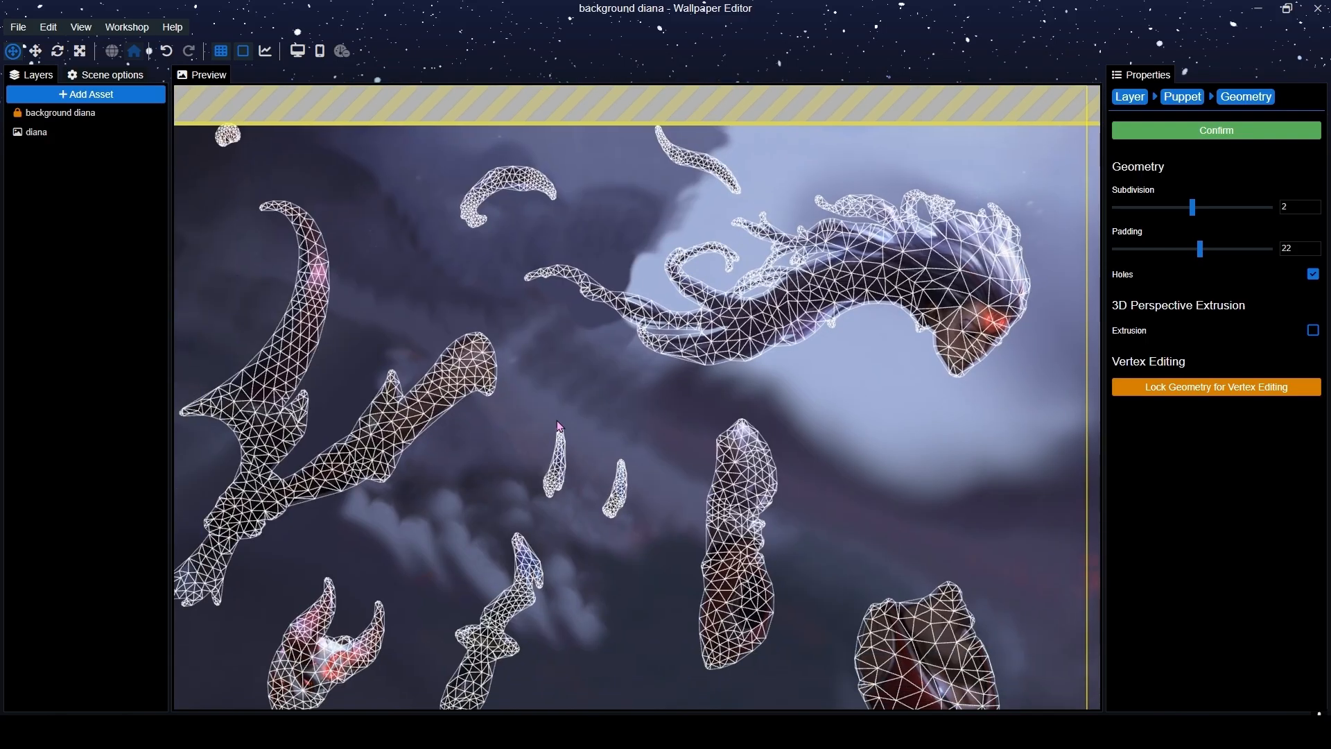
scroll(561, 437, down, 3)
drag(565, 444, 534, 461)
scroll(938, 534, up, 1)
drag(938, 535, 1033, 466)
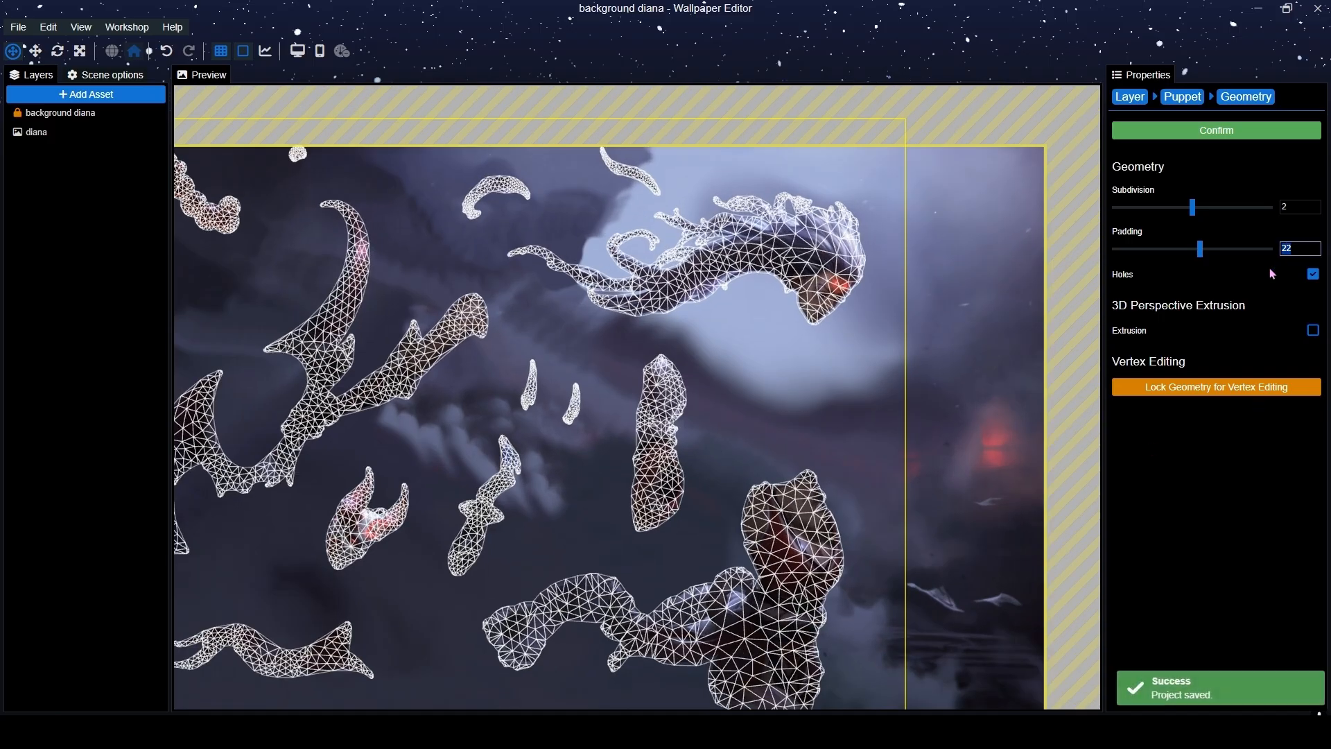
Set the puppet geometry padding to 33, check the mesh on all character parts and save the project.
text(33)
drag(828, 245, 814, 355)
scroll(816, 357, up, 5)
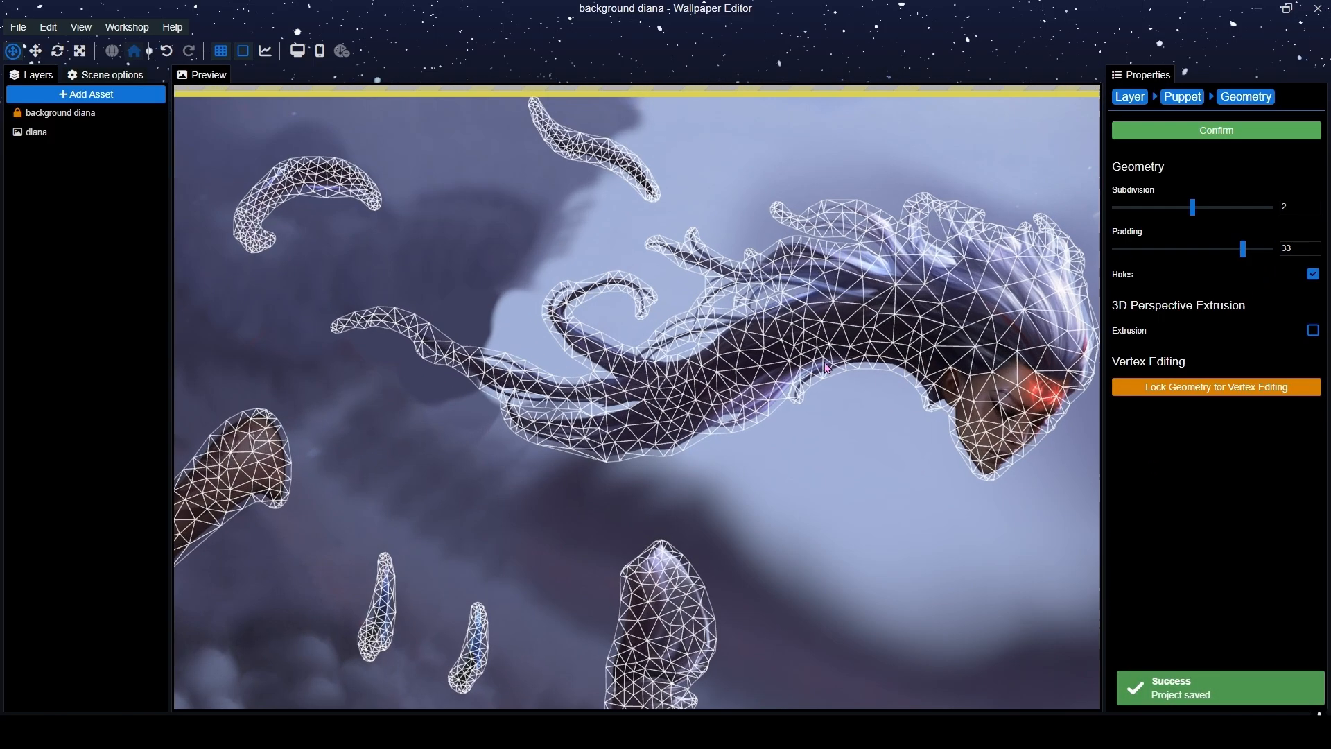
scroll(829, 350, down, 5)
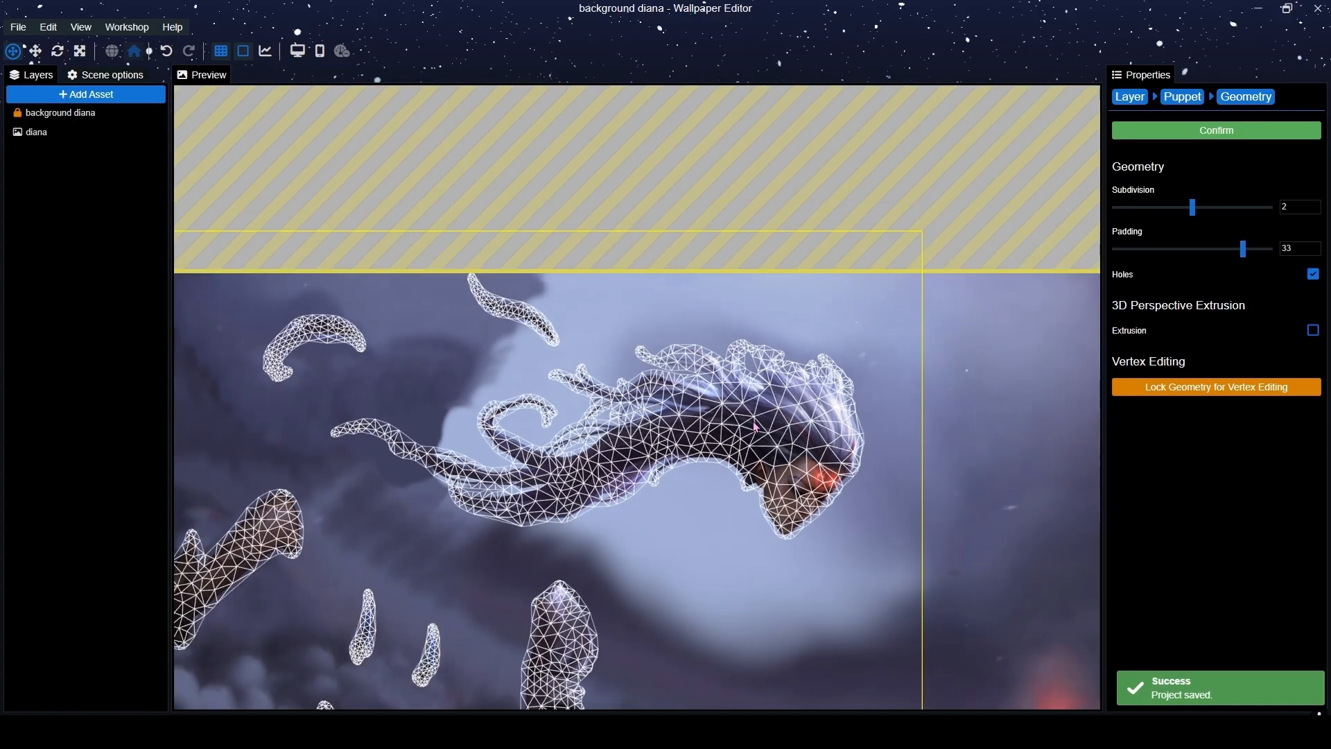
scroll(574, 534, up, 8)
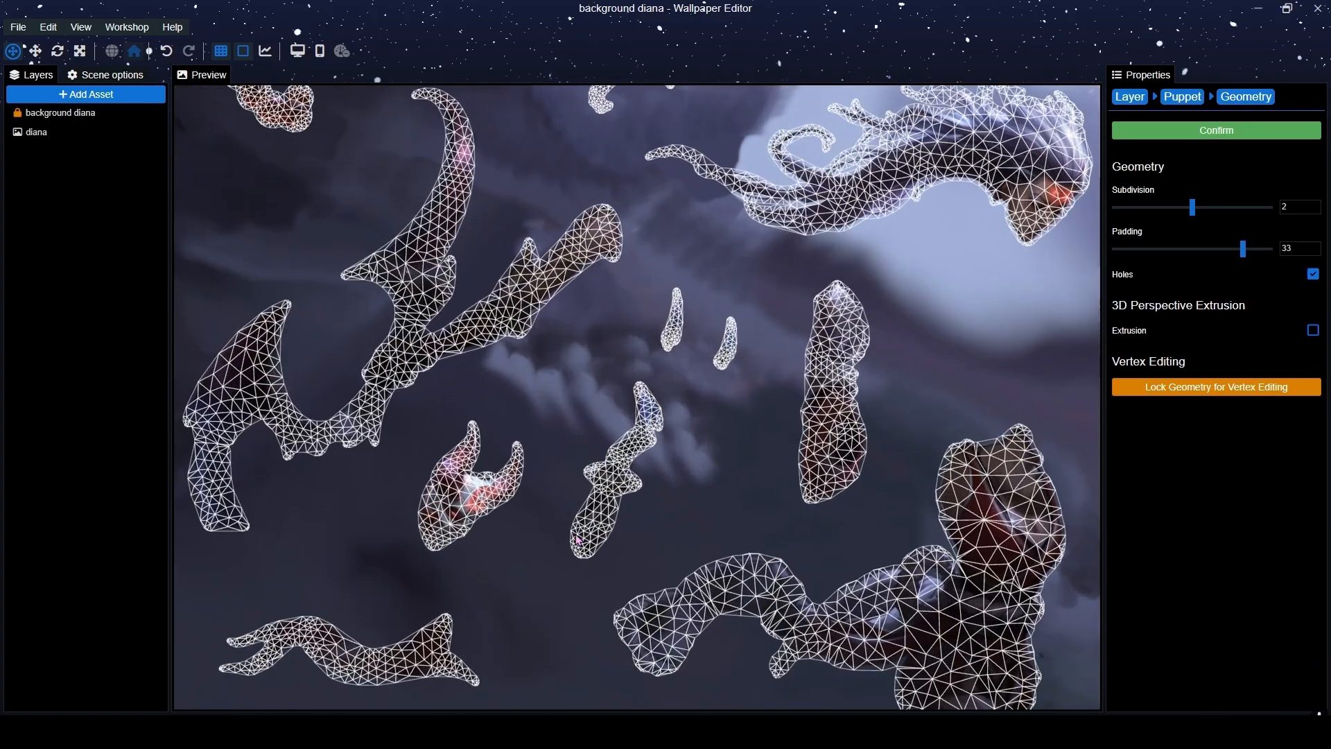
scroll(638, 523, down, 8)
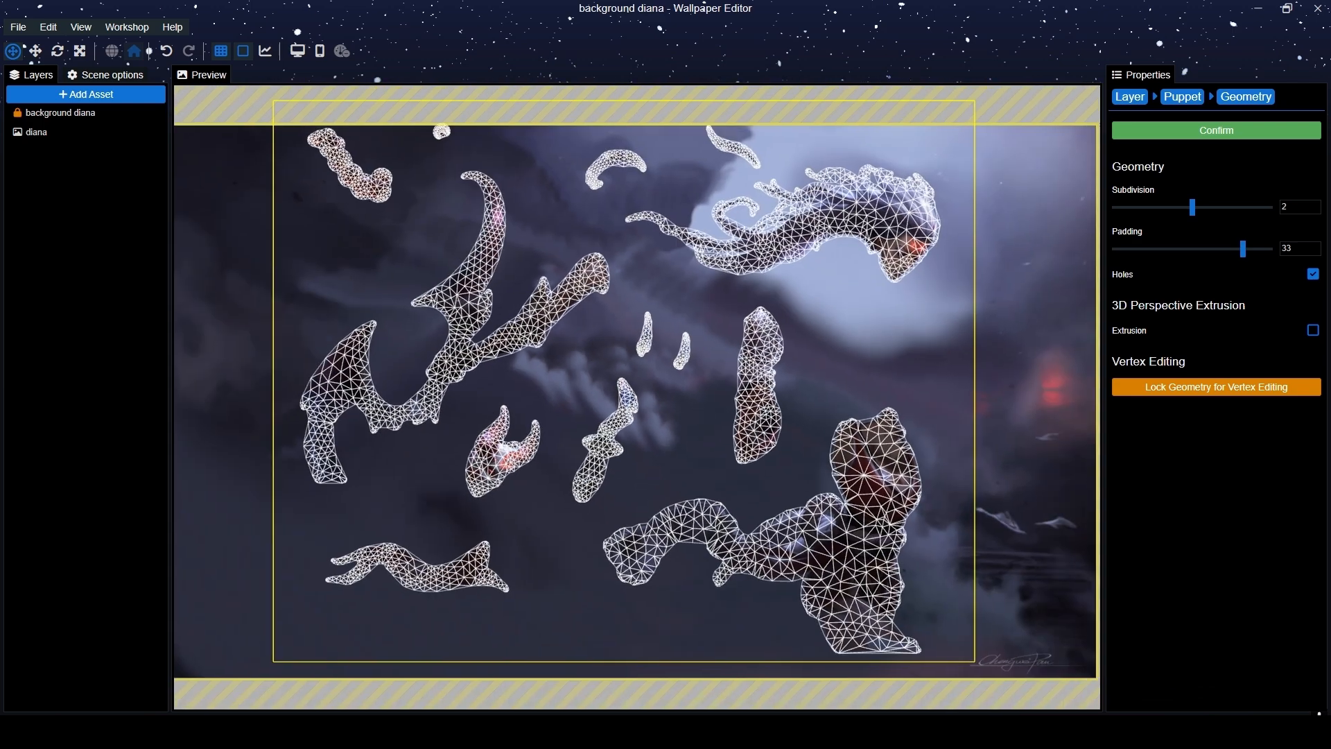
key(ctrl+s)
click(1299, 249)
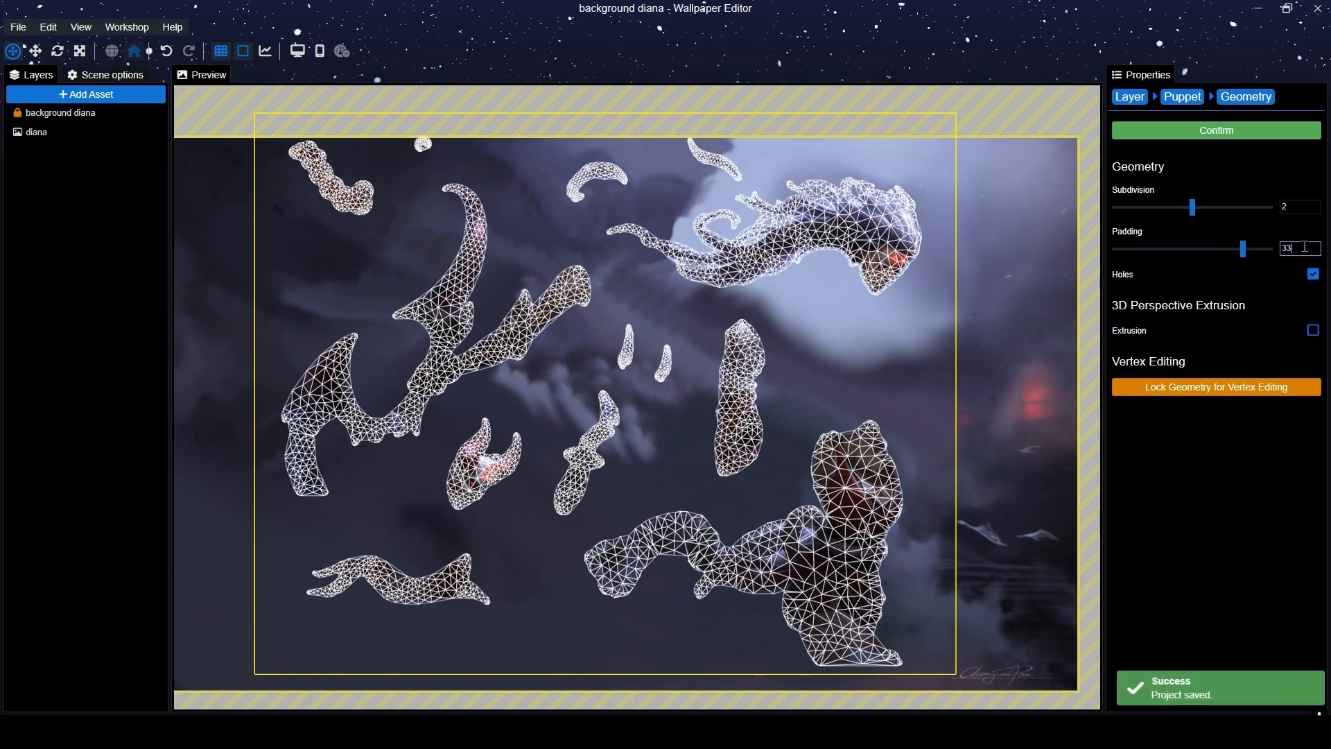
Set the puppet geometry padding to 38, confirm the geometry and start creating the skeleton.
text(38)
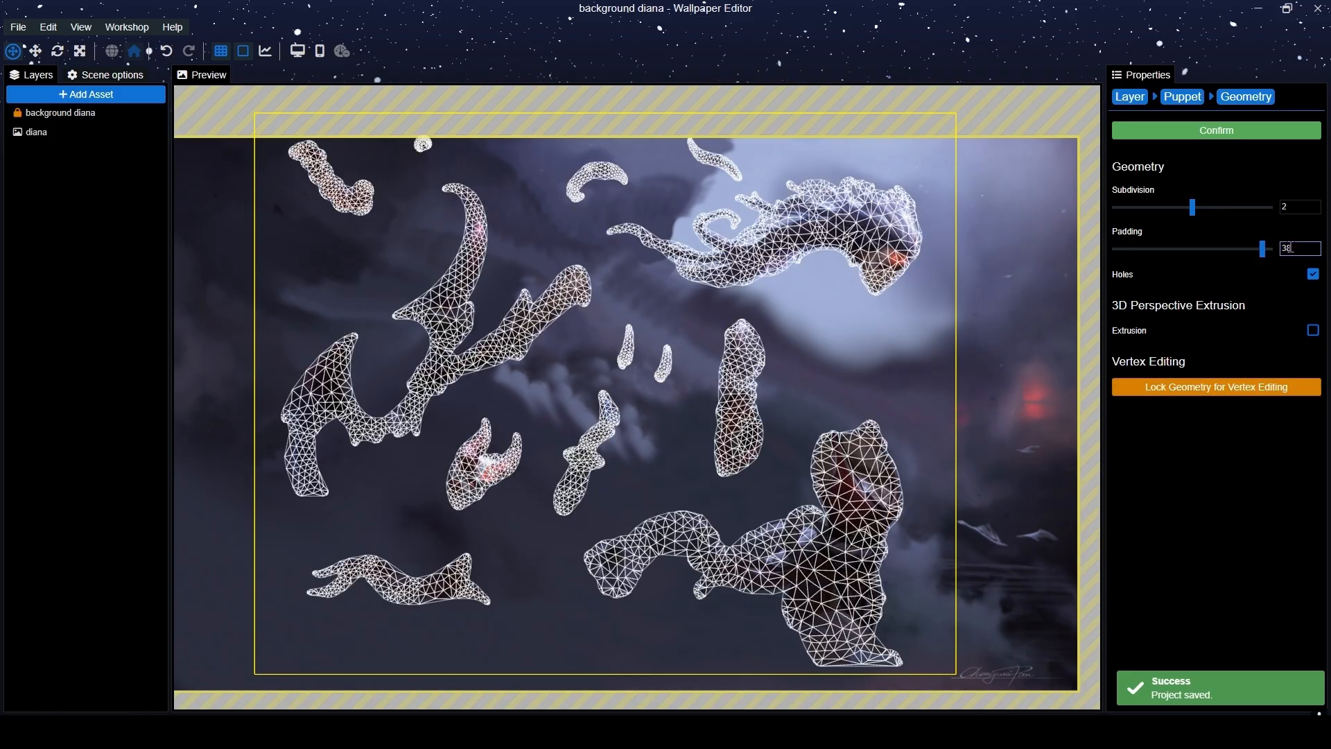
click(1214, 132)
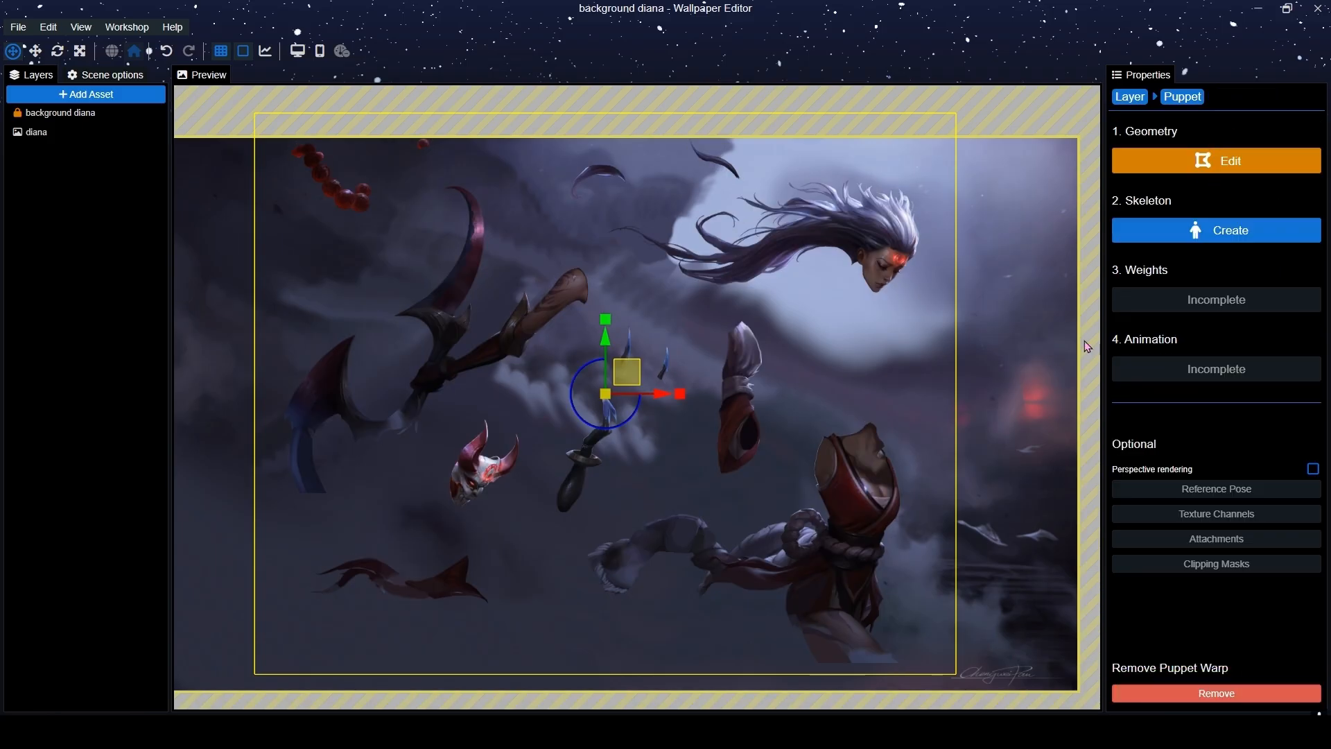
click(1232, 234)
Save the project and place a three-bone chain up the body piece from the hips through the waist to the upper chest.
scroll(763, 519, up, 4)
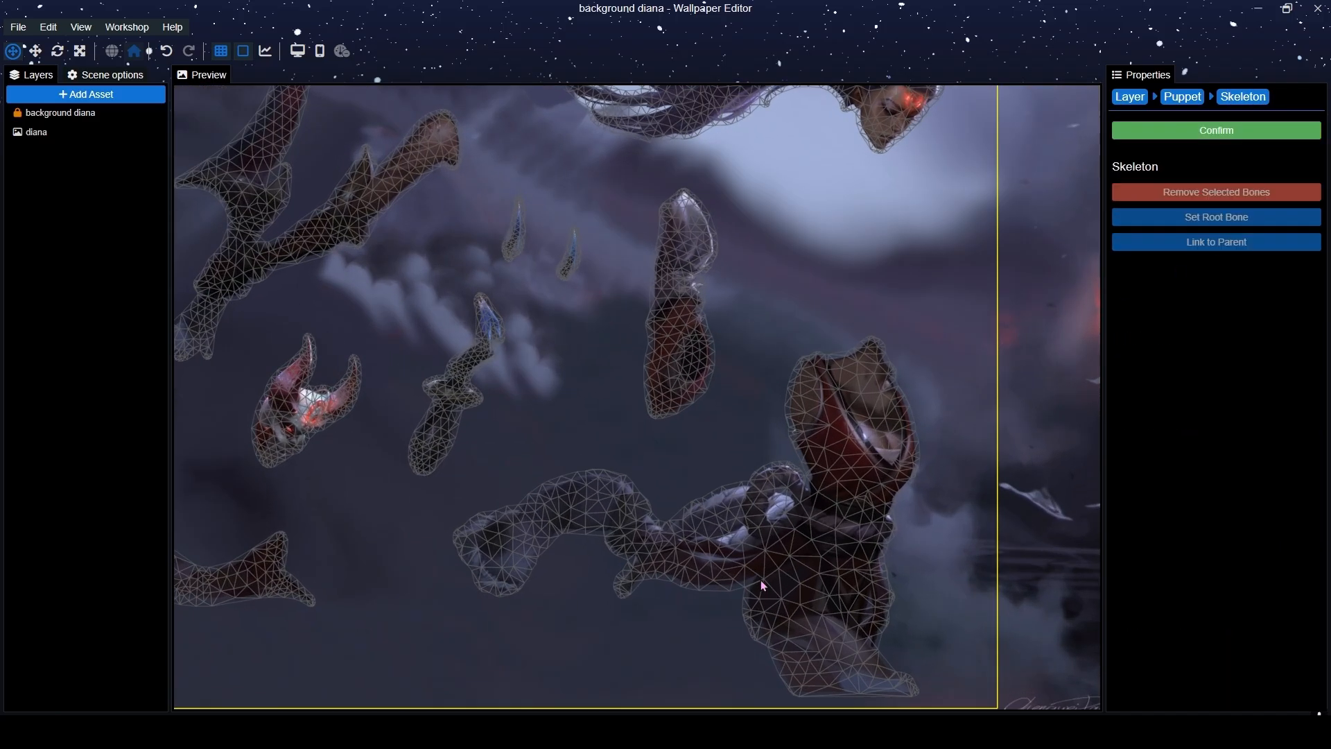
scroll(783, 591, down, 4)
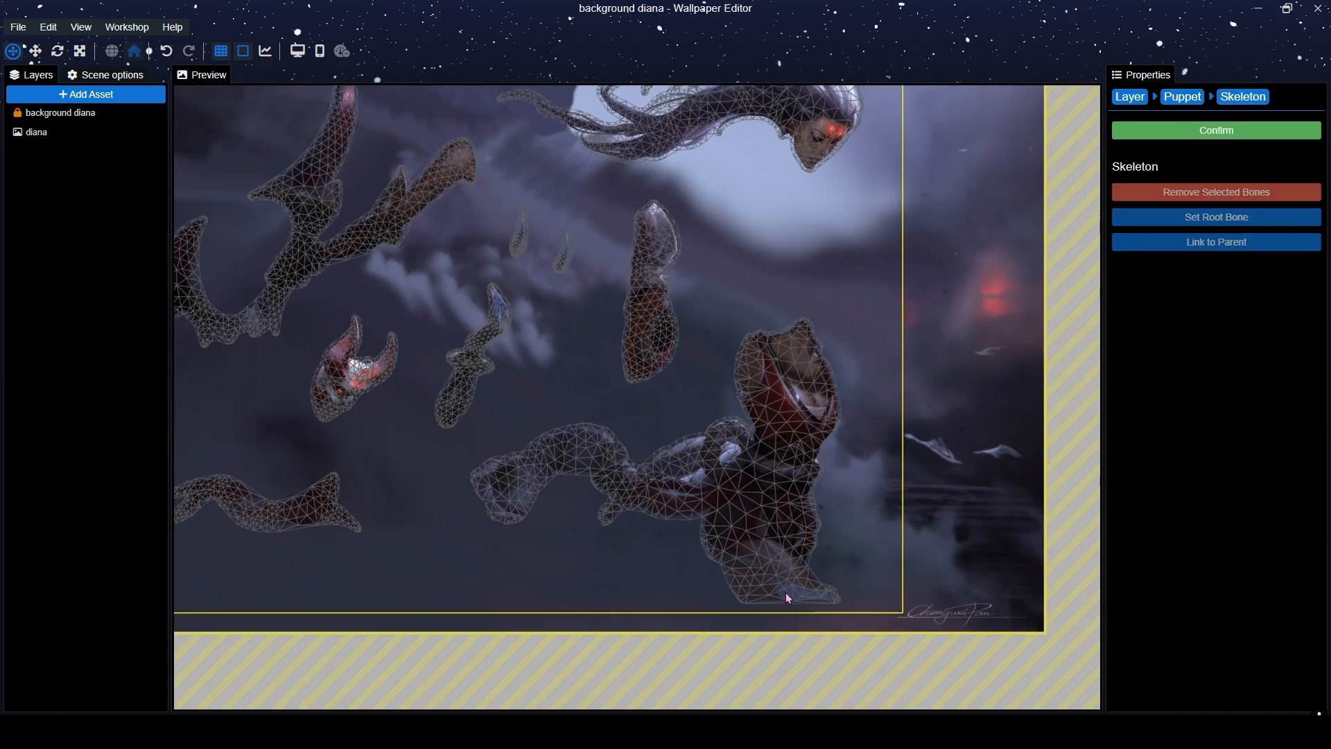
scroll(784, 583, up, 2)
key(ctrl+s)
scroll(687, 495, up, 4)
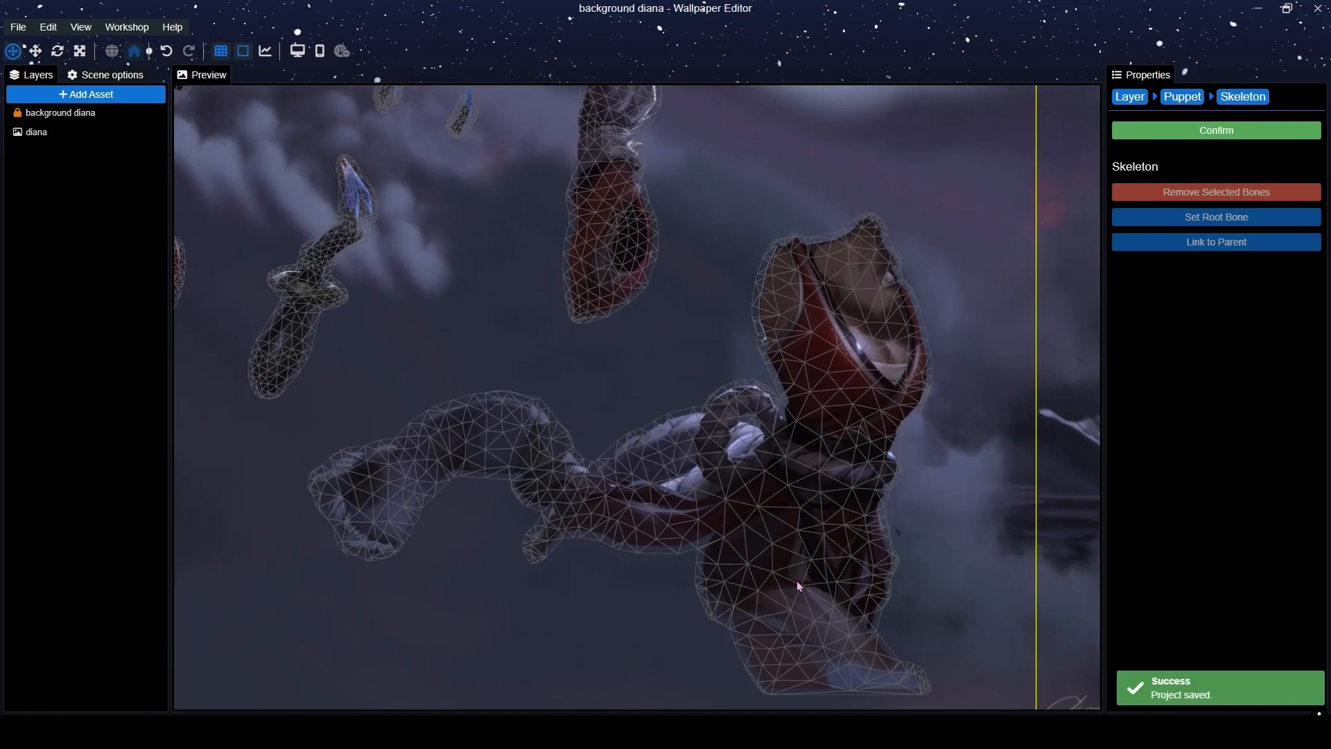
click(815, 613)
click(828, 485)
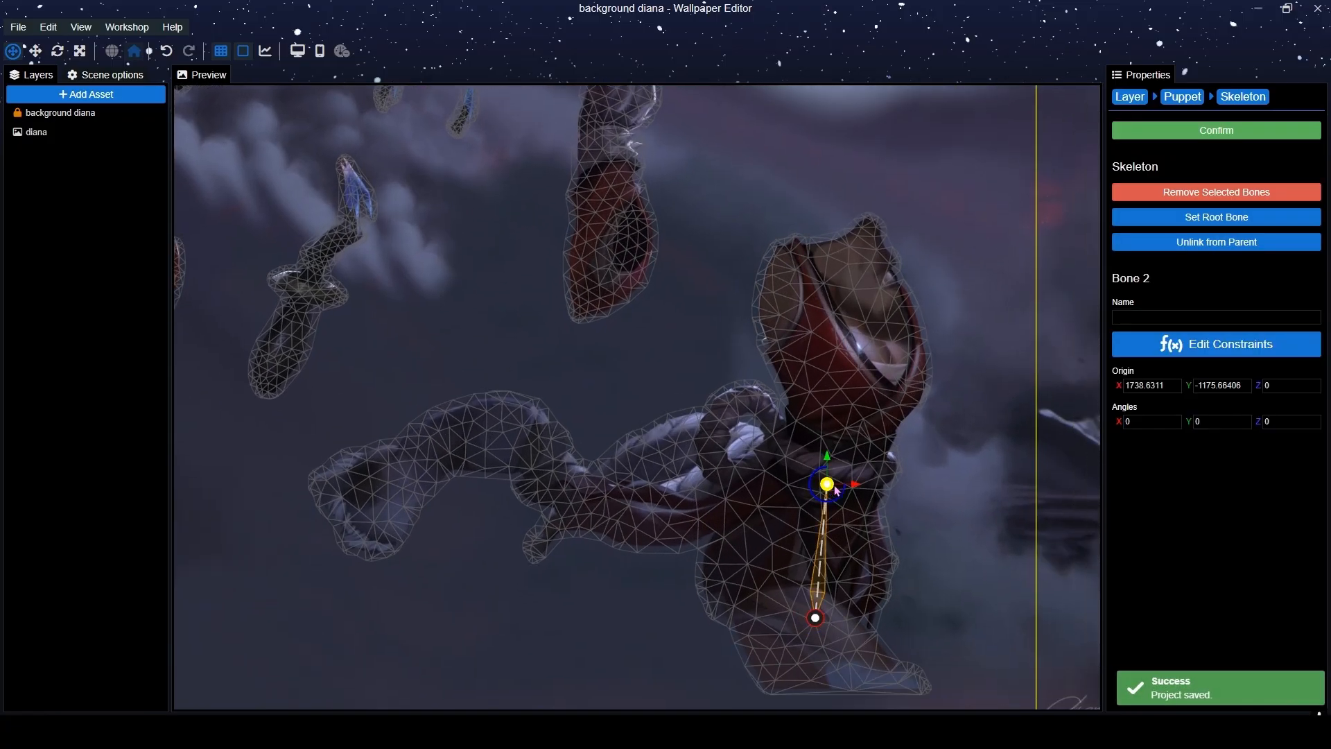
click(867, 282)
Branch a chain of six bones from the waist bone along the sash to its far end.
click(827, 485)
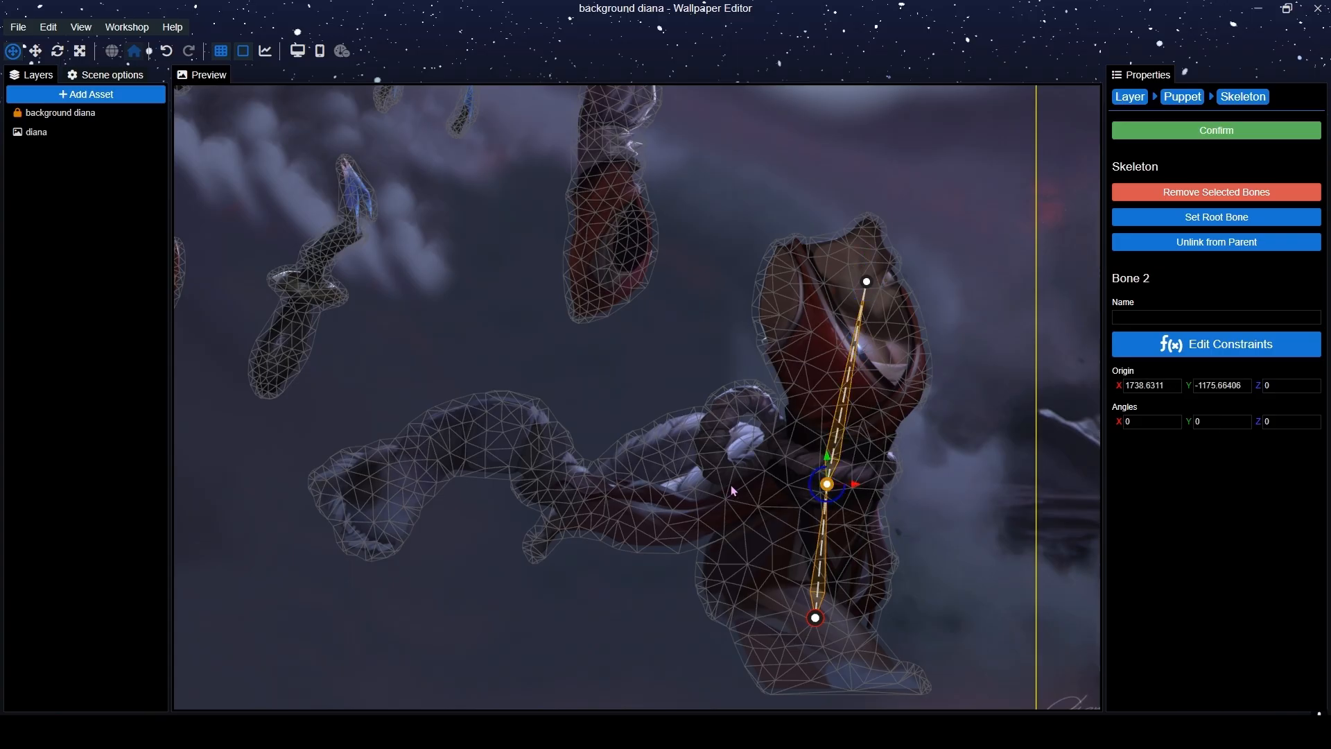
click(729, 488)
click(653, 511)
click(571, 488)
click(492, 431)
click(427, 457)
click(365, 489)
drag(351, 501, 419, 505)
scroll(464, 494, up, 3)
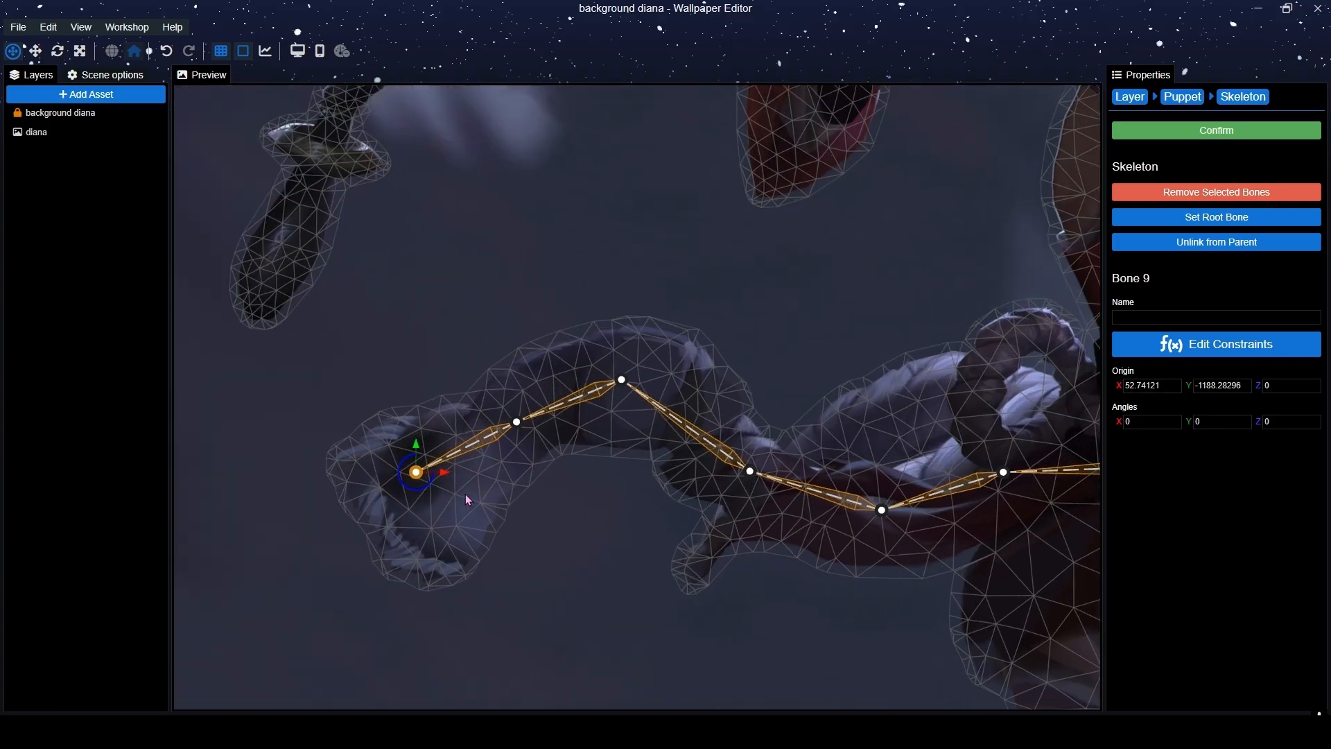
scroll(466, 498, up, 3)
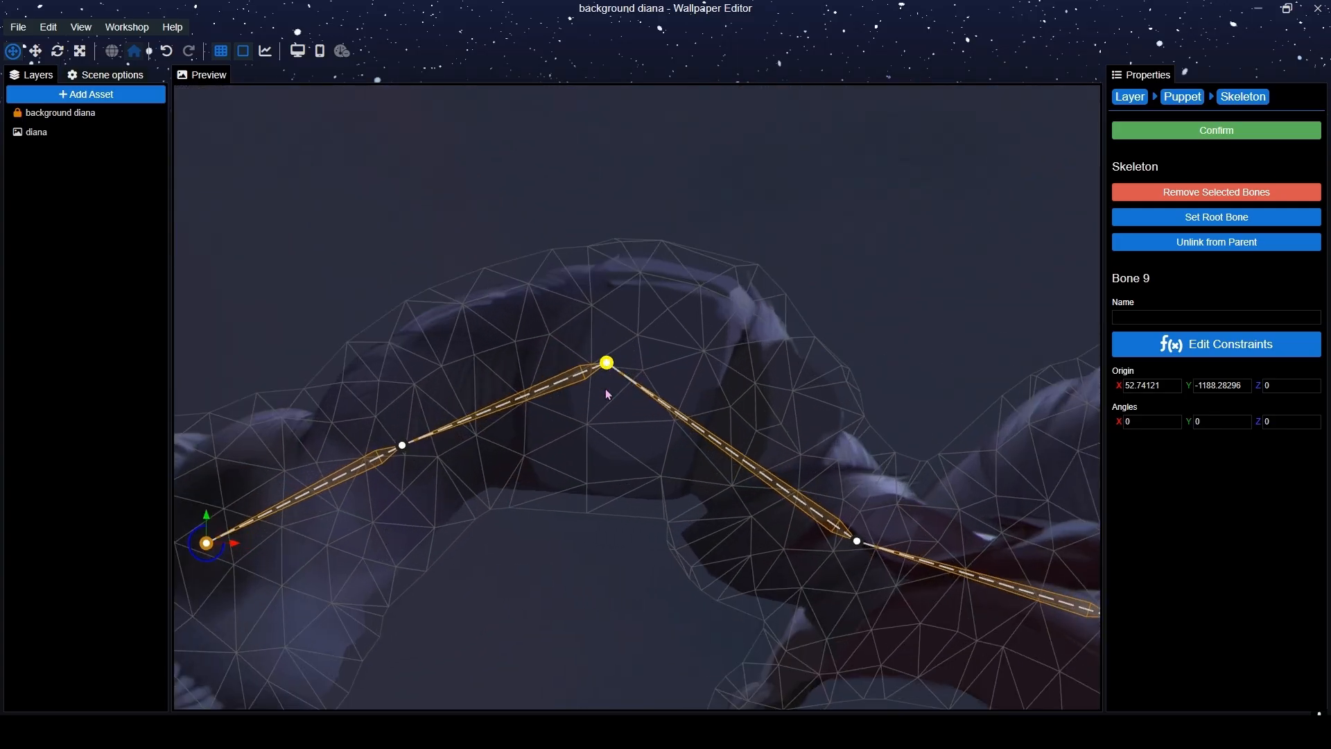
scroll(607, 375, down, 5)
scroll(798, 306, up, 4)
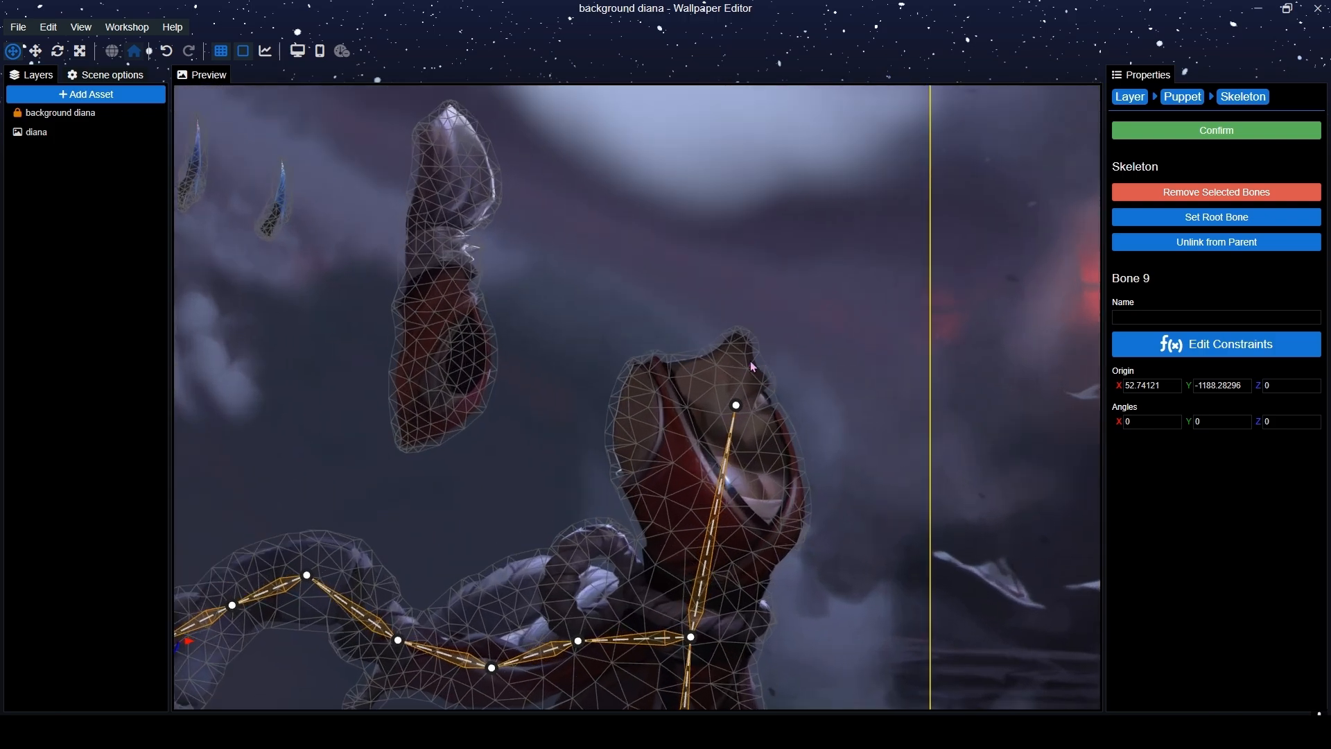
Save the project and add a bone at the outer edge of the chest, parented to the upper-chest bone.
drag(753, 368, 716, 367)
key(ctrl+s)
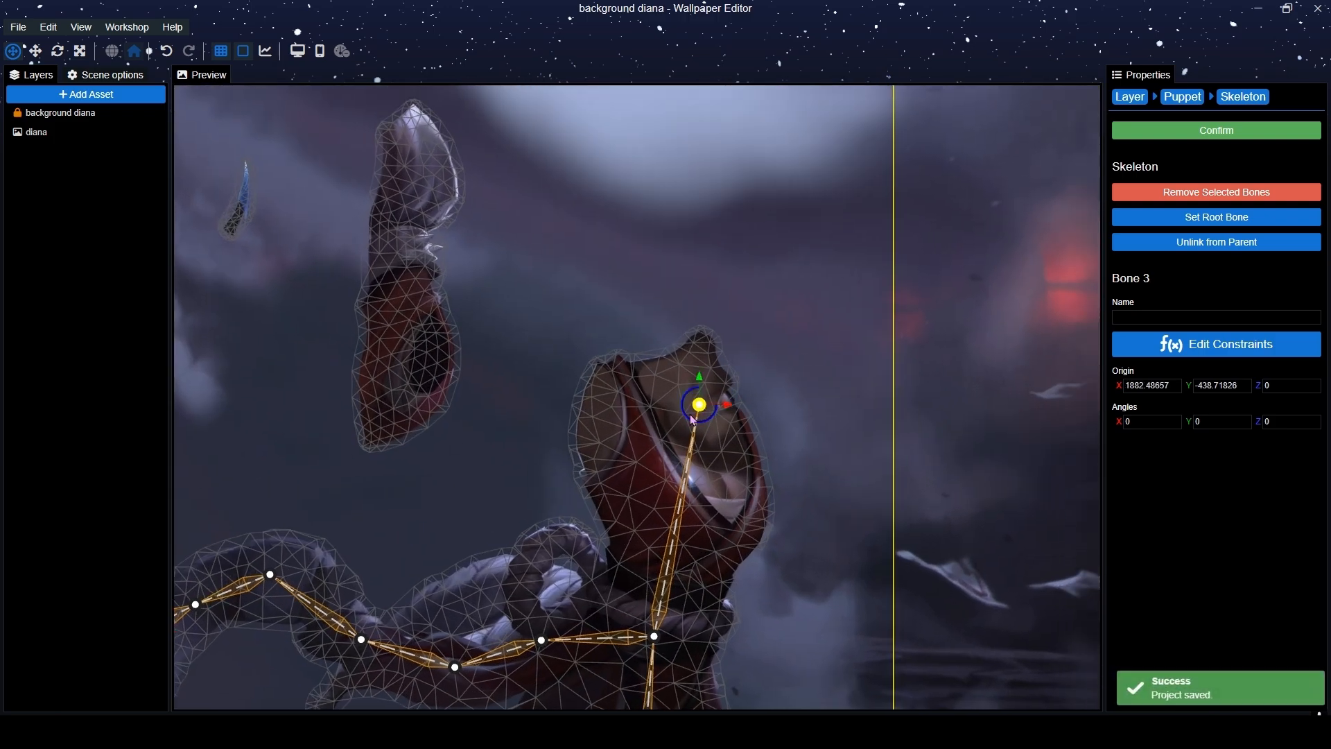
scroll(692, 419, down, 3)
scroll(763, 450, up, 4)
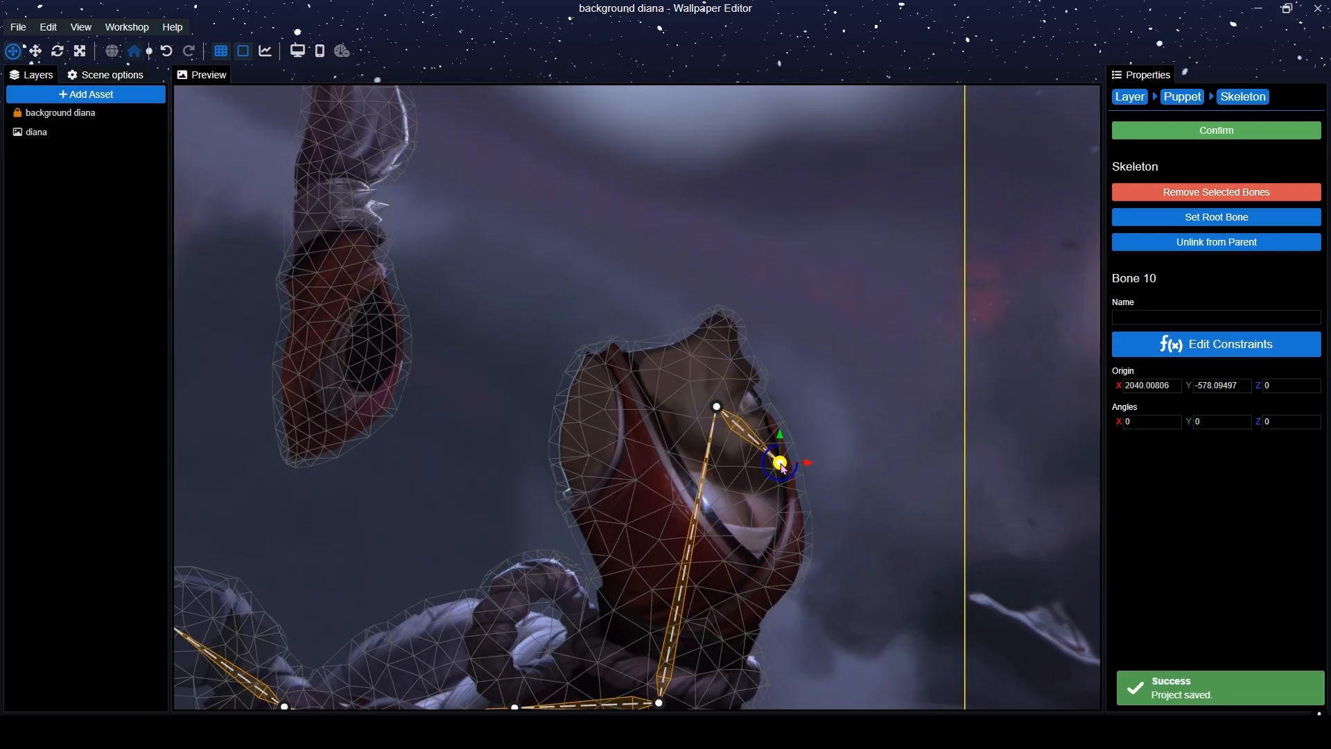
Extend the outer chest bone with three bones down the separate sleeved arm piece, from its upper end to the sleeve opening.
scroll(768, 274, down, 5)
scroll(626, 326, up, 6)
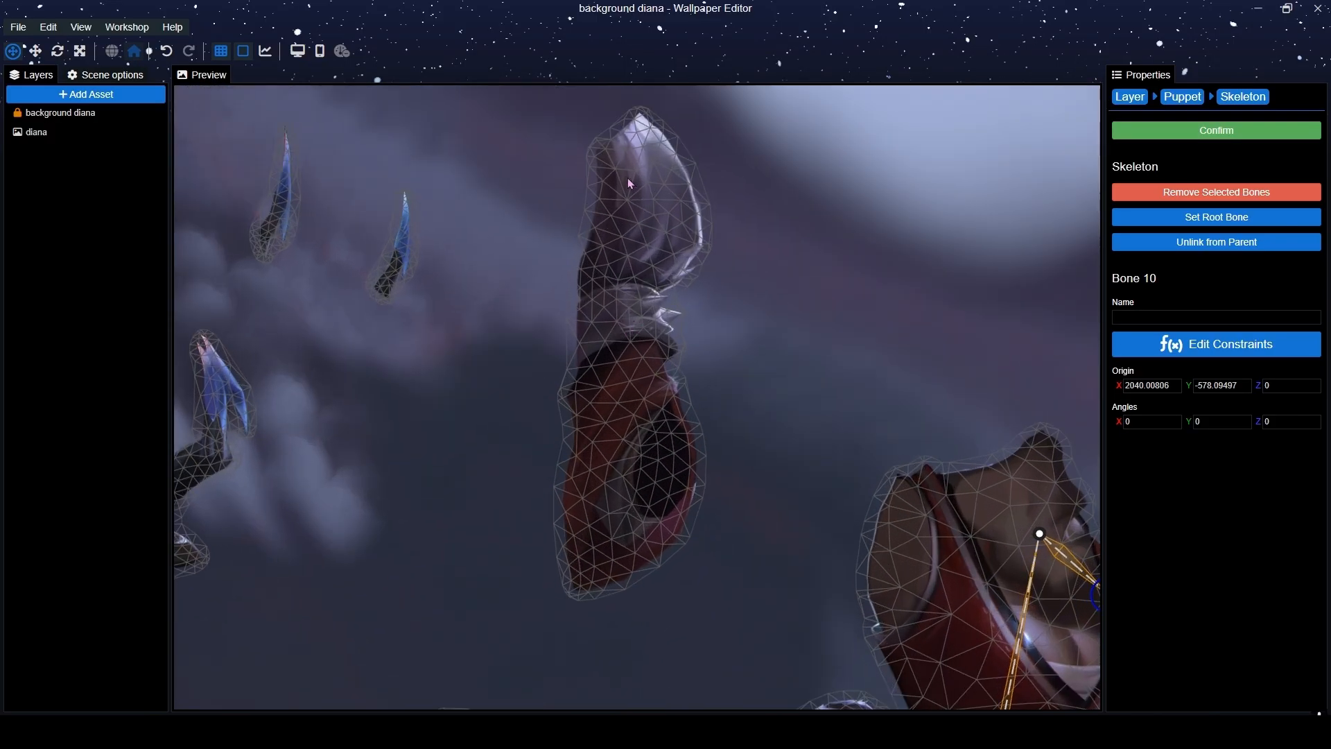
click(622, 174)
scroll(667, 372, down, 3)
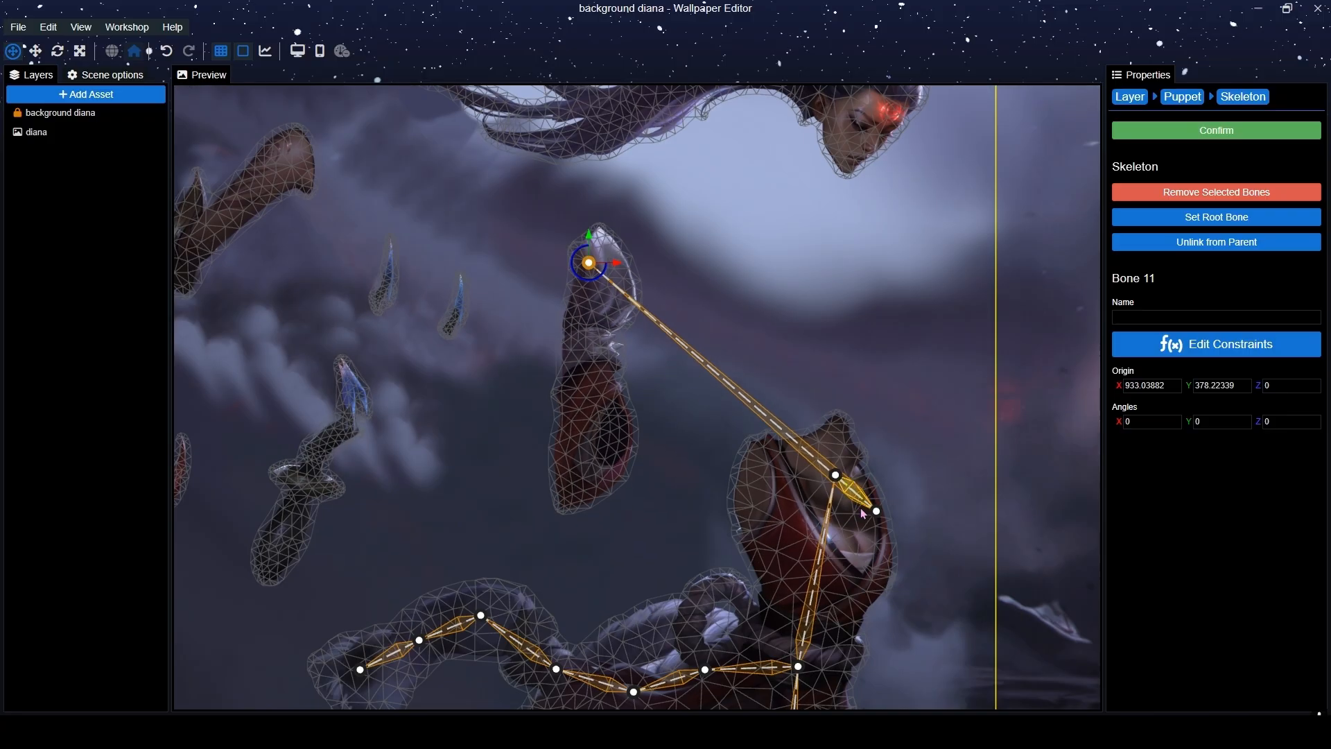
drag(907, 519, 875, 497)
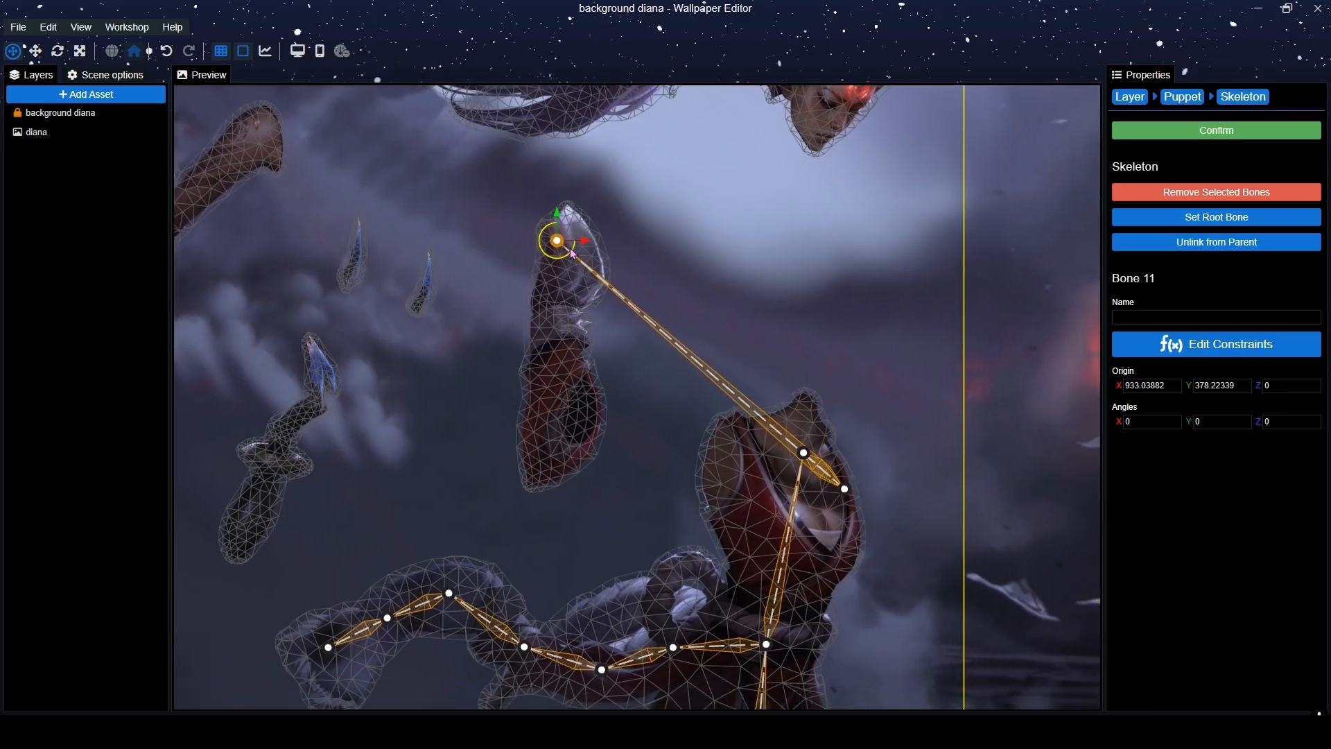
click(557, 338)
click(565, 414)
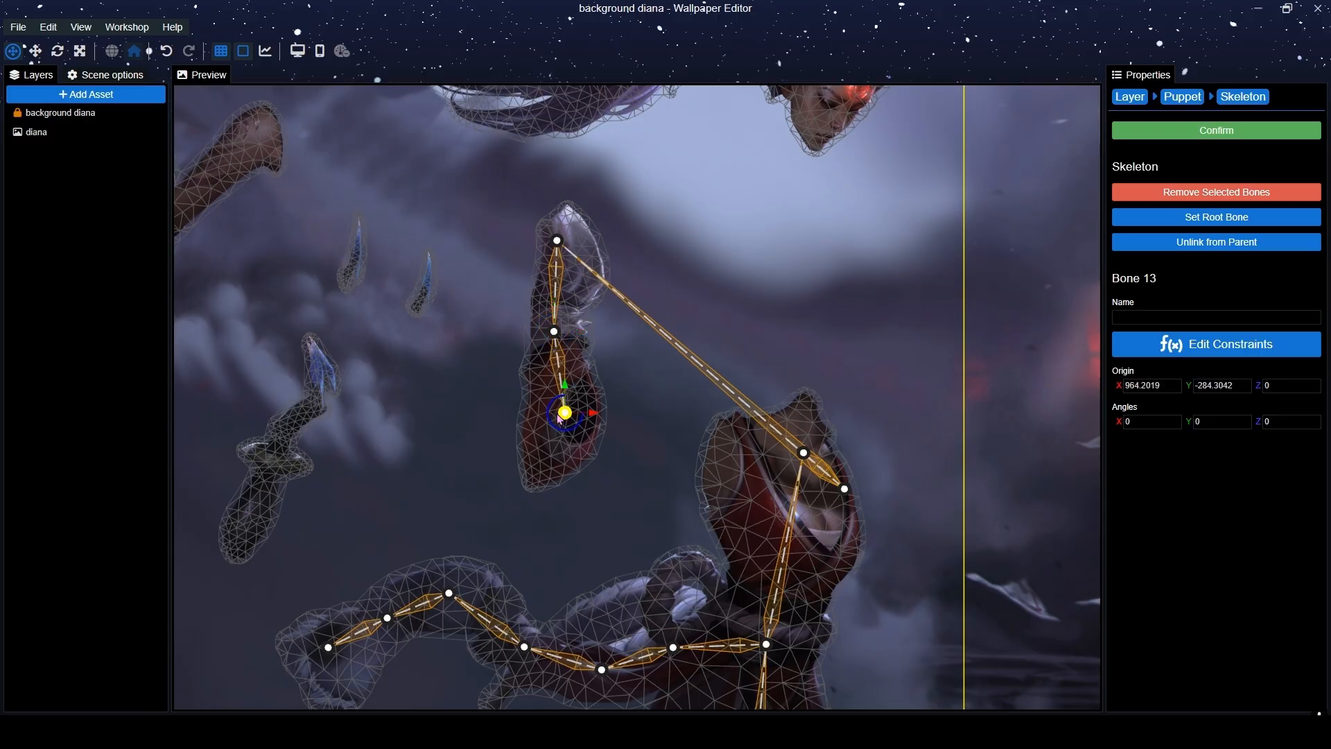
Continue the arm chain with six bones through the gloved forearm, wrist and hand to the fingertips, then reselect the hand's base bone and save.
scroll(592, 572, up, 3)
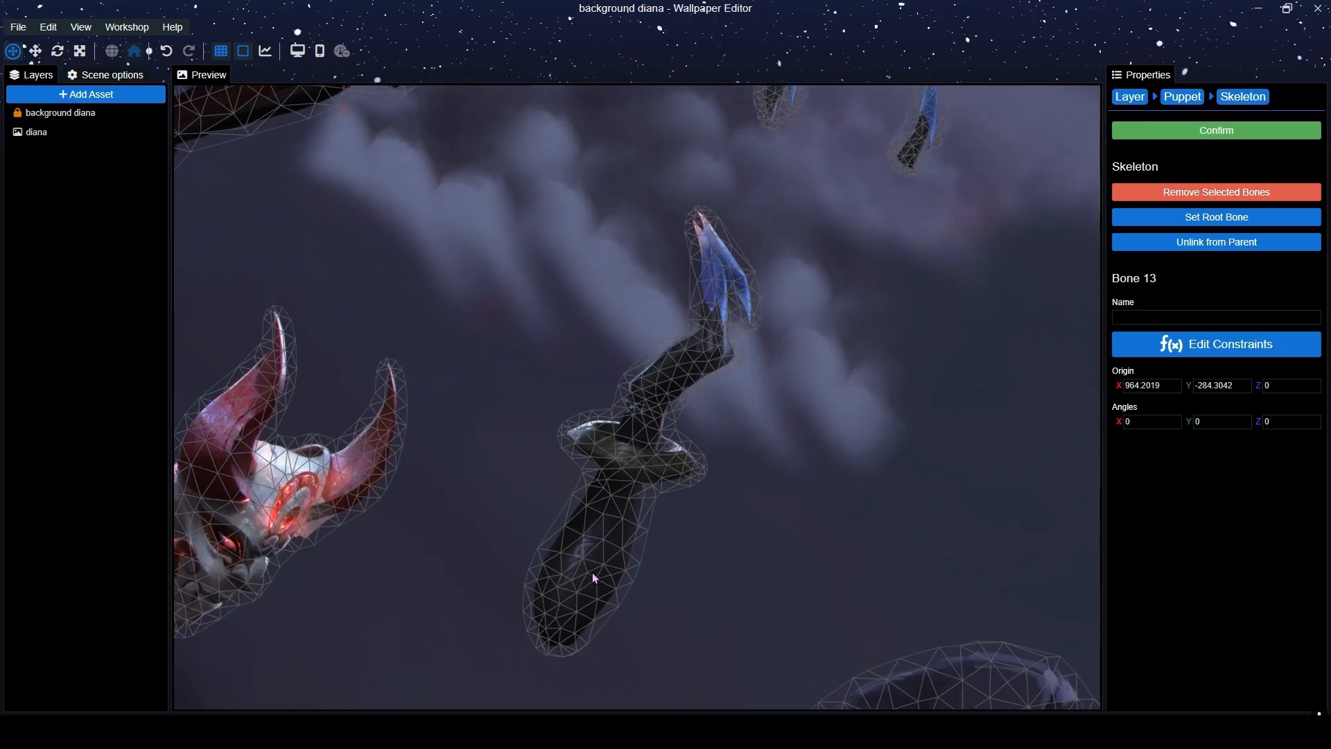
click(566, 597)
click(629, 461)
scroll(645, 440, up, 3)
click(535, 517)
click(641, 454)
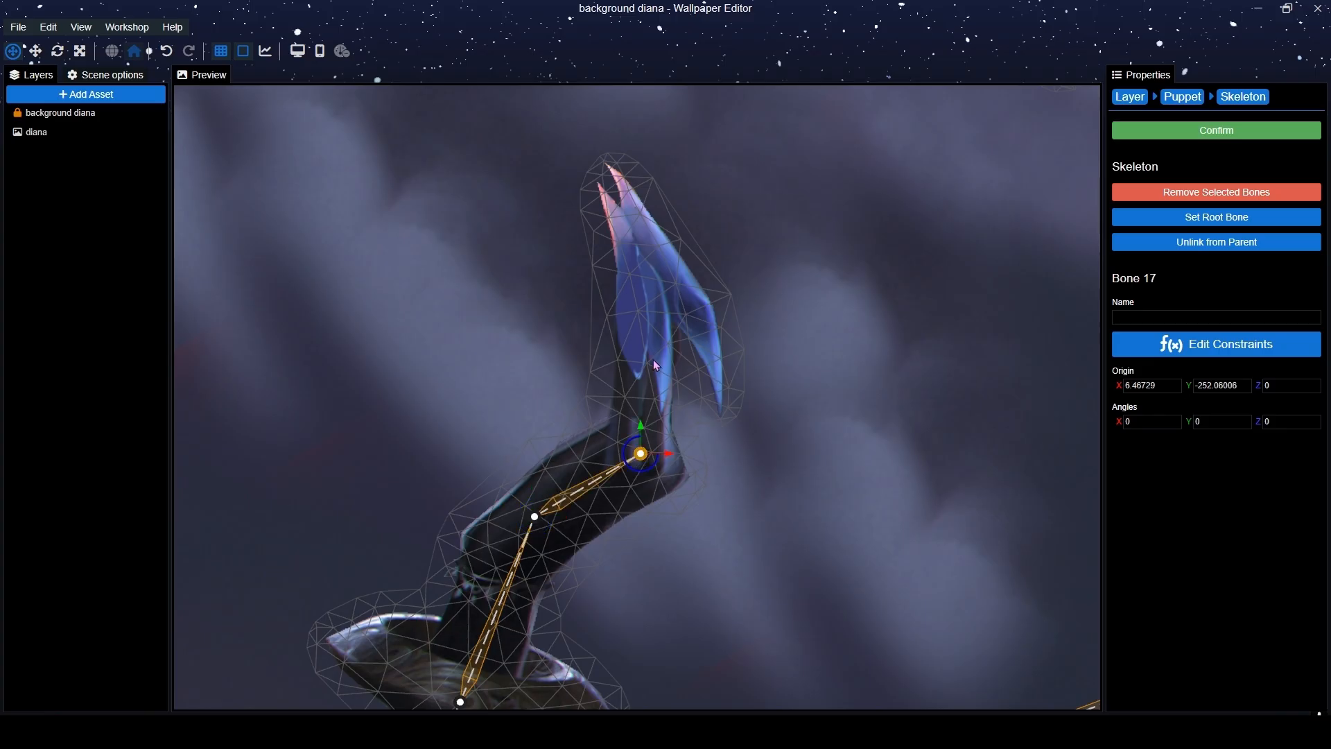
click(652, 292)
click(626, 215)
click(641, 454)
key(ctrl+s)
Switch to GIMP and toggle layer visibility around the hand, including Floated Layer #13 and #9, to examine which fingers the separate pieces form.
scroll(631, 402, down, 2)
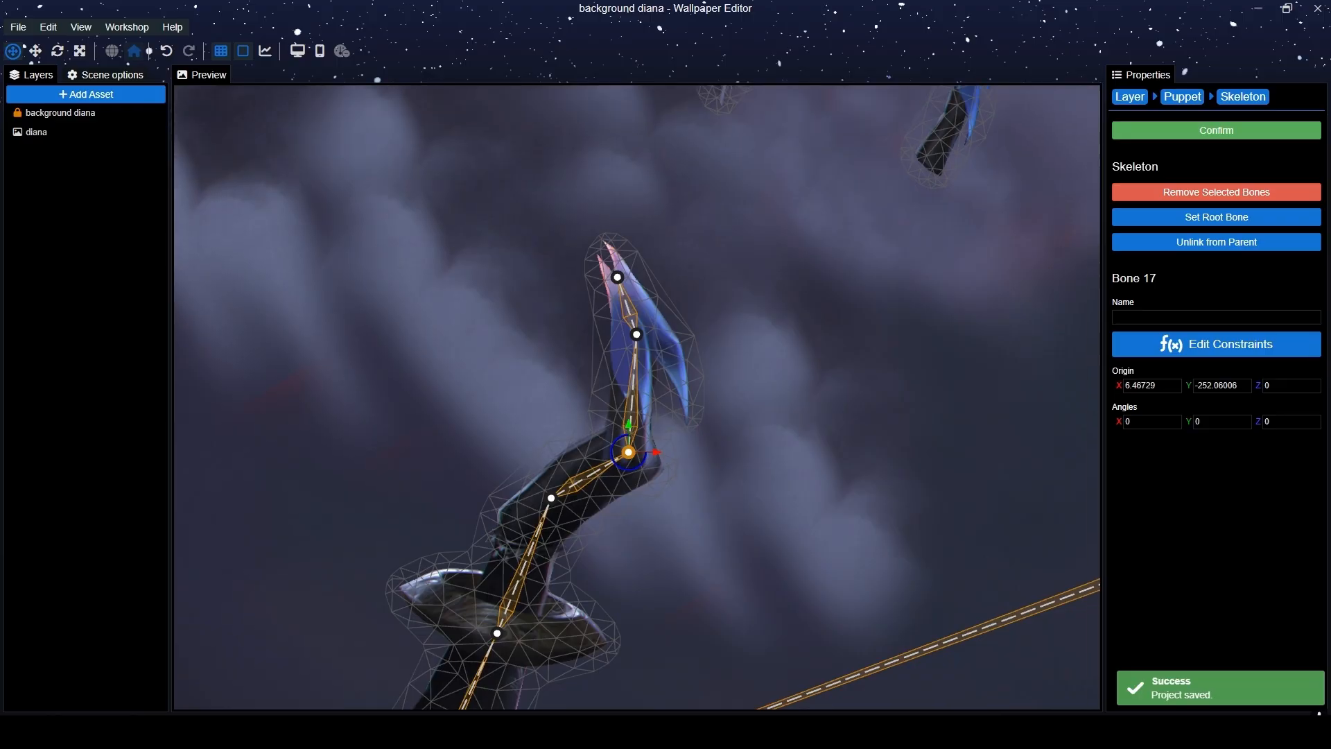
scroll(765, 314, down, 3)
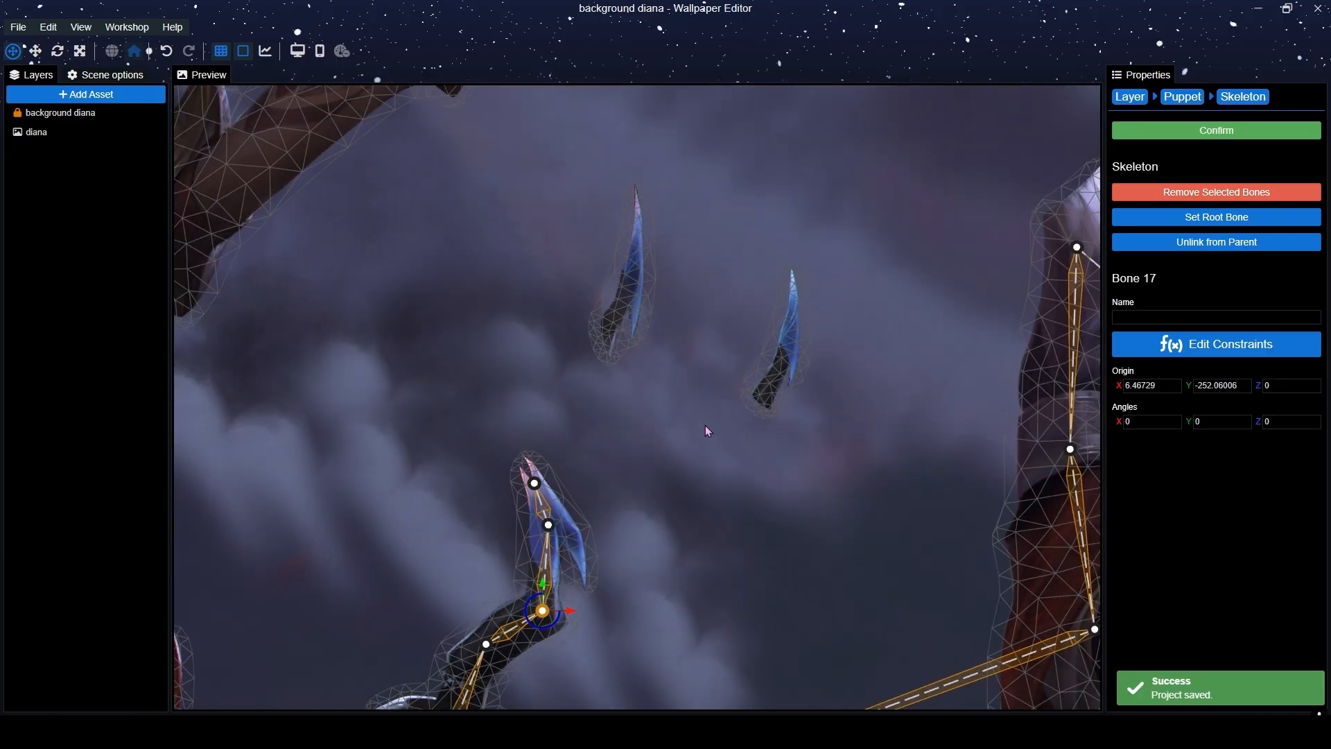
click(880, 732)
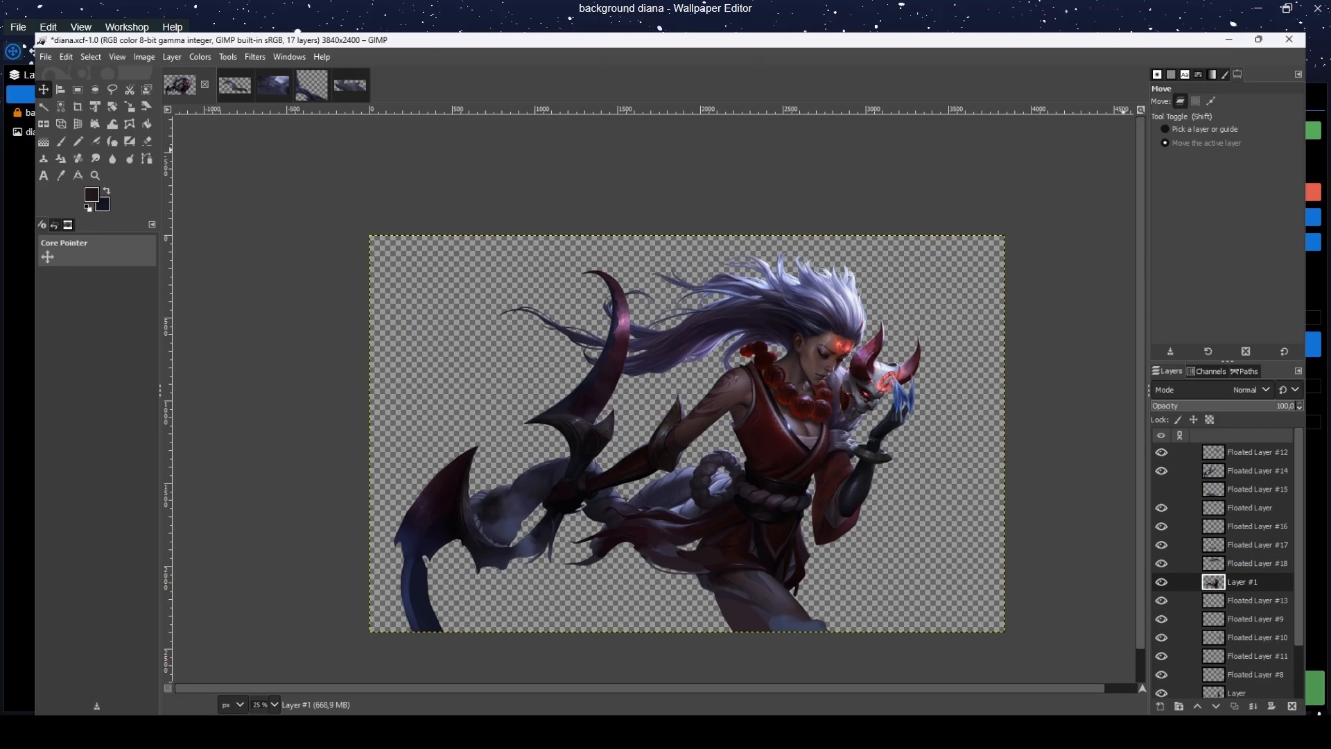
scroll(997, 392, up, 5)
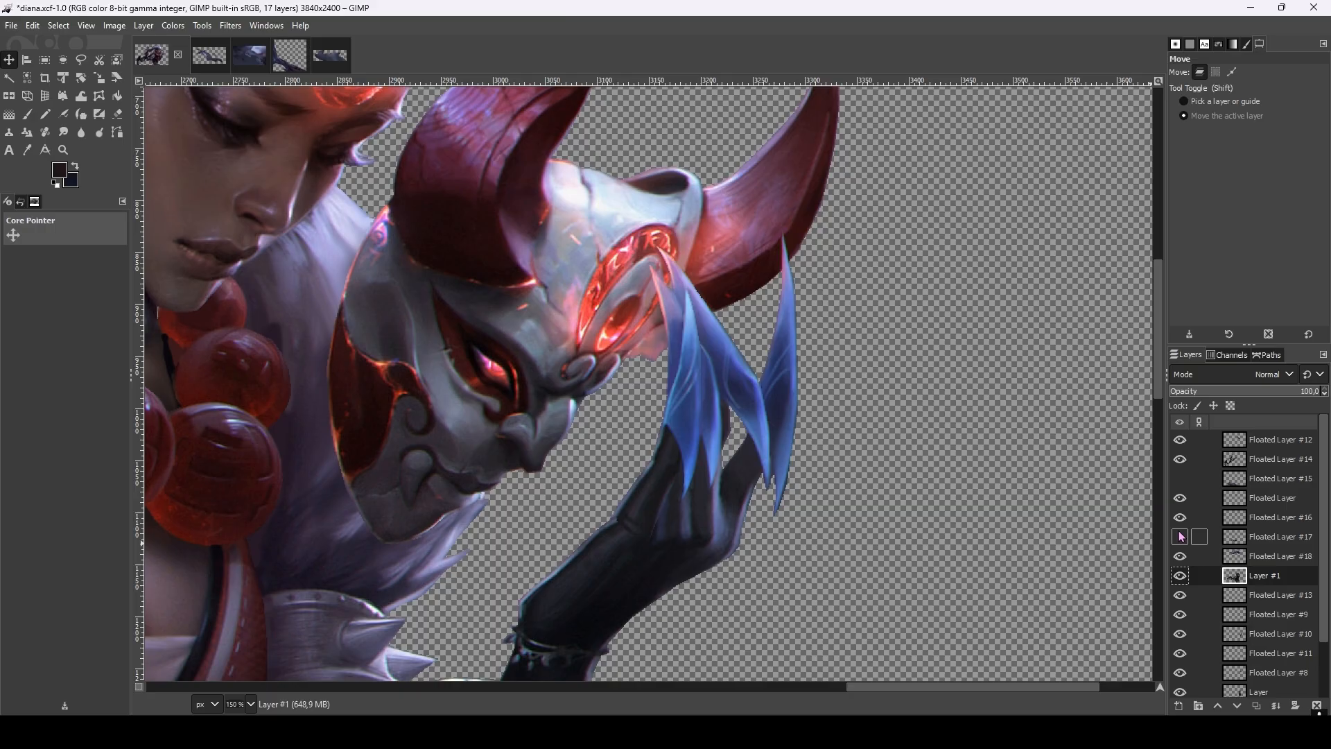
click(1180, 556)
scroll(1188, 474, down, 2)
click(1183, 532)
click(1182, 532)
click(1183, 552)
click(1183, 552)
click(1184, 552)
click(1183, 552)
click(1184, 552)
click(1183, 552)
click(1184, 552)
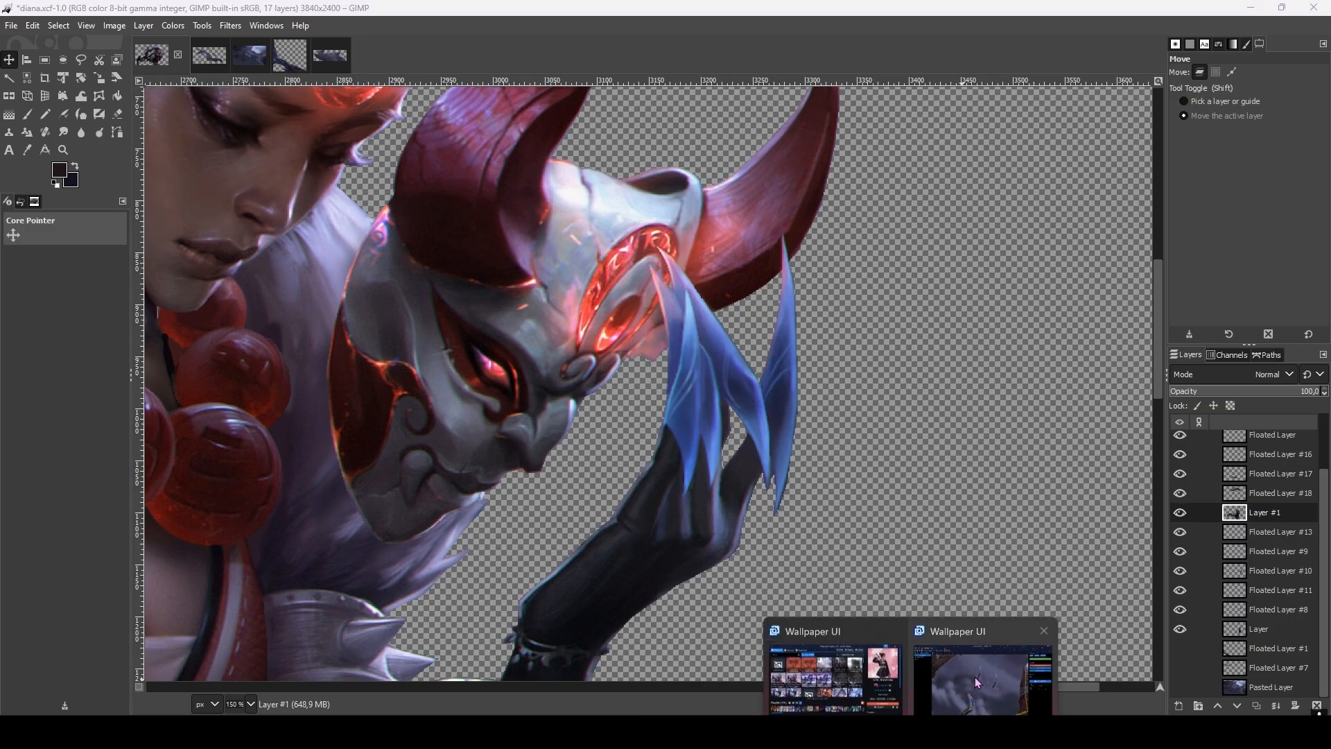
Return to the Wallpaper Engine editor, add three bones along the finger piece nearest the sleeve, branching from the hand's base bone, and reselect that bone.
click(967, 684)
scroll(698, 311, up, 5)
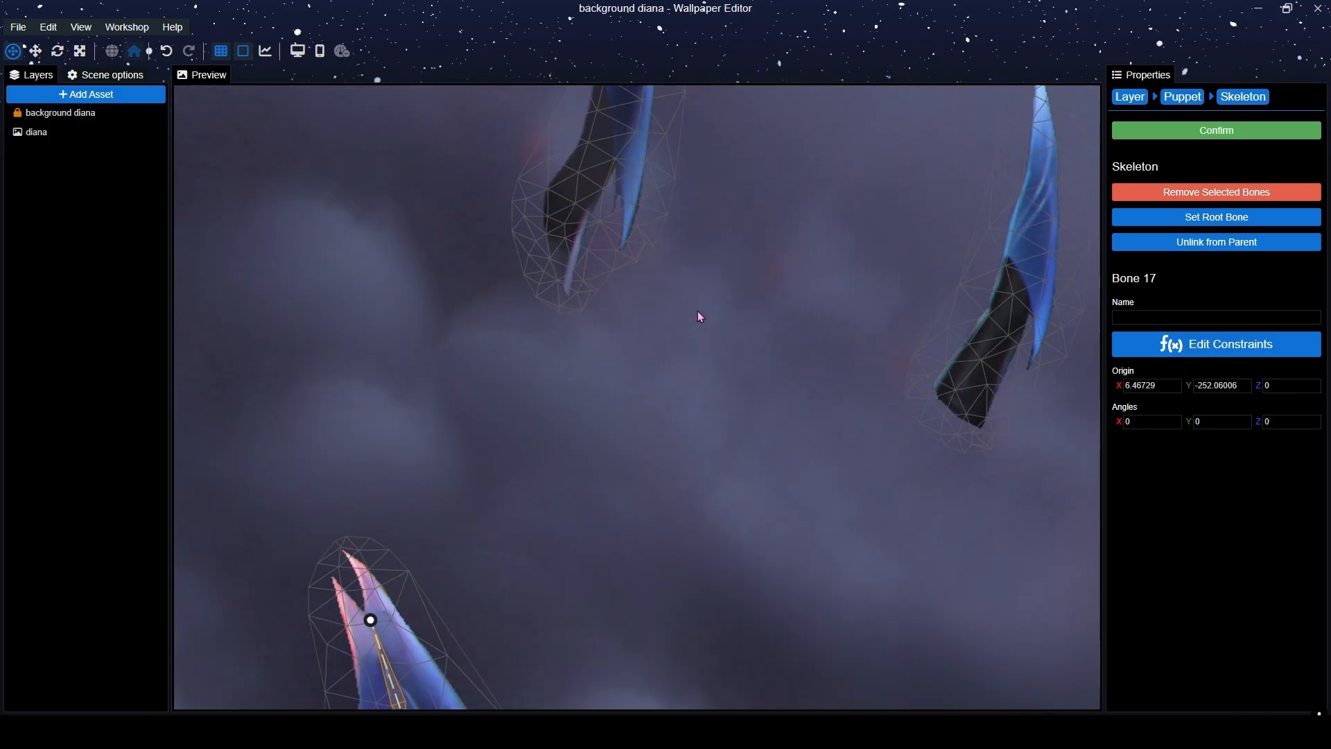
scroll(694, 380, down, 5)
click(793, 393)
click(820, 335)
click(832, 284)
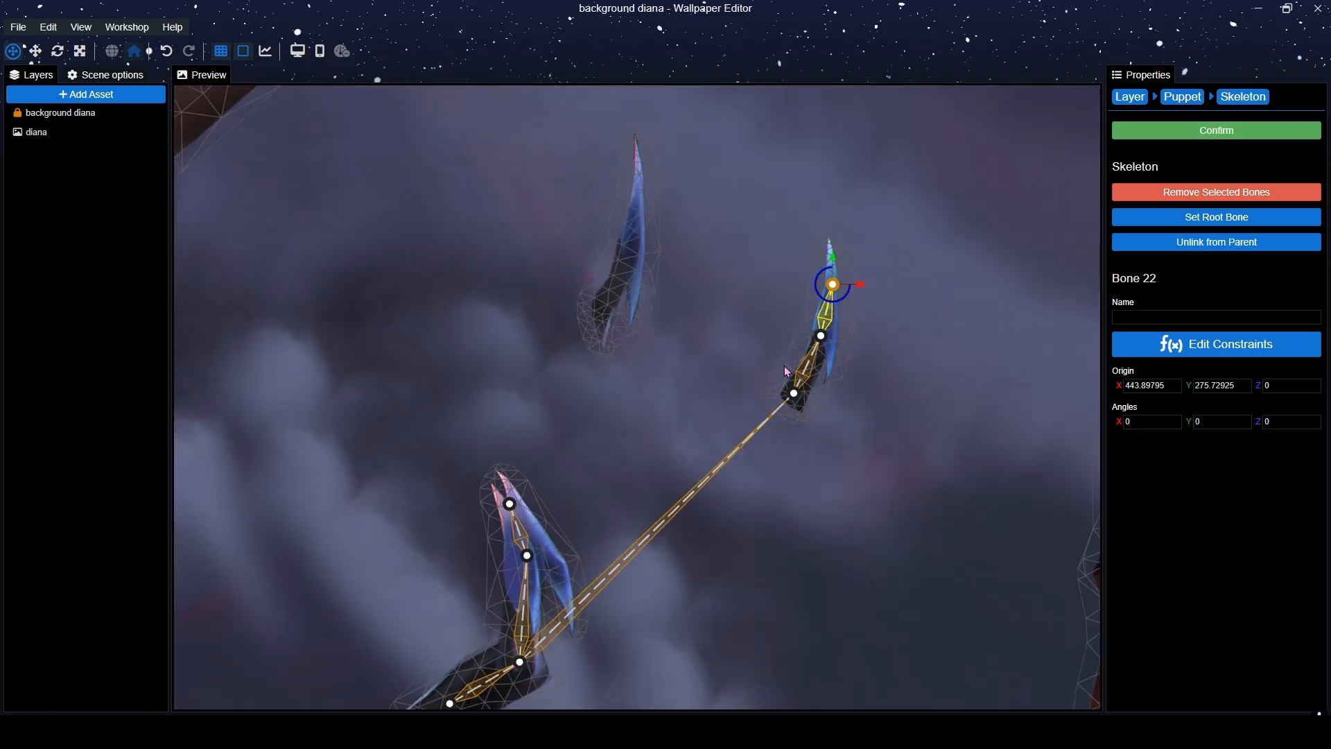
click(522, 661)
drag(586, 476, 614, 527)
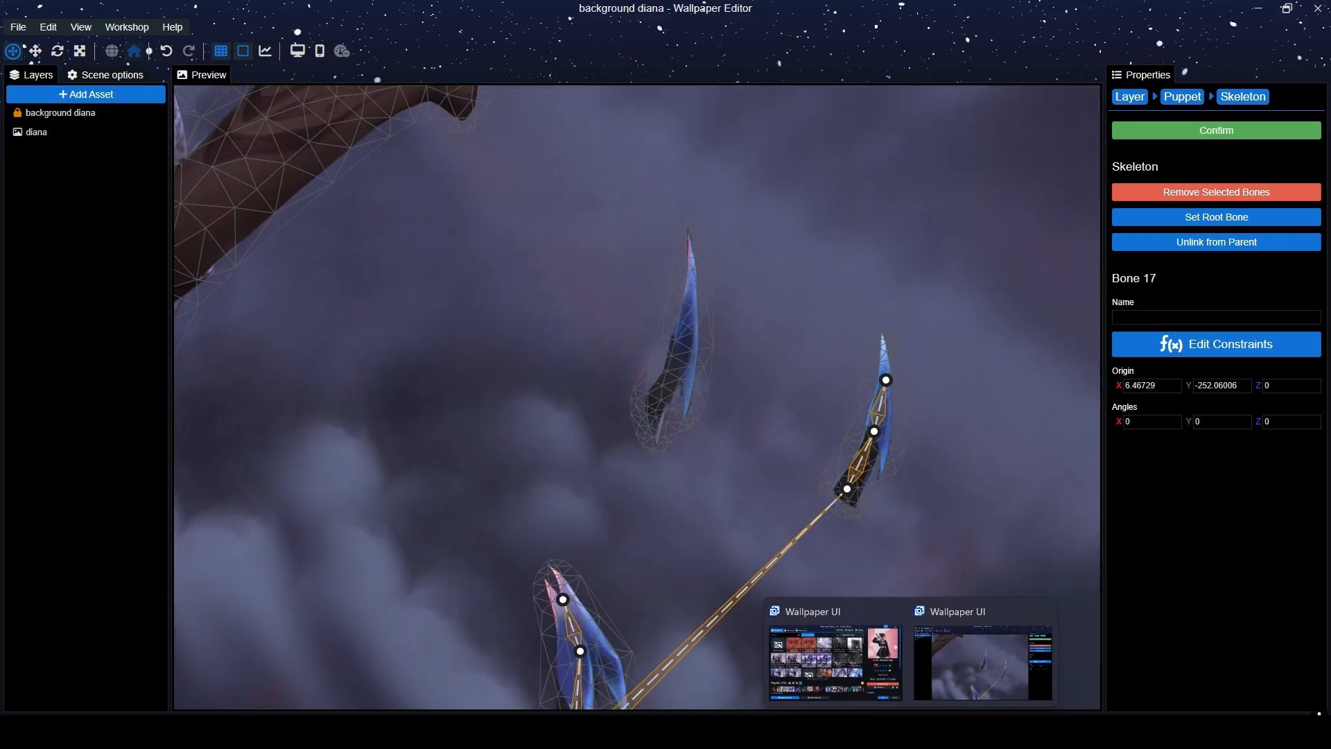
In GIMP, toggle Floated Layer #18, Layer #1 and Floated Layers #13, #9, #10 and #11 to examine where the finger pieces belong.
click(942, 732)
click(1181, 493)
click(1180, 493)
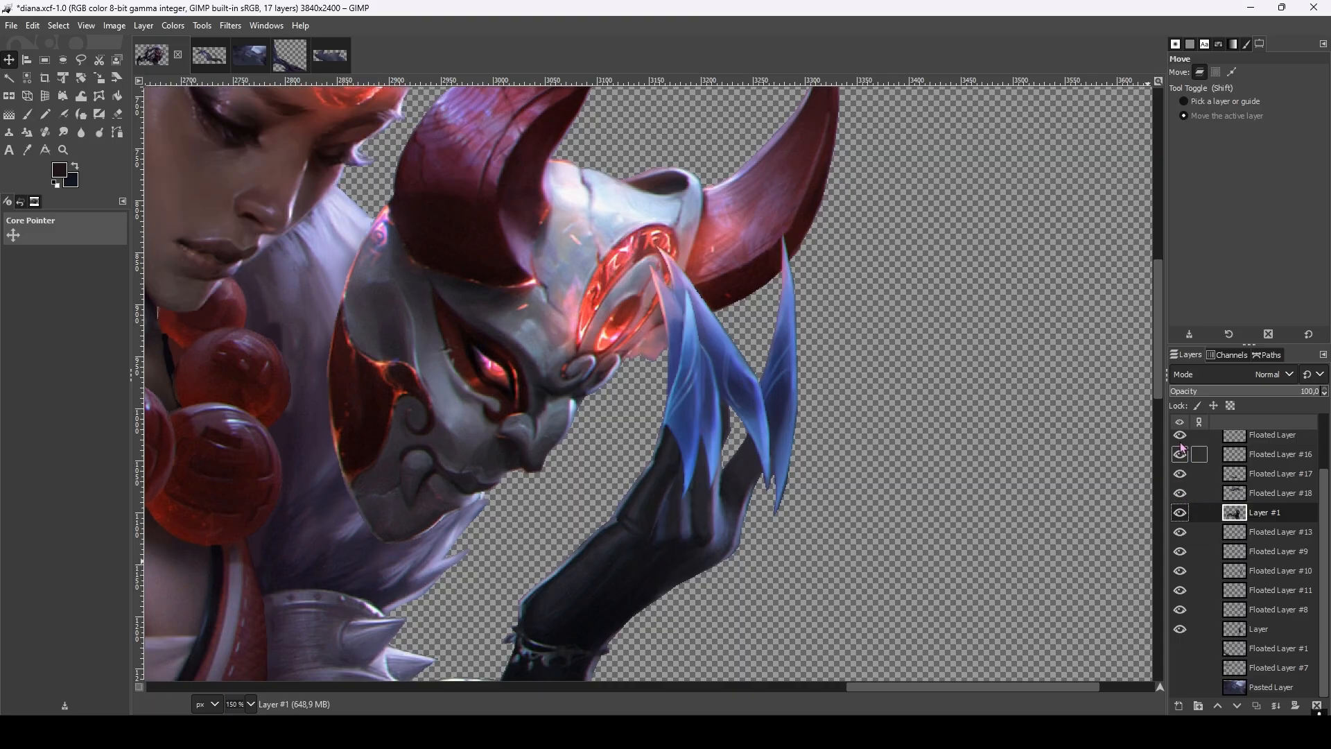
click(1180, 514)
click(1180, 514)
click(1181, 532)
click(1181, 532)
click(1181, 553)
click(1180, 553)
click(1181, 562)
click(1182, 562)
click(1182, 562)
click(1183, 577)
click(1183, 577)
click(1183, 578)
click(1184, 578)
click(1184, 597)
click(1185, 598)
click(1185, 598)
click(1184, 598)
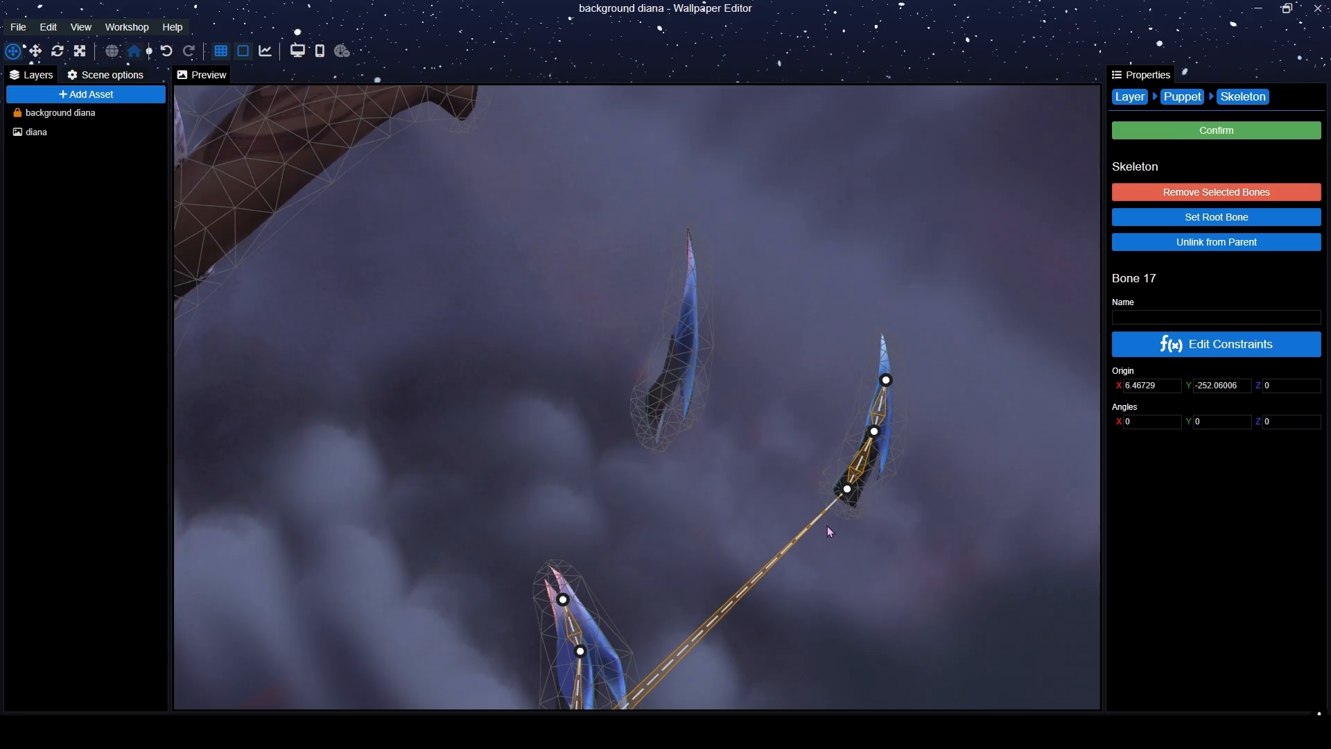
Add a chain of four bones from base to tip of the remaining finger piece, branching from the hand's base bone.
drag(652, 693, 718, 546)
drag(764, 180, 718, 381)
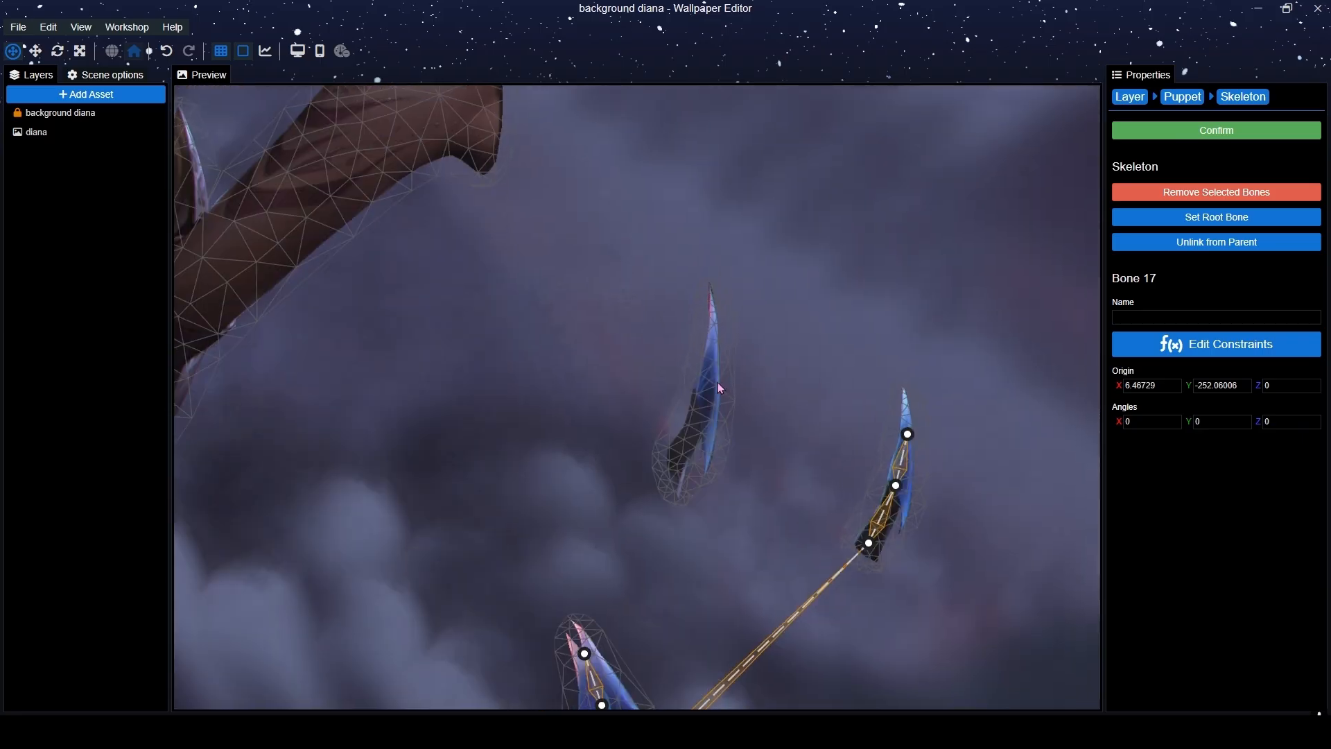
scroll(717, 385, up, 2)
click(689, 495)
click(726, 420)
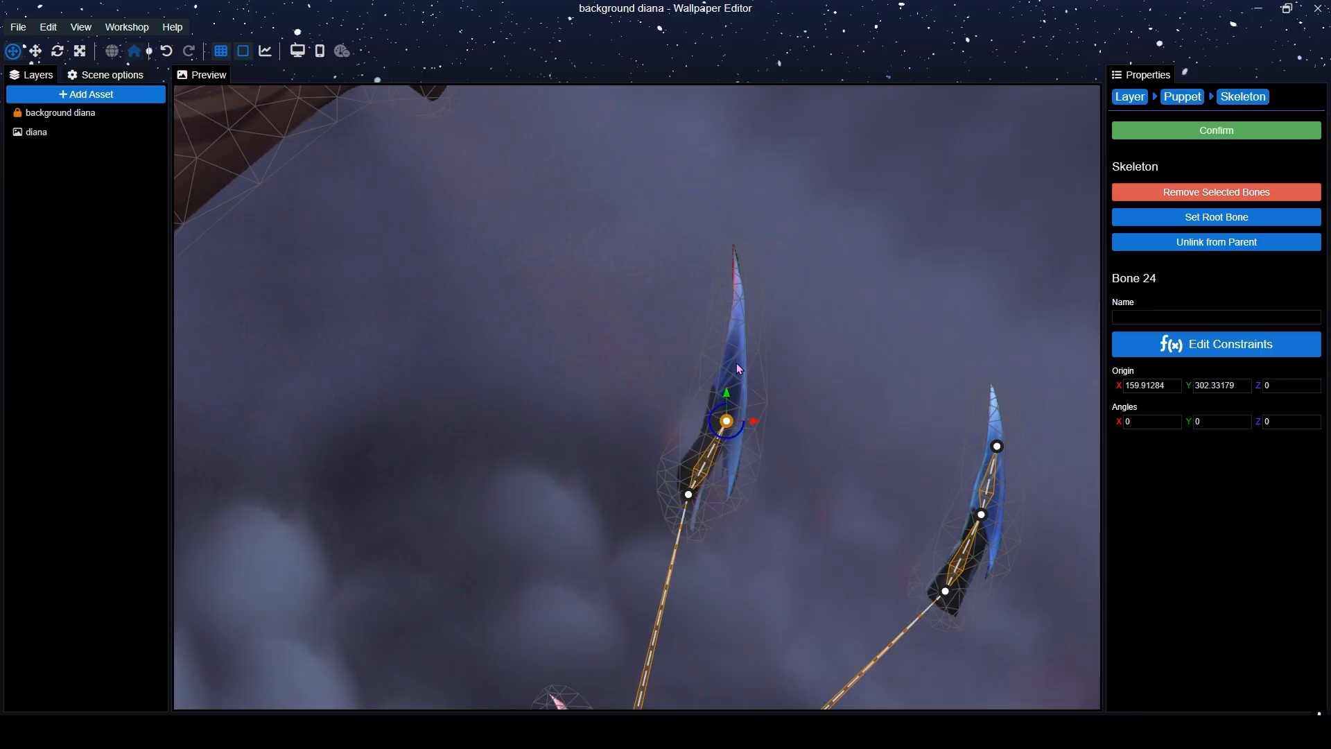
scroll(771, 333, down, 5)
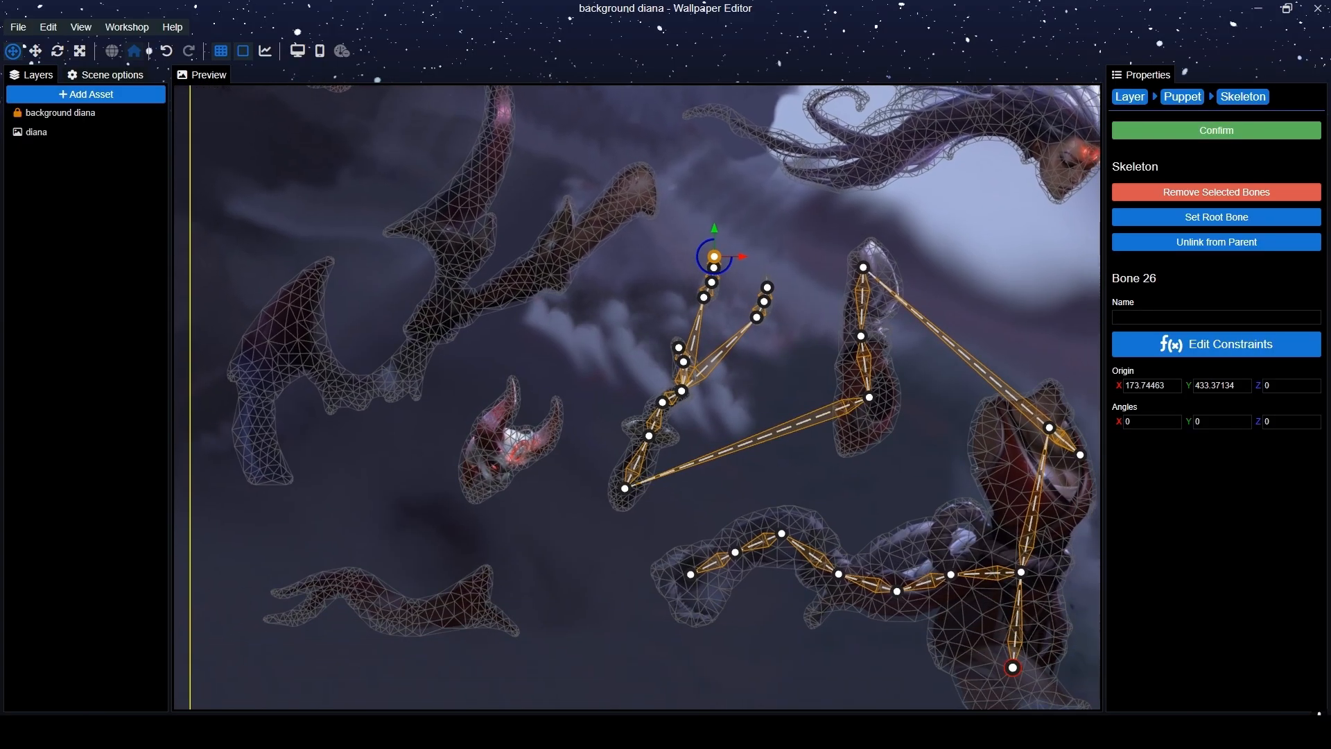
Add a bone on the face of the horned mask, parented to the end bone of the gloved hand.
drag(802, 510, 678, 426)
drag(722, 383, 911, 514)
scroll(755, 350, up, 4)
drag(991, 283, 823, 269)
scroll(730, 398, up, 6)
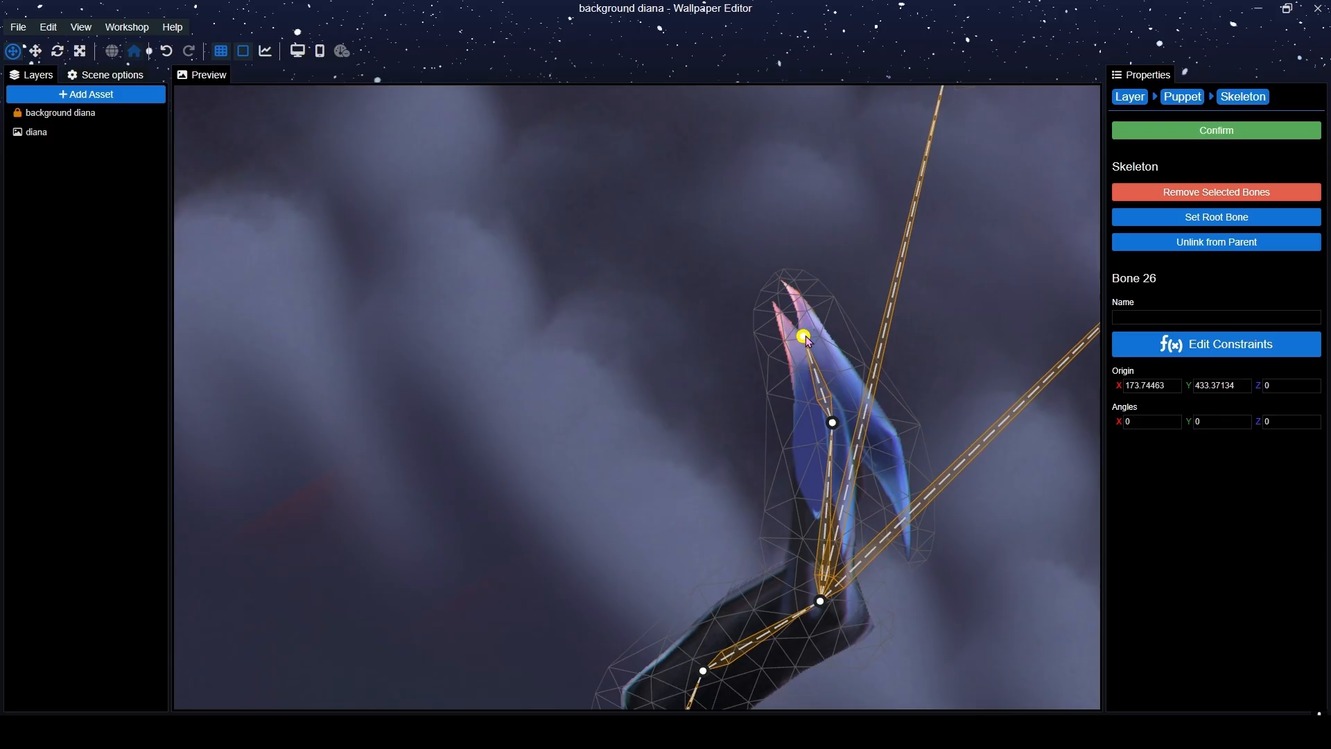
scroll(554, 473, down, 2)
drag(404, 563, 658, 448)
scroll(610, 475, down, 3)
drag(321, 662, 514, 530)
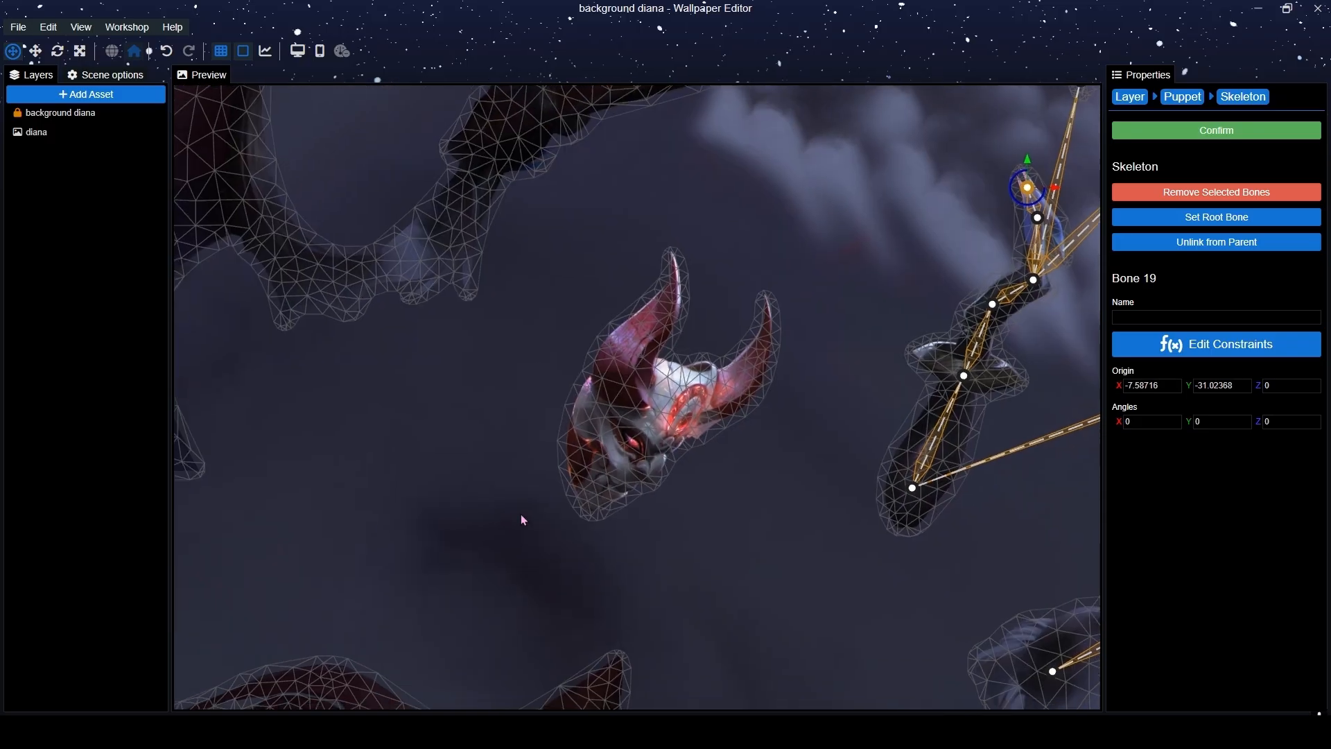
scroll(618, 473, up, 5)
click(633, 495)
scroll(644, 540, down, 5)
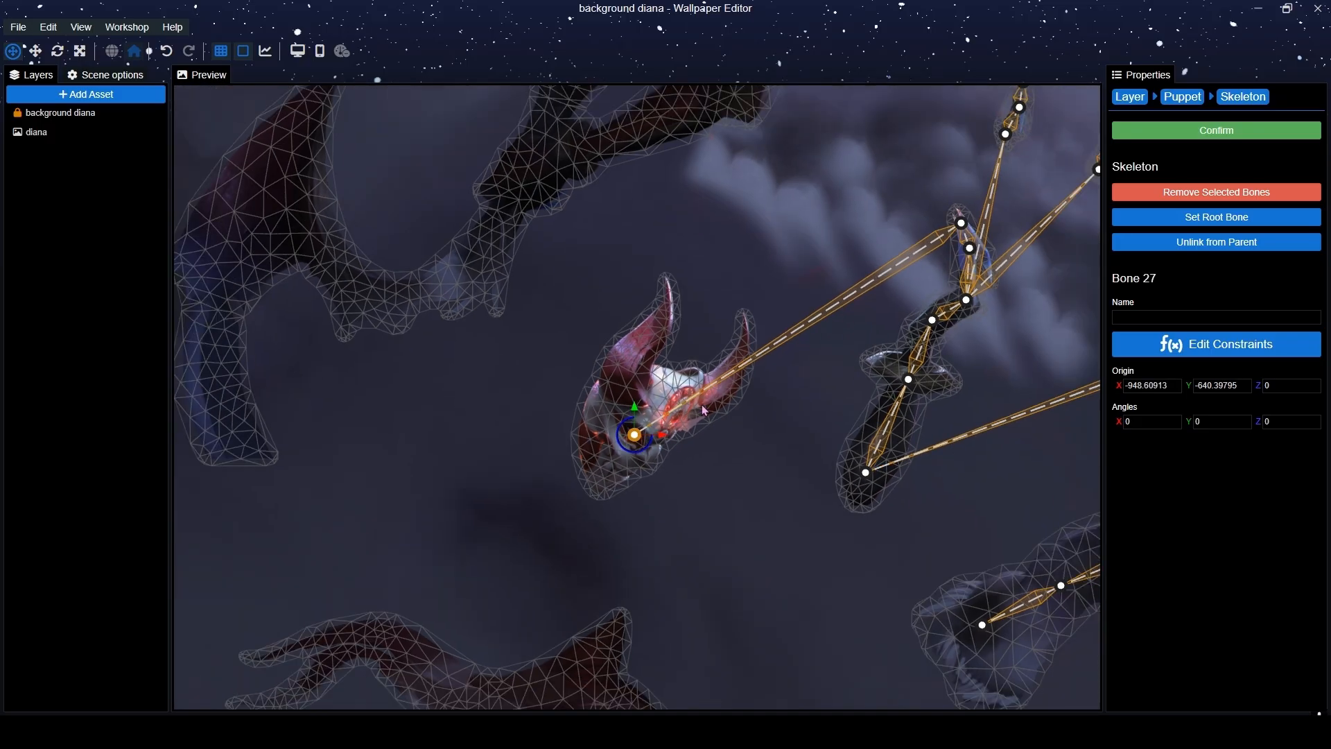
drag(696, 431, 680, 475)
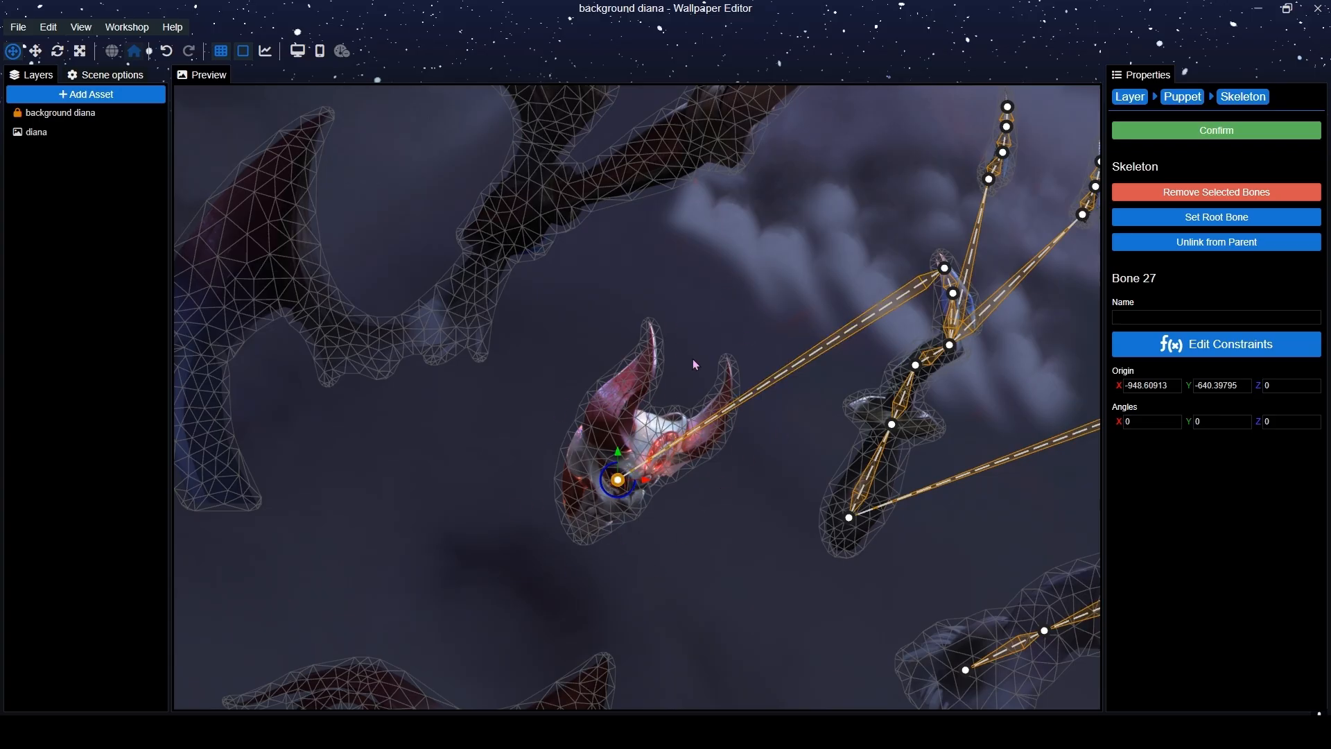
Add a bone on the lower body beside the root bone, parented to the root bone.
scroll(656, 523, down, 6)
drag(655, 518, 508, 401)
scroll(508, 401, up, 3)
scroll(877, 555, up, 3)
click(961, 515)
click(920, 449)
scroll(494, 448, down, 5)
scroll(504, 444, up, 5)
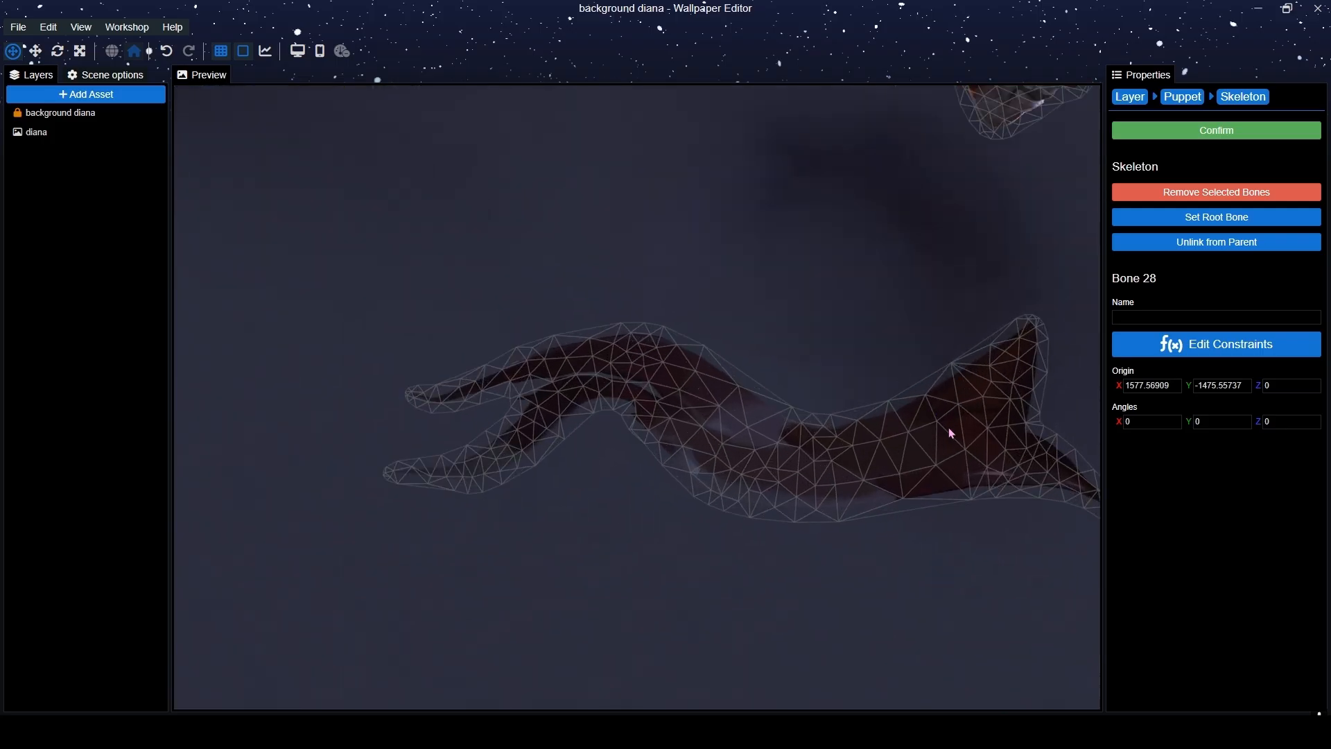
Add a chain of eight bones from the wide end of the forked strip to its lower tip, parented to the new lower-body bone.
click(856, 449)
click(741, 443)
click(674, 401)
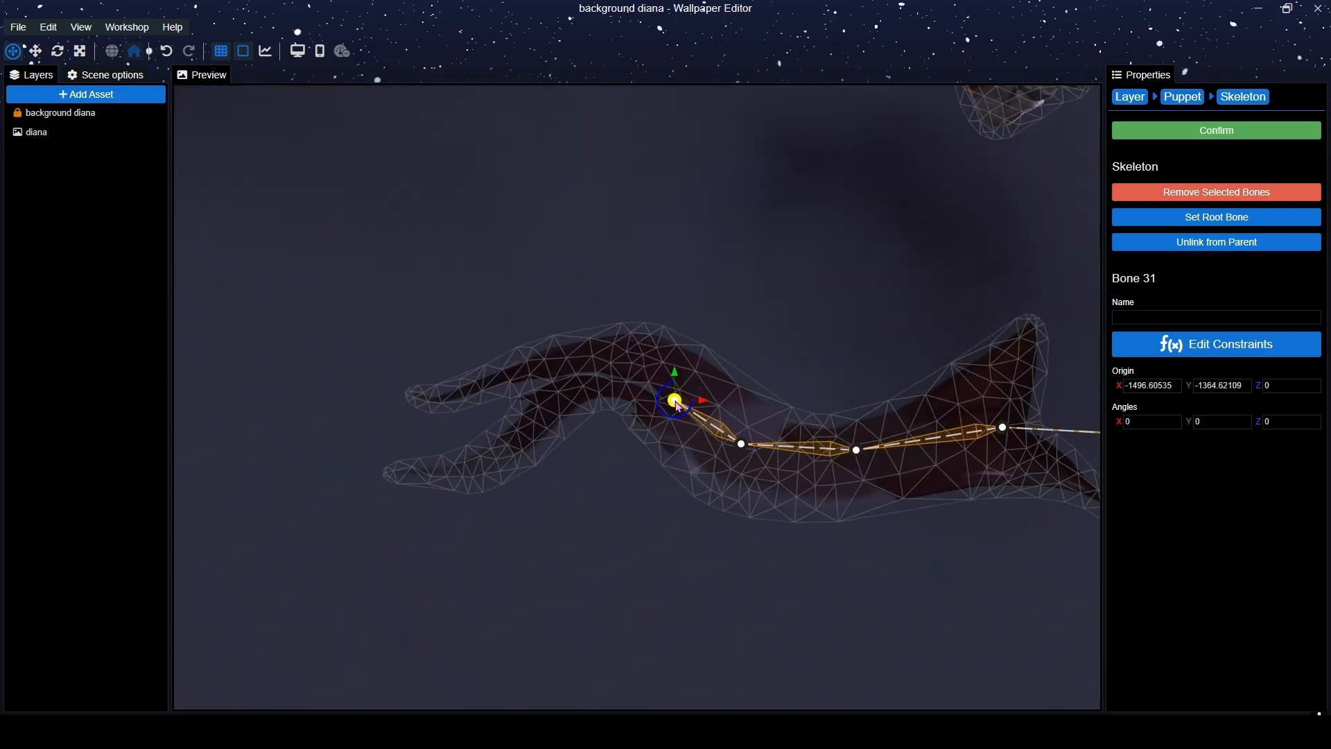
click(563, 381)
click(517, 424)
click(448, 466)
Add a two-bone branch along the forked strip's upper prong, starting from the bone at the bend.
click(574, 373)
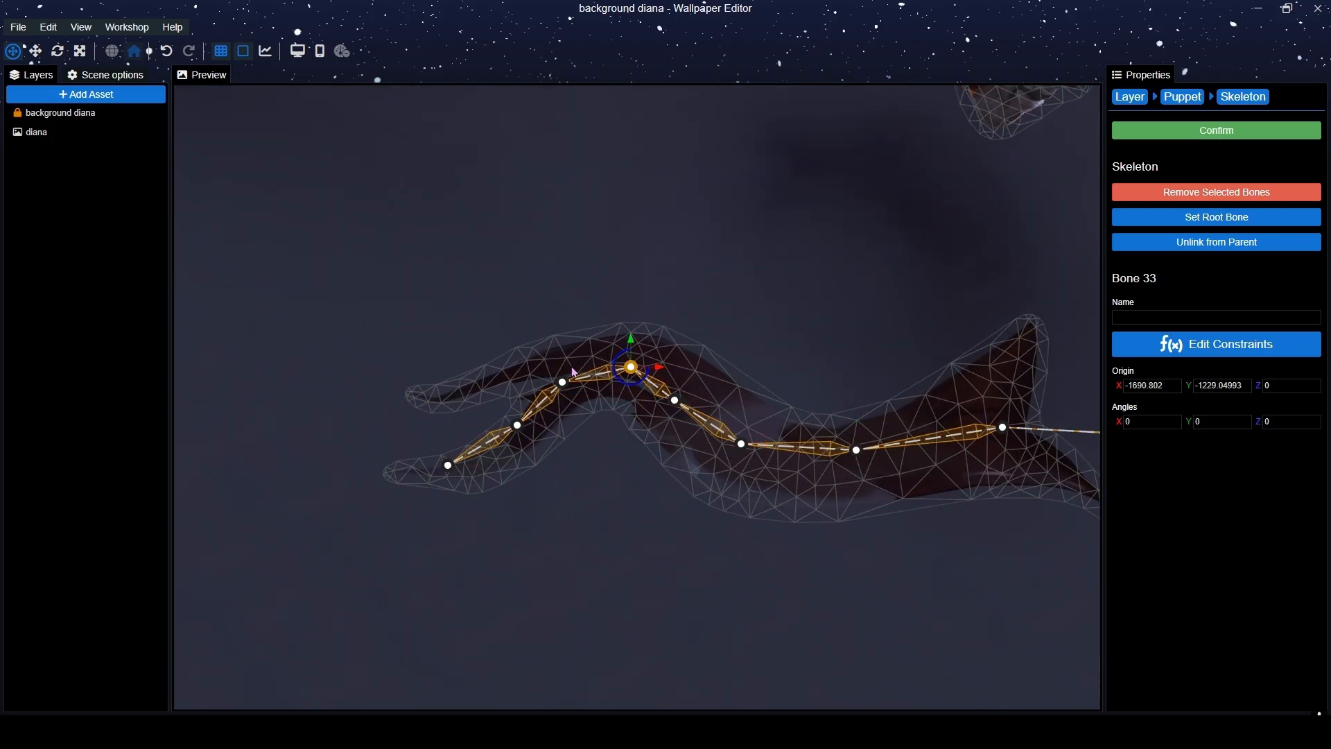
click(490, 380)
scroll(534, 463, down, 5)
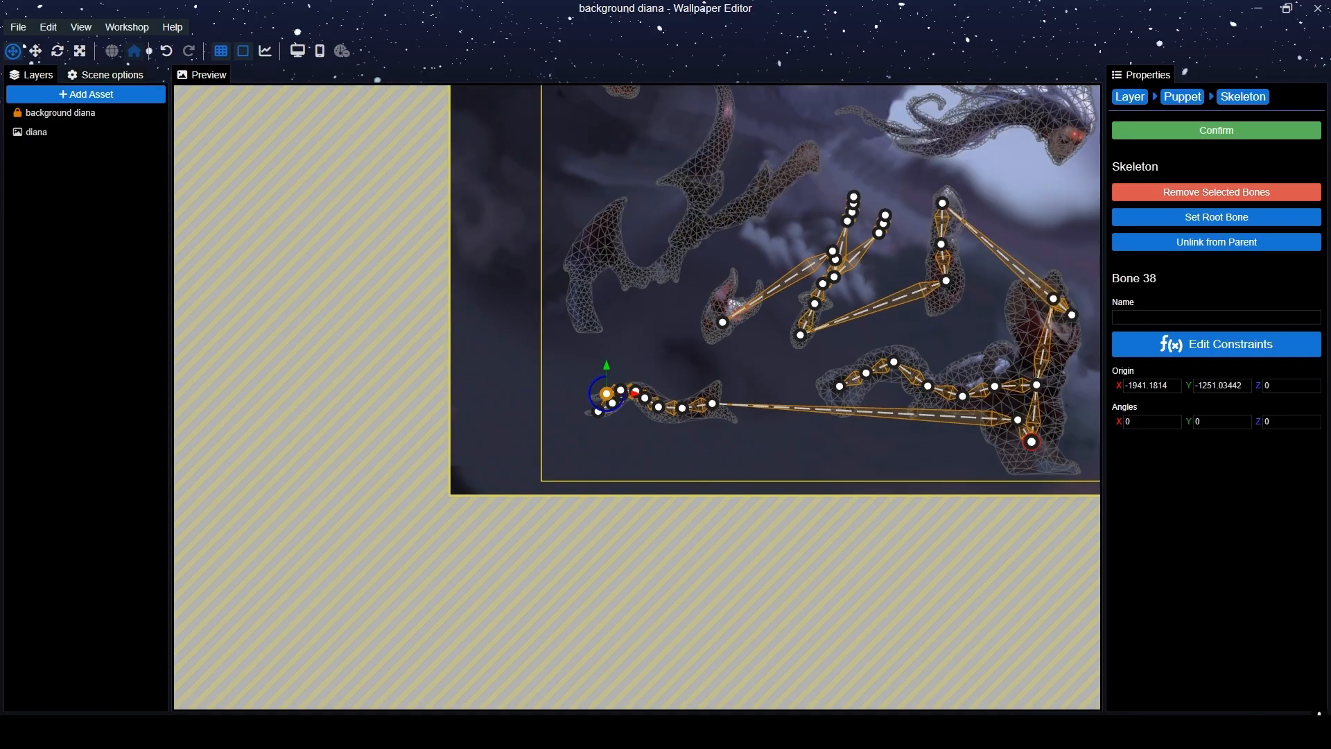
Add a bone on the torso's shoulder nearest the loose sleeve, parented to the upper-chest bone.
scroll(768, 378, up, 4)
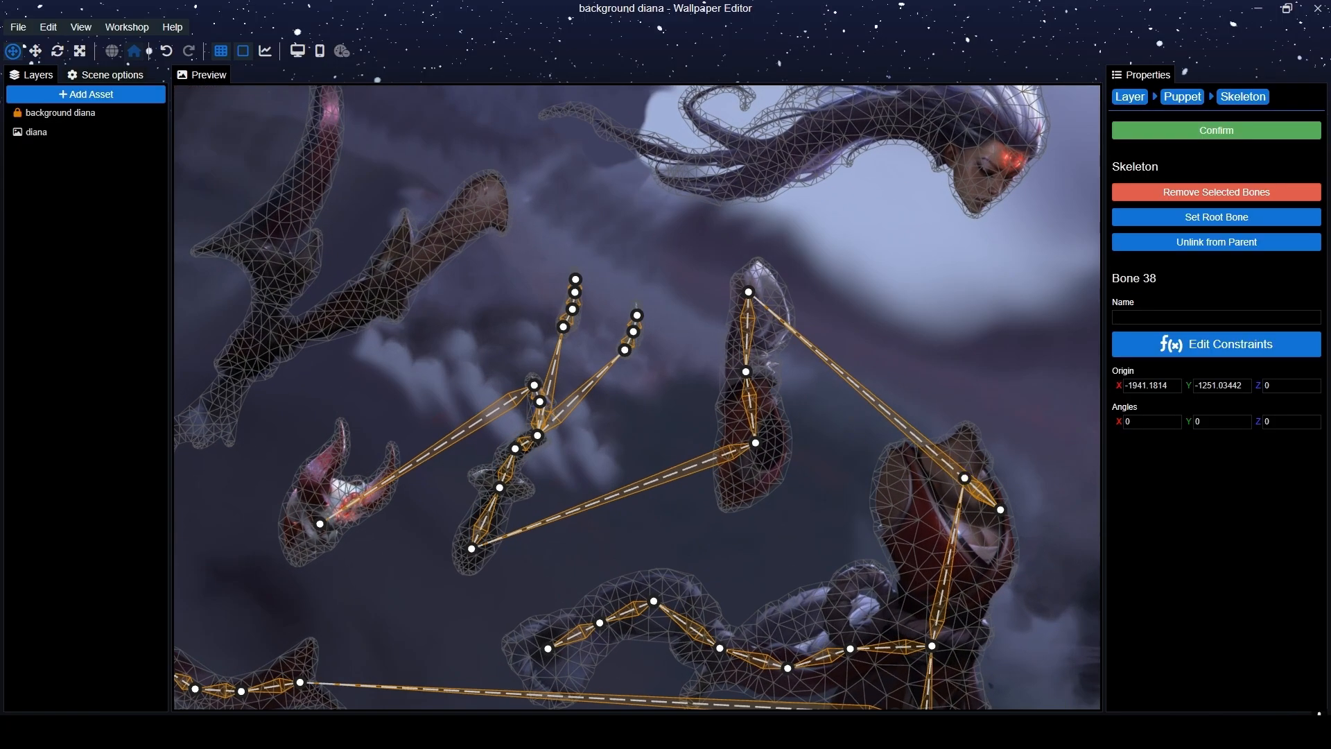
scroll(947, 498, up, 4)
click(1008, 402)
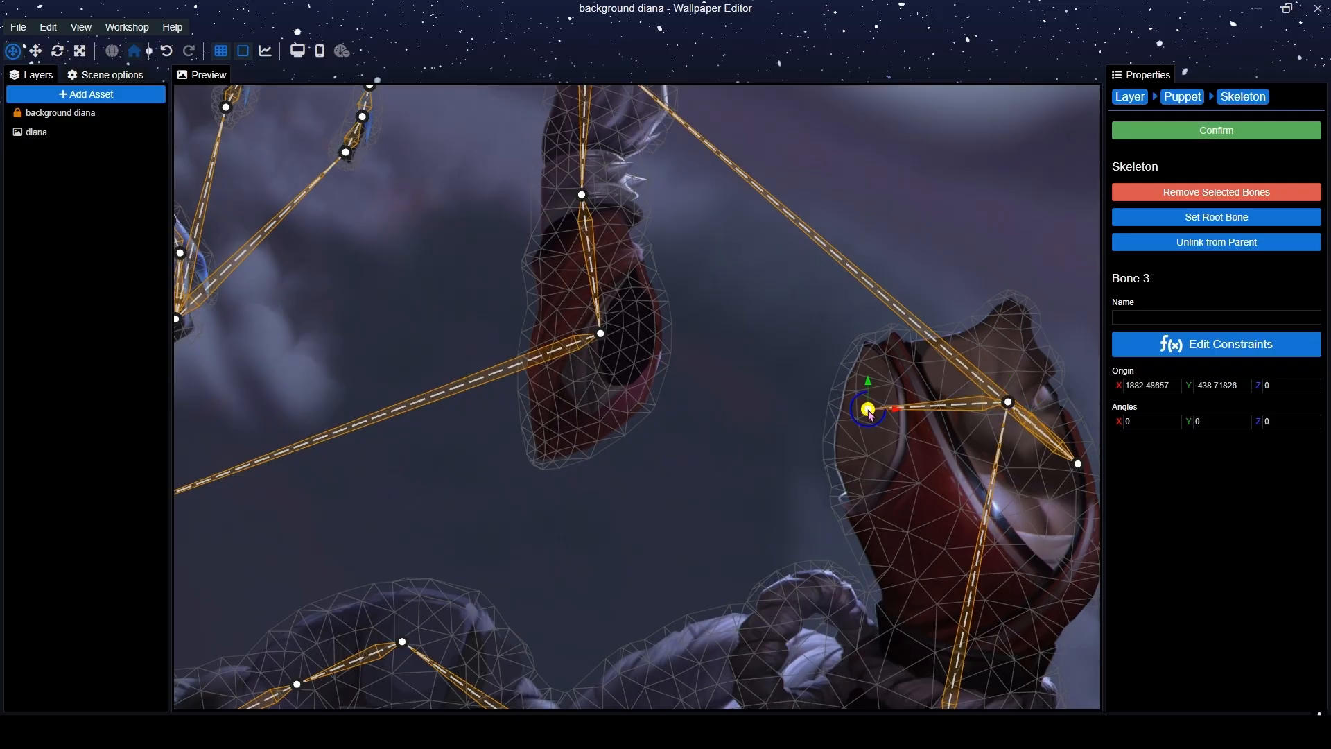
click(871, 416)
scroll(624, 396, down, 5)
scroll(721, 526, up, 3)
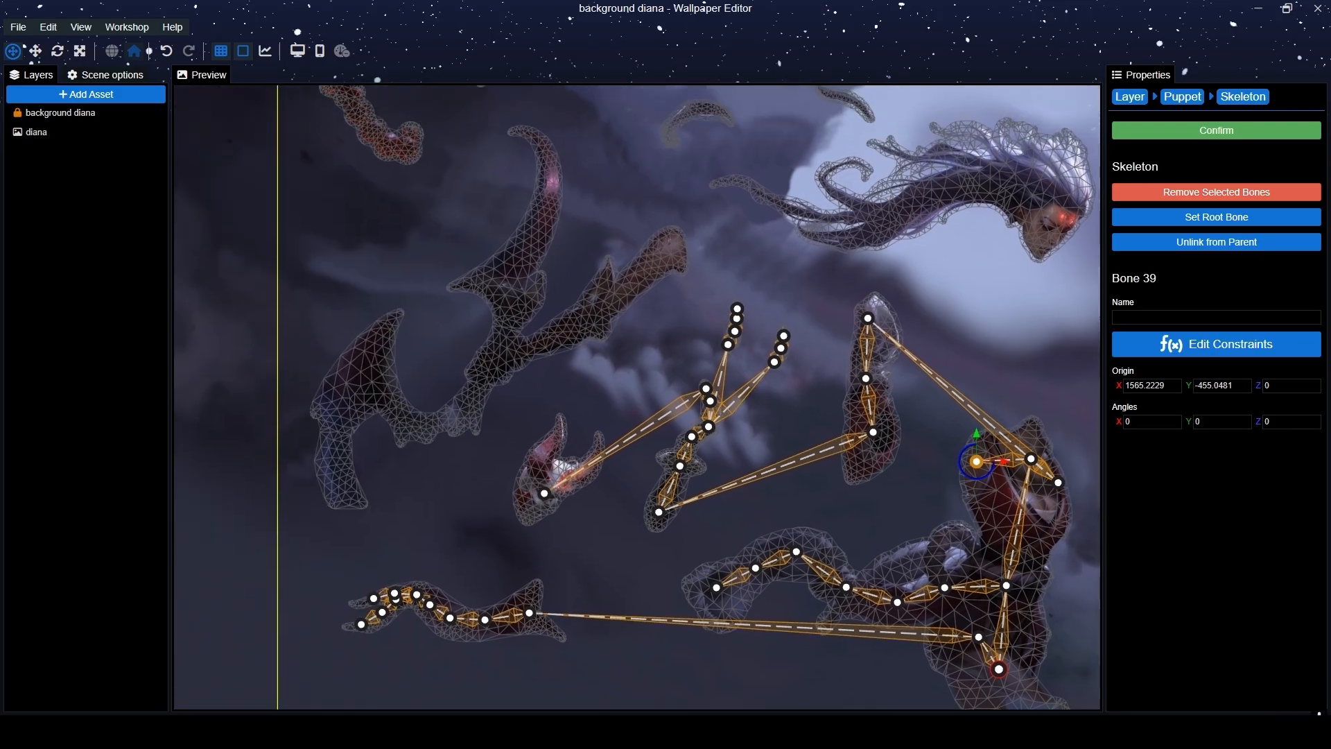
scroll(735, 518, up, 2)
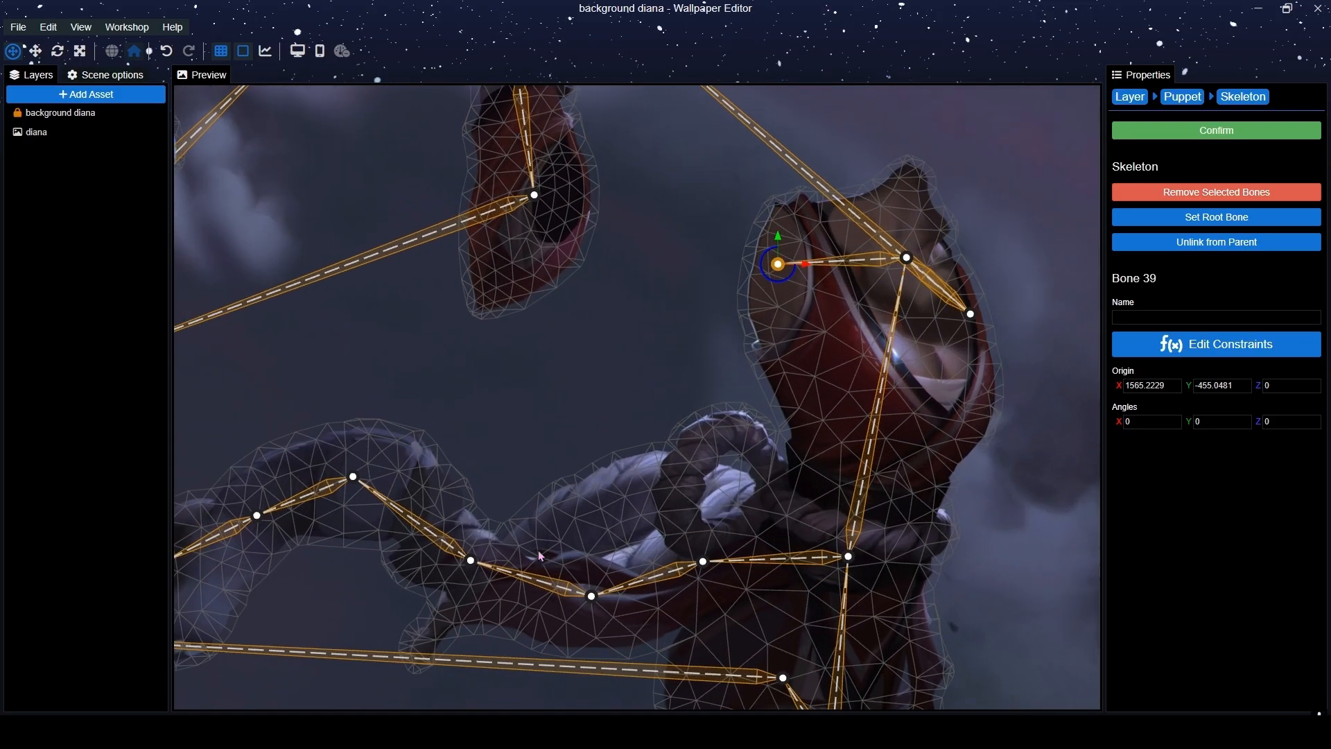
click(472, 562)
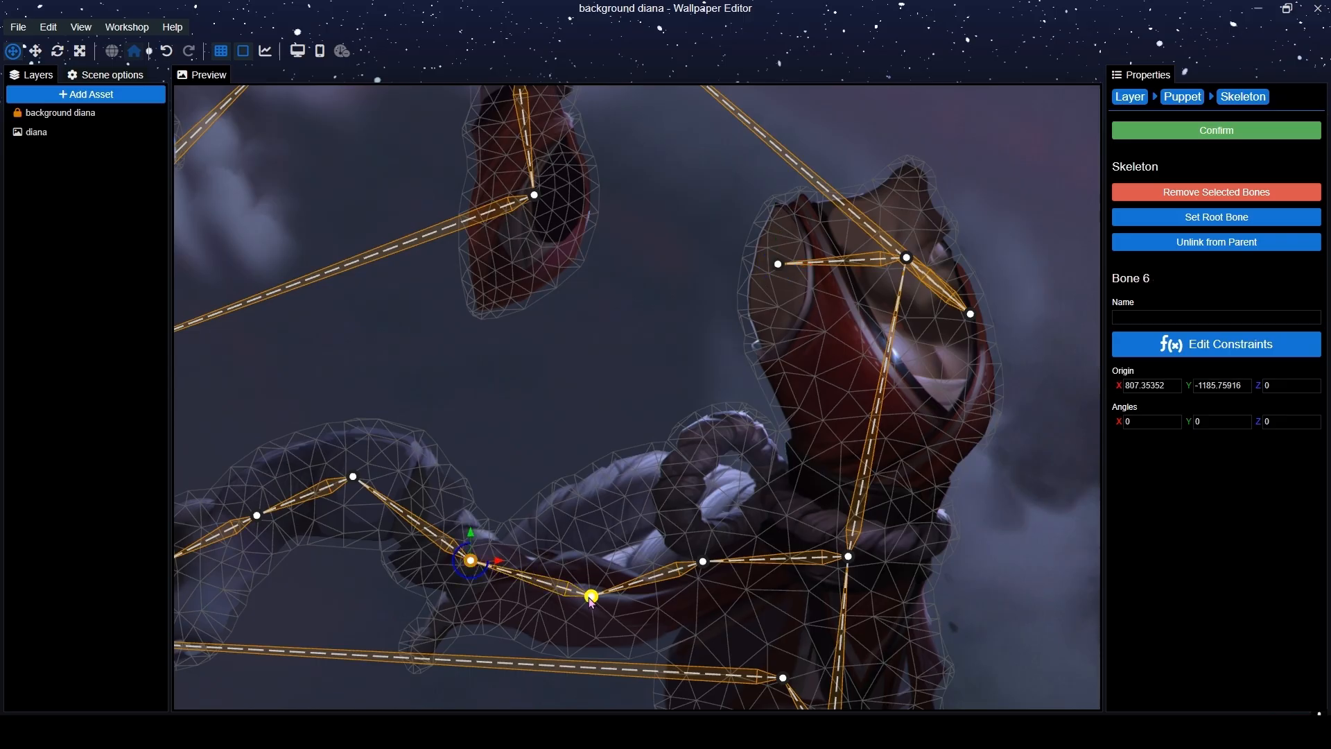
scroll(585, 594, down, 5)
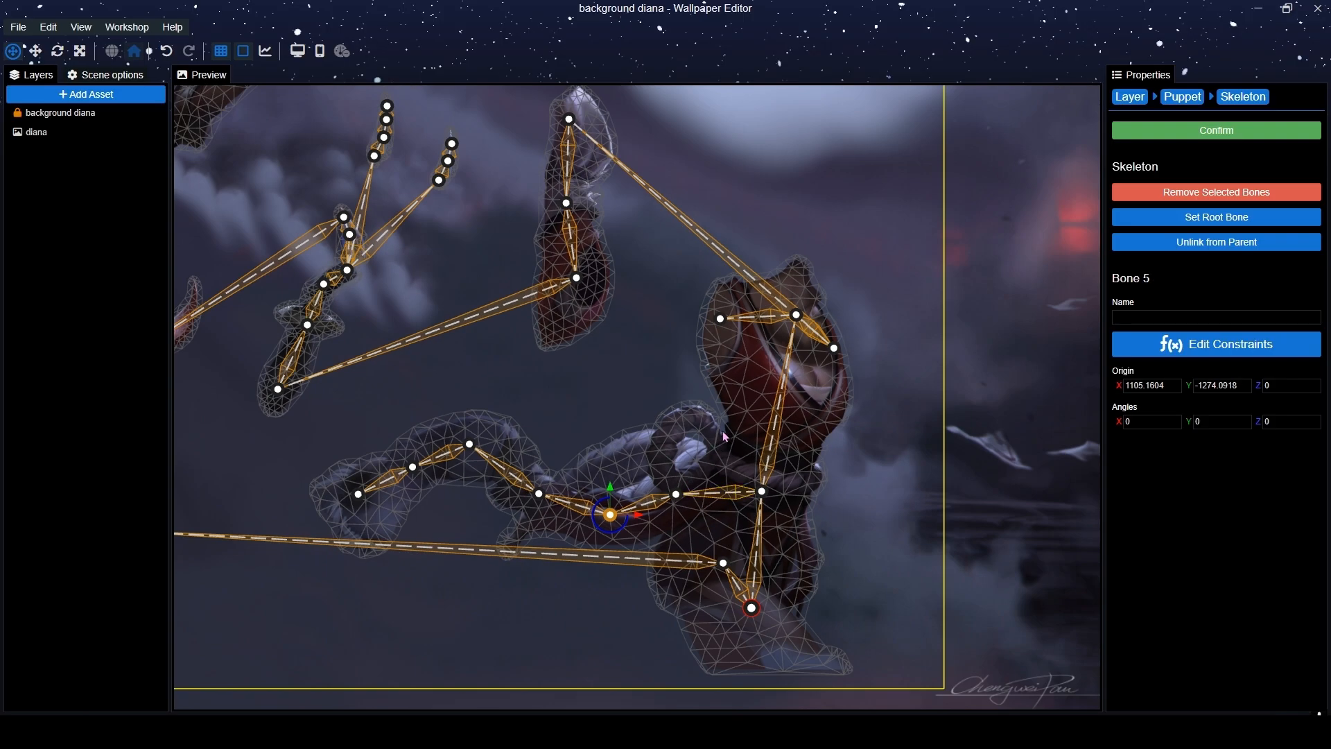
Reselect the new shoulder bone and add a chain of four bones from the brown end of the large horned piece to its fork.
scroll(739, 376, up, 2)
click(739, 376)
scroll(601, 355, up, 3)
scroll(600, 355, up, 4)
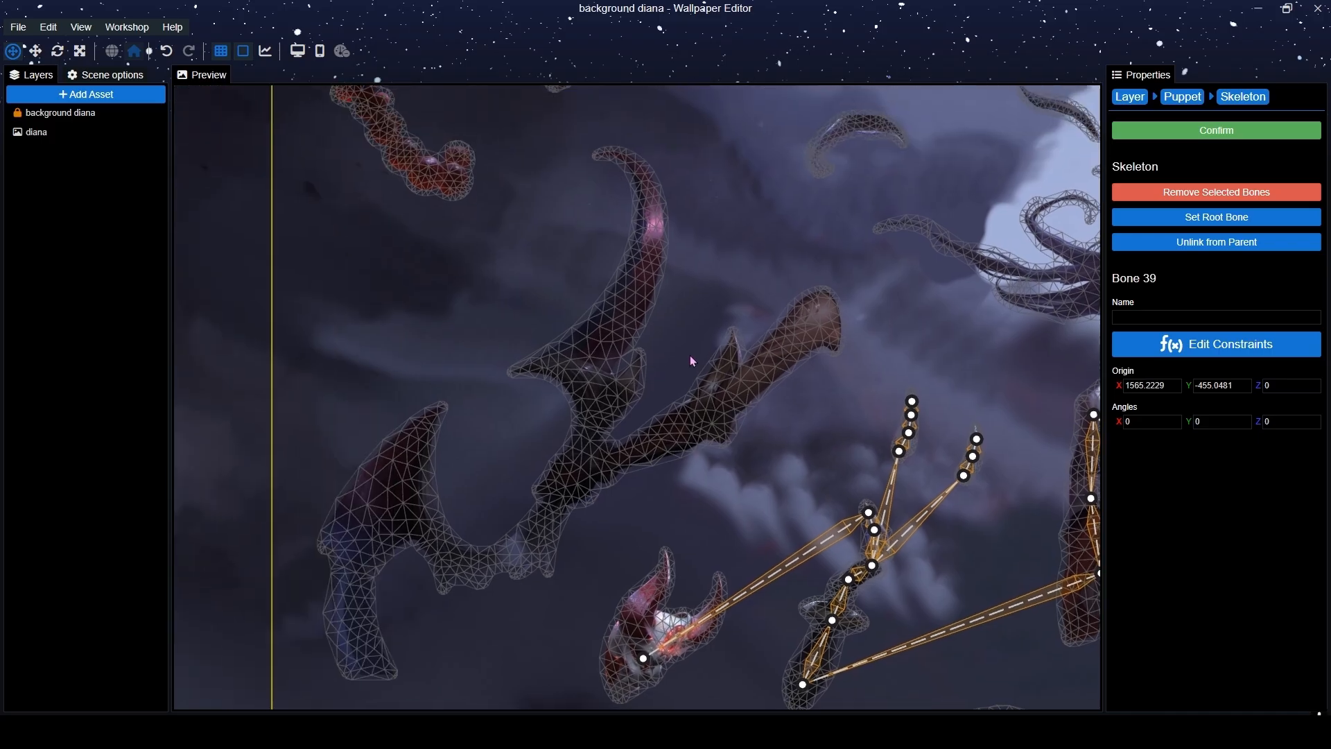
click(797, 392)
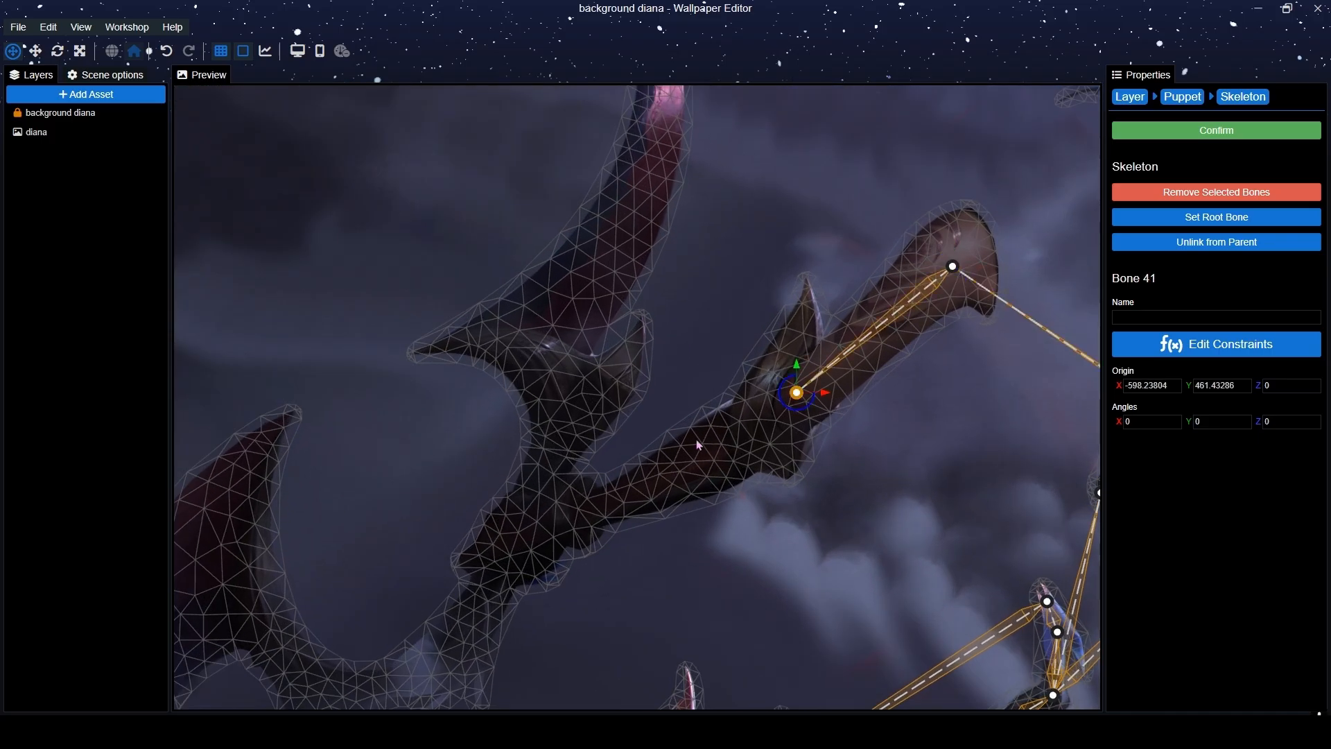
click(655, 477)
click(559, 505)
Extend the large horned piece's chain with one more bone at the centre of the fork.
scroll(559, 506, down, 3)
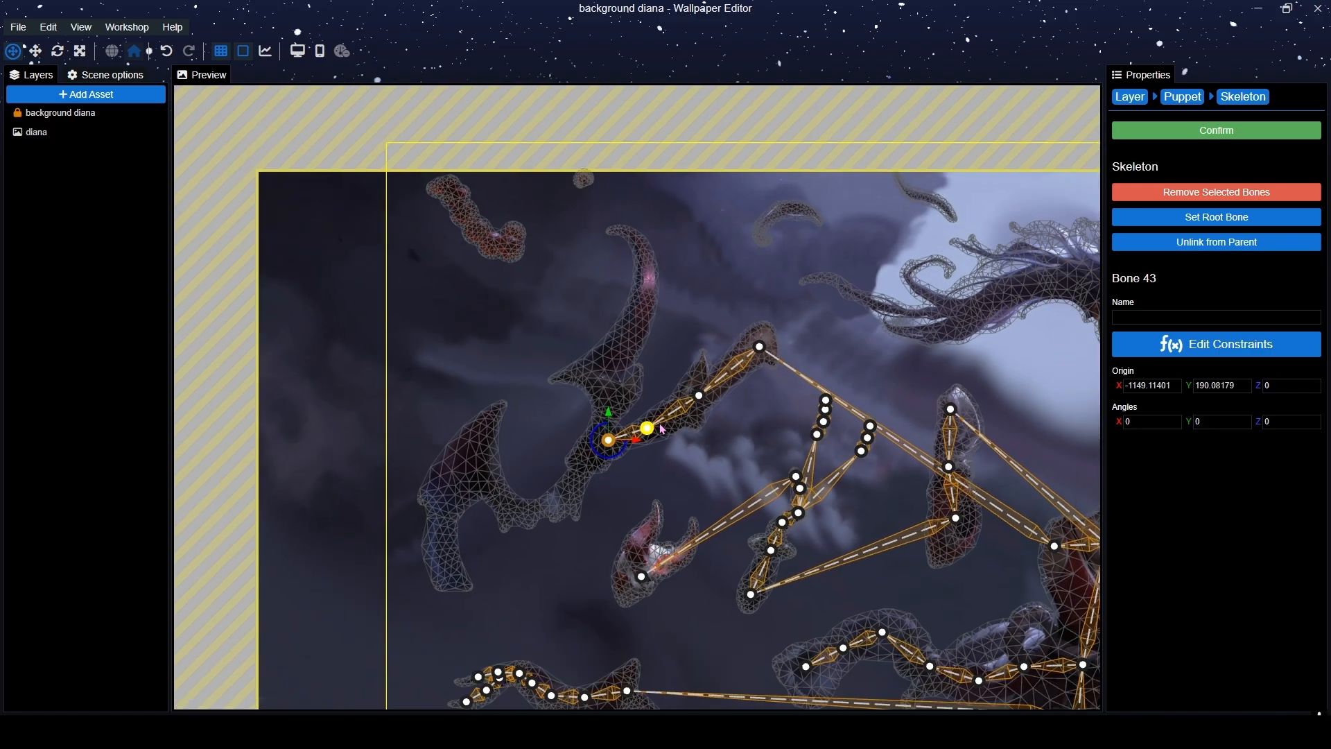
scroll(525, 438, up, 1)
scroll(525, 439, up, 2)
right_click(550, 479)
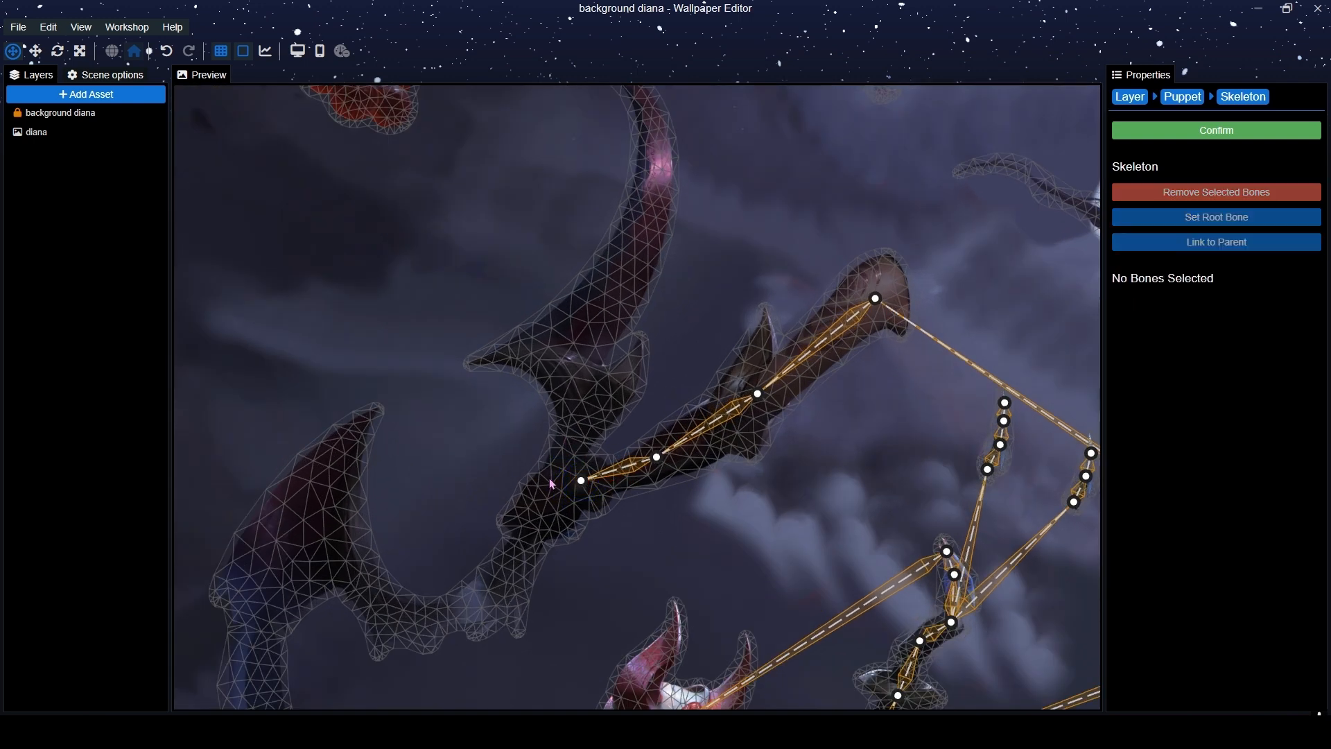
scroll(582, 480, down, 2)
scroll(595, 477, up, 2)
click(543, 478)
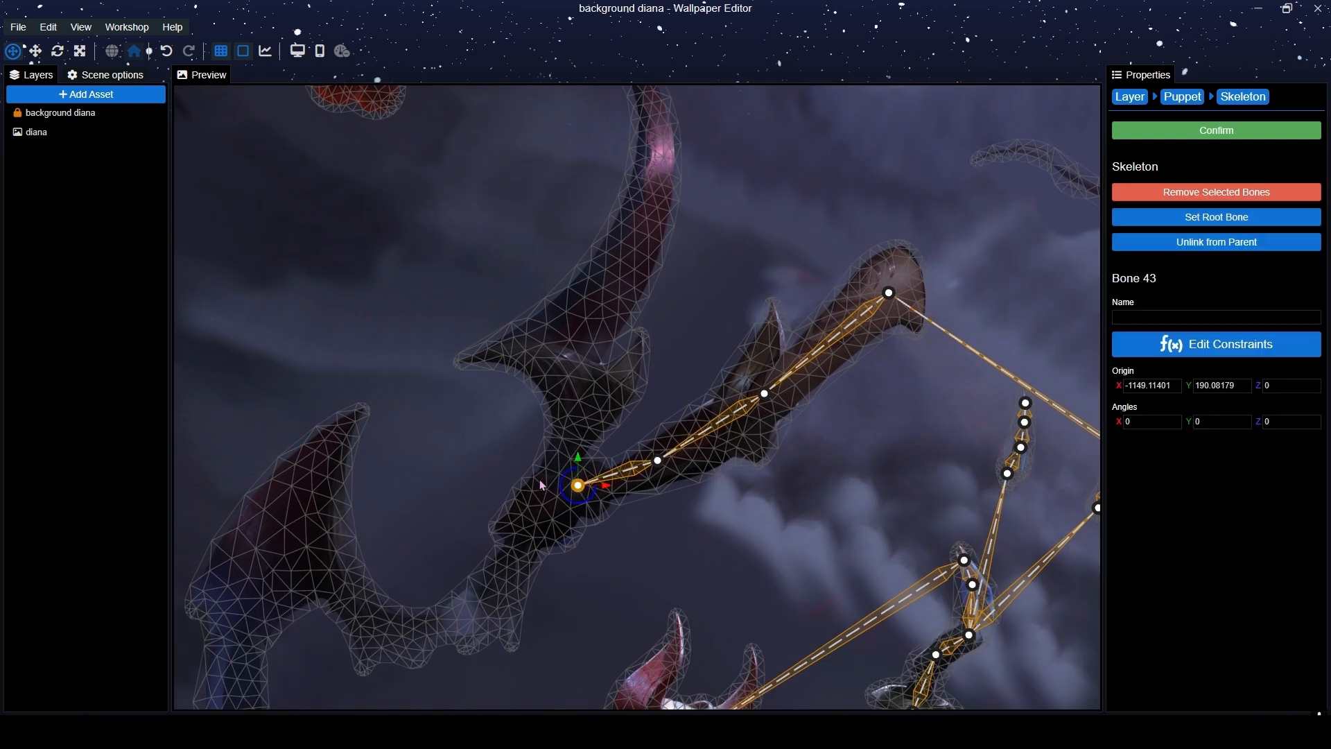
scroll(592, 455, down, 3)
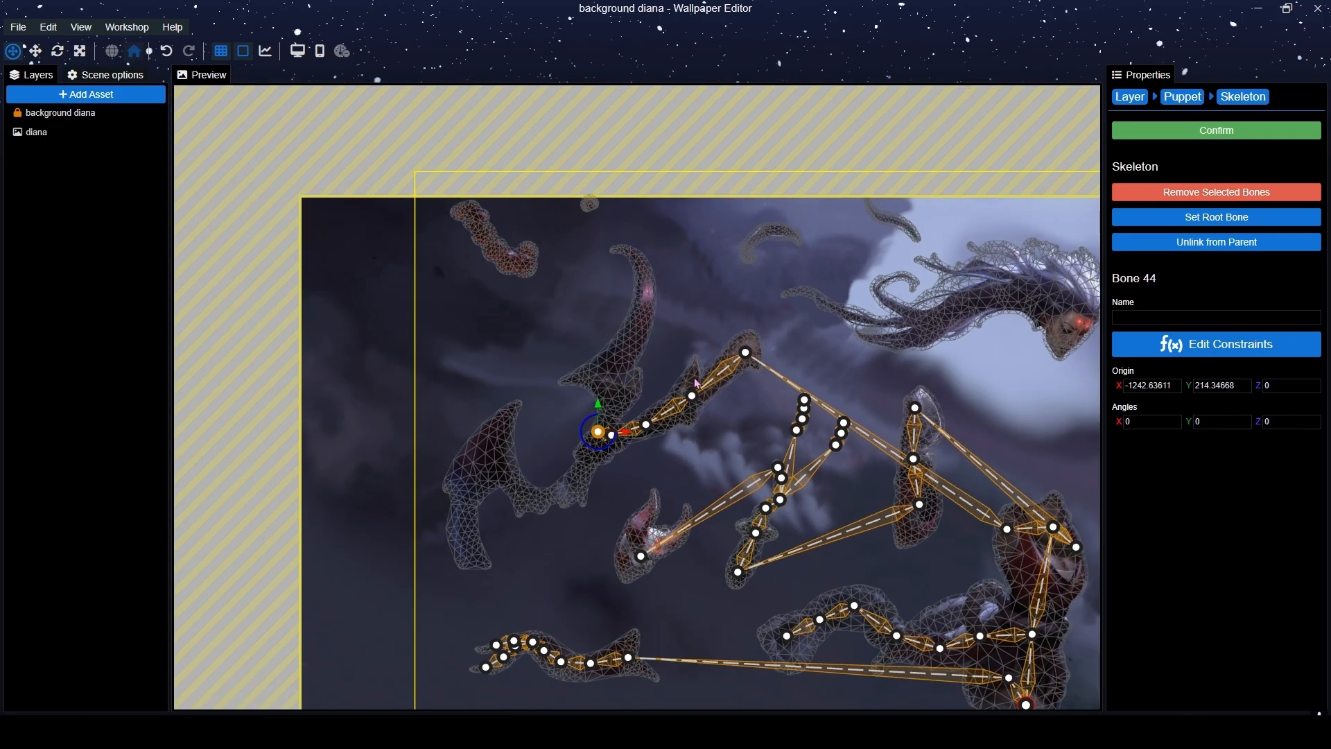
scroll(920, 464, up, 3)
scroll(662, 444, up, 3)
scroll(645, 416, down, 4)
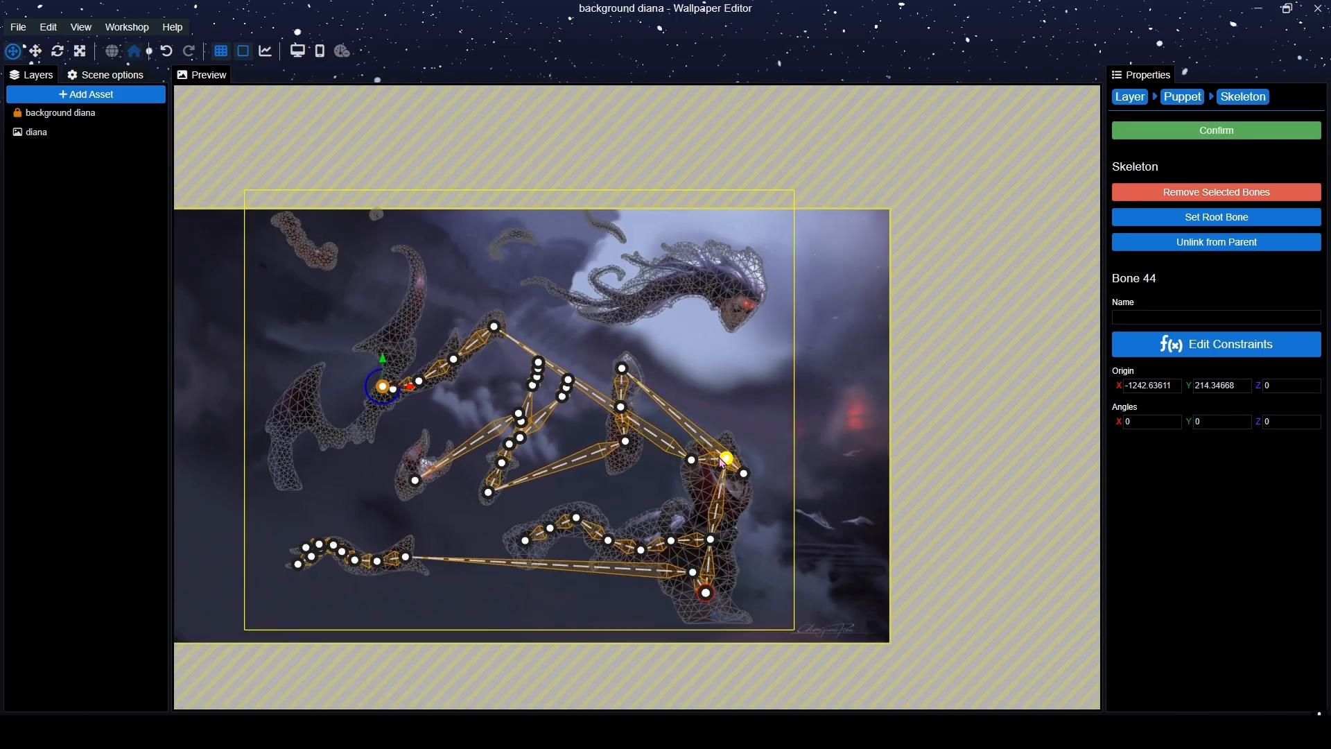
Save the project, add a bone on the neck parented to the upper-chest bone, and reselect the upper-chest bone.
scroll(725, 478, up, 4)
scroll(723, 480, up, 4)
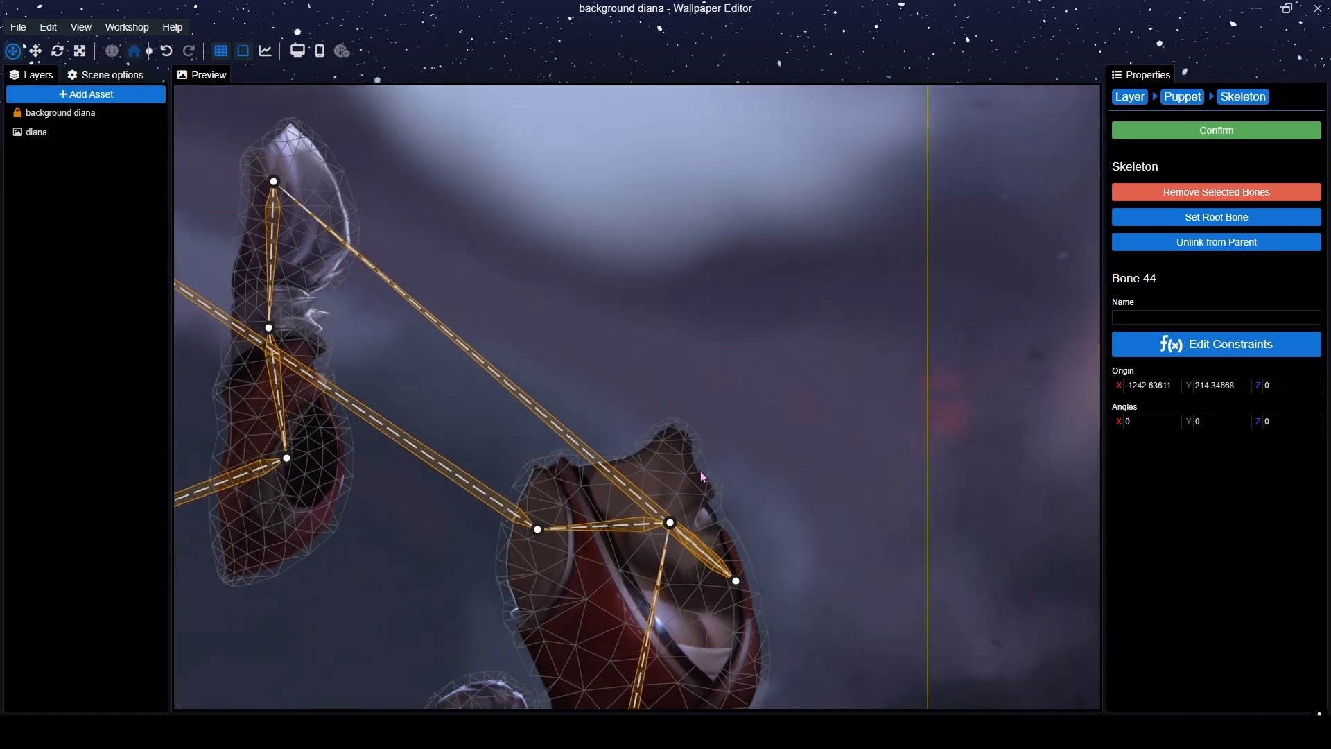
click(674, 536)
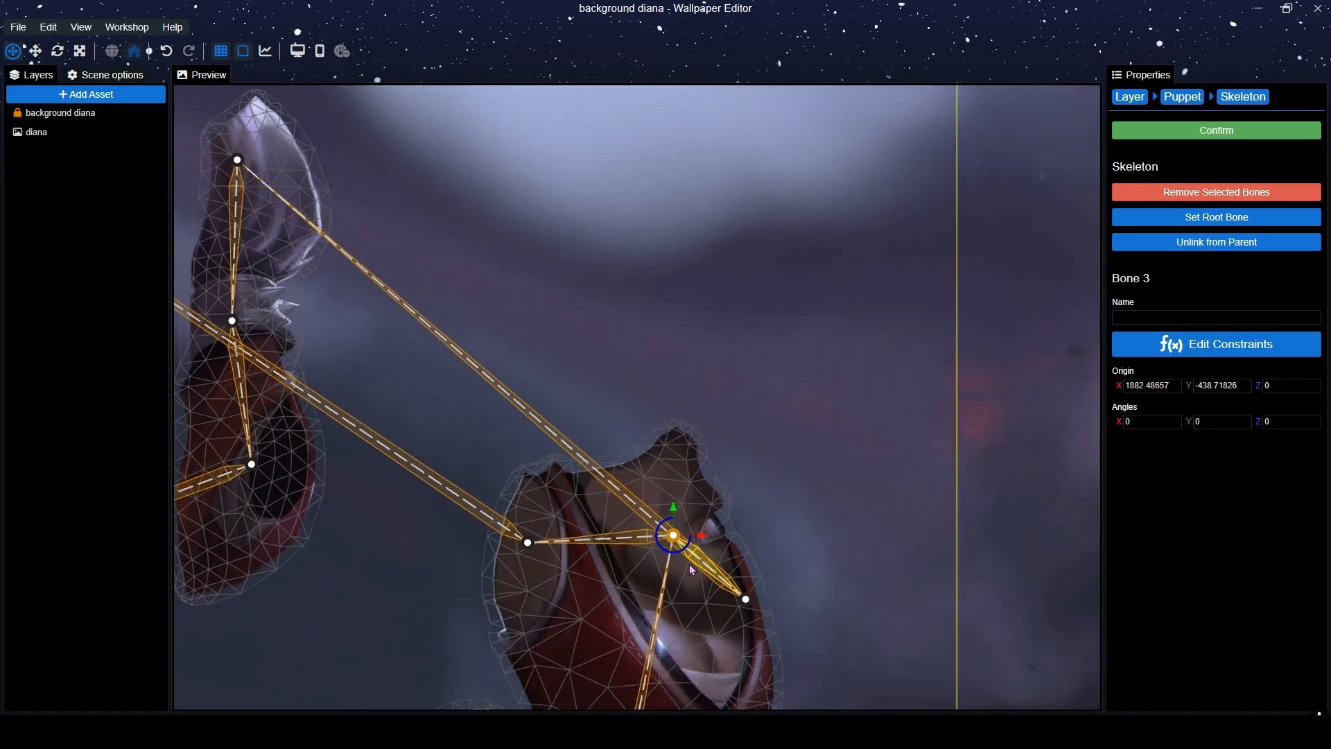
key(ctrl+s)
click(689, 472)
click(676, 537)
Add a chain of three bones from the middle of the red bead strand to its upper end, parented to the upper-chest bone.
scroll(747, 538, down, 8)
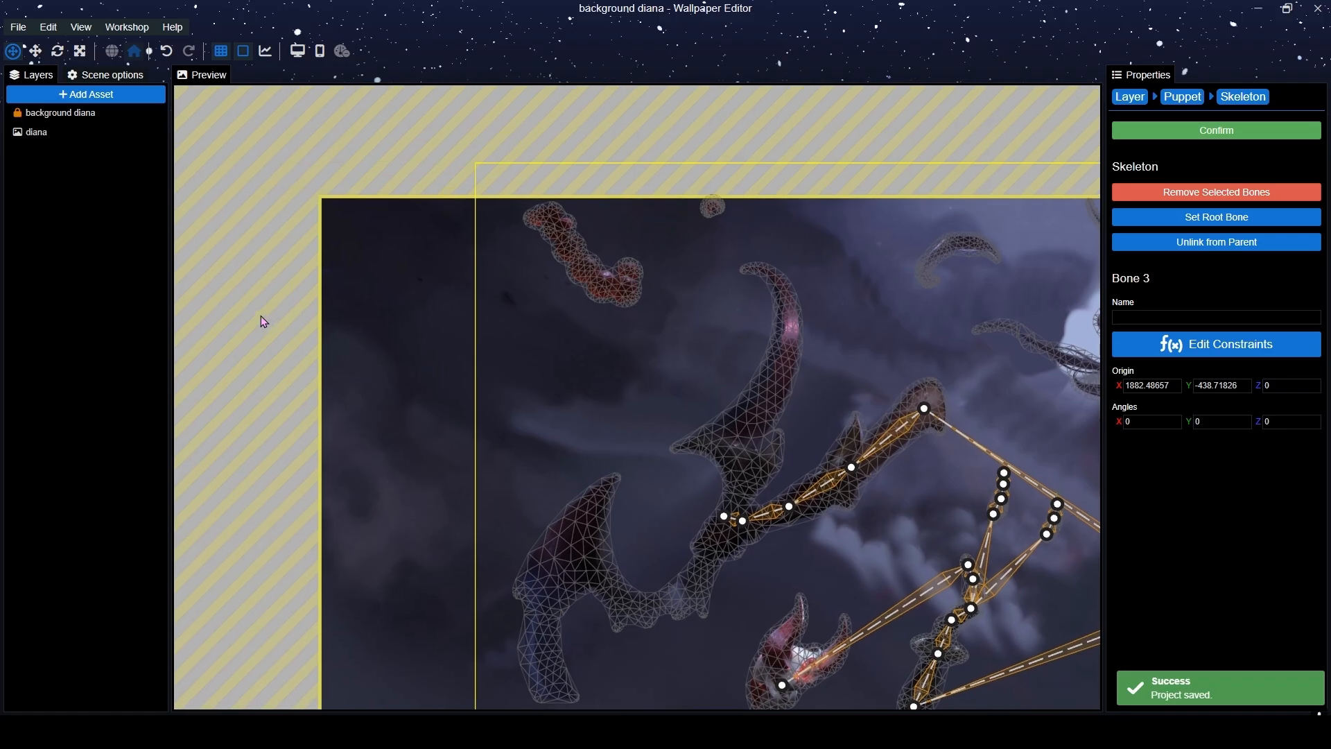
scroll(603, 332, up, 5)
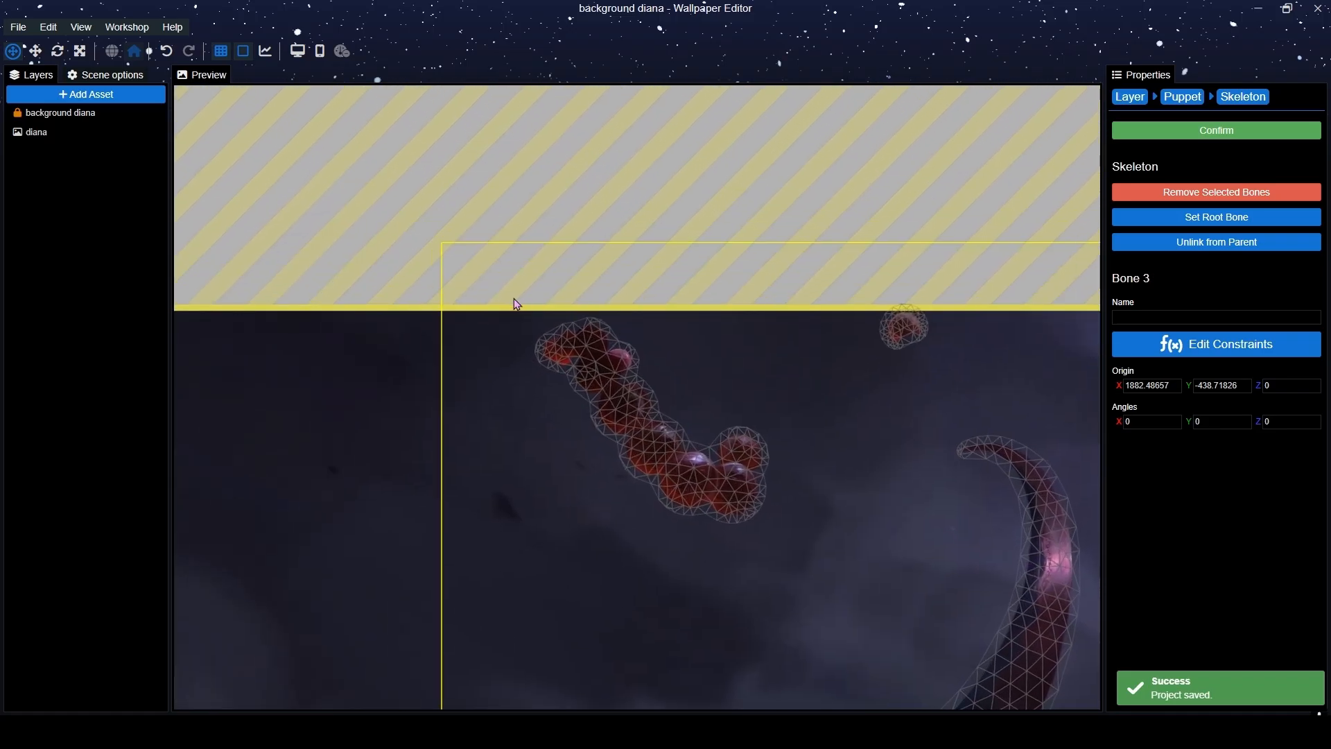
scroll(659, 375, up, 5)
click(595, 486)
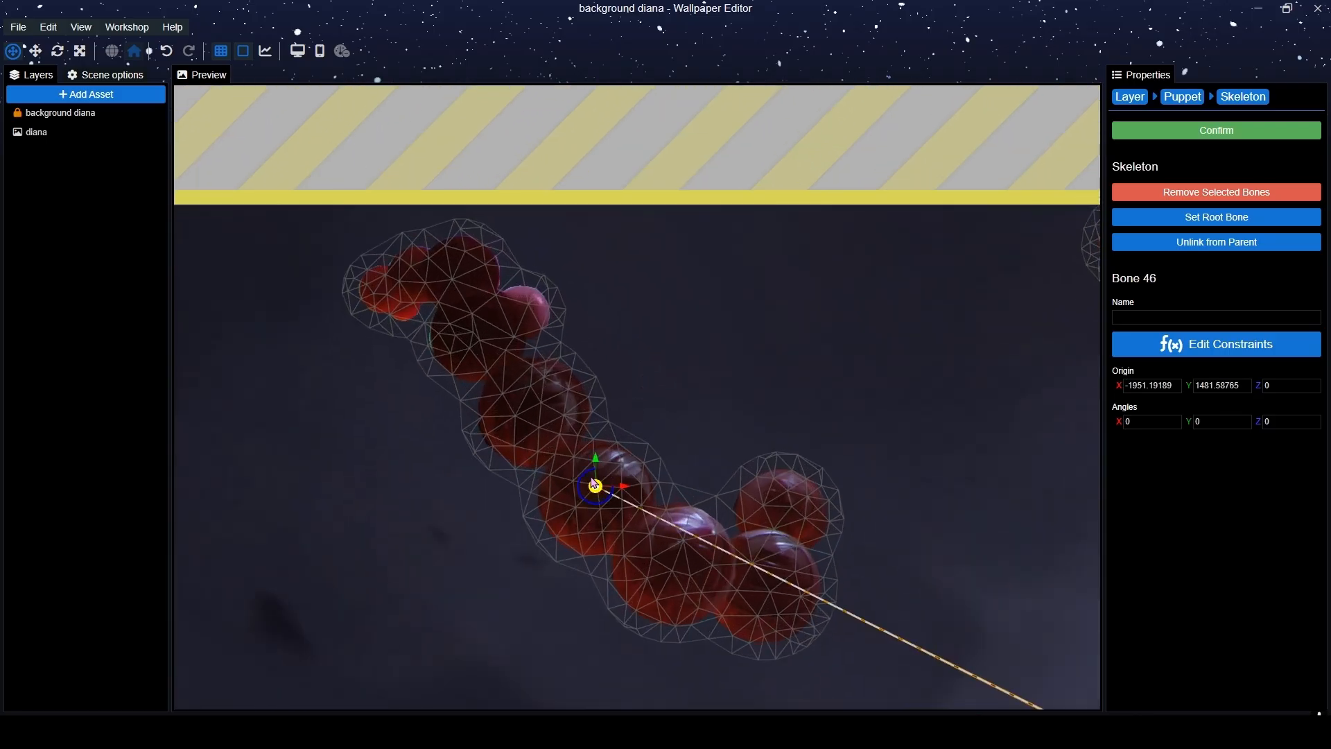
click(504, 371)
Branch two bones from the strand's middle bone through its lower beads, and add one more on the detached bead.
click(764, 556)
click(804, 507)
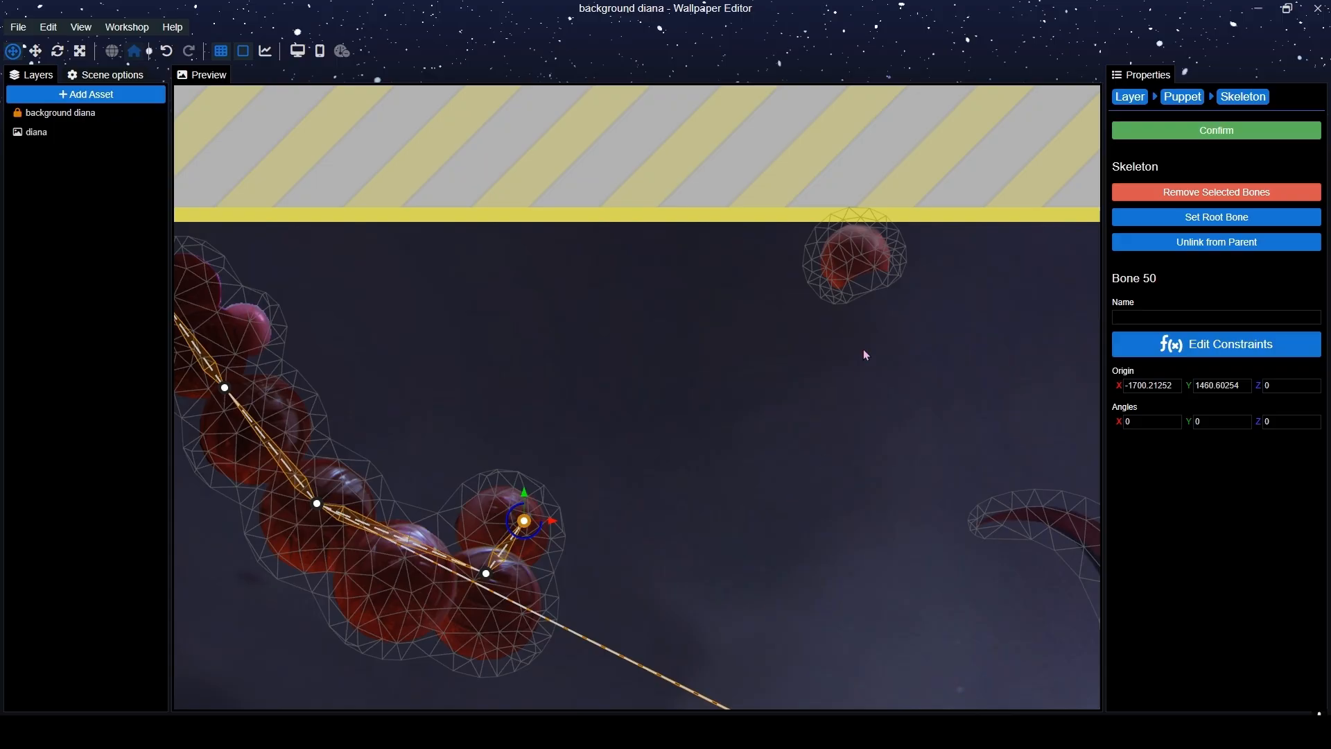
click(860, 266)
scroll(842, 444, down, 5)
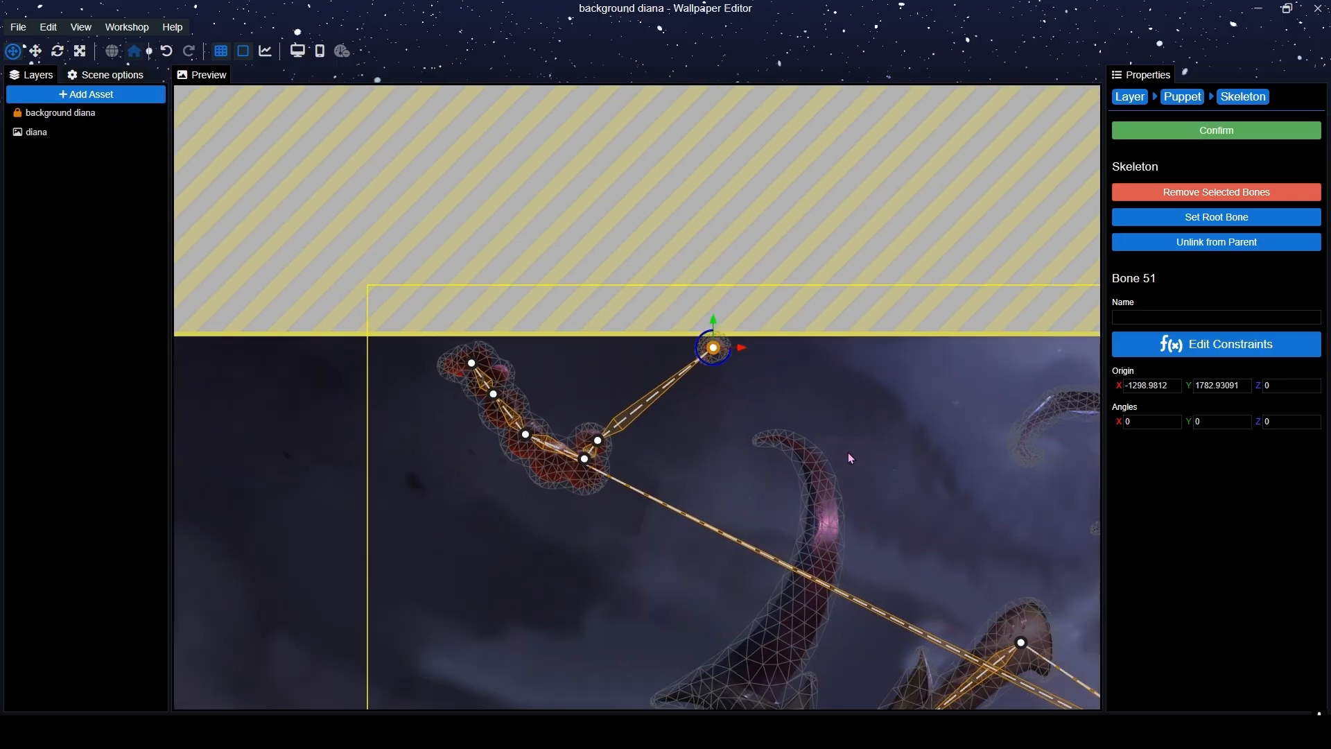
Add a bone on the forehead of the head piece, parented to the neck bone, and save the project.
scroll(911, 477, up, 4)
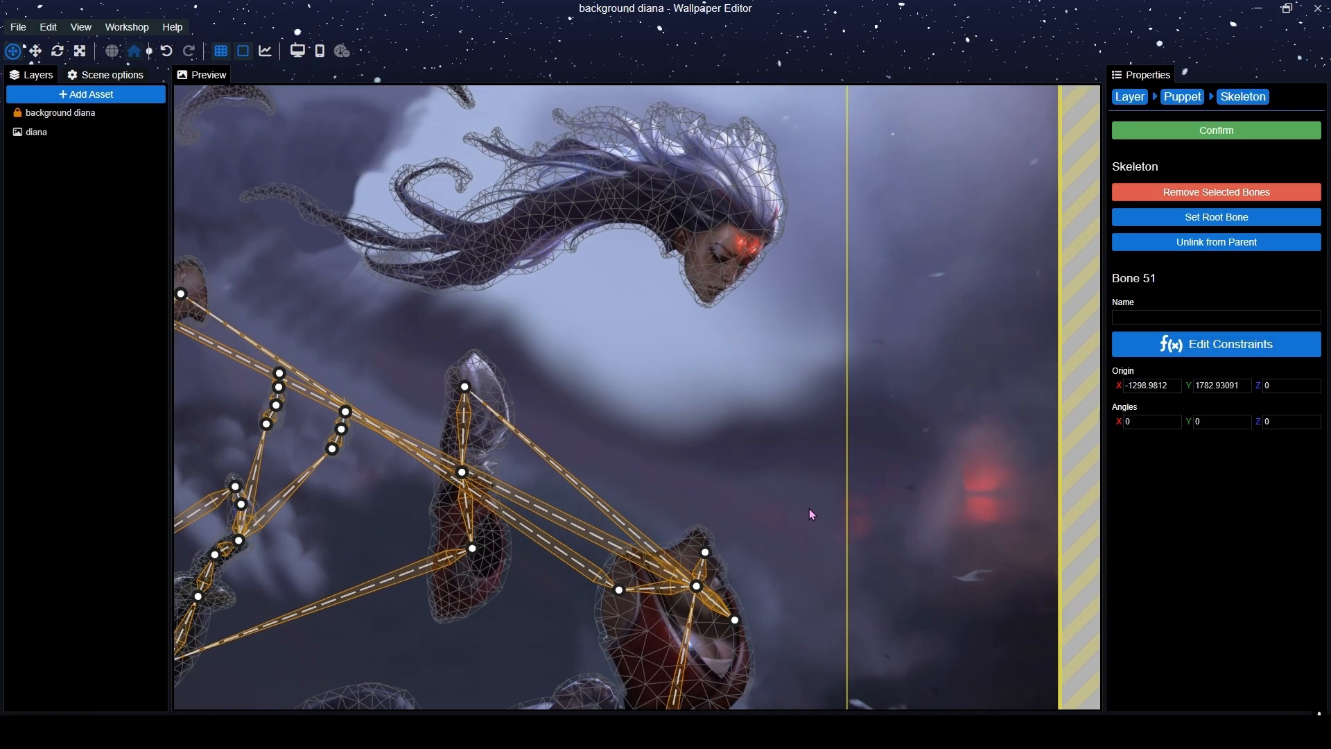
drag(698, 224, 742, 388)
scroll(742, 388, up, 5)
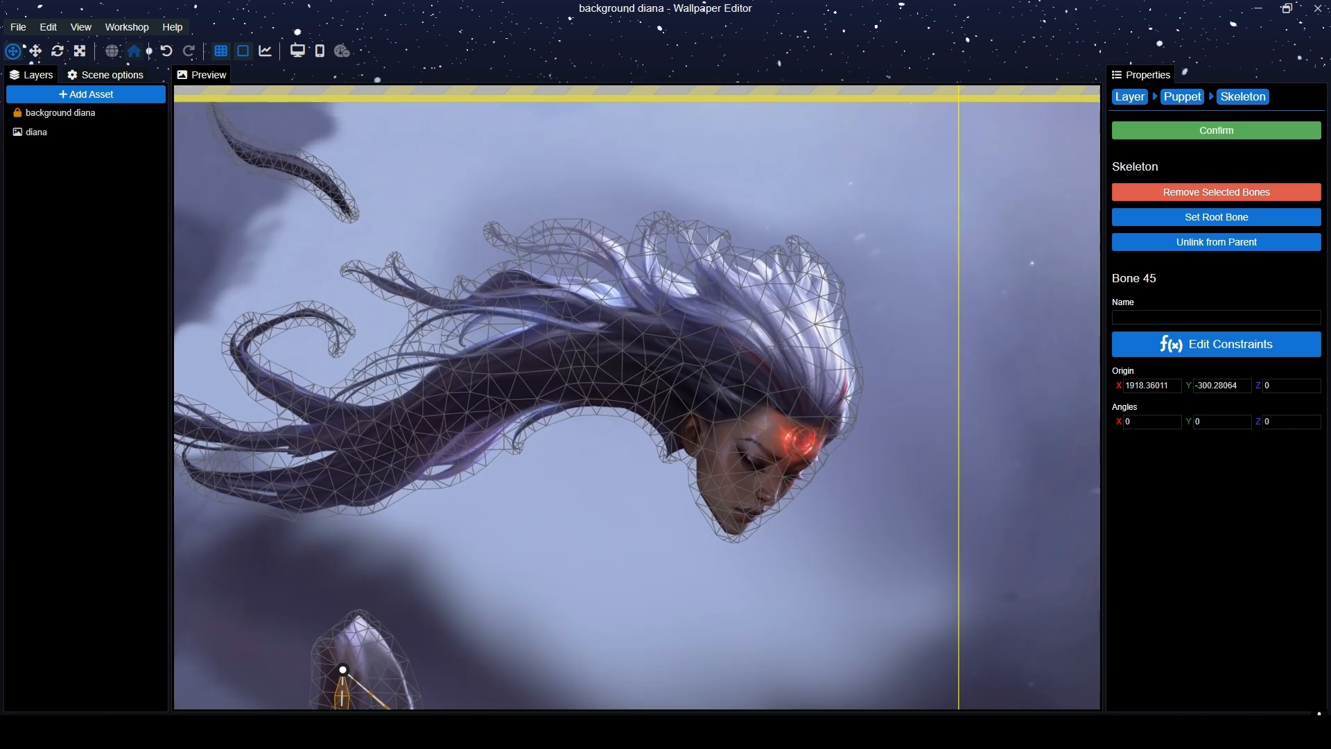
click(808, 463)
scroll(810, 416, up, 3)
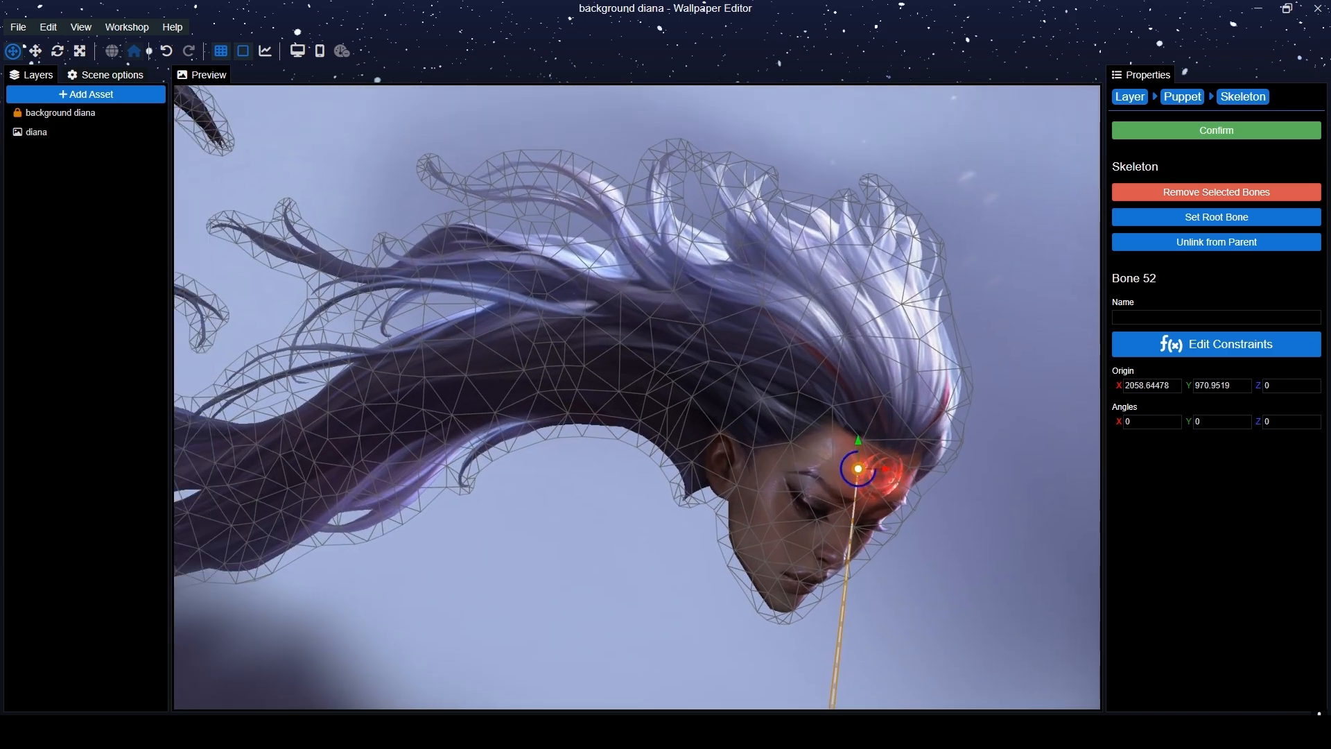
key(ctrl+s)
Add a chain of five bones from the forehead bone along the upper long strand of hair.
scroll(884, 400, down, 3)
drag(725, 351, 829, 393)
scroll(830, 393, up, 1)
click(883, 420)
click(790, 385)
click(714, 370)
click(638, 368)
click(553, 350)
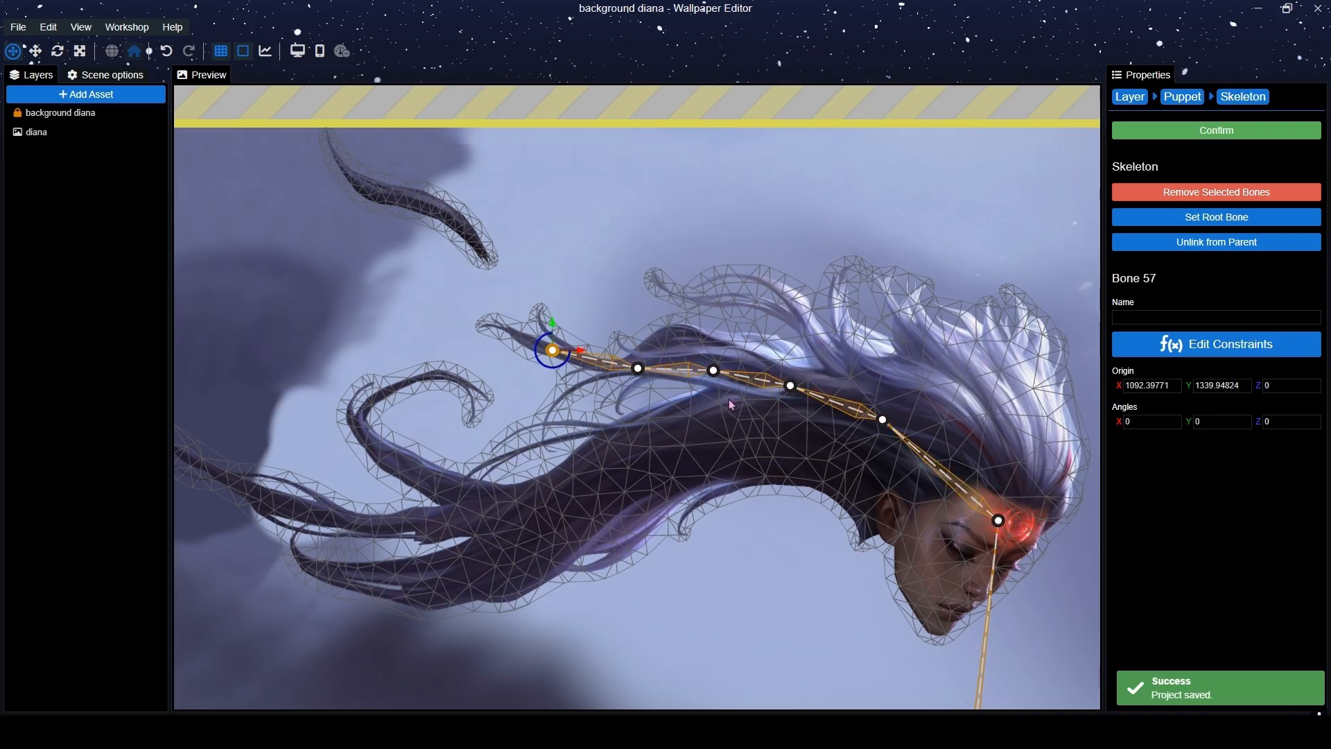
Add a chain of six bones along the main lower hair mass to its far tip, branching from the second hair bone.
click(791, 387)
click(670, 436)
click(562, 494)
click(483, 519)
drag(483, 519, 760, 503)
click(600, 501)
click(487, 460)
click(423, 417)
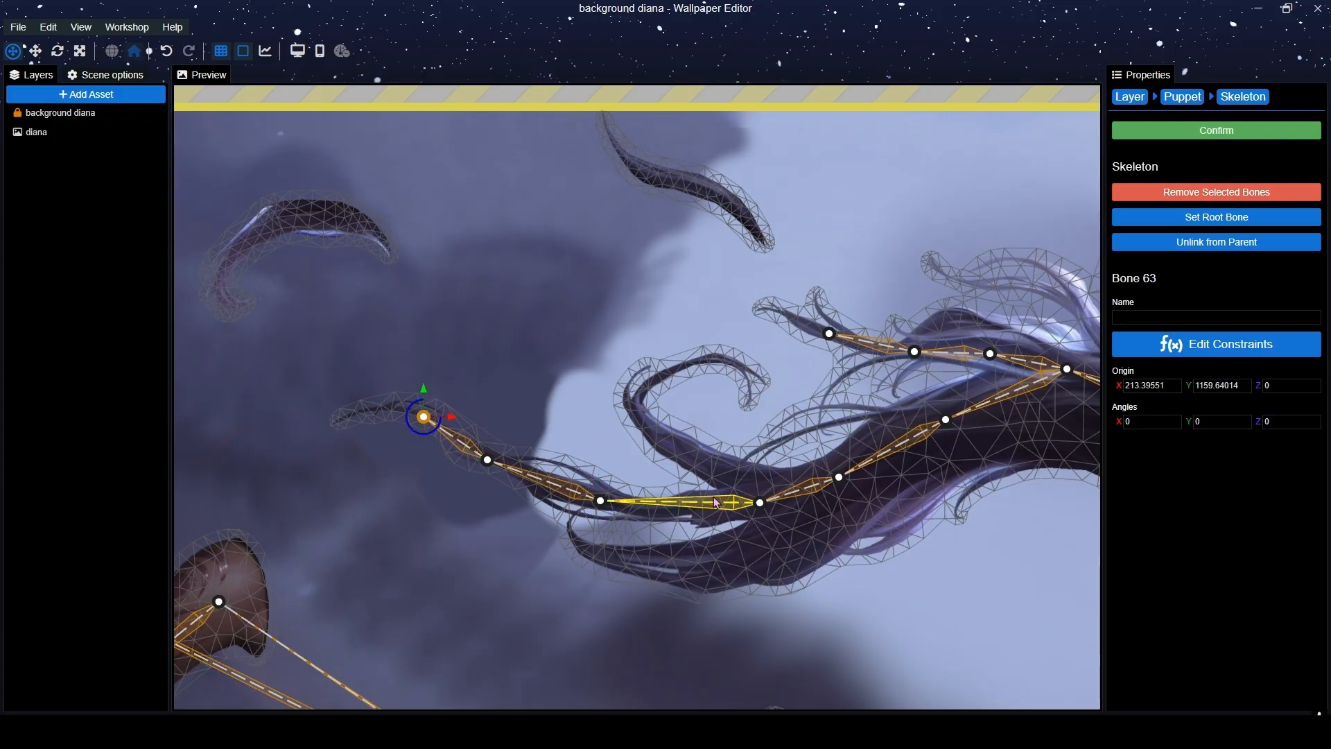
Add a chain of six bones along the curled hair strand, branching from the second bone of the lower hair chain.
drag(952, 485, 740, 498)
click(628, 491)
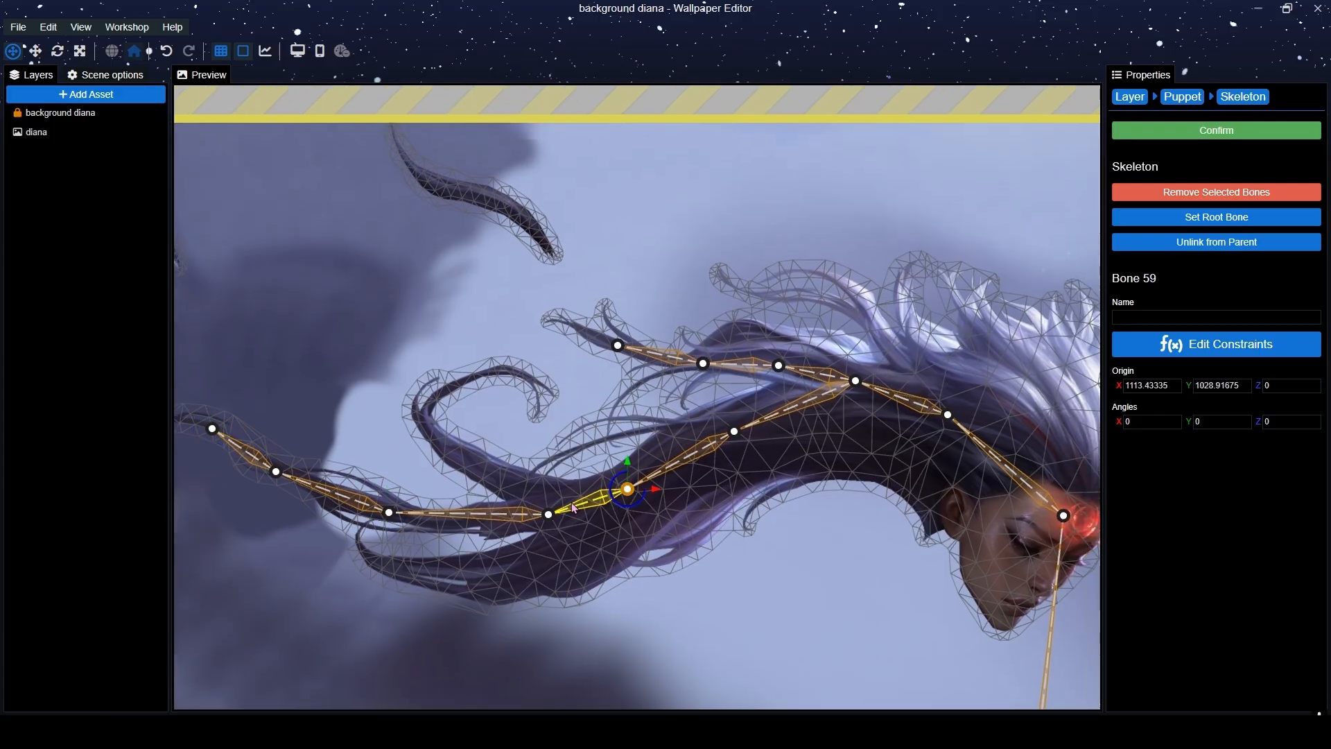
click(590, 501)
click(518, 483)
click(457, 453)
click(428, 410)
click(454, 381)
click(501, 371)
Add a chain of three bones up the white strand behind the crown, branching from the first hair bone.
drag(769, 396, 556, 463)
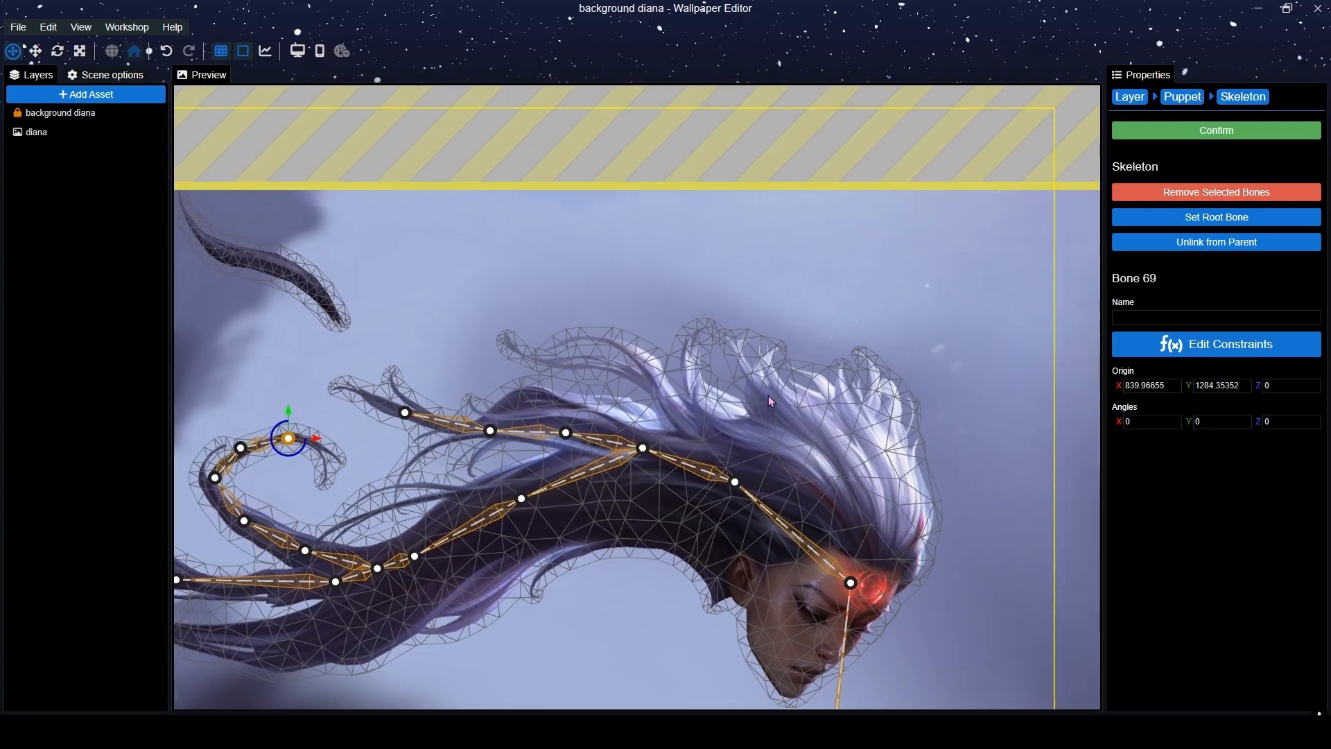
scroll(558, 463, up, 3)
click(766, 511)
click(701, 410)
click(647, 353)
click(566, 332)
Add a chain of four bones from the forehead up the white hair tuft on top of the head.
click(920, 642)
click(877, 506)
click(842, 429)
click(807, 376)
scroll(838, 401, down, 4)
drag(695, 501, 710, 485)
scroll(710, 485, up, 5)
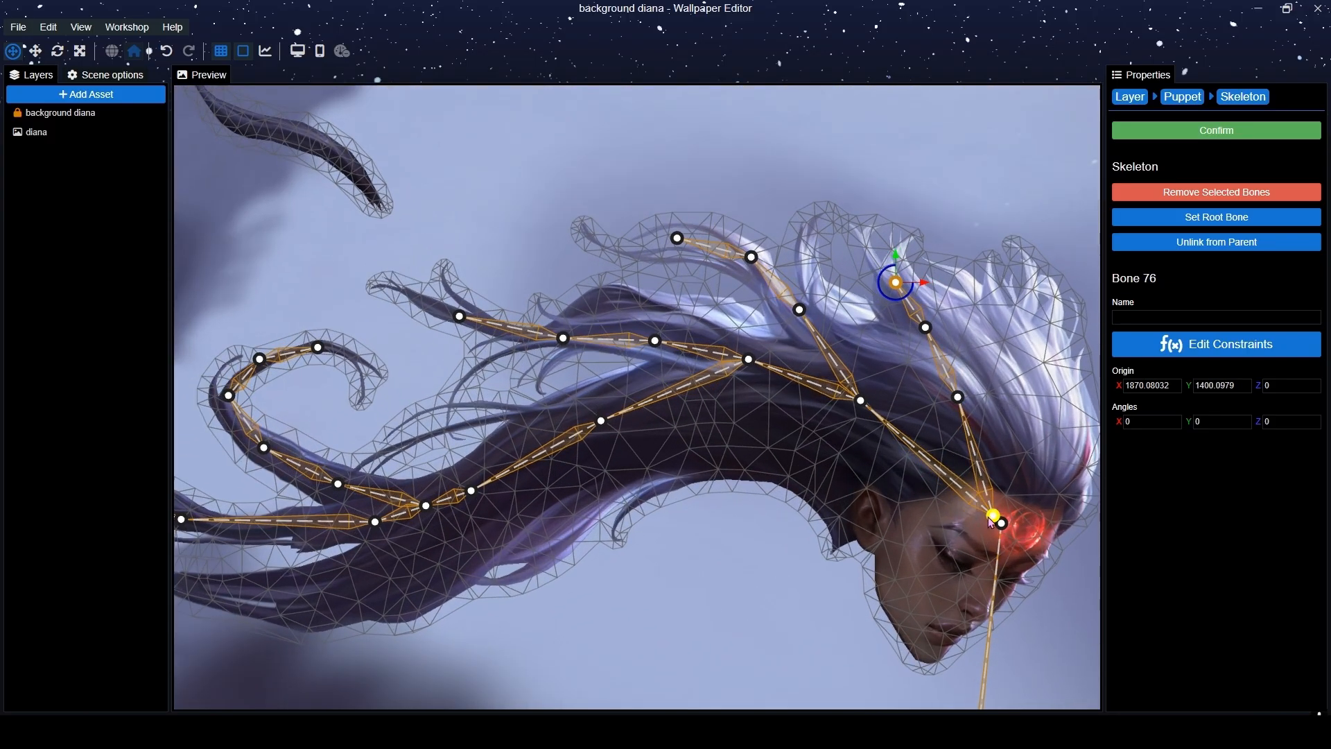
Select the bone beside the forehead bone and add a chain of five bones along the loose hair strand nearest the canvas's upper edge.
click(996, 517)
drag(608, 340, 742, 439)
drag(347, 162, 534, 309)
scroll(534, 309, up, 5)
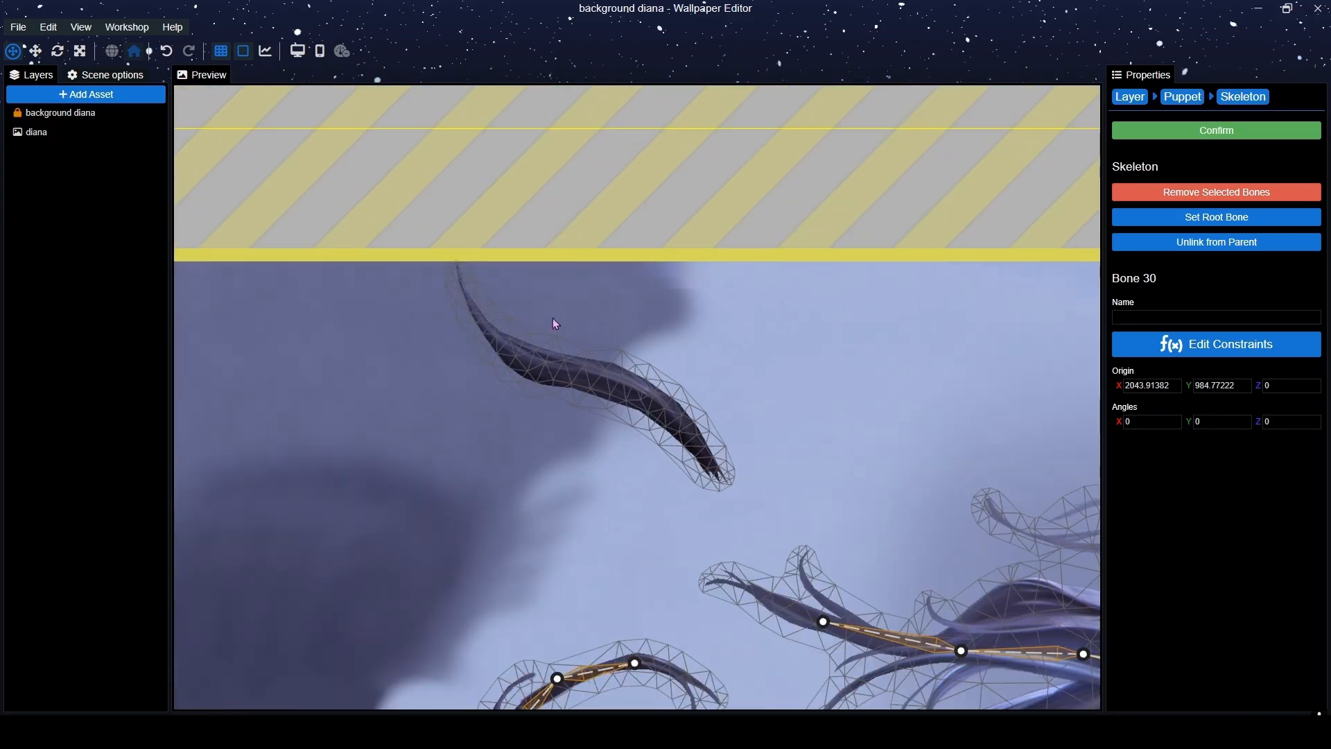
click(738, 490)
click(665, 403)
click(554, 357)
click(467, 338)
click(397, 253)
Add a bone in the hair behind the ear, parented to the forehead bones, and select it.
scroll(628, 344, down, 5)
scroll(627, 346, down, 1)
drag(672, 514, 665, 441)
scroll(676, 511, up, 7)
click(1049, 487)
click(533, 408)
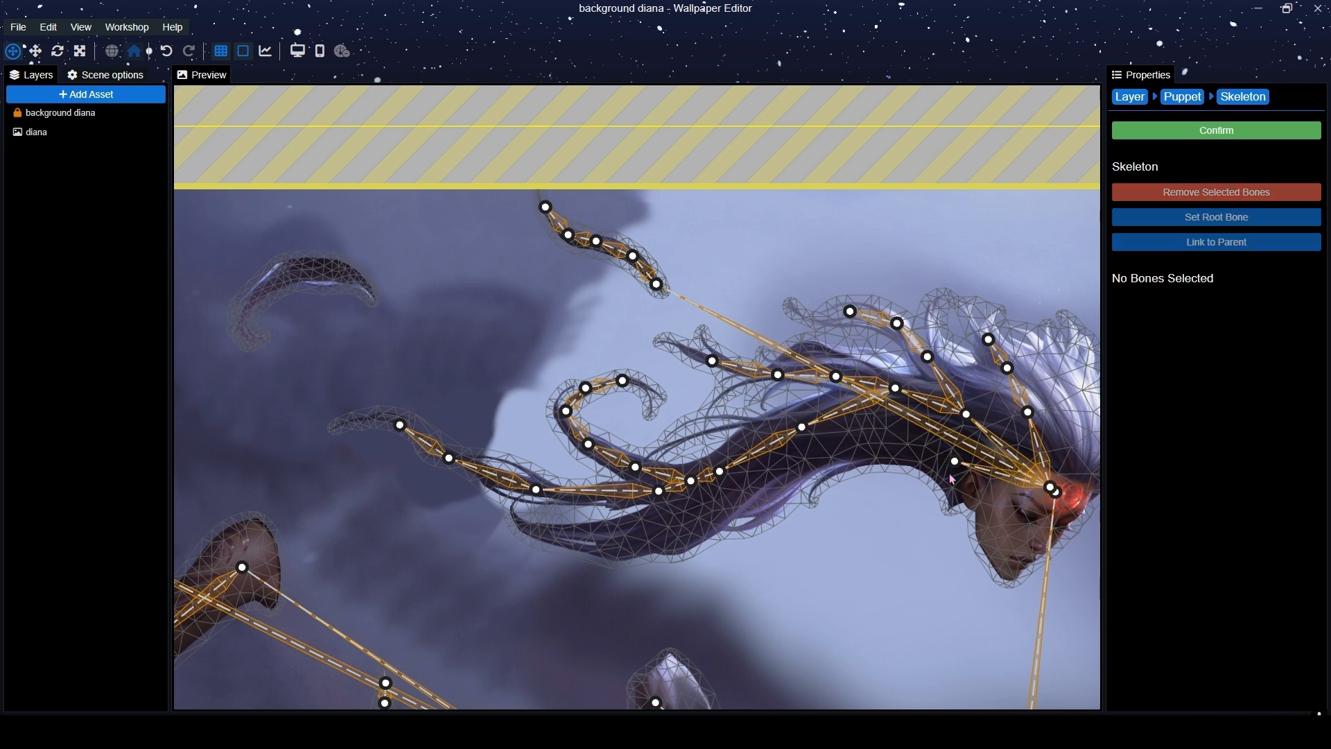
click(955, 461)
scroll(493, 353, up, 5)
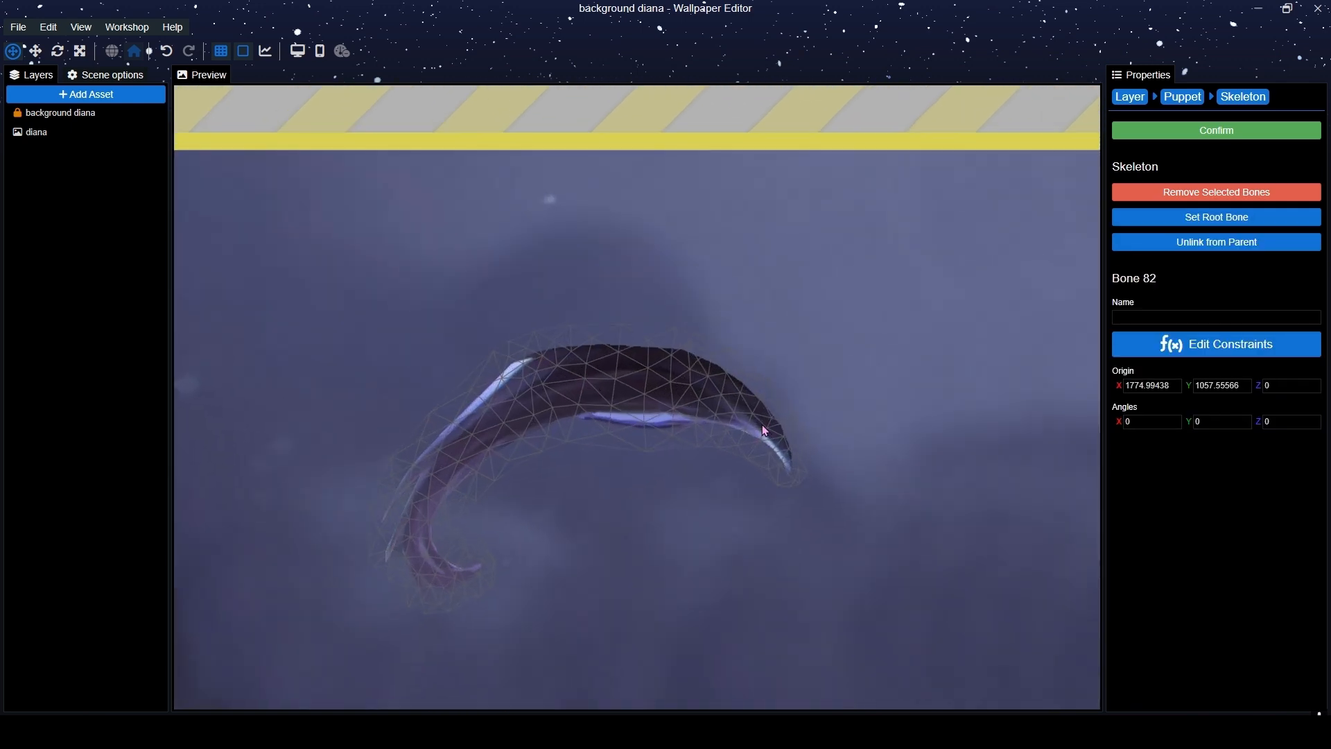
Add a chain of six bones along the detached dark curved hair strand, parented to the bone behind the ear, and confirm the skeleton.
click(762, 425)
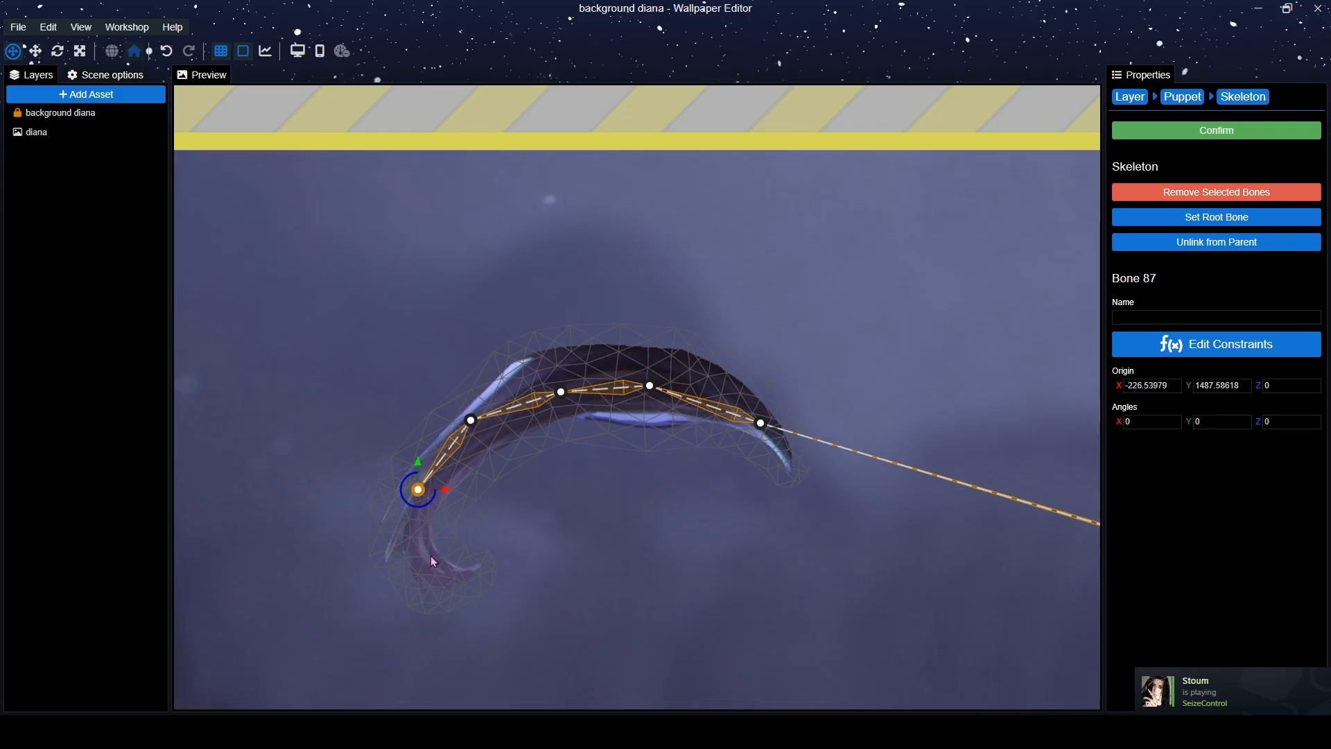
click(431, 558)
scroll(676, 419, down, 6)
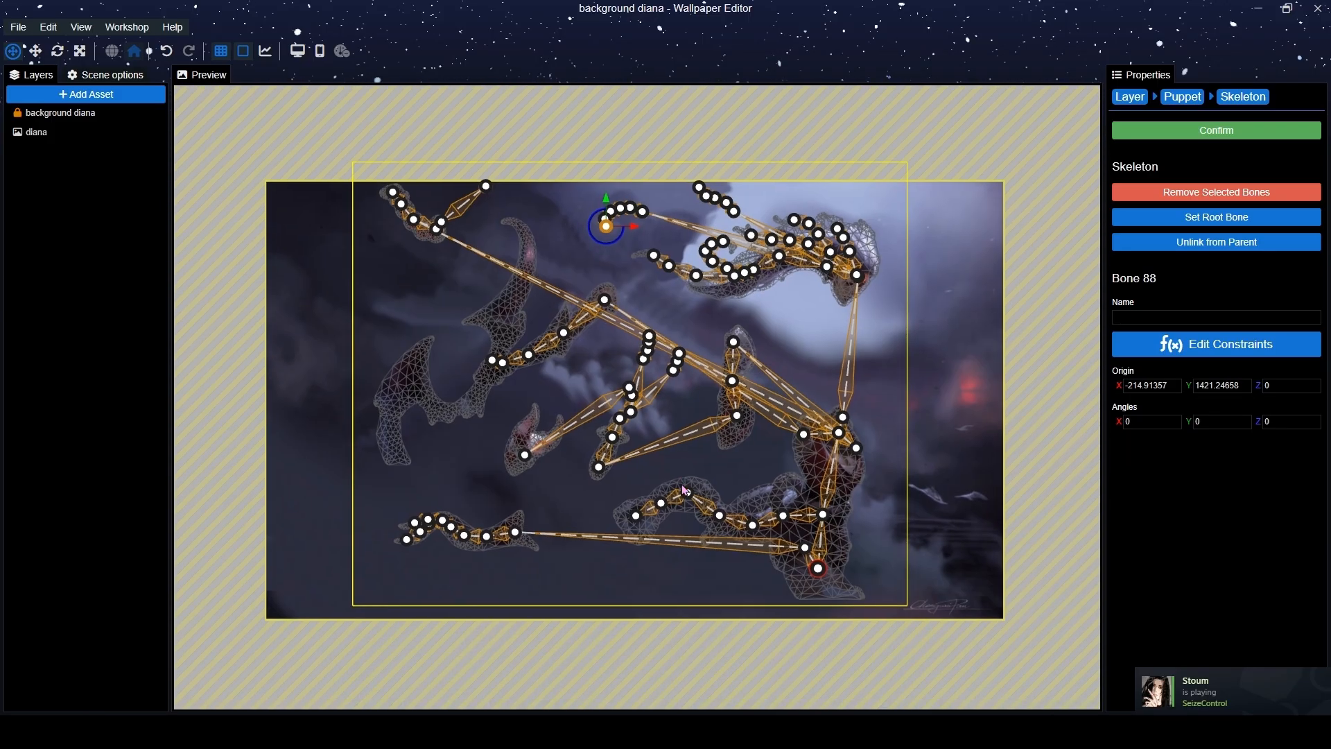
scroll(682, 485, up, 2)
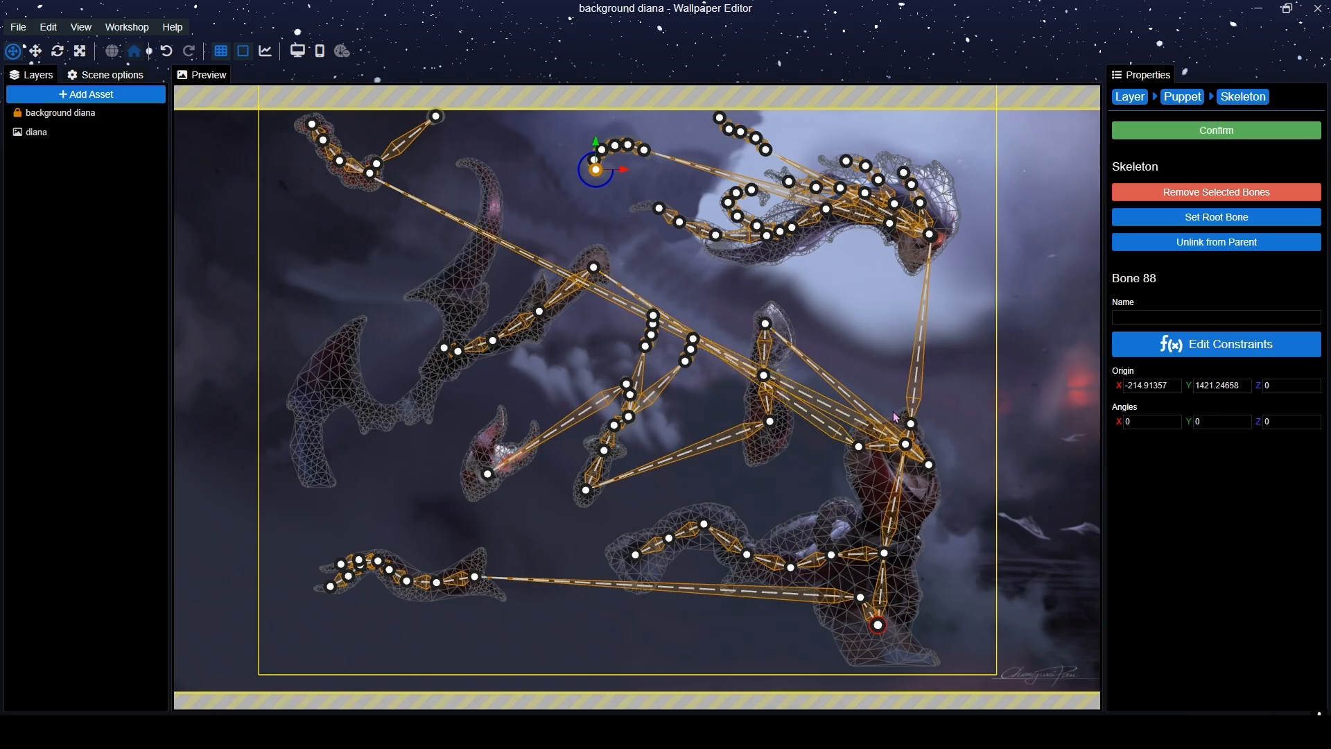
click(1217, 130)
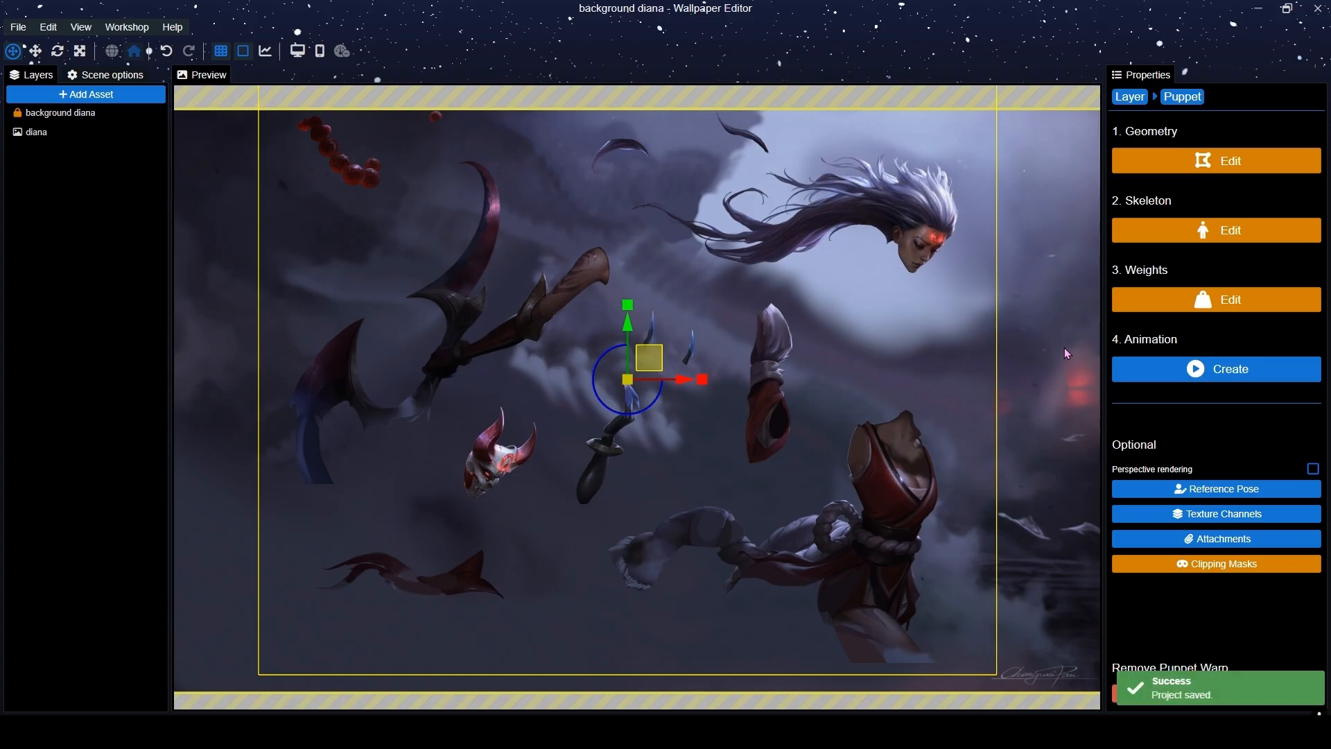
Start editing the reference pose, move the head clear of the body and bring the white-sleeved arm up to the torso's shoulder.
click(1182, 489)
drag(928, 424, 733, 339)
drag(933, 398, 891, 487)
drag(695, 241, 991, 181)
drag(601, 392, 649, 347)
scroll(649, 347, up, 4)
drag(548, 256, 795, 499)
scroll(814, 426, up, 4)
scroll(814, 425, up, 4)
scroll(818, 374, down, 4)
scroll(773, 385, up, 4)
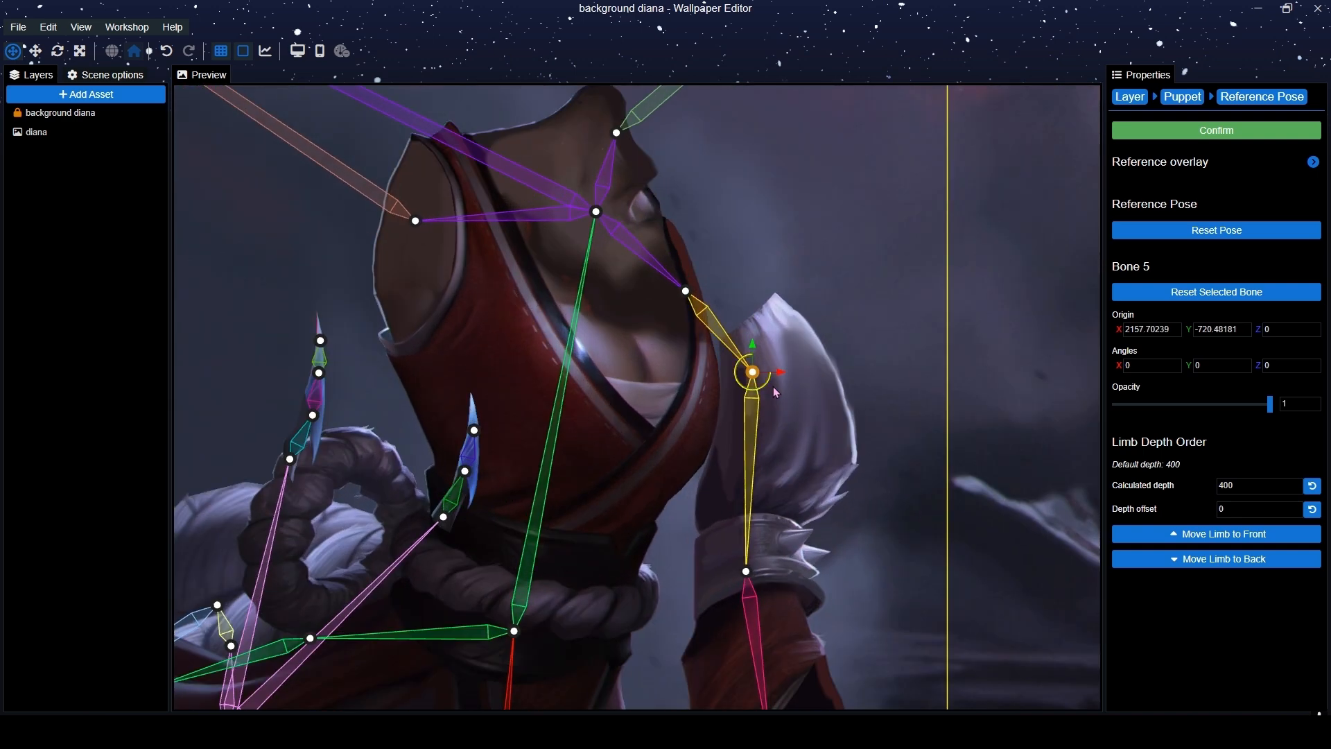
Send the white-sleeved arm to the back with a depth offset of -2000 and shift it up against the shoulder.
drag(806, 361, 803, 327)
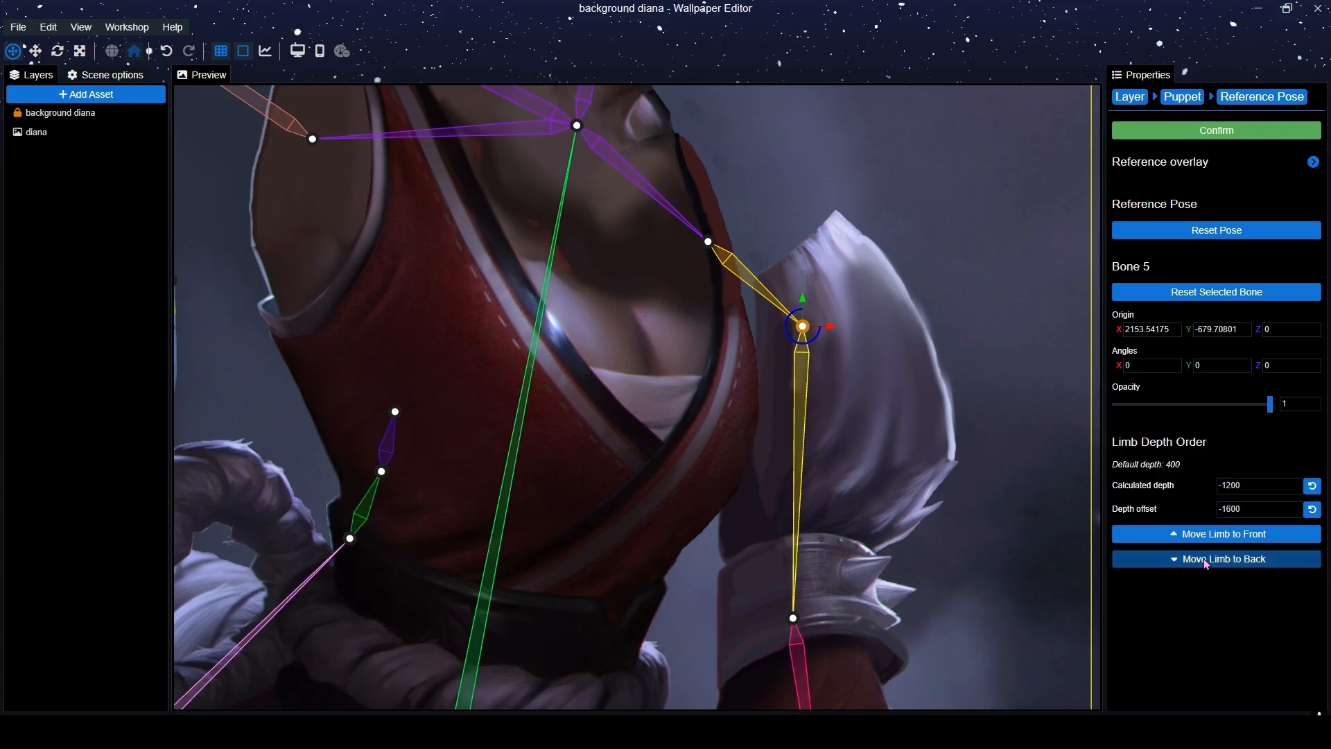
drag(809, 335, 730, 194)
scroll(890, 347, down, 5)
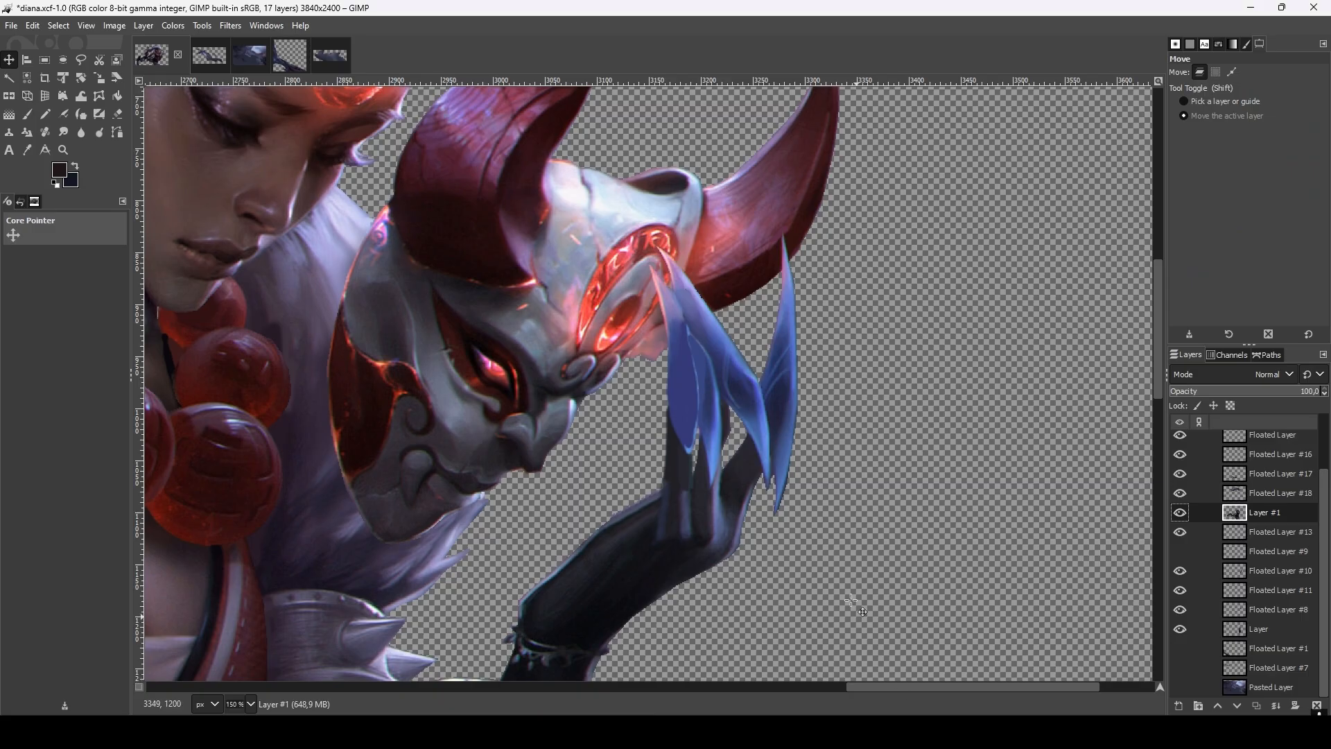
Switch to GIMP and toggle the hand, mask and finger layers to examine how the sleeved arm meets the torso, then return to Wallpaper Engine.
scroll(873, 316, down, 4)
scroll(775, 448, up, 2)
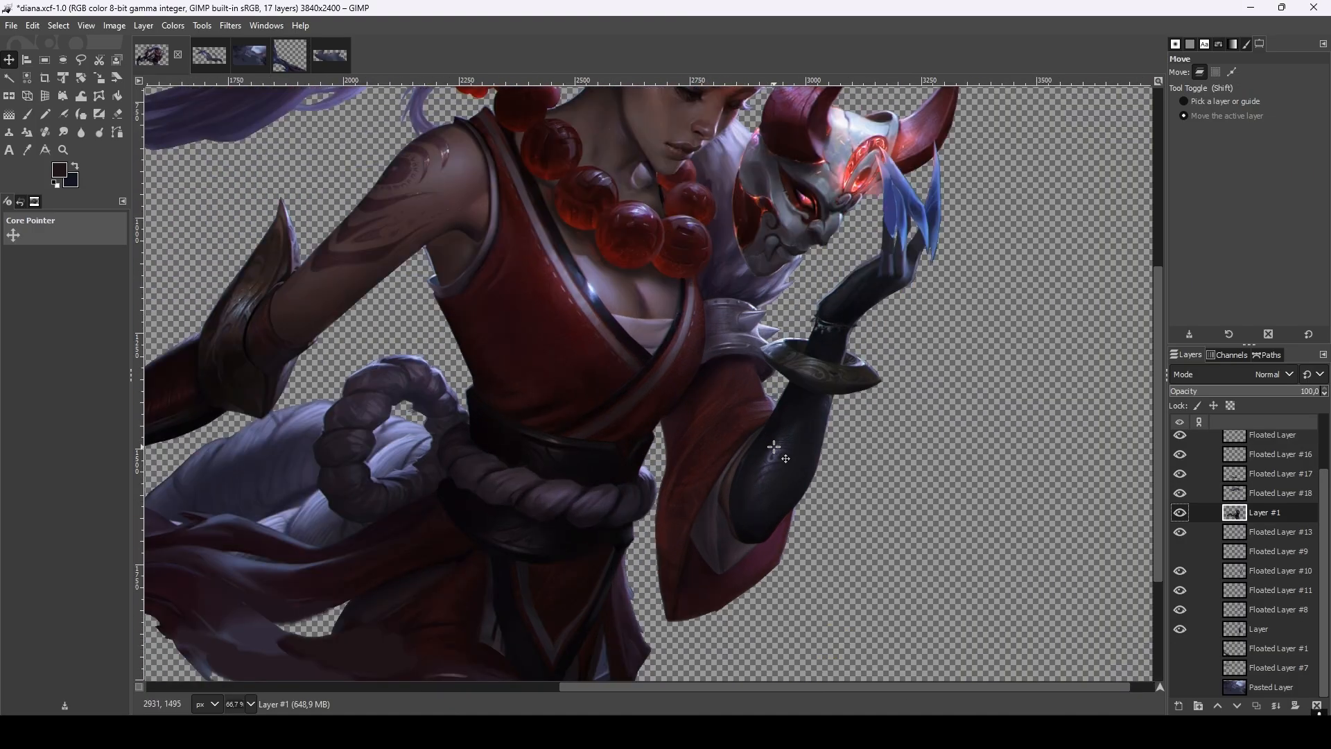
click(1180, 513)
click(1180, 493)
click(1180, 493)
click(1180, 493)
click(1181, 493)
click(1180, 571)
click(1180, 571)
click(1180, 571)
click(1180, 609)
click(1180, 609)
click(1180, 610)
click(1180, 629)
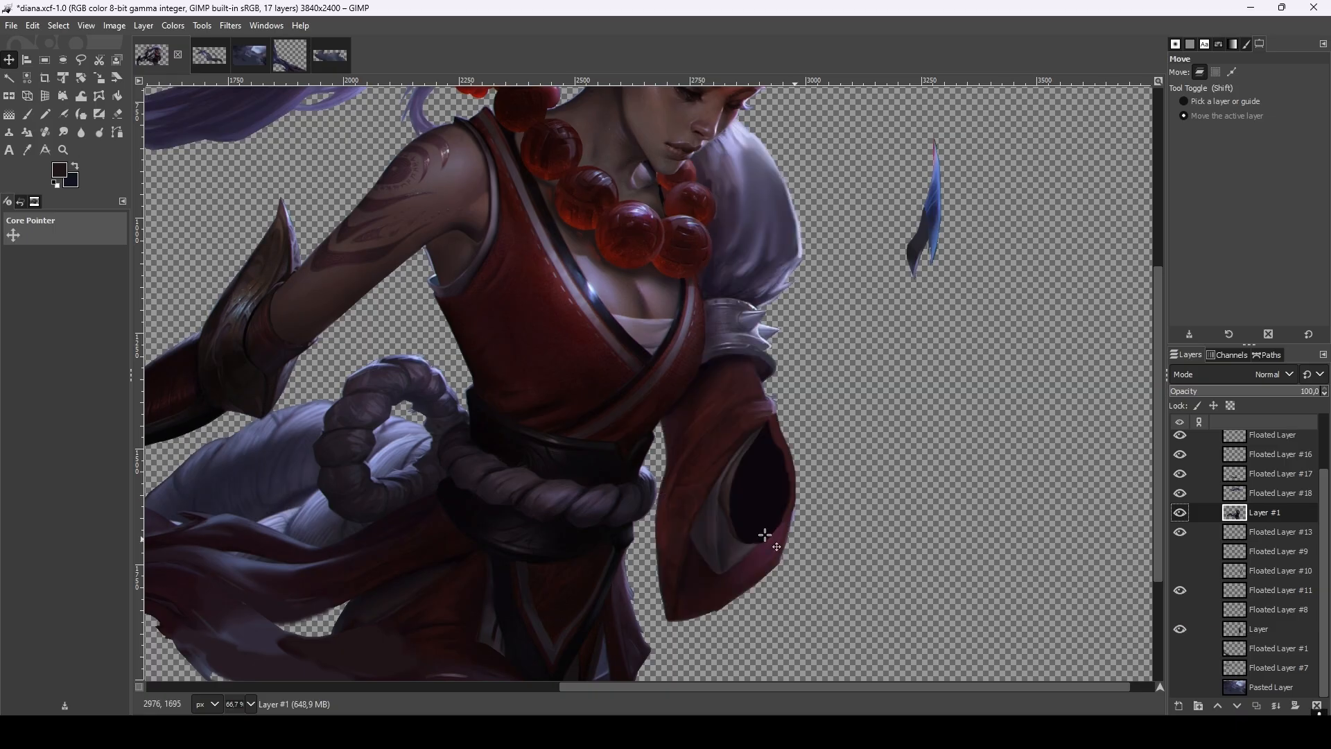
scroll(744, 529, down, 2)
scroll(762, 465, up, 1)
click(912, 732)
click(981, 659)
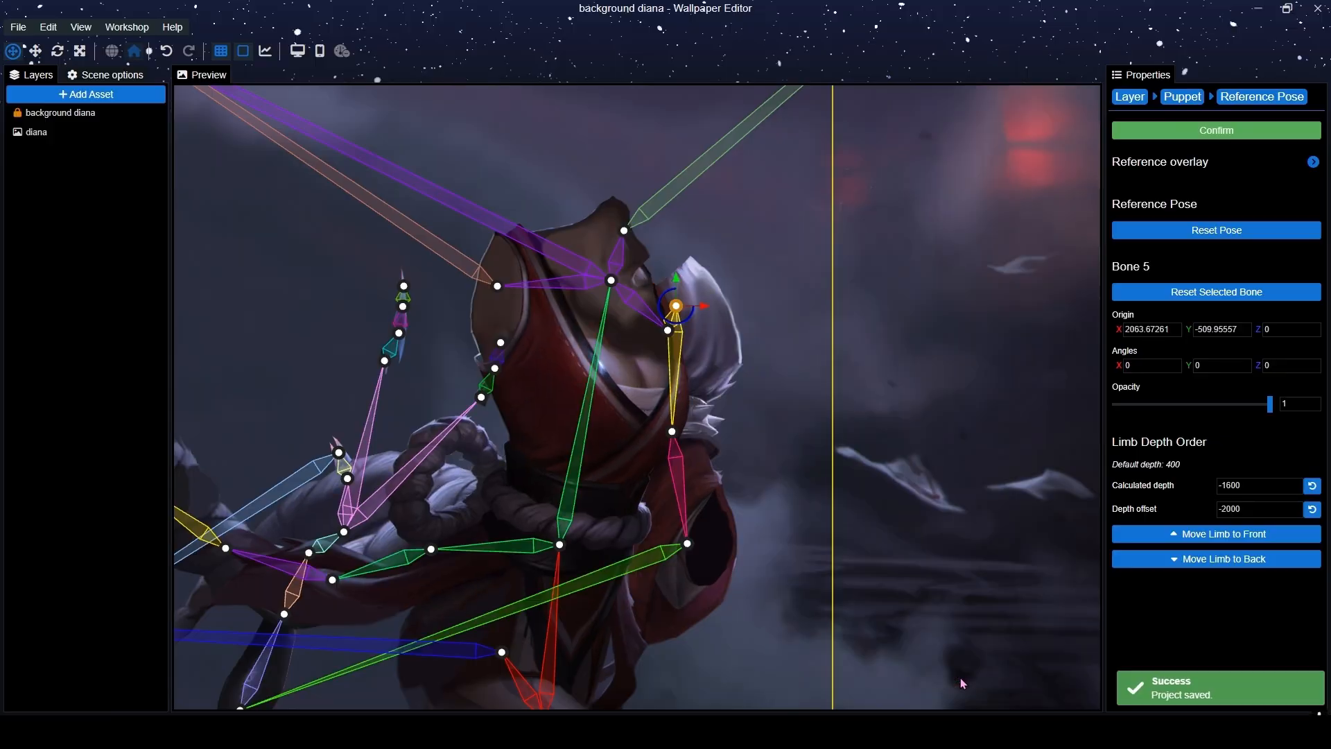
Fine-tune the white-sleeved arm's position beside the torso, checking it against the assembled character in GIMP.
drag(682, 312, 702, 342)
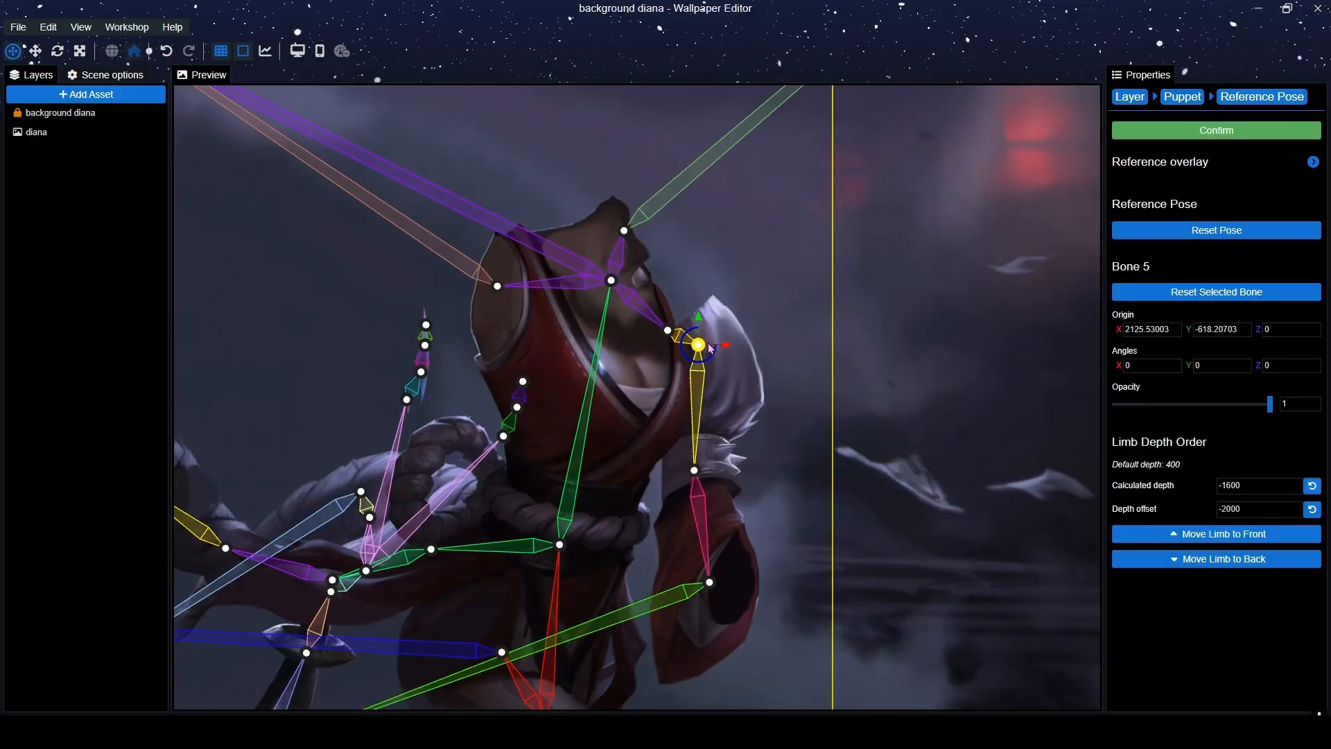
drag(702, 343, 706, 319)
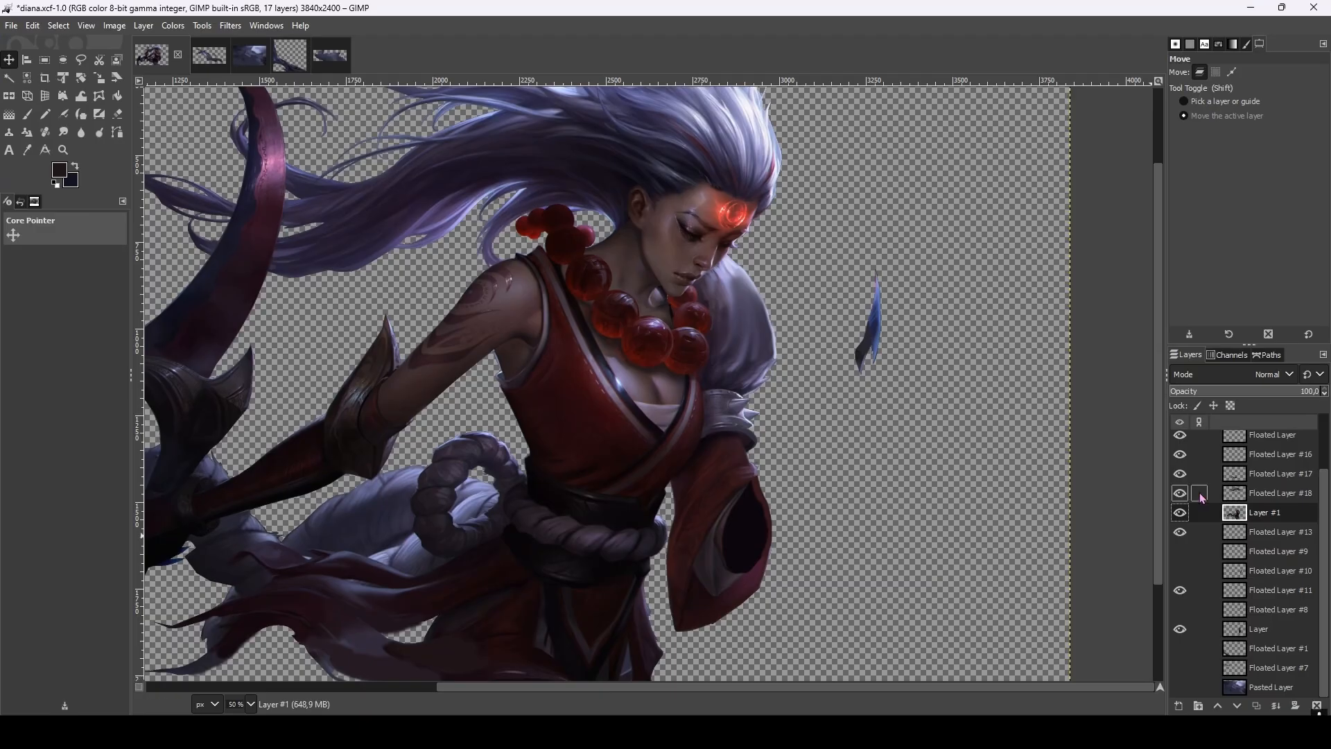
click(1180, 517)
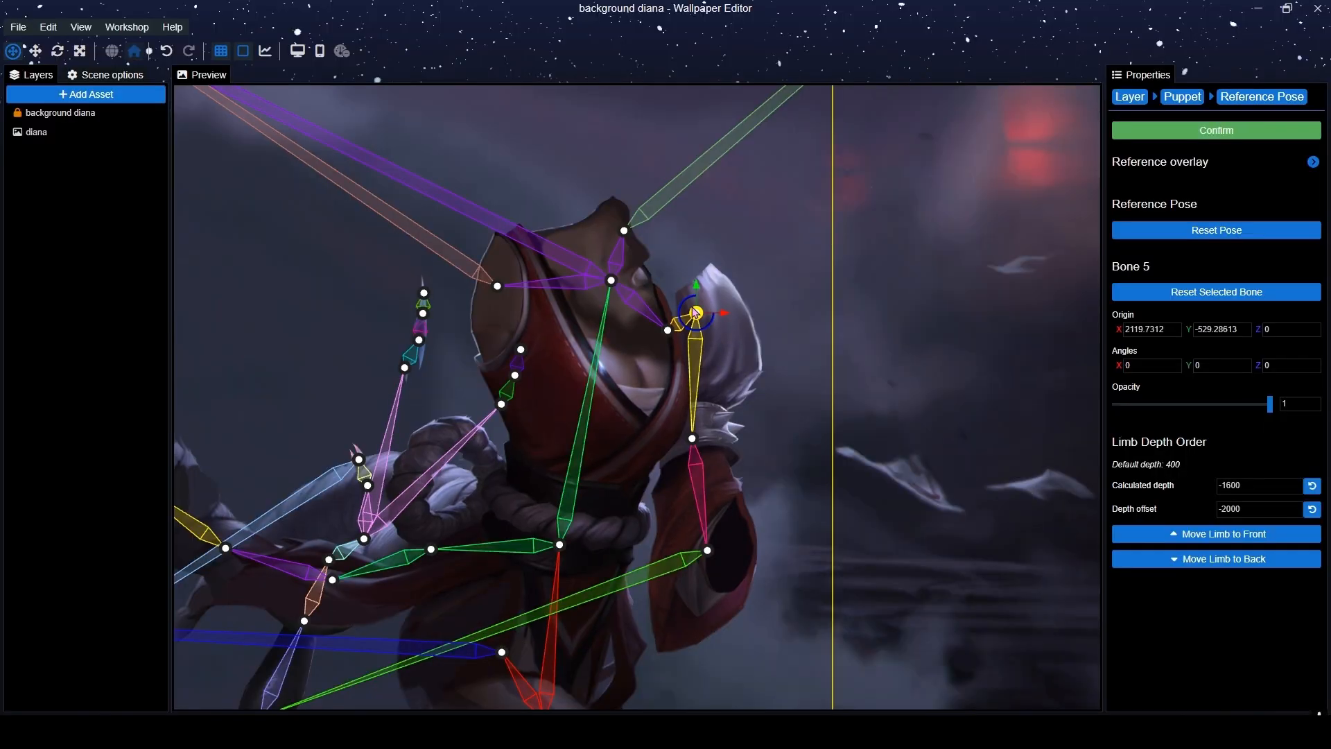
drag(696, 313, 706, 302)
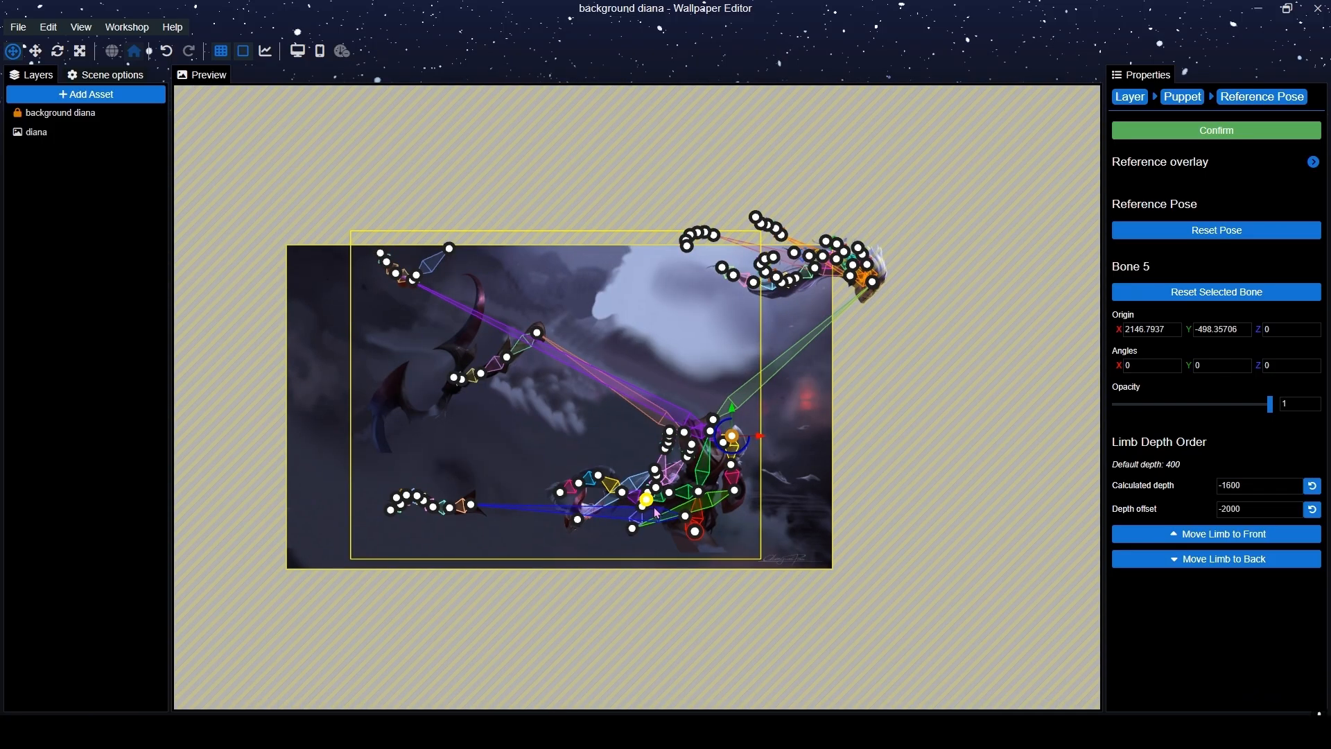
Move the dark forearm with the metal cuff out from behind the body and fit its elbow into the sleeve opening.
scroll(656, 513, up, 8)
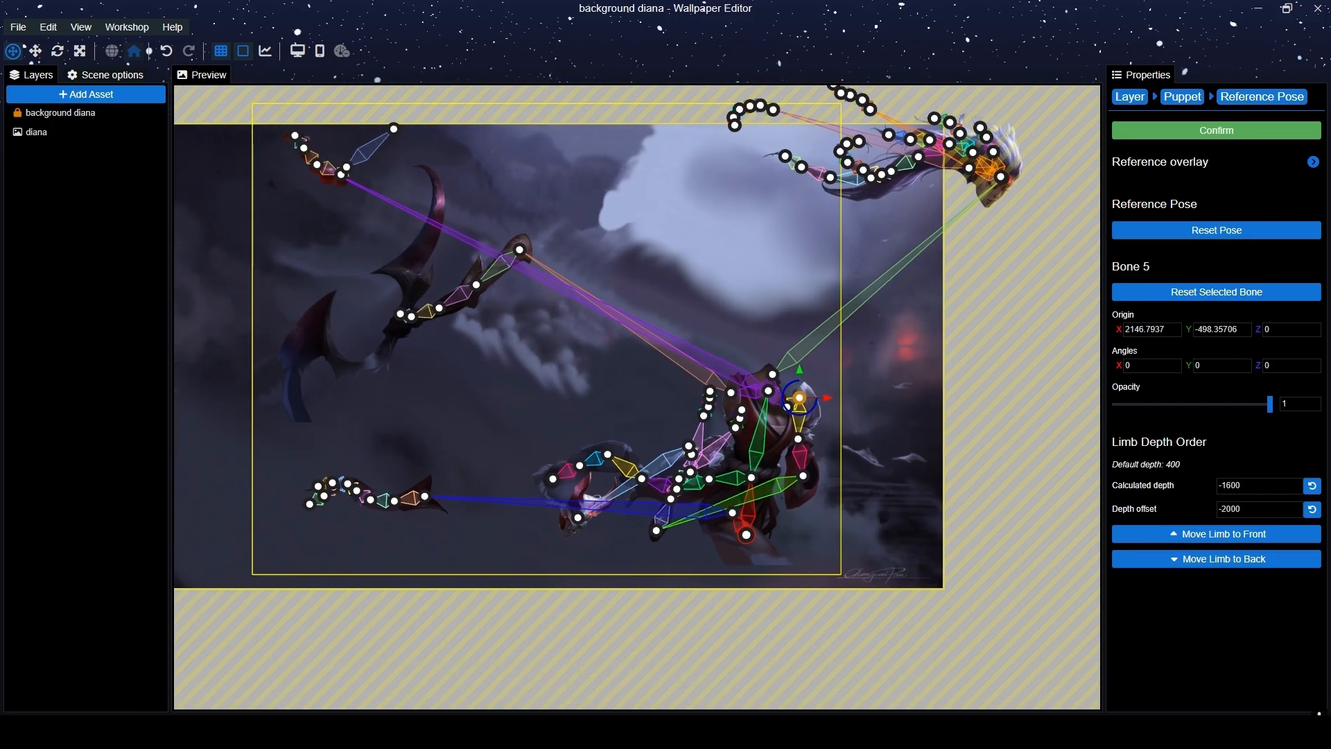
scroll(823, 406, down, 2)
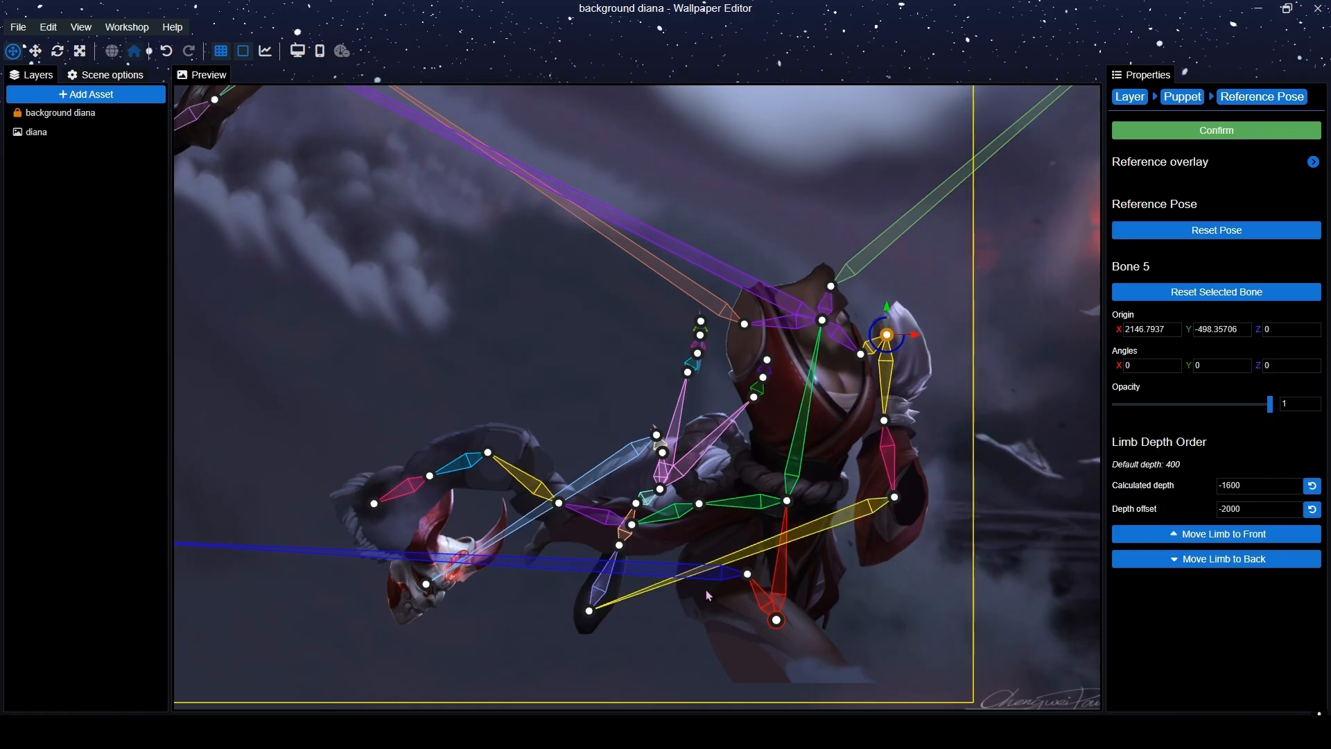
drag(590, 616, 803, 262)
drag(511, 264, 630, 318)
drag(609, 257, 579, 125)
scroll(639, 417, up, 3)
drag(639, 417, 734, 394)
click(962, 280)
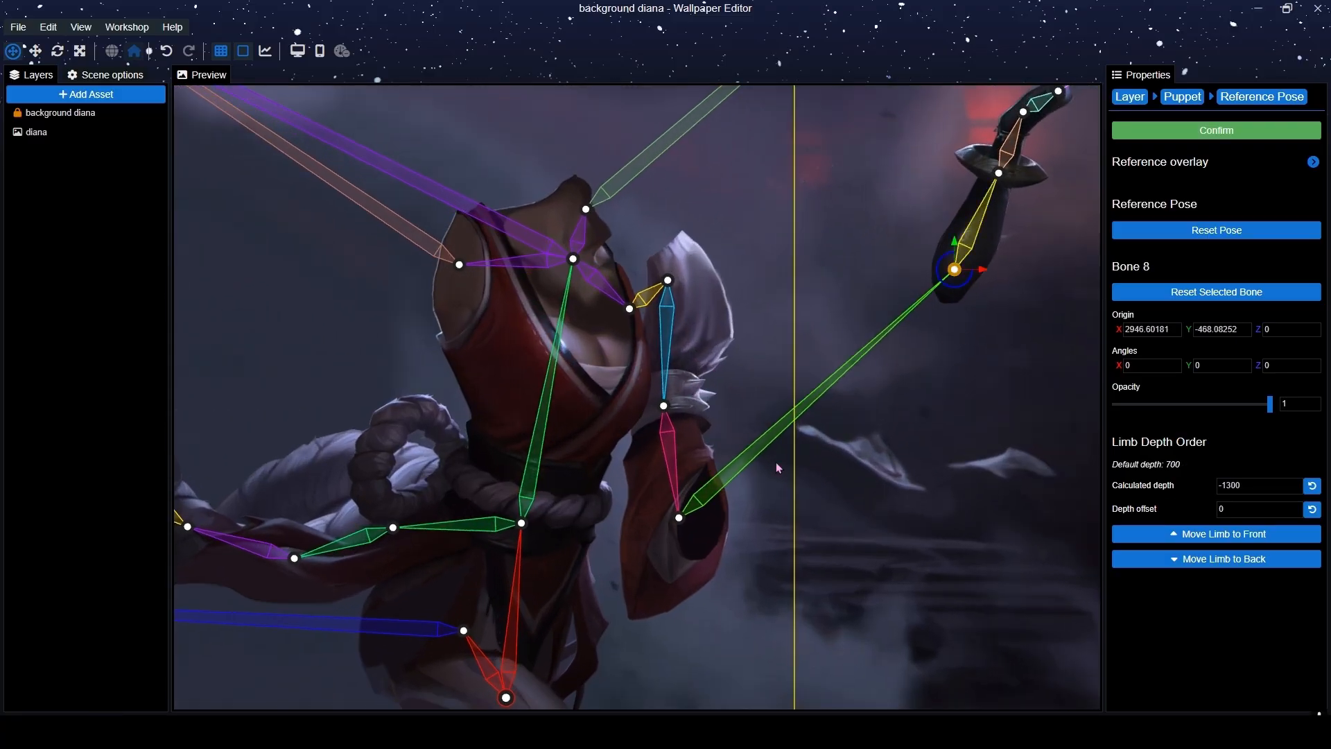
drag(959, 281, 710, 531)
scroll(713, 530, up, 3)
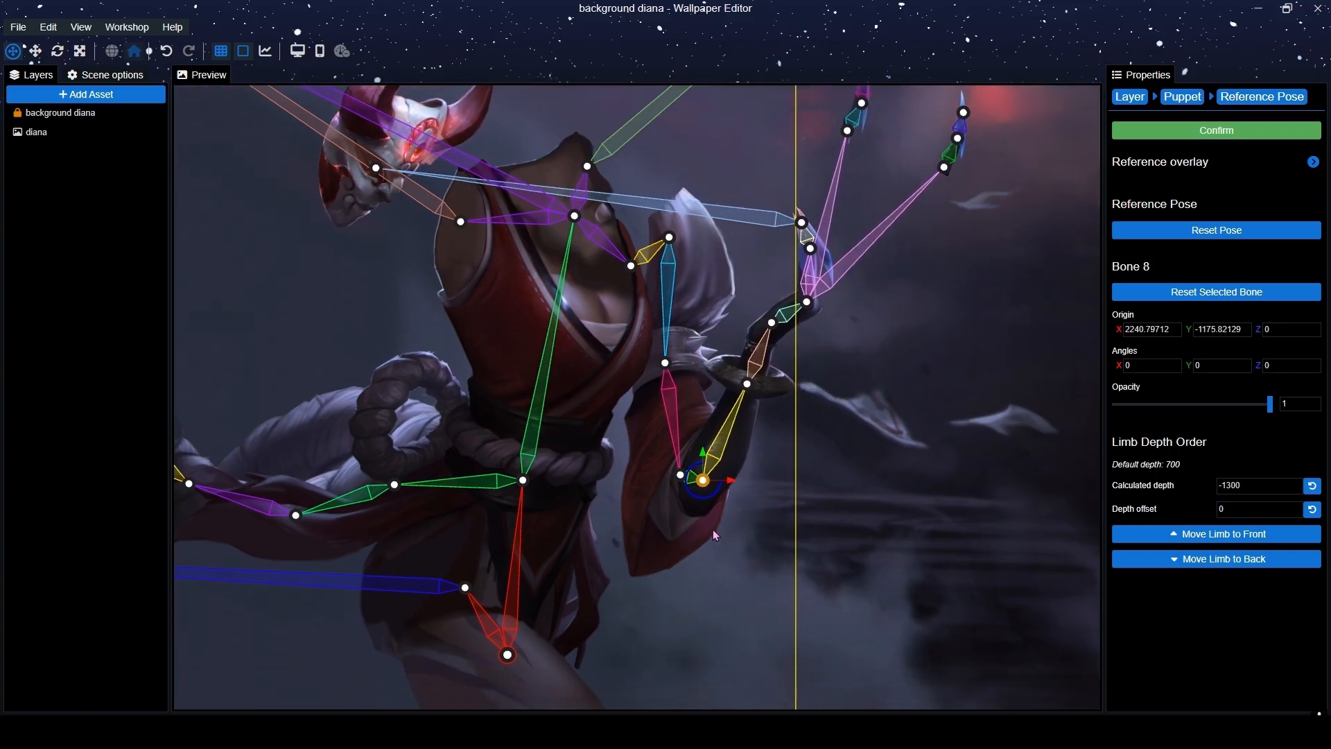
mouse_move(793, 573)
mouse_down()
mouse_move(802, 565)
mouse_move(791, 575)
mouse_up()
Bring the outer detached clawed finger closer to the hand and move the horned mask up clear of the body.
scroll(789, 551, down, 2)
scroll(790, 546, down, 2)
drag(991, 254, 841, 439)
drag(701, 515, 697, 593)
scroll(743, 481, down, 1)
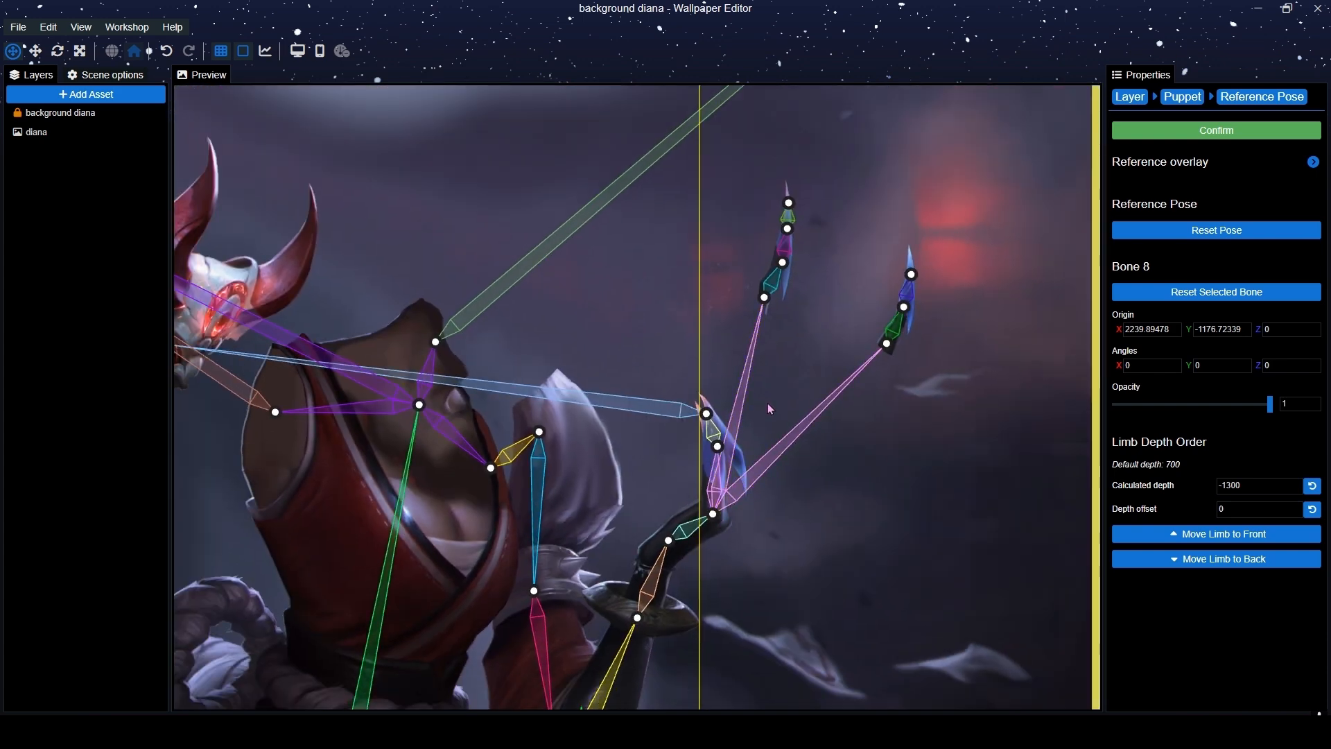
scroll(761, 413, up, 4)
drag(830, 252, 861, 353)
scroll(657, 406, down, 5)
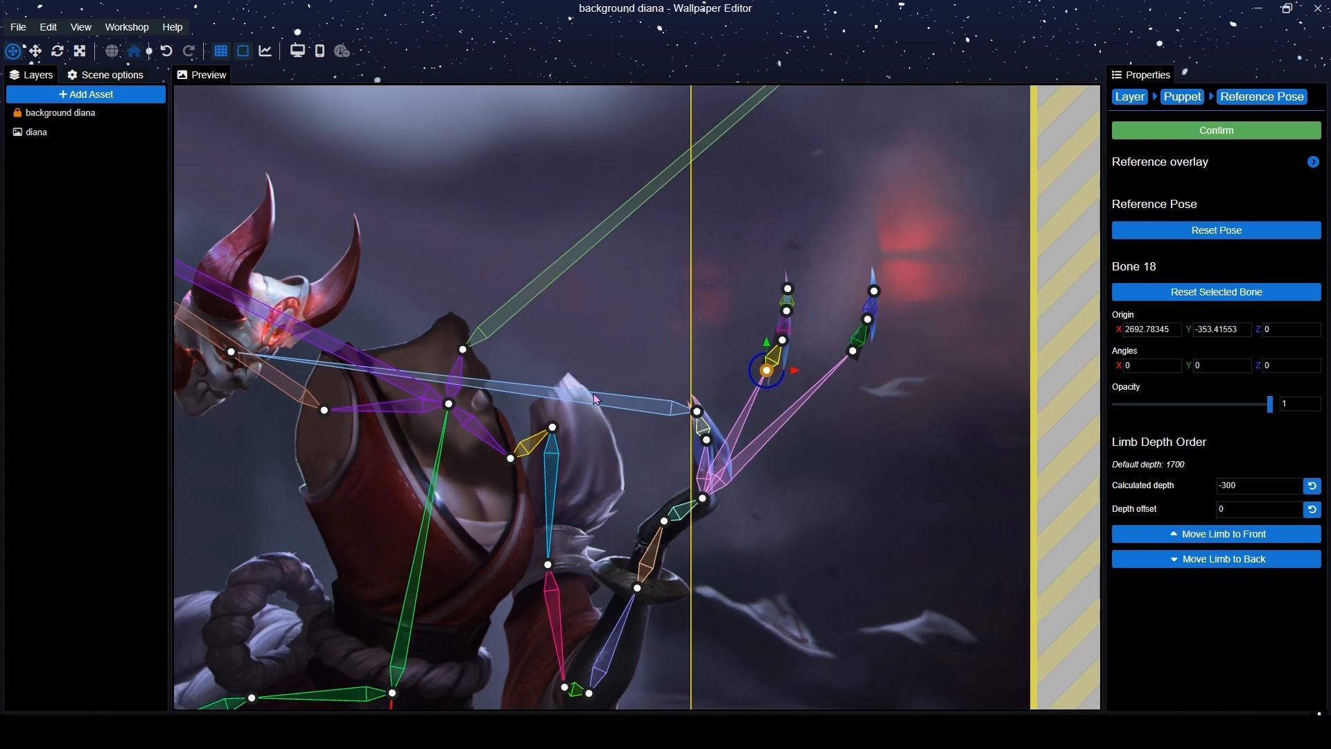
drag(247, 342, 491, 123)
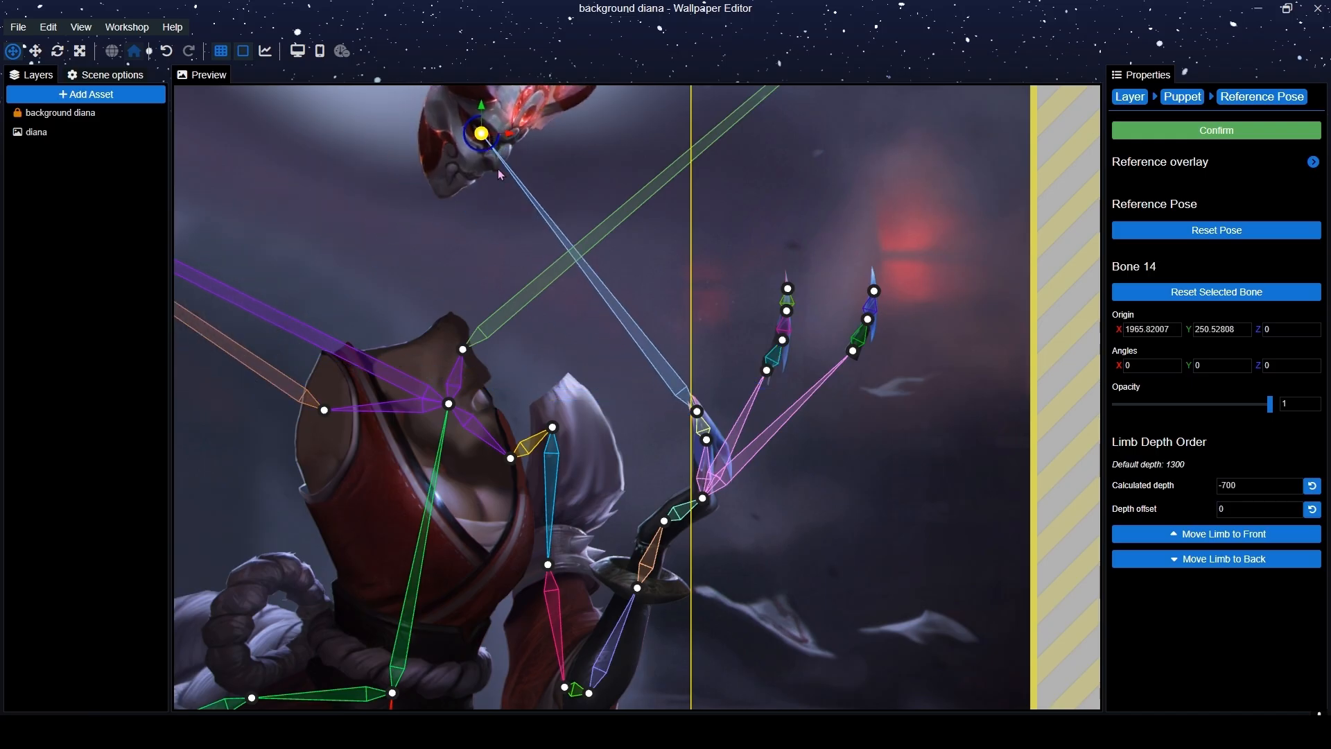
Set the outer clawed finger aside near the hand and attach the other detached finger to the palm.
scroll(808, 435, up, 7)
scroll(788, 282, up, 2)
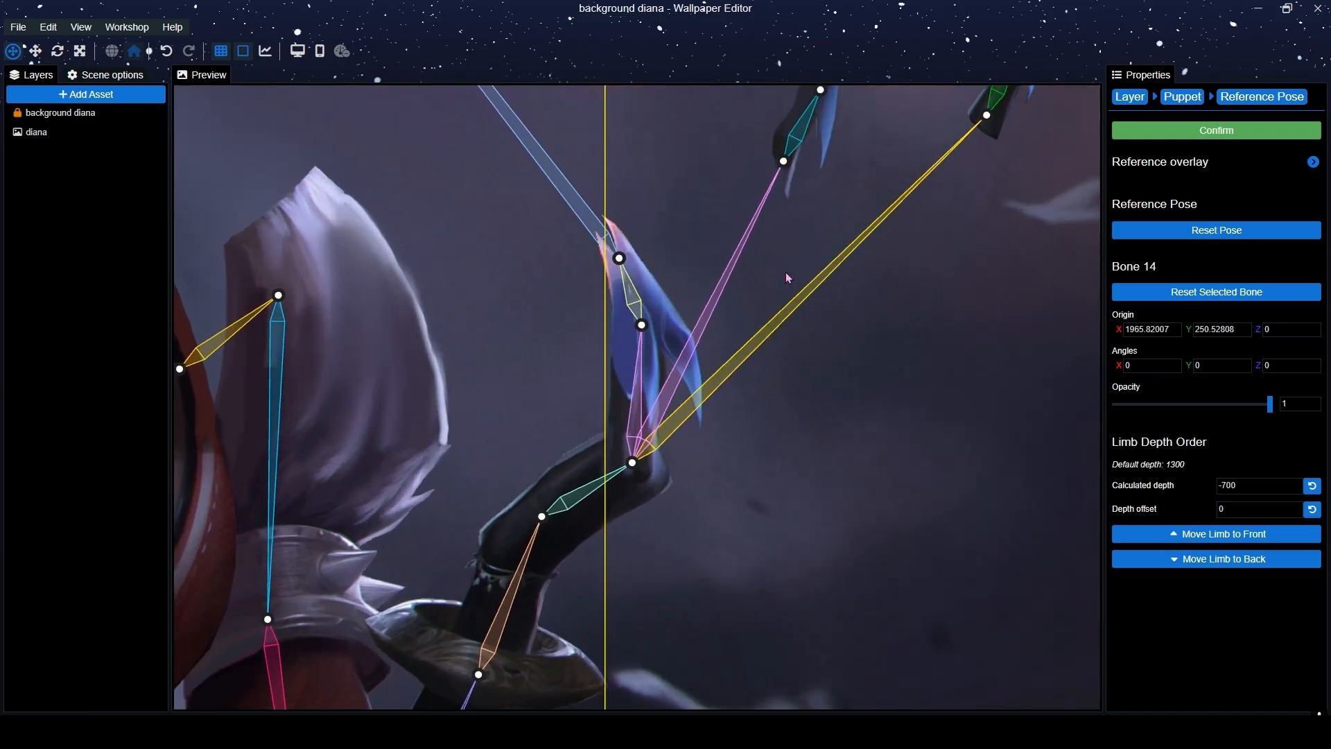
drag(788, 171, 861, 515)
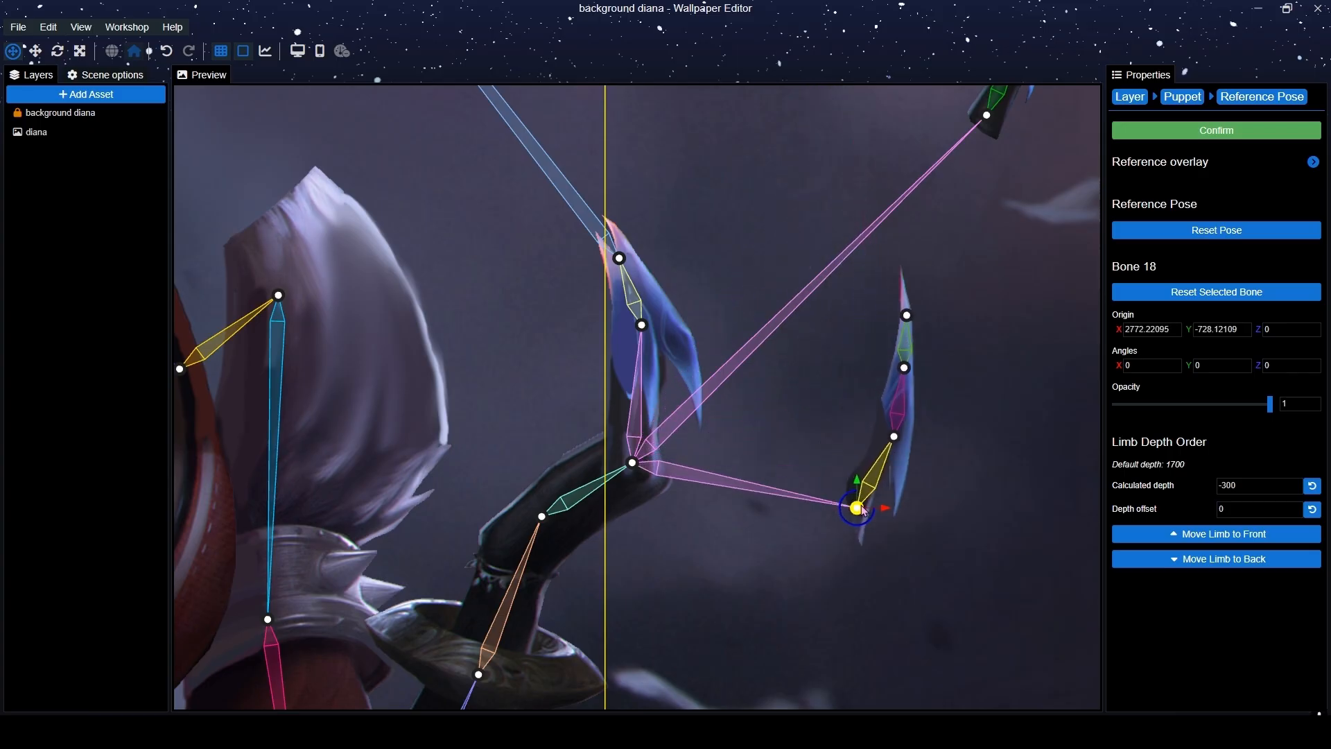
scroll(911, 233, down, 3)
drag(895, 205, 636, 454)
scroll(637, 454, up, 10)
drag(645, 528, 610, 488)
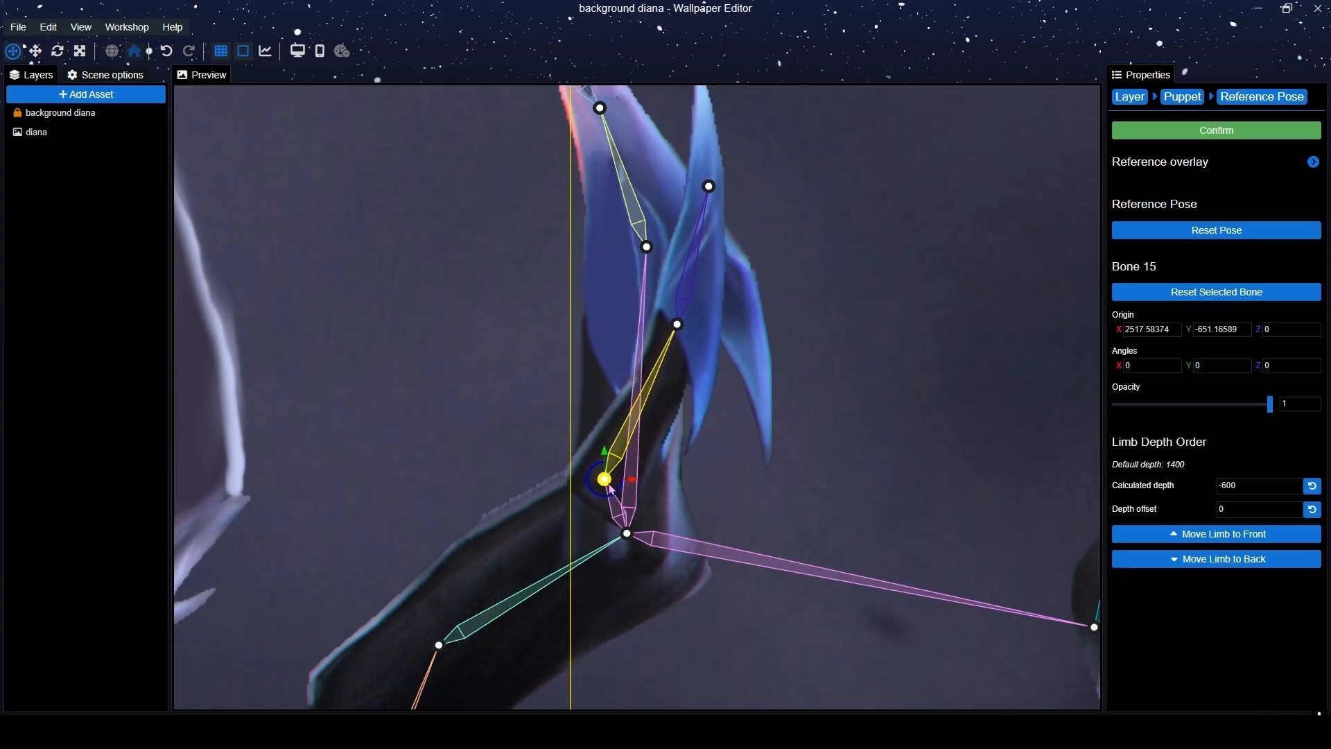
Attach the outer clawed finger to the palm and send it behind the hand with a depth offset of -1300.
scroll(656, 531, down, 5)
drag(917, 535, 690, 463)
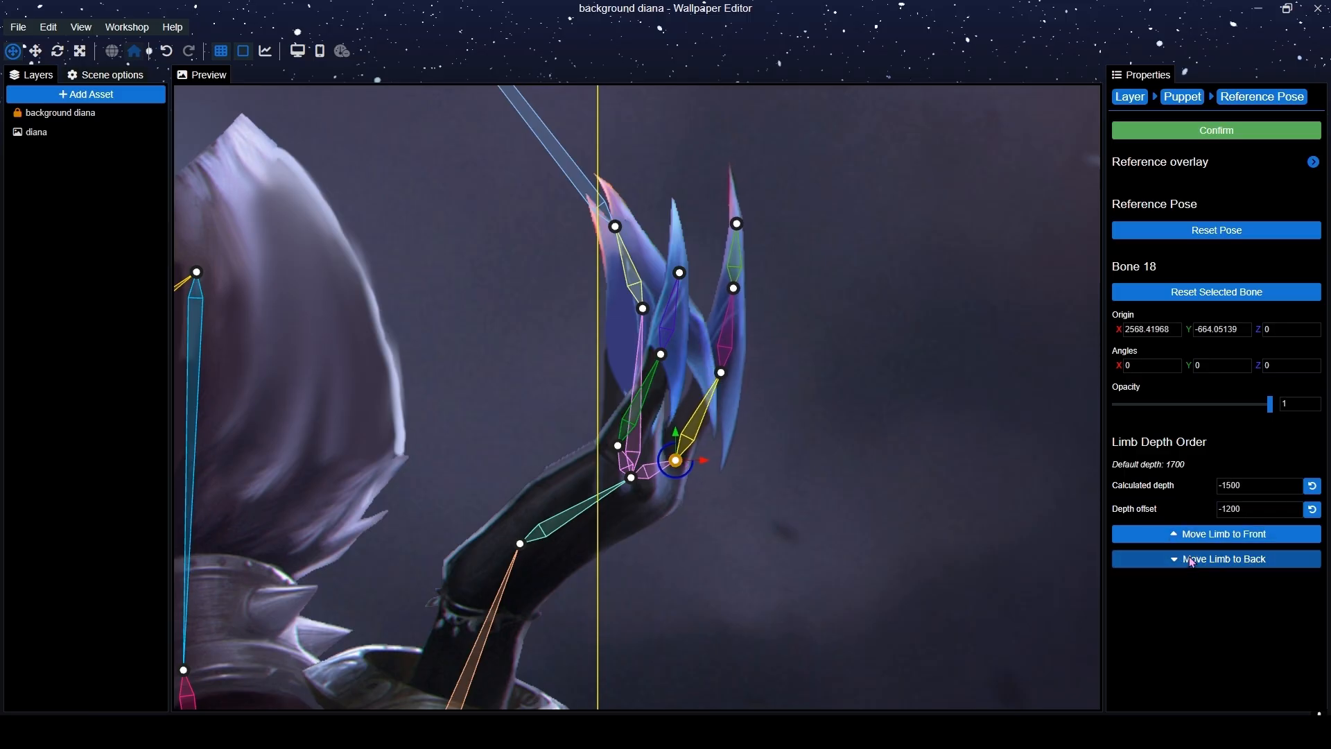
scroll(676, 464, up, 5)
drag(714, 514, 713, 514)
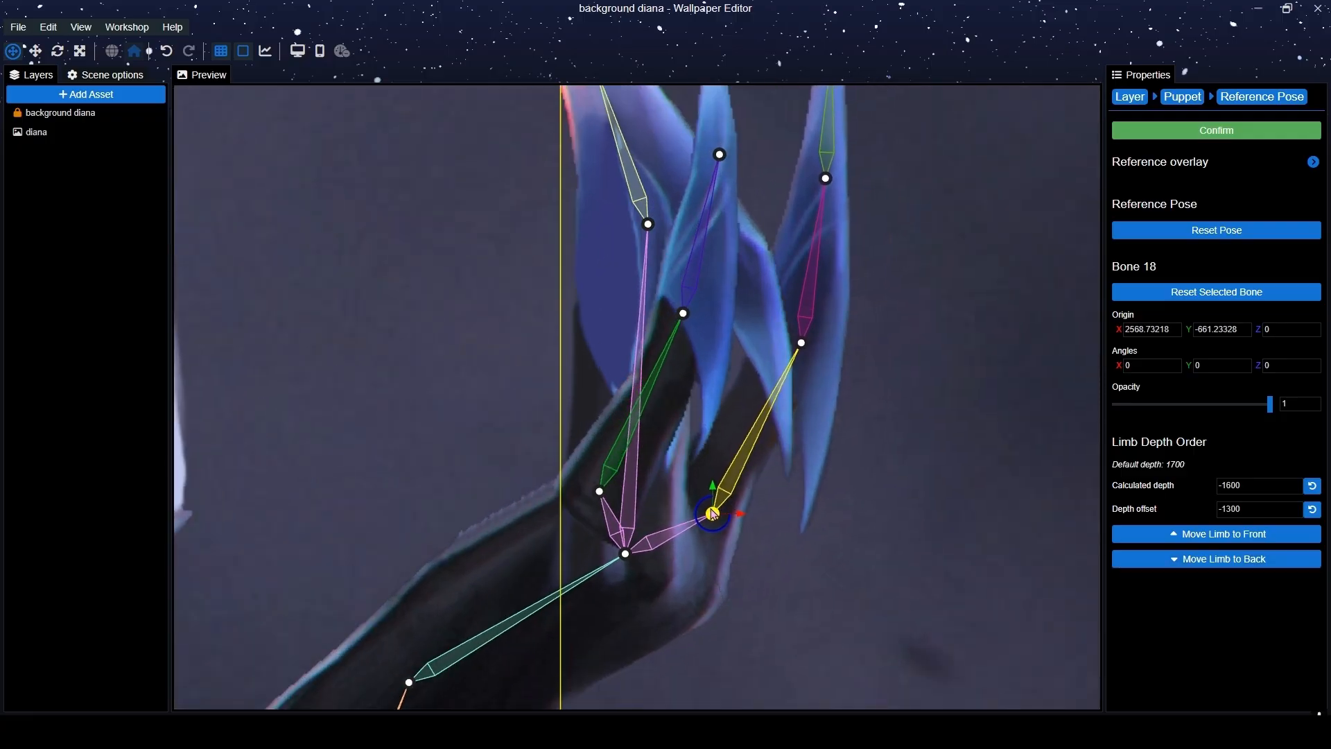
Move the horned mask down past the hand to the empty area outside the backdrop.
scroll(891, 554, down, 10)
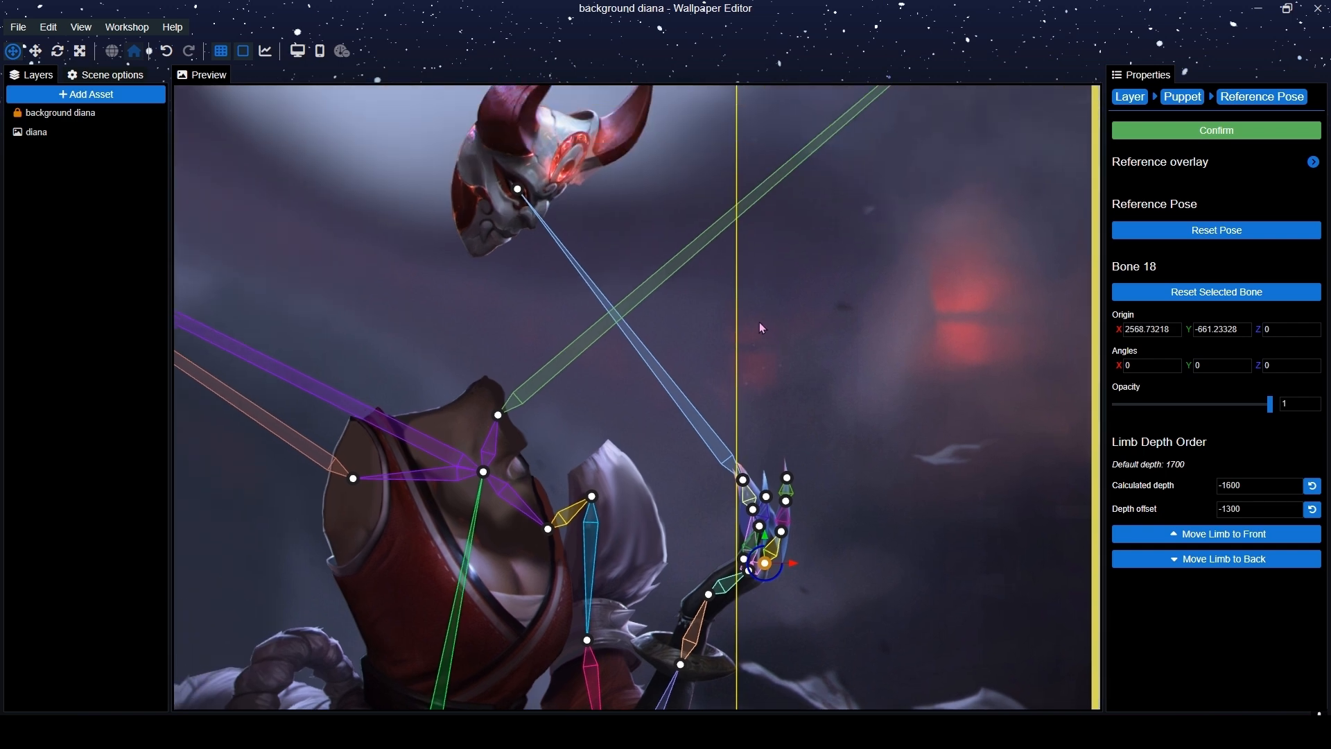
scroll(629, 289, down, 3)
drag(563, 267, 692, 415)
scroll(732, 421, down, 3)
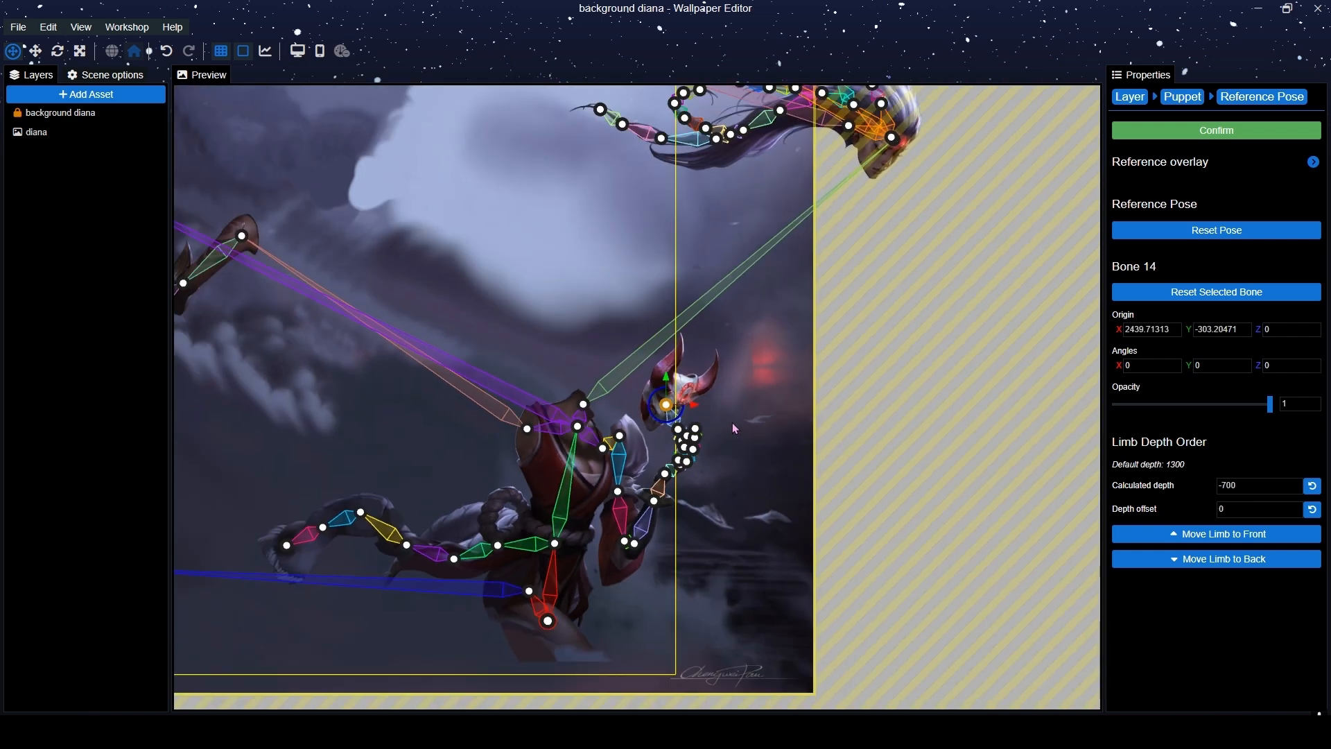
scroll(732, 418, up, 4)
drag(700, 415, 989, 431)
Move the head with its hair back over the torso and seat it on the neck.
scroll(855, 418, down, 4)
drag(824, 301, 828, 374)
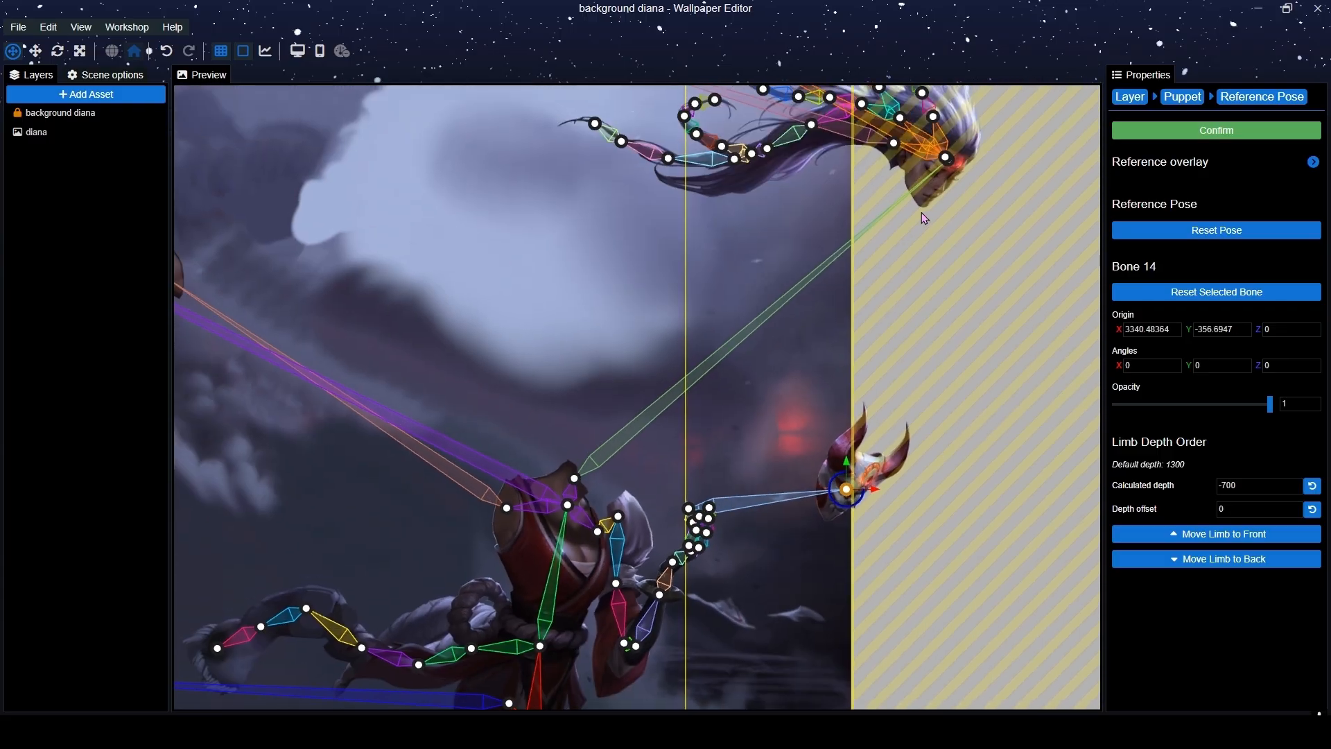
drag(948, 168, 677, 311)
scroll(726, 281, up, 6)
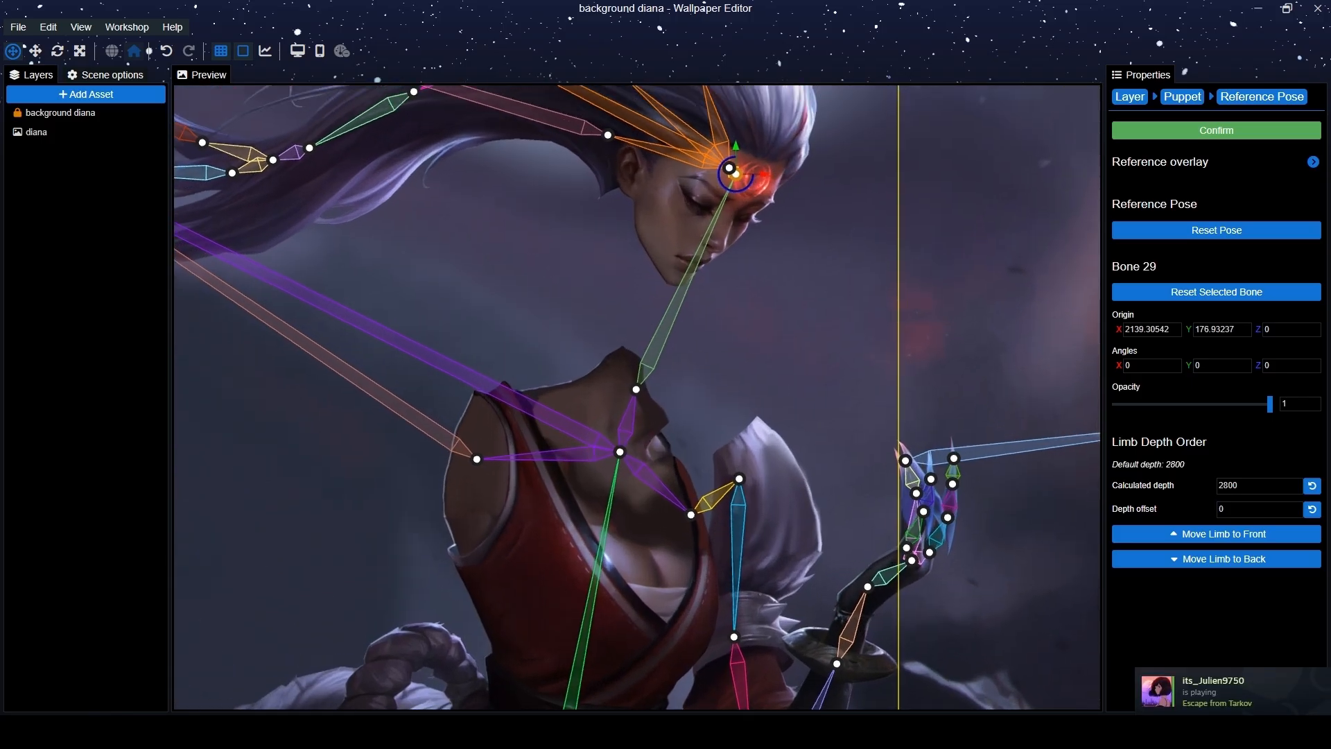
drag(772, 120, 778, 337)
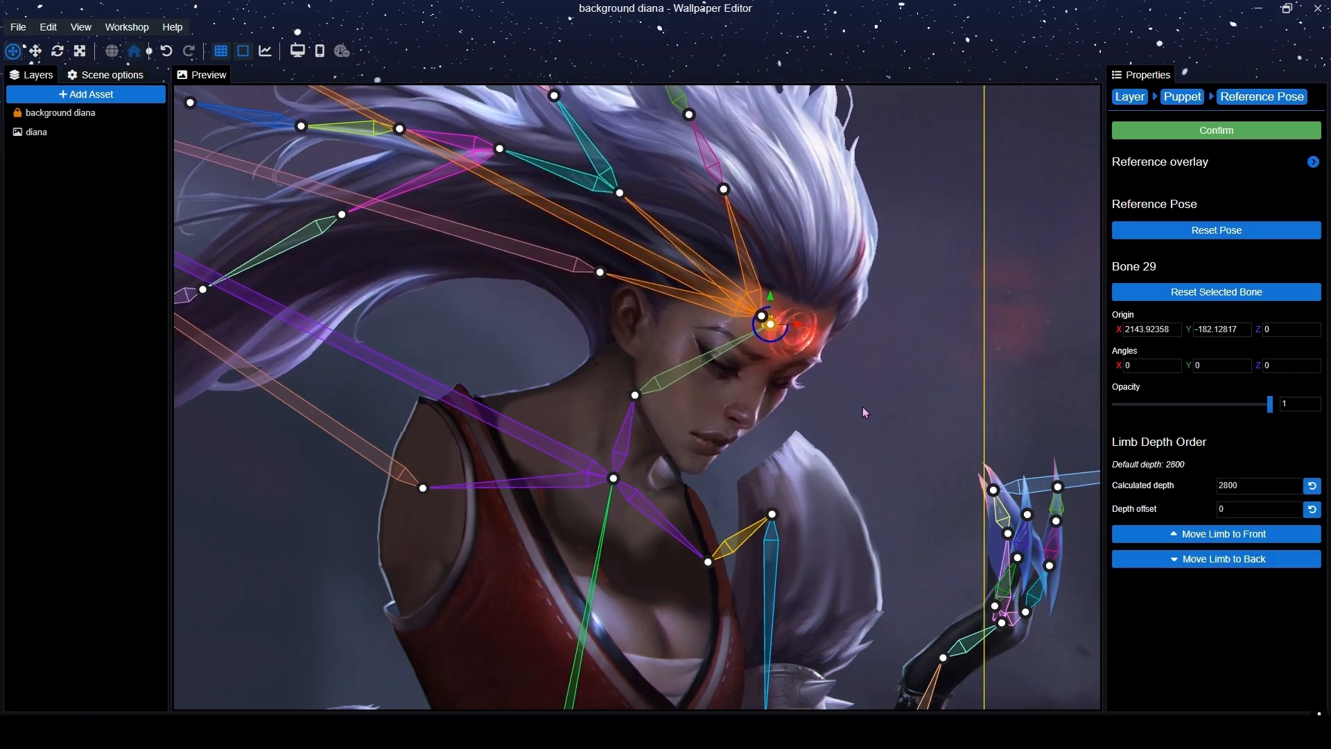
scroll(859, 402, down, 3)
drag(821, 572, 812, 425)
drag(730, 493, 738, 502)
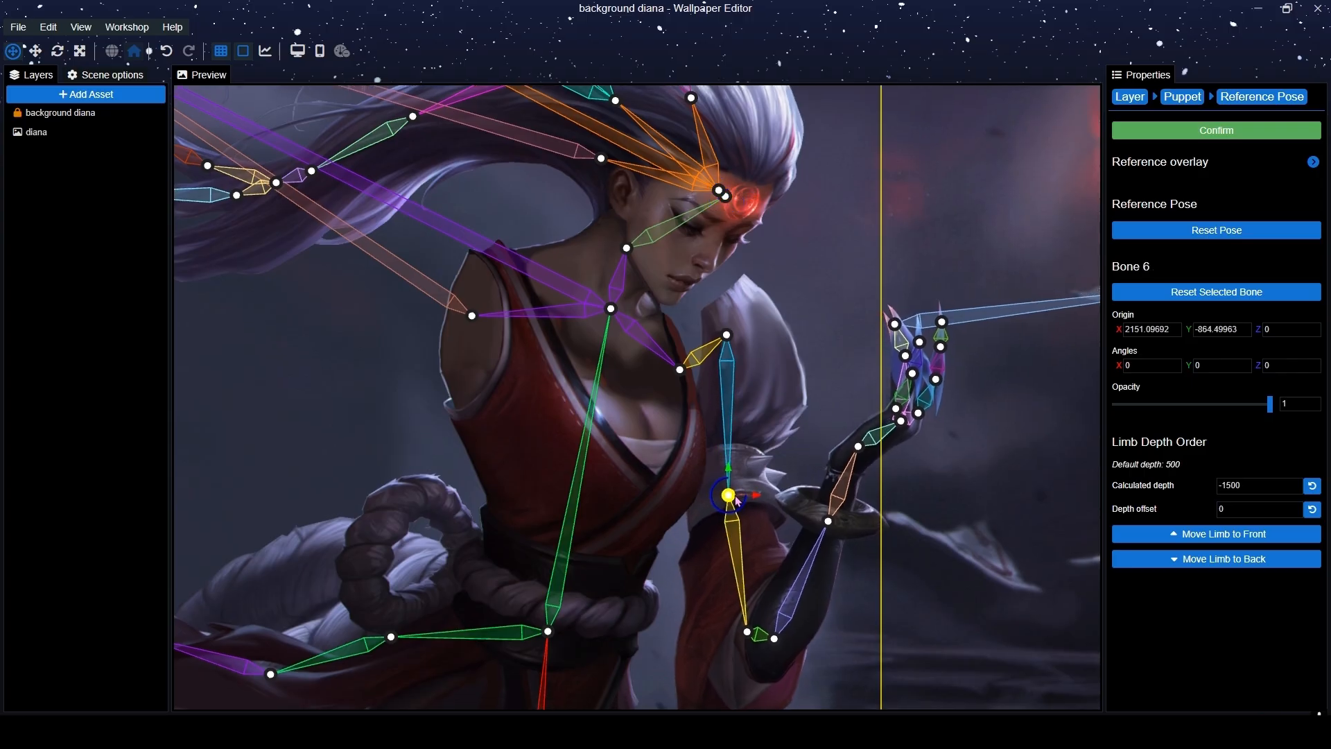
key(ctrl+z)
mouse_move(729, 337)
mouse_down()
mouse_move(699, 326)
mouse_move(733, 338)
mouse_up()
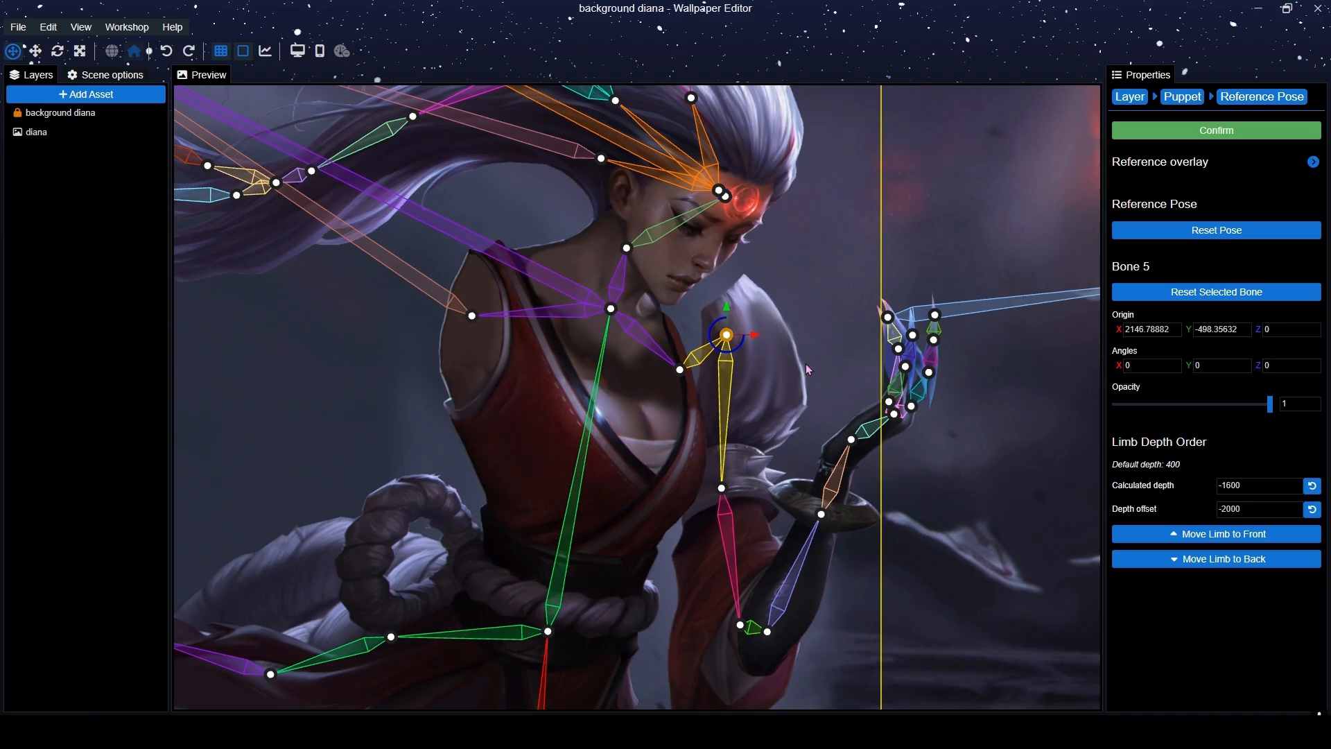
scroll(806, 347, down, 10)
drag(527, 170, 672, 233)
scroll(614, 238, down, 3)
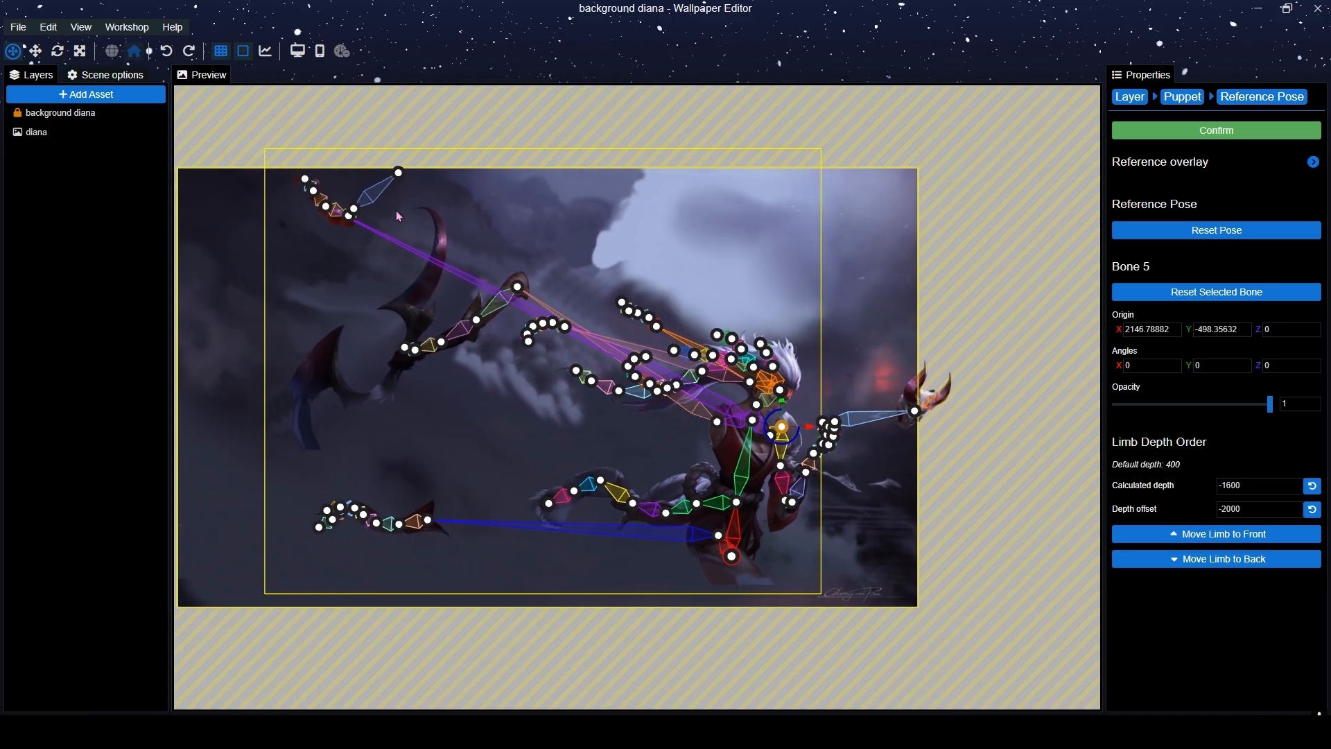
drag(624, 314, 611, 306)
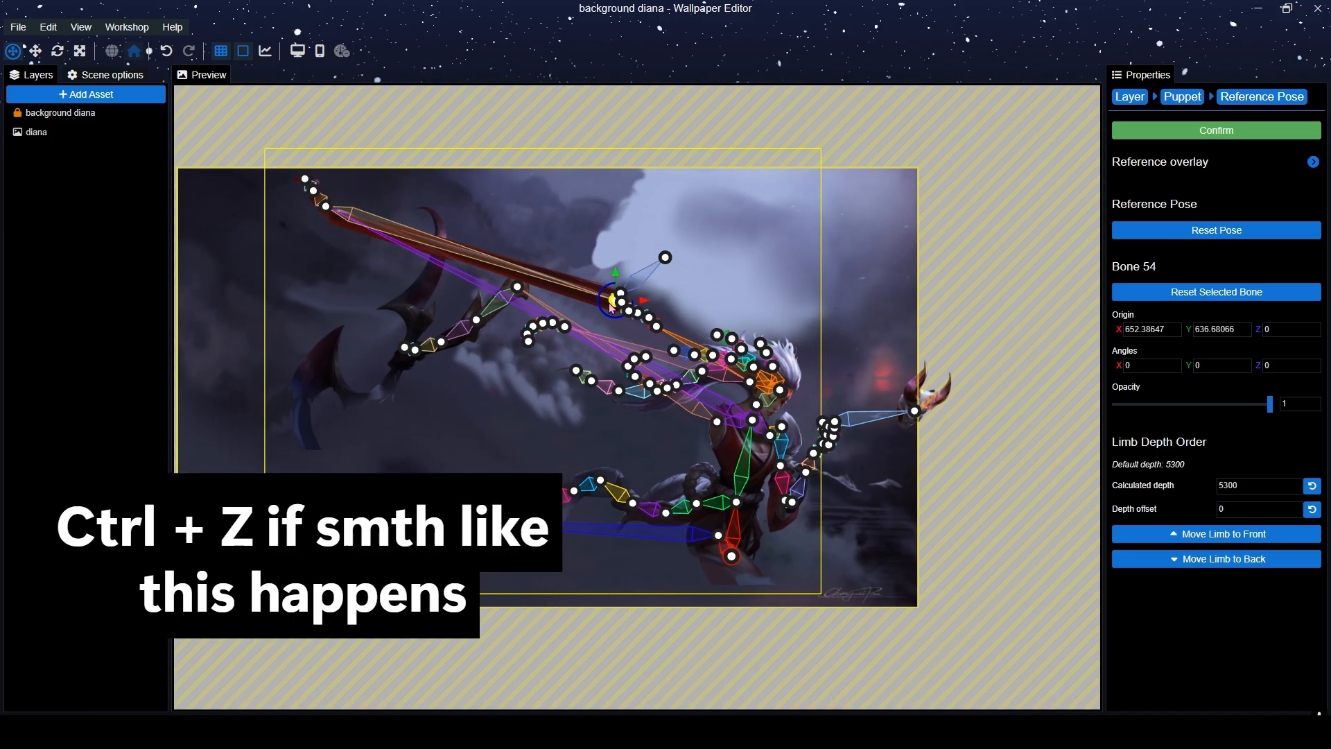
key(ctrl+z)
Move the whole red bead necklace from the upper sky area onto the character's neck, using its root bone.
drag(277, 104, 481, 190)
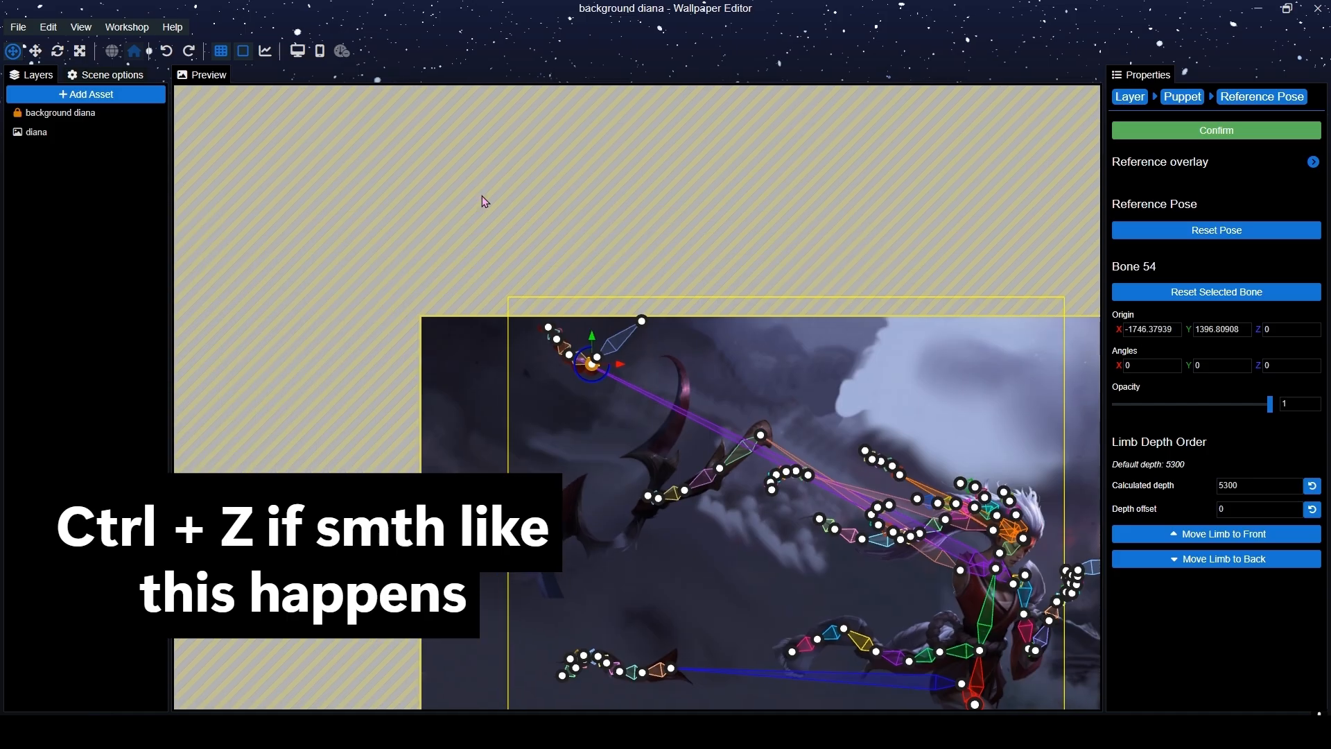
scroll(485, 208, up, 5)
drag(477, 296, 891, 355)
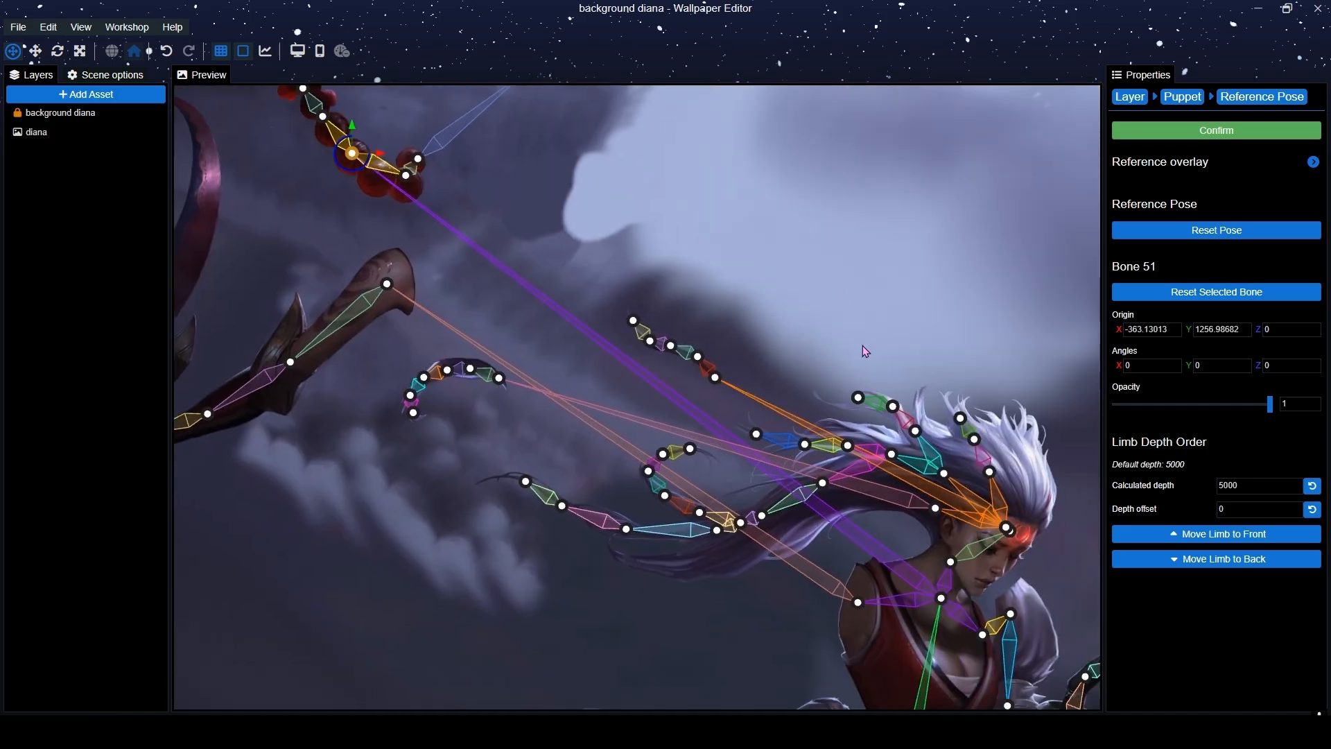
scroll(862, 346, down, 2)
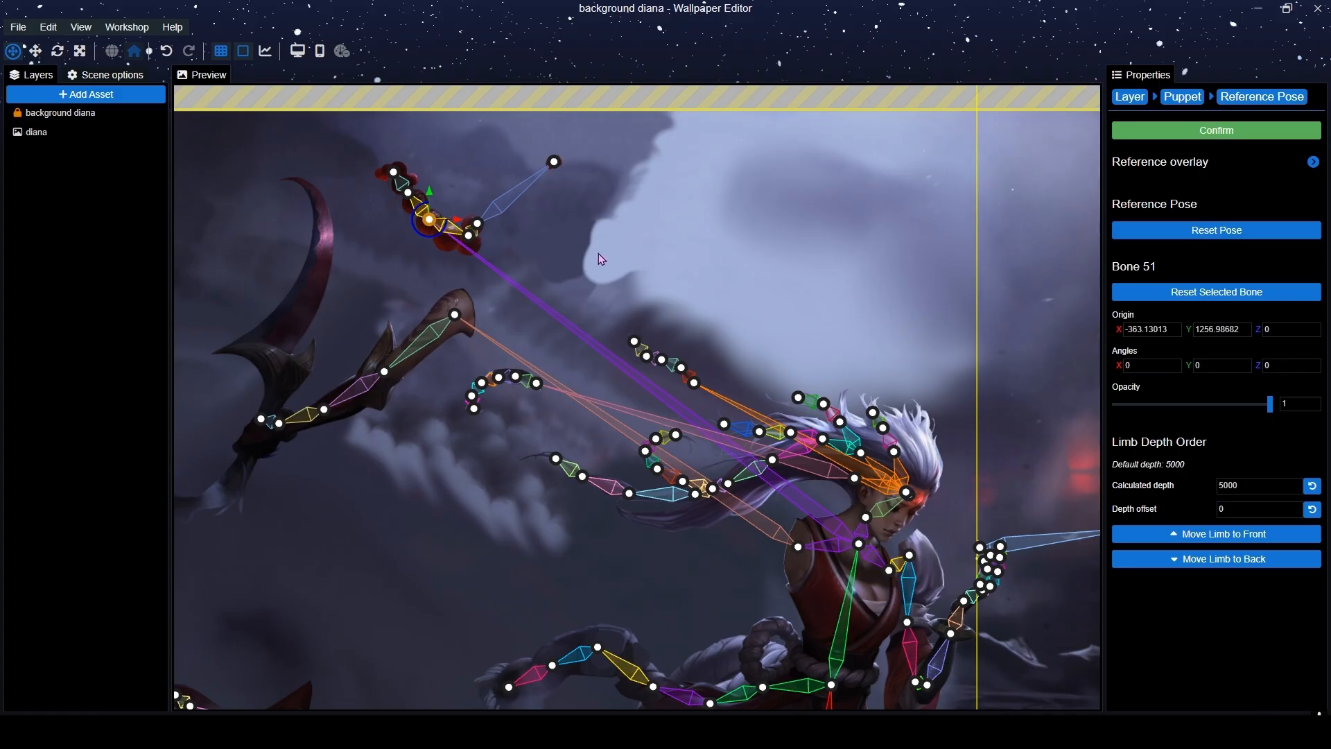
drag(430, 223, 577, 426)
scroll(614, 215, up, 4)
scroll(595, 433, up, 5)
scroll(863, 482, down, 3)
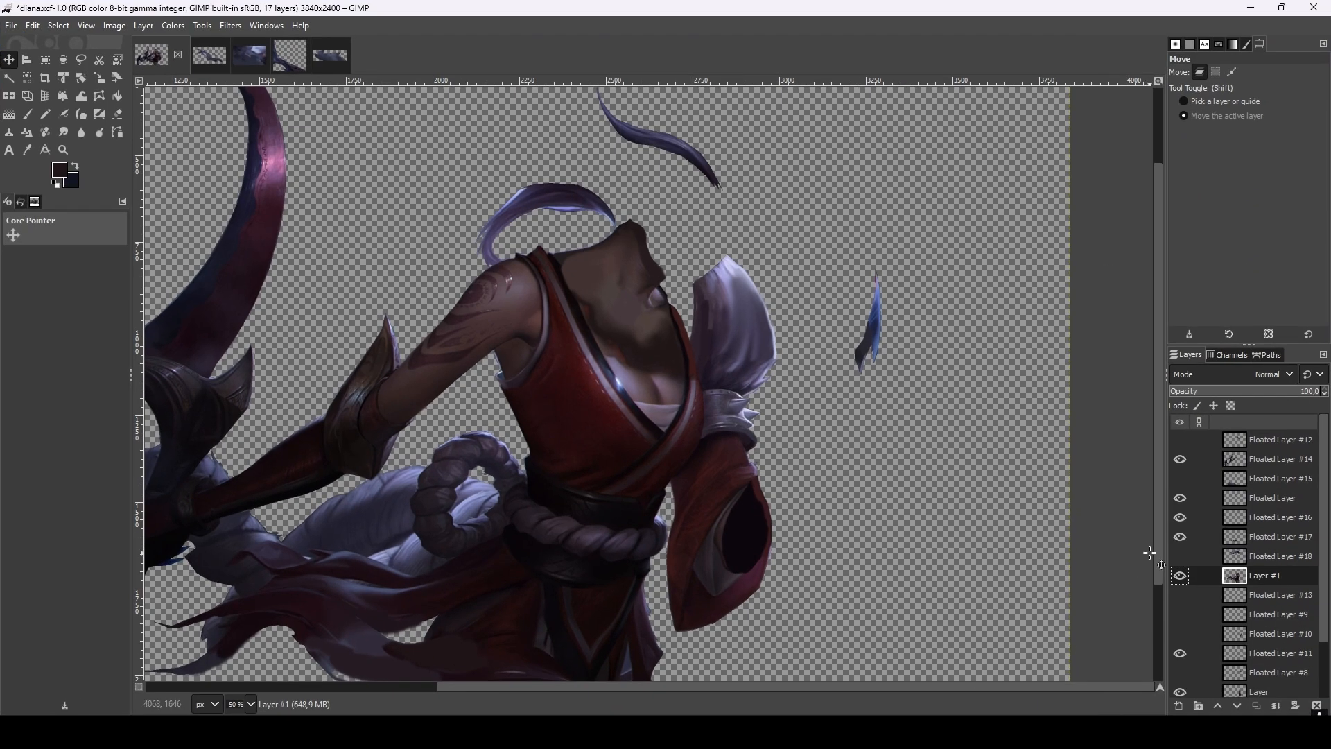
Switch to GIMP and make Floated Layer #18 and Floated Layer #12 visible as a reference for the head and necklace placement.
click(1181, 557)
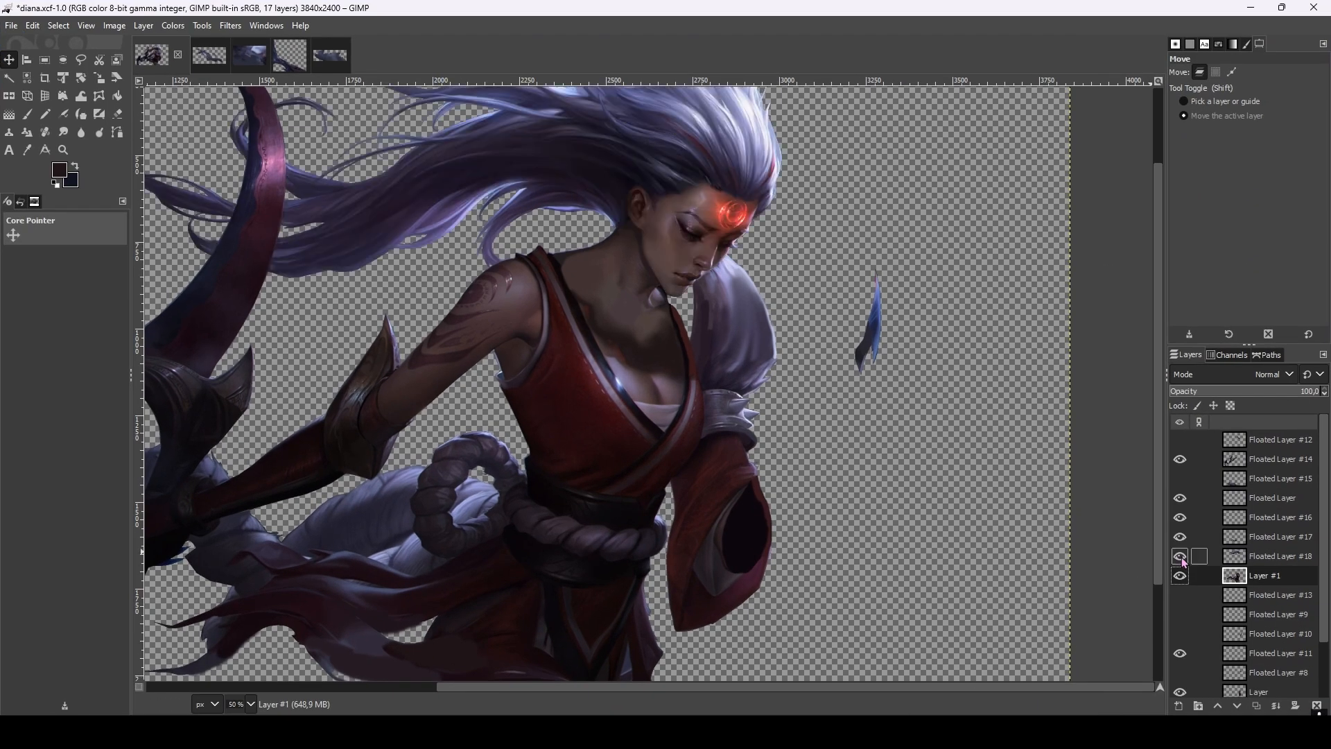
click(1185, 442)
click(1184, 443)
click(1185, 446)
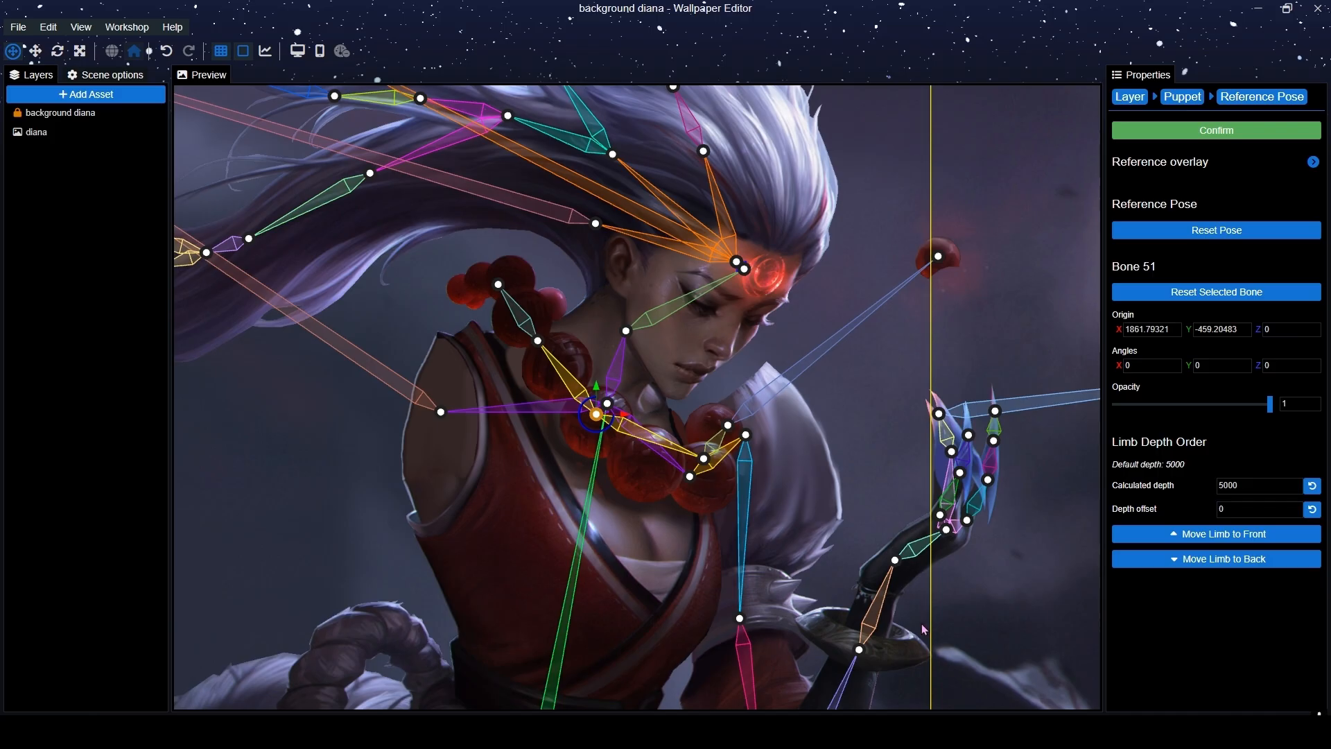
Back in Wallpaper Editor, shift the bead necklace slightly down and toward the bare shoulder so it wraps the neck.
scroll(673, 449, up, 3)
drag(572, 430, 556, 443)
scroll(926, 436, down, 2)
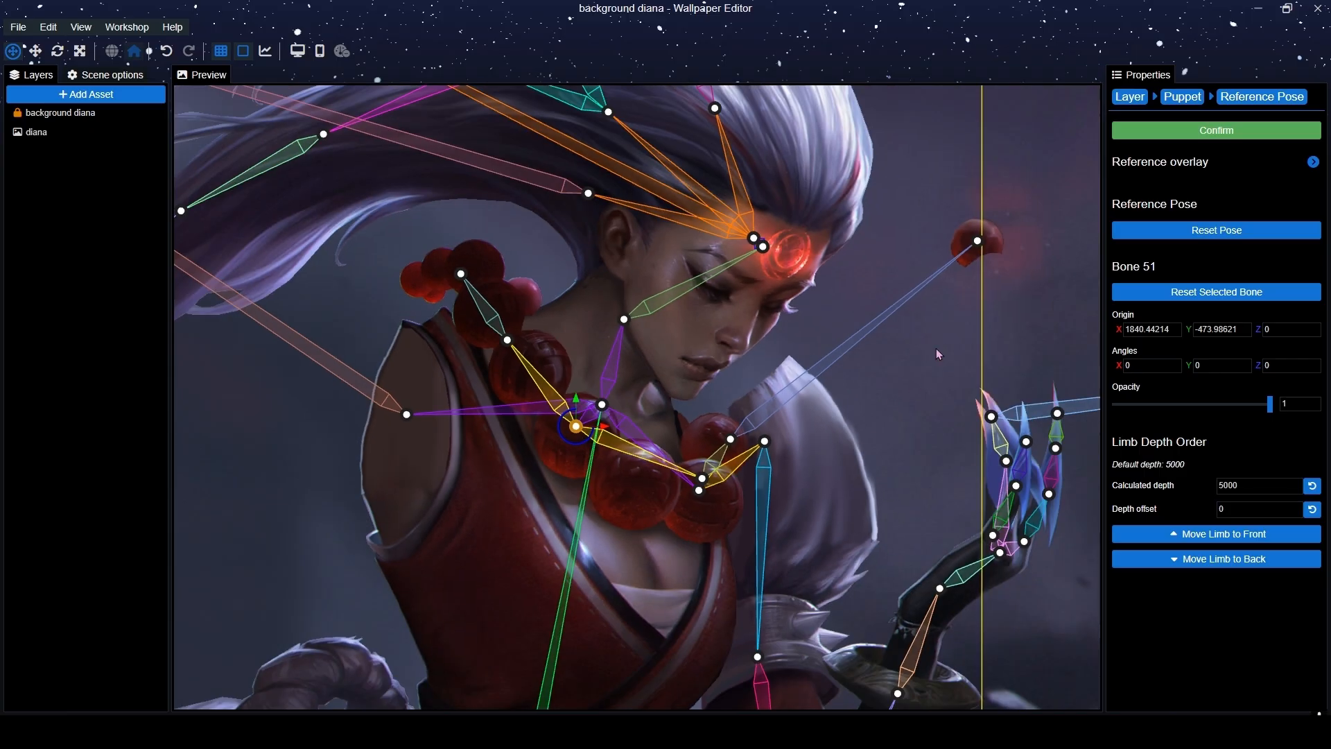
Attach the detached red bead to the necklace's end below the chin with a depth offset of -2900, and save the project.
drag(975, 248, 702, 410)
scroll(725, 389, up, 3)
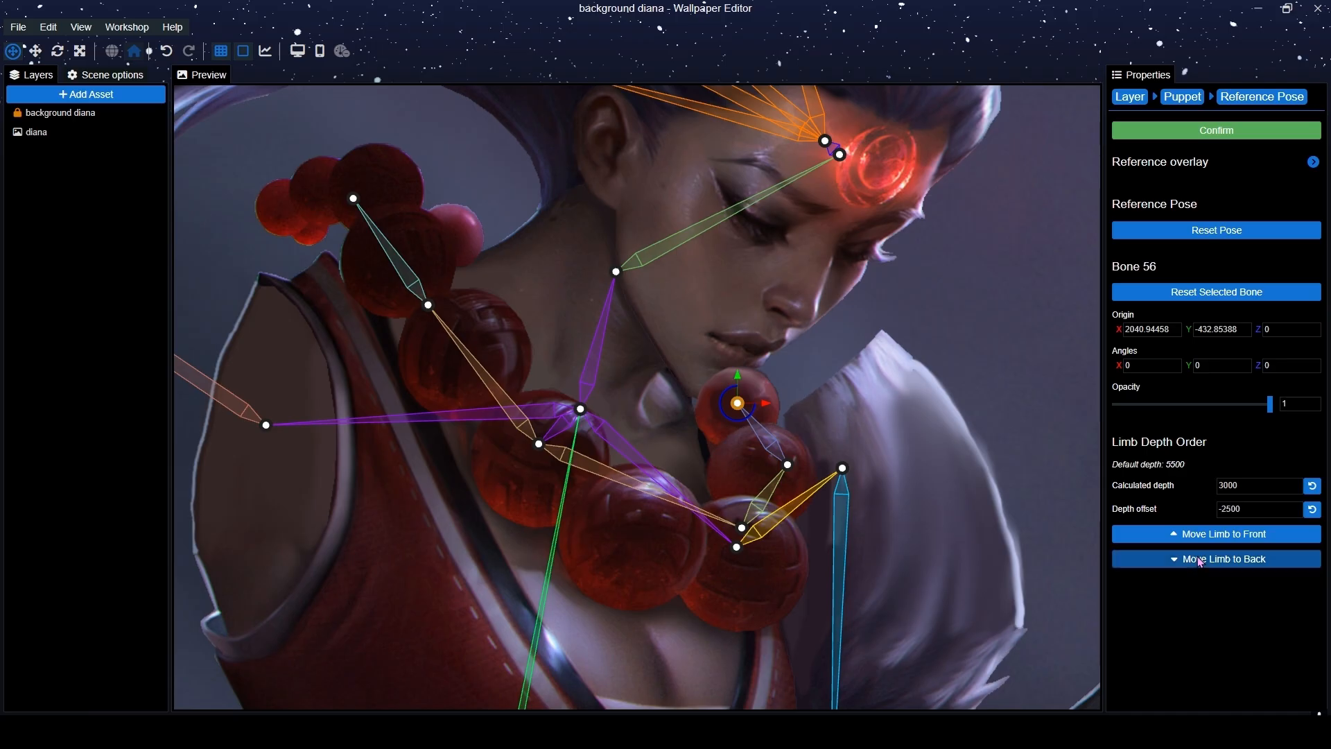
scroll(752, 385, down, 5)
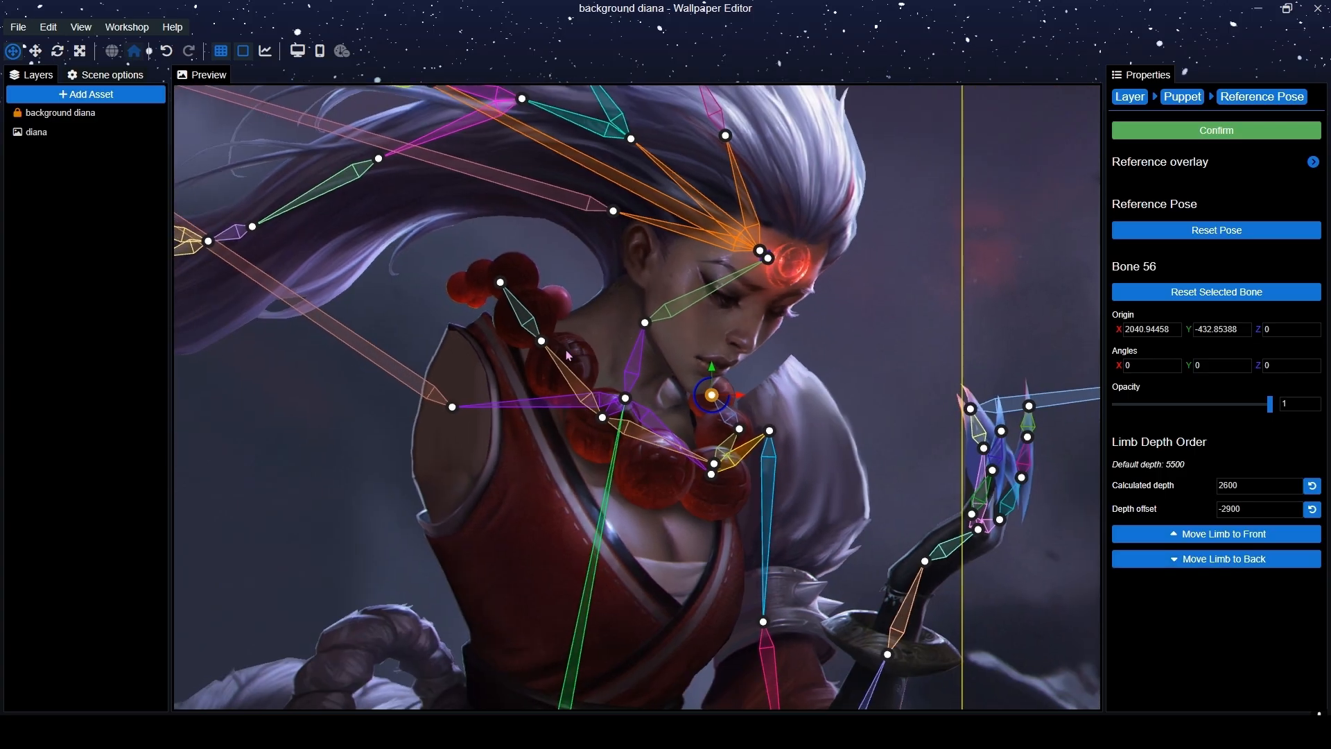
key(ctrl+s)
scroll(814, 411, up, 4)
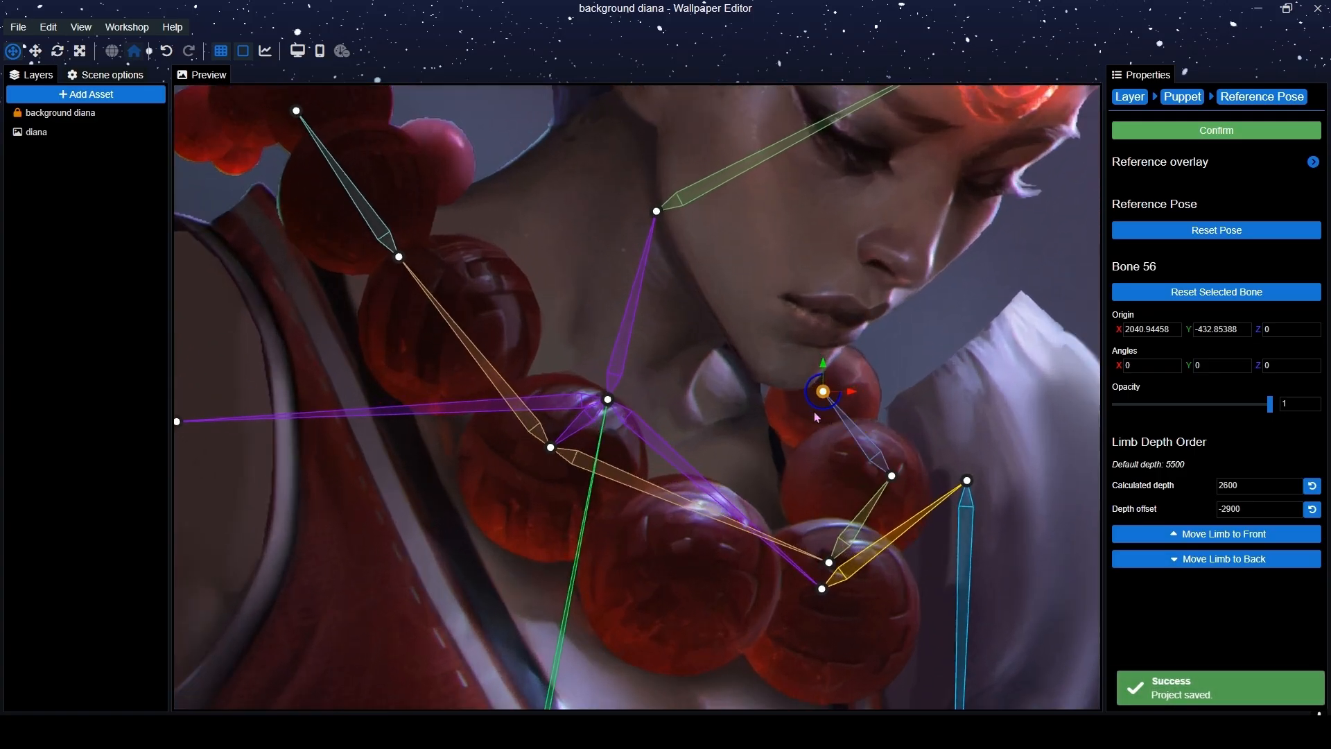
scroll(815, 411, up, 2)
scroll(814, 410, down, 6)
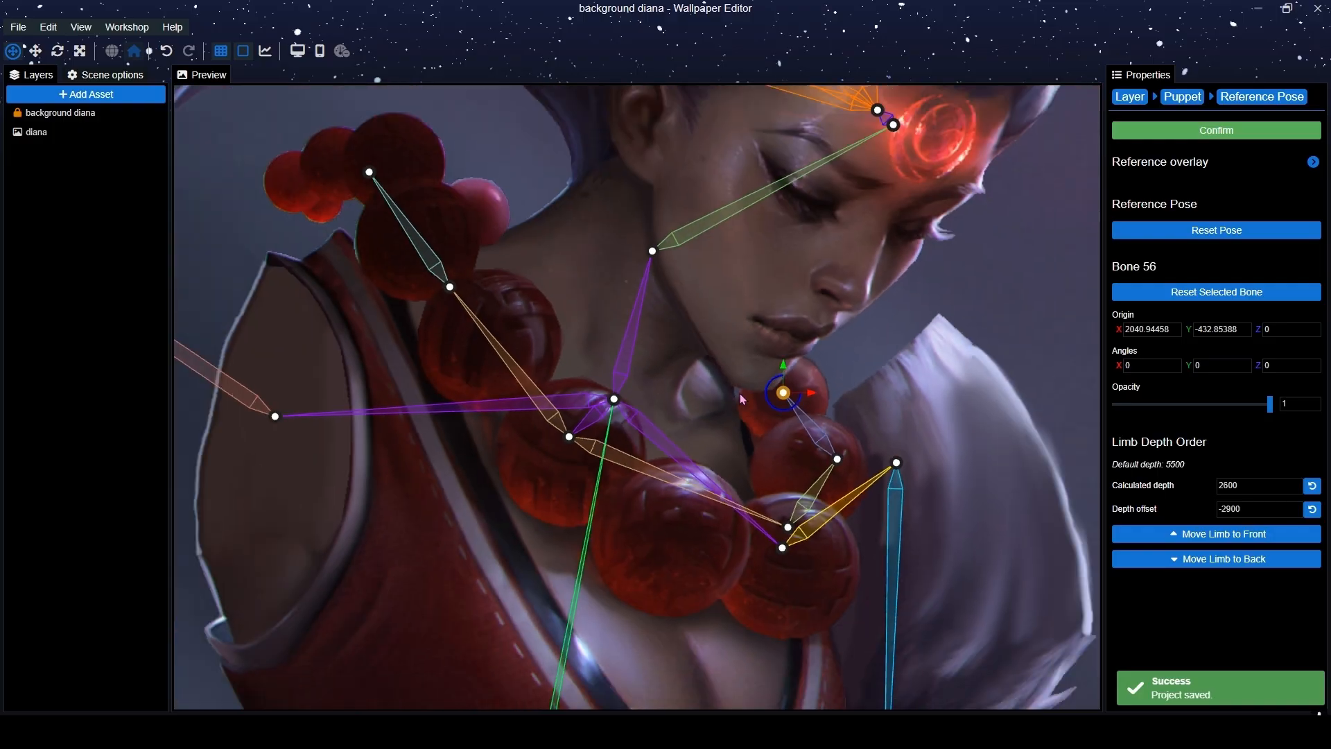
scroll(684, 386, up, 3)
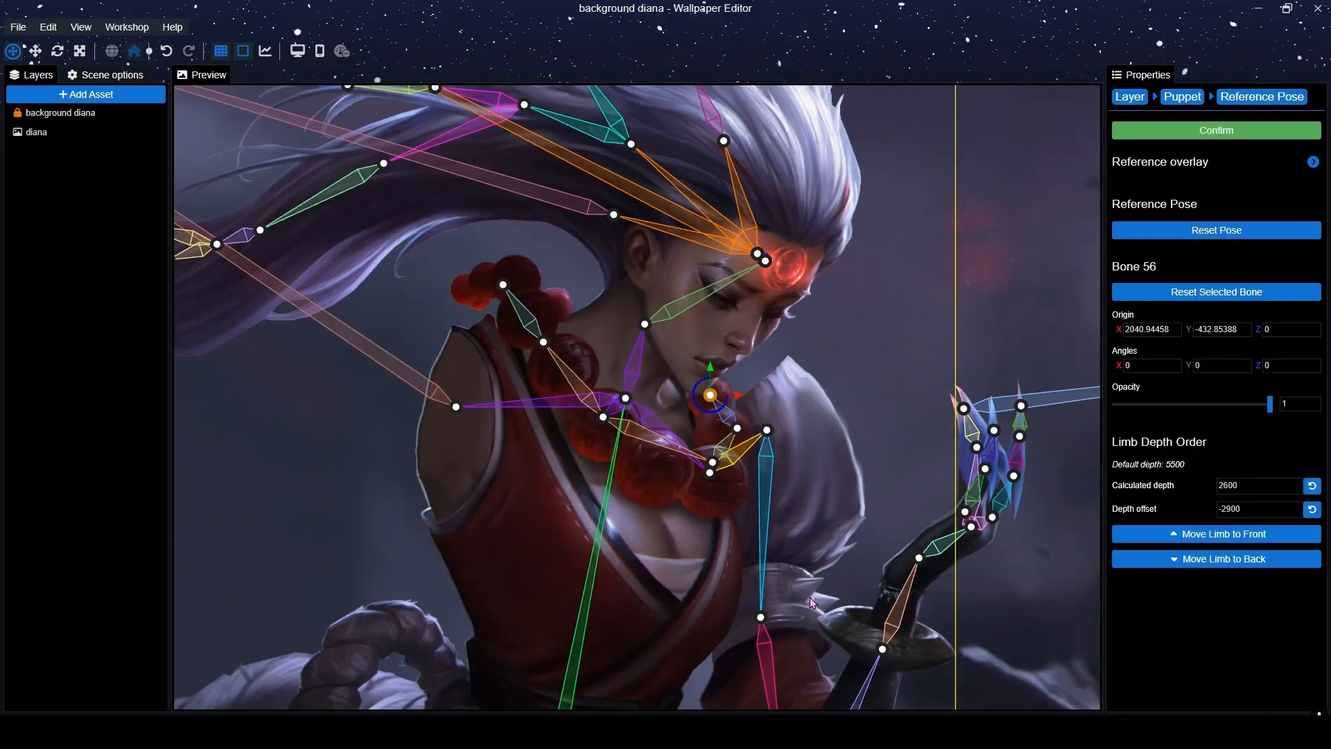
Move the detached curved hair lock under the hair behind the ear, aligning it with the lower hair edge.
scroll(545, 416, down, 3)
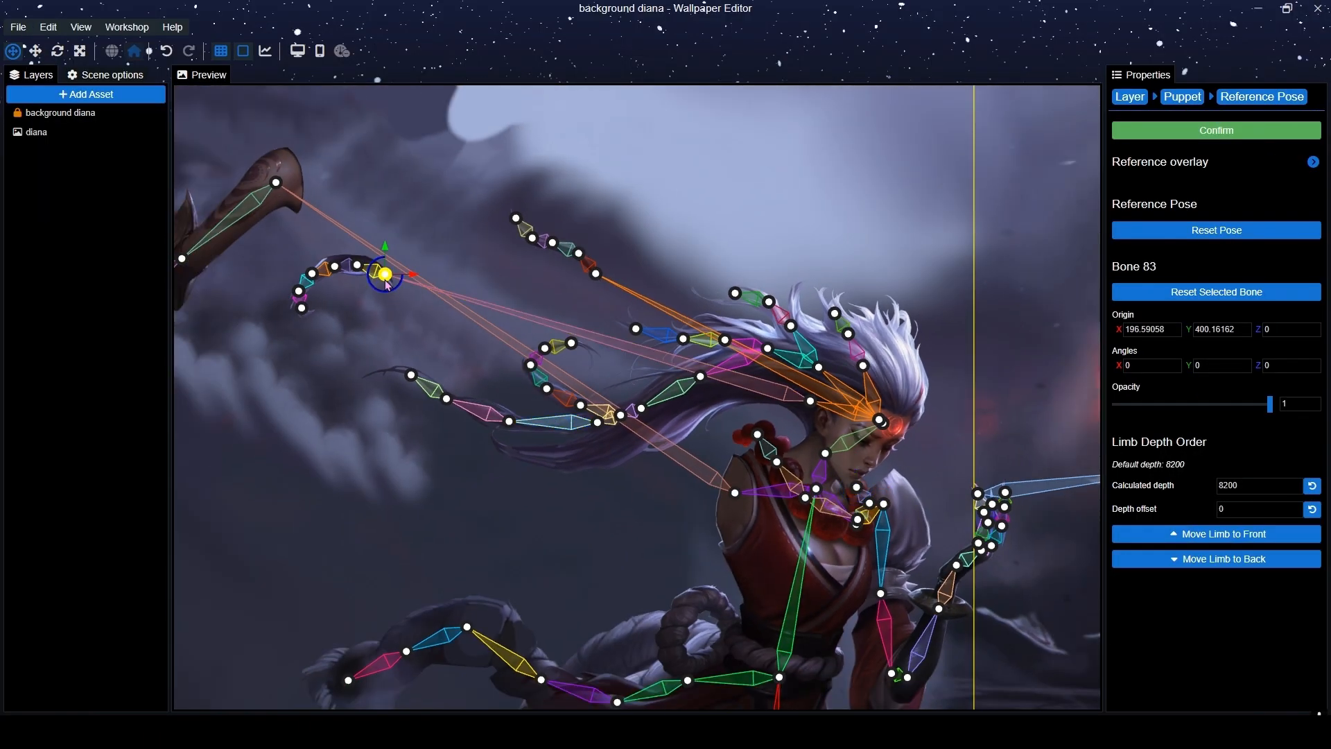
drag(387, 283, 777, 399)
scroll(799, 420, up, 8)
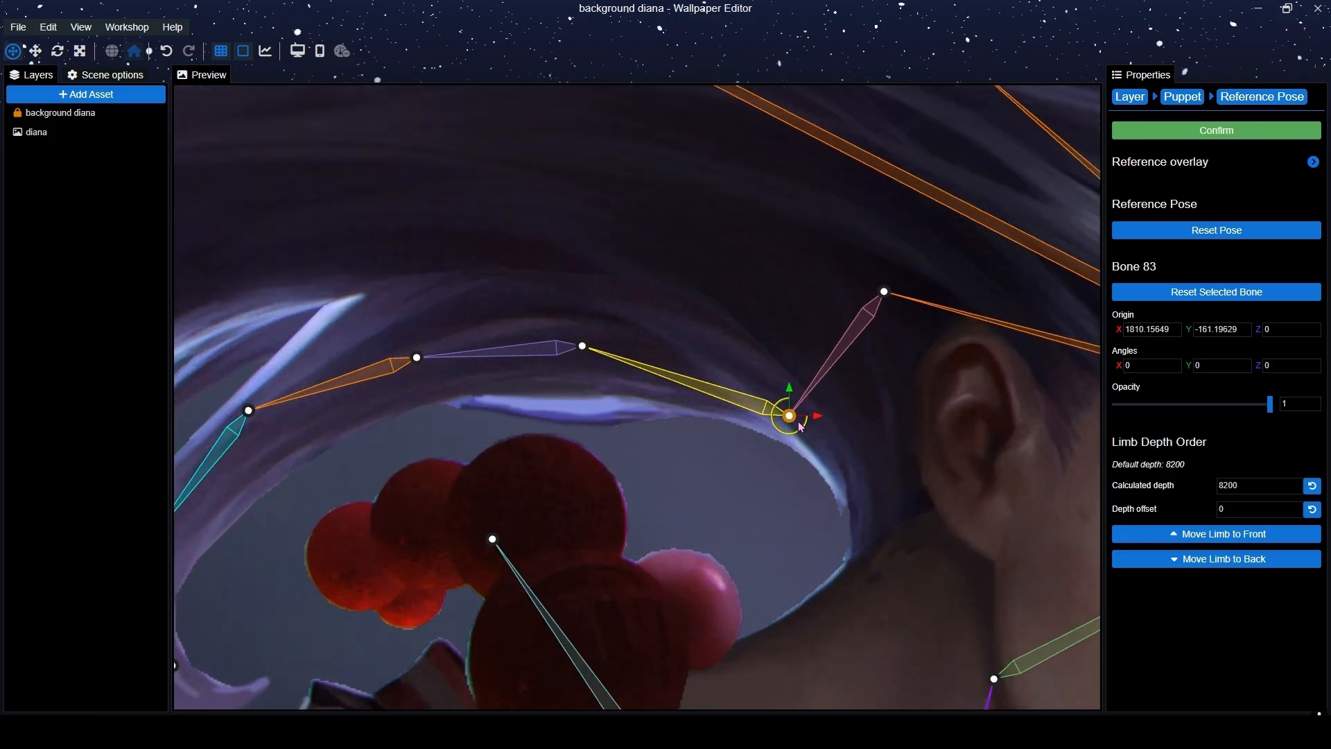
drag(799, 424, 802, 455)
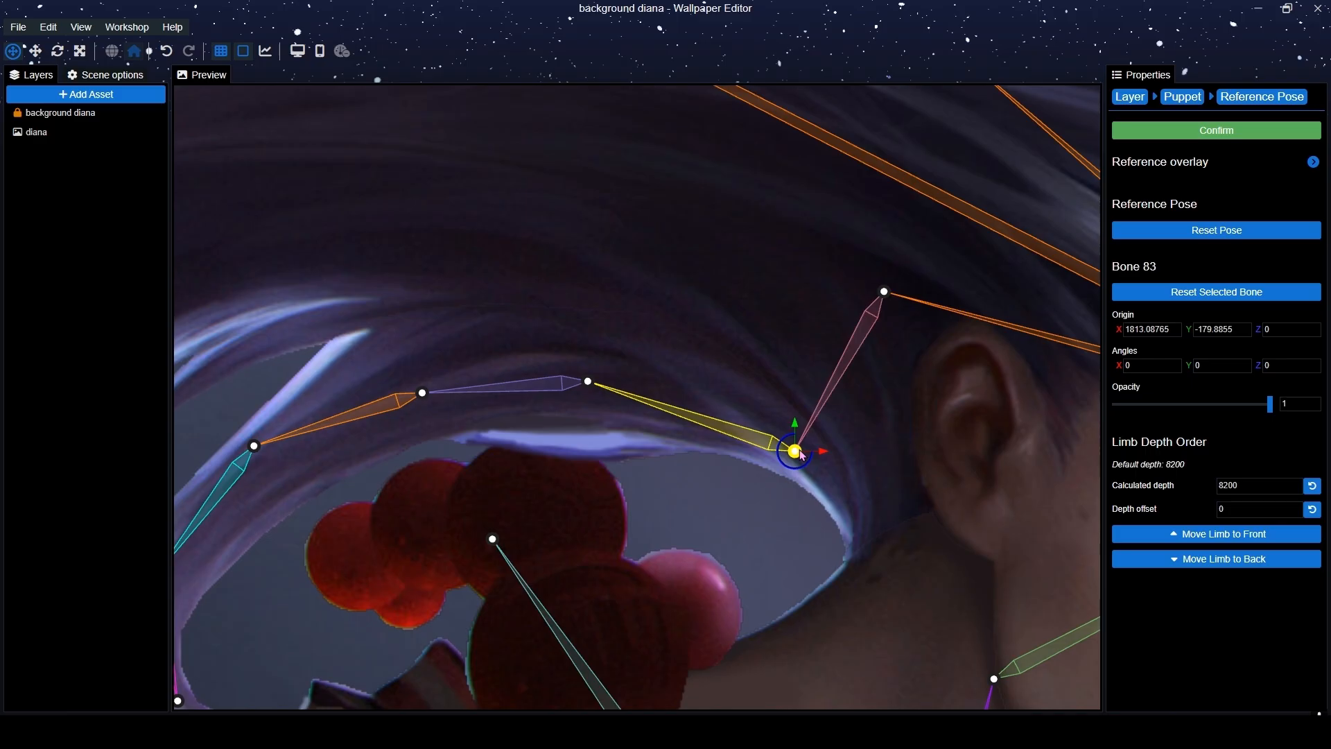
scroll(801, 452, down, 10)
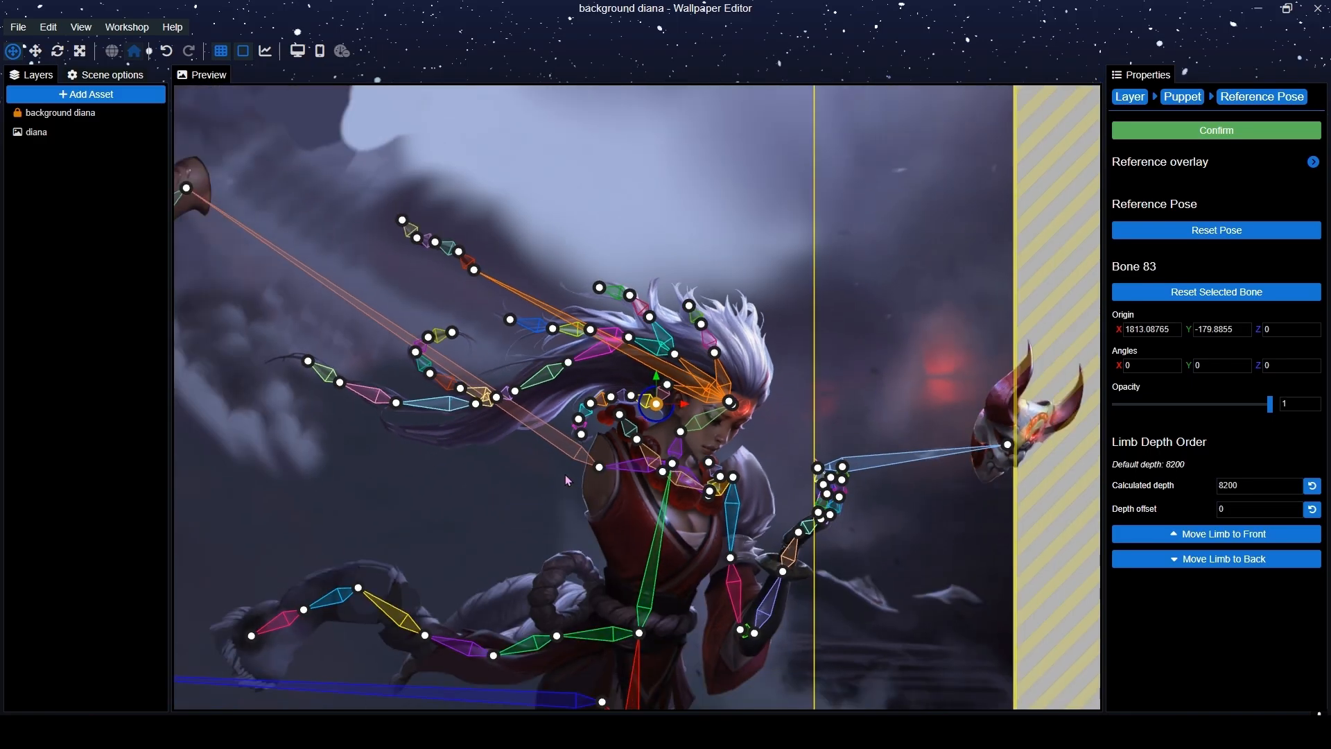
Move the remaining detached dark hair lock from the sky onto the upper part of the hair.
scroll(488, 427, up, 5)
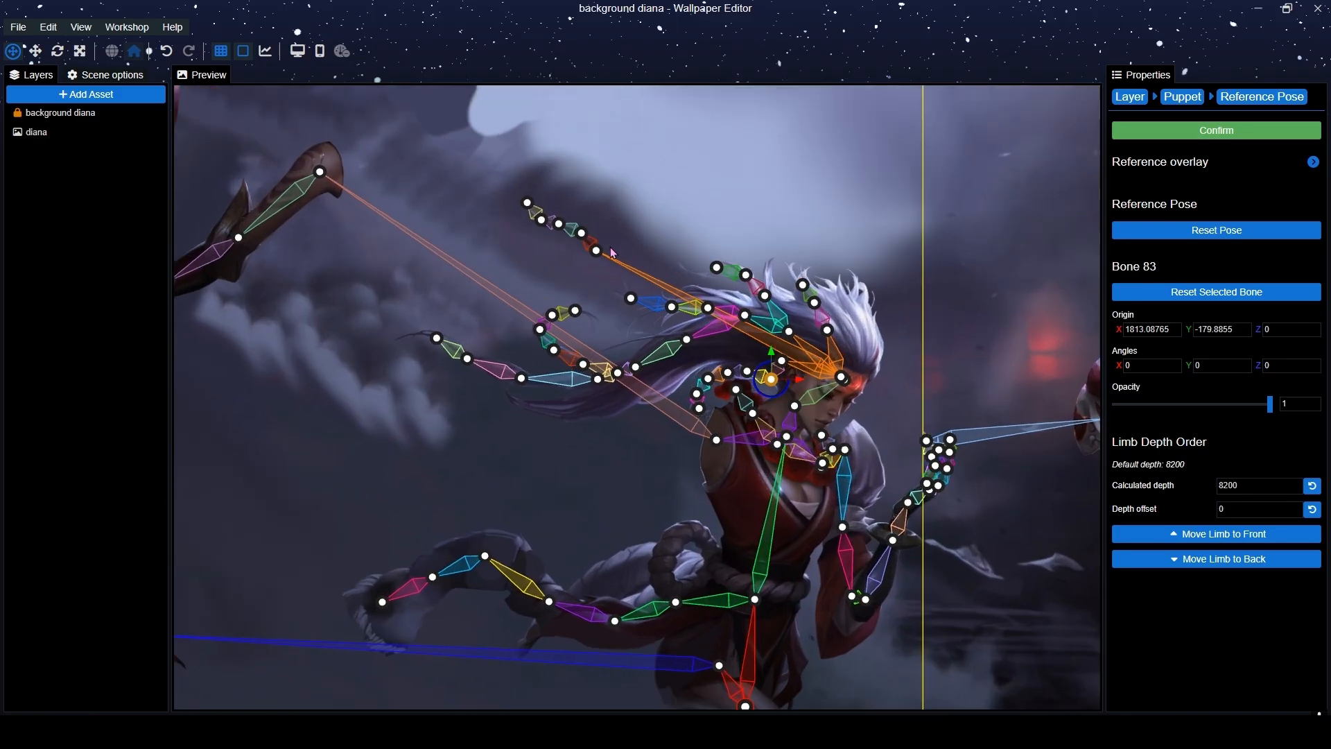
scroll(603, 226, up, 2)
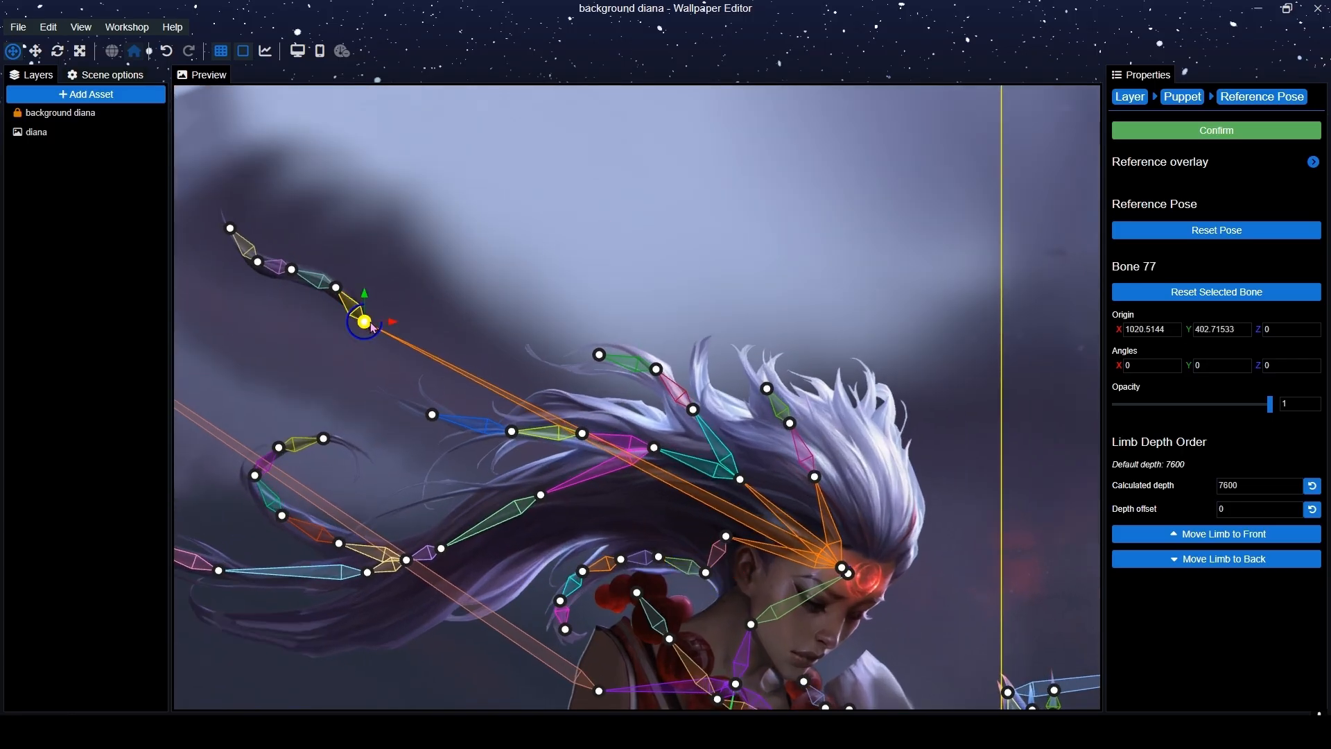
drag(370, 327, 732, 448)
scroll(735, 450, up, 3)
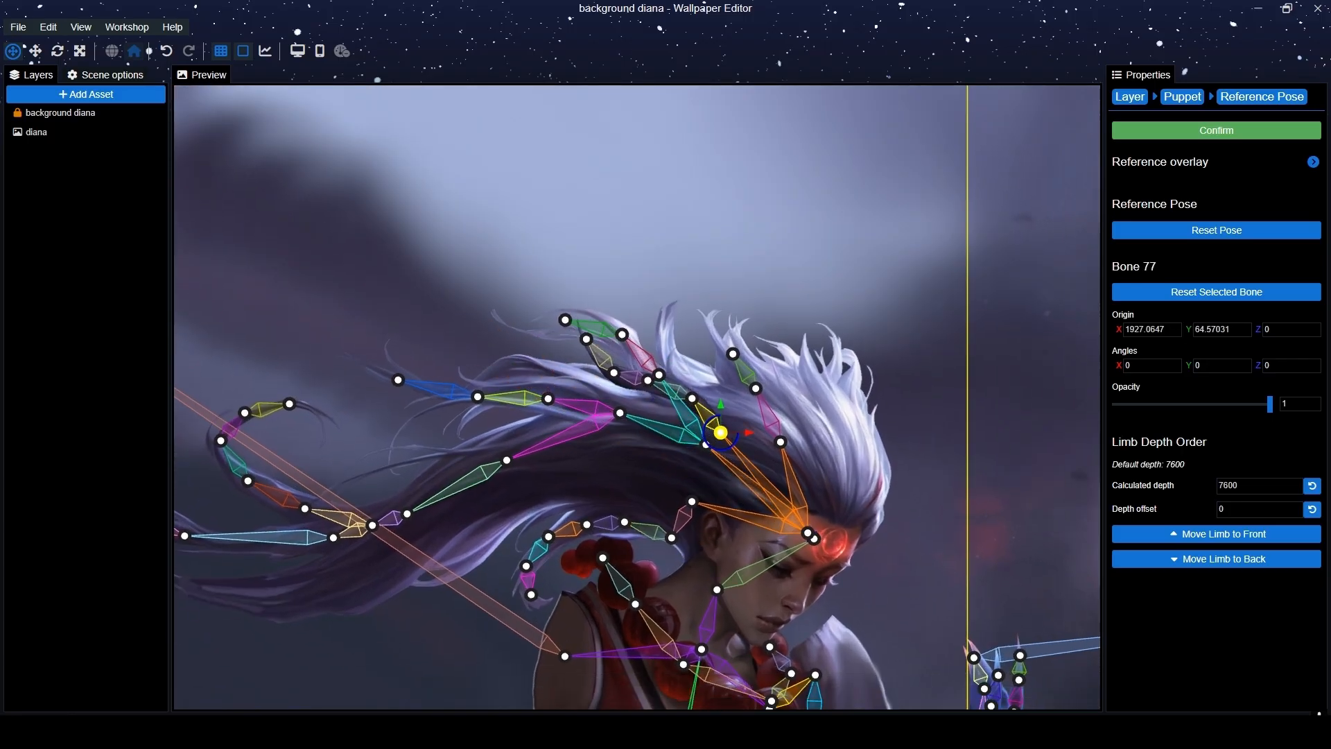
scroll(739, 454, up, 5)
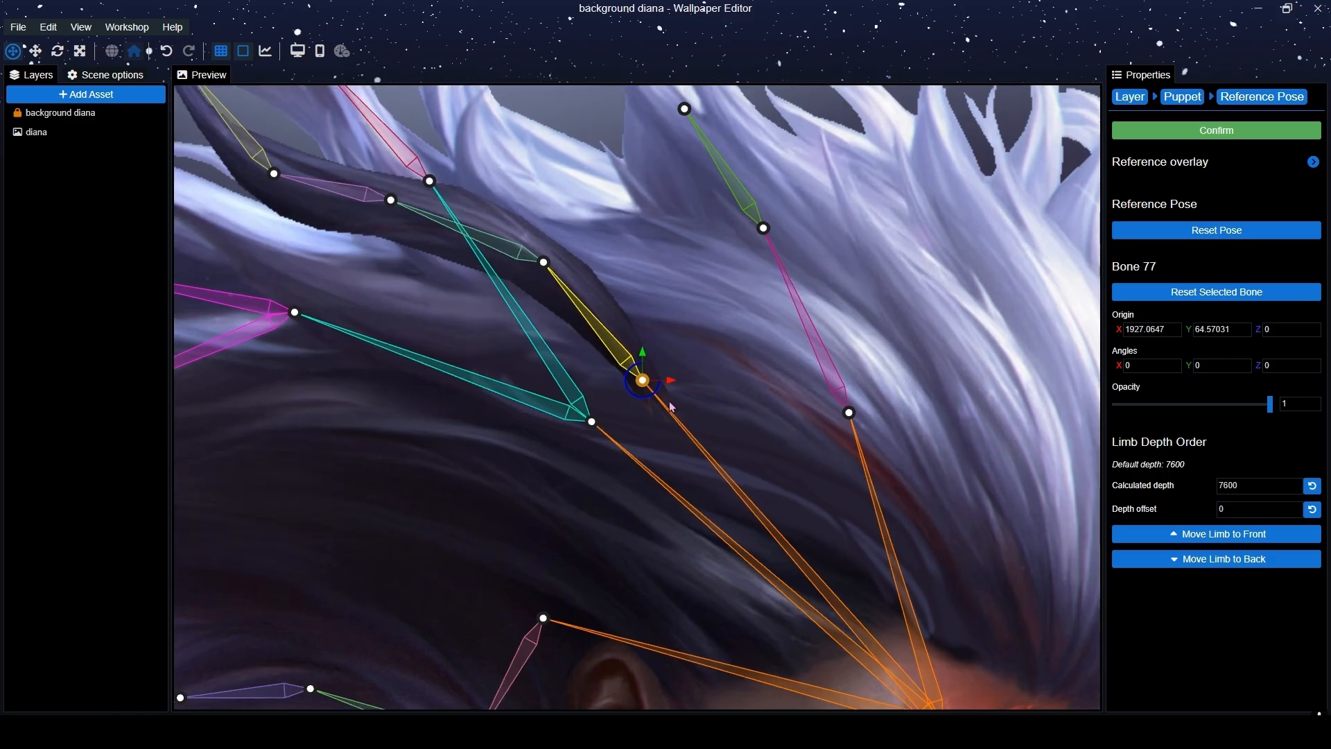
scroll(708, 405, down, 5)
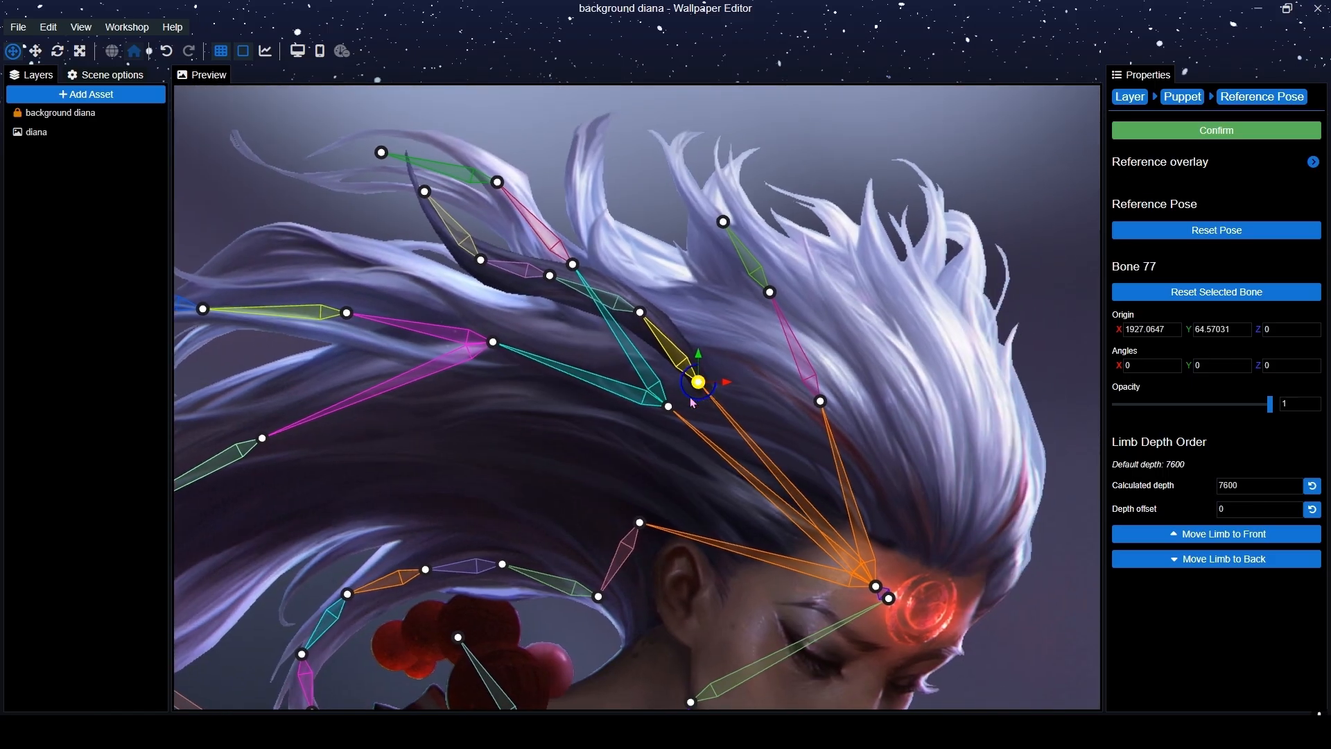
Reposition the dark hair lock lower on the hair near the forehead and bring it forward with a depth offset of 1800.
drag(697, 382, 662, 419)
scroll(617, 446, up, 5)
drag(696, 464, 780, 603)
scroll(757, 545, down, 6)
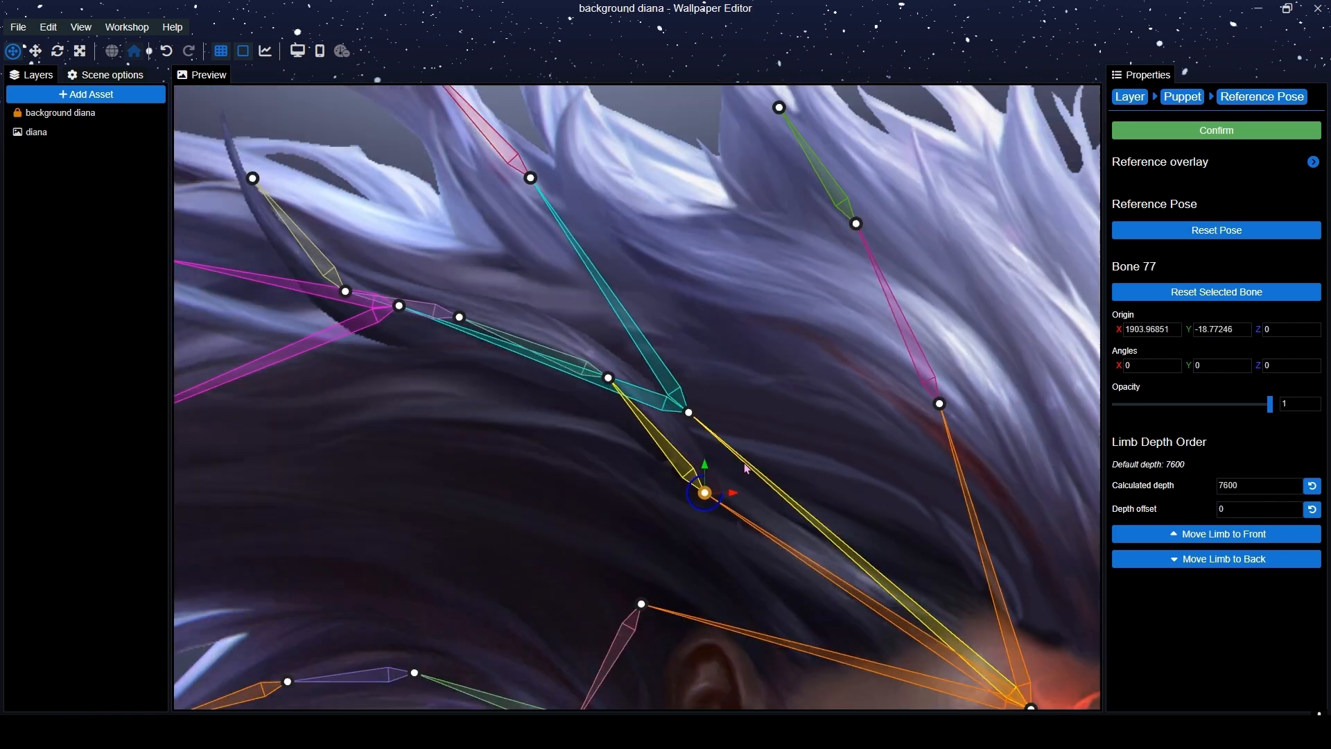
drag(702, 494, 749, 536)
scroll(797, 530, up, 3)
scroll(749, 536, down, 3)
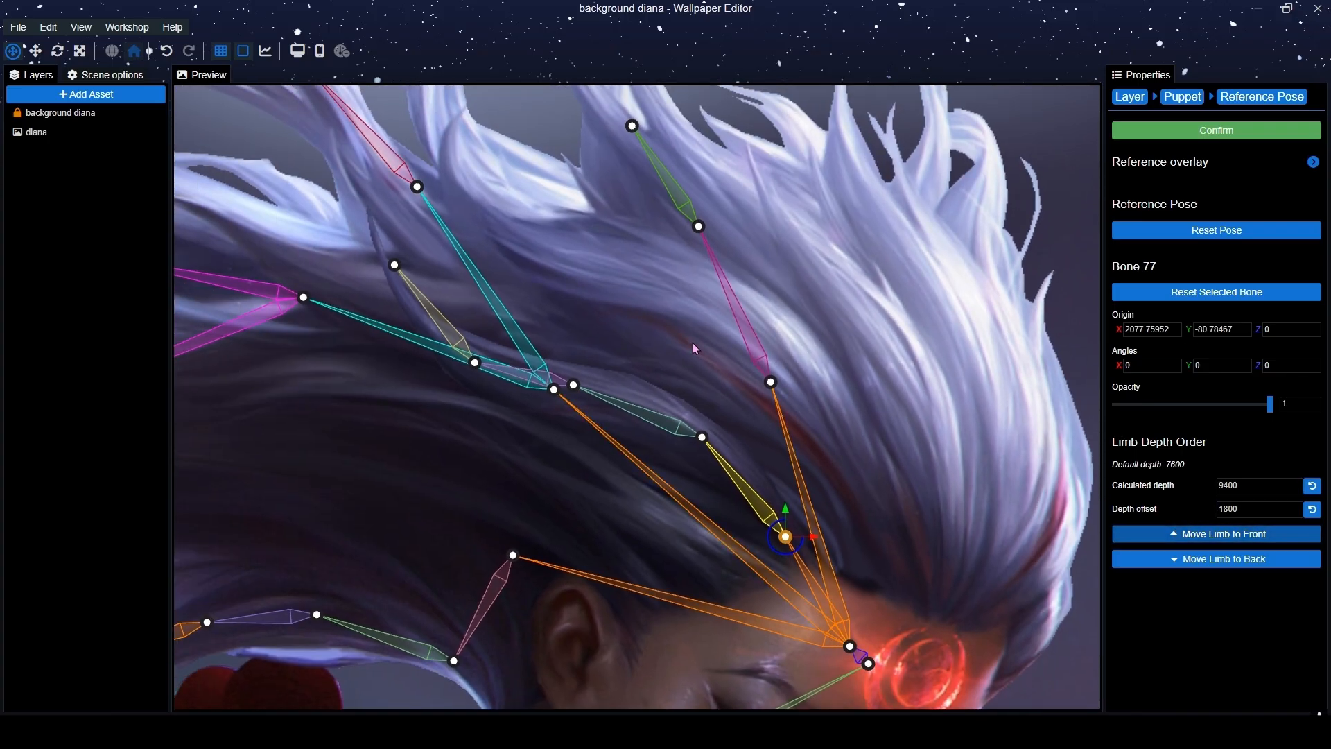
Move the horned mask from outside the backdrop to the raised fingertips and send it behind the hand with a depth offset of -900.
scroll(693, 343, down, 6)
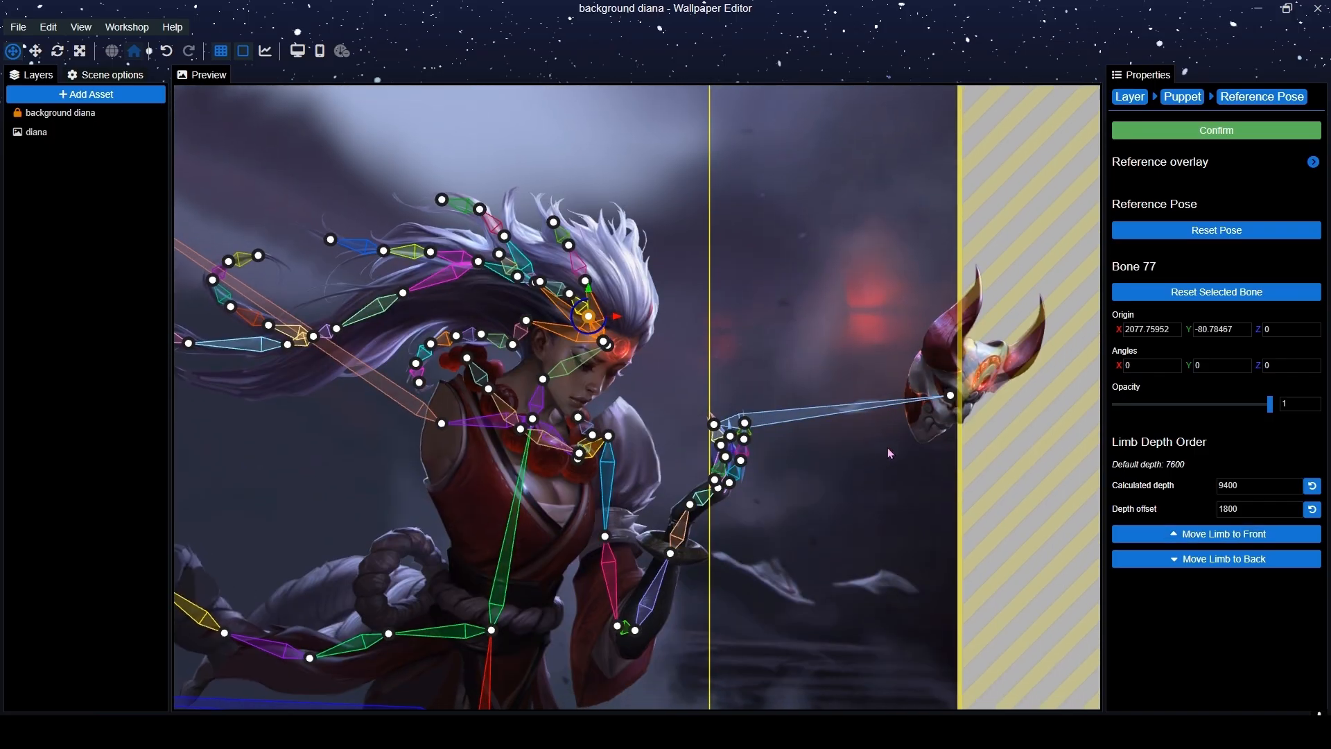
scroll(889, 444, up, 4)
drag(1095, 394, 744, 414)
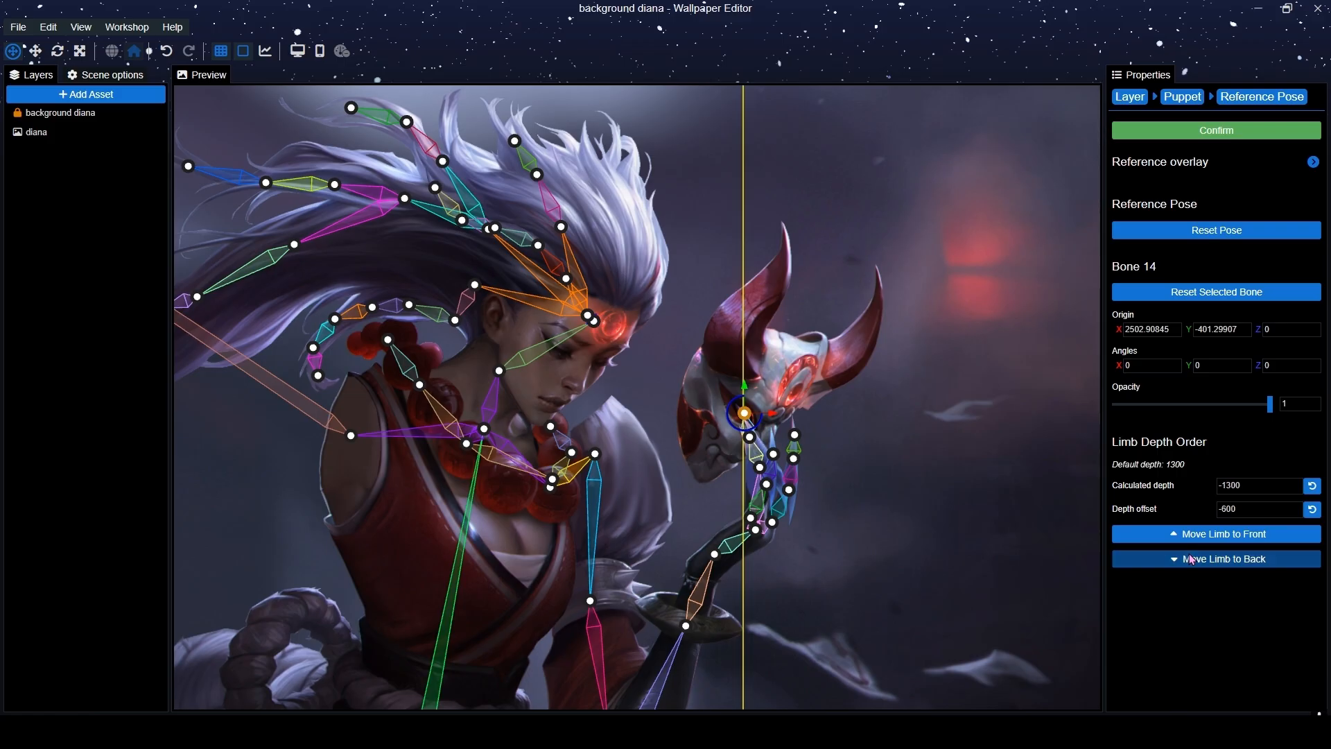
scroll(854, 441, up, 6)
drag(835, 430, 758, 463)
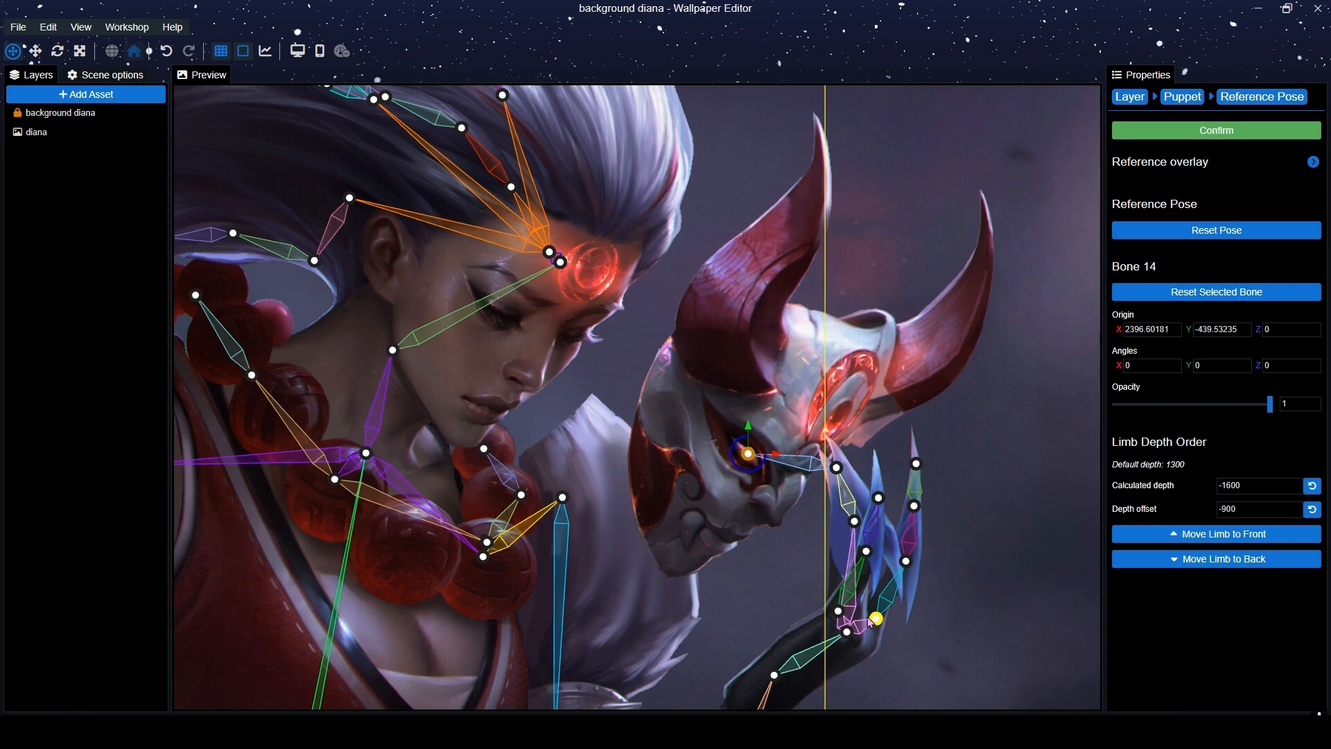
scroll(870, 622, down, 6)
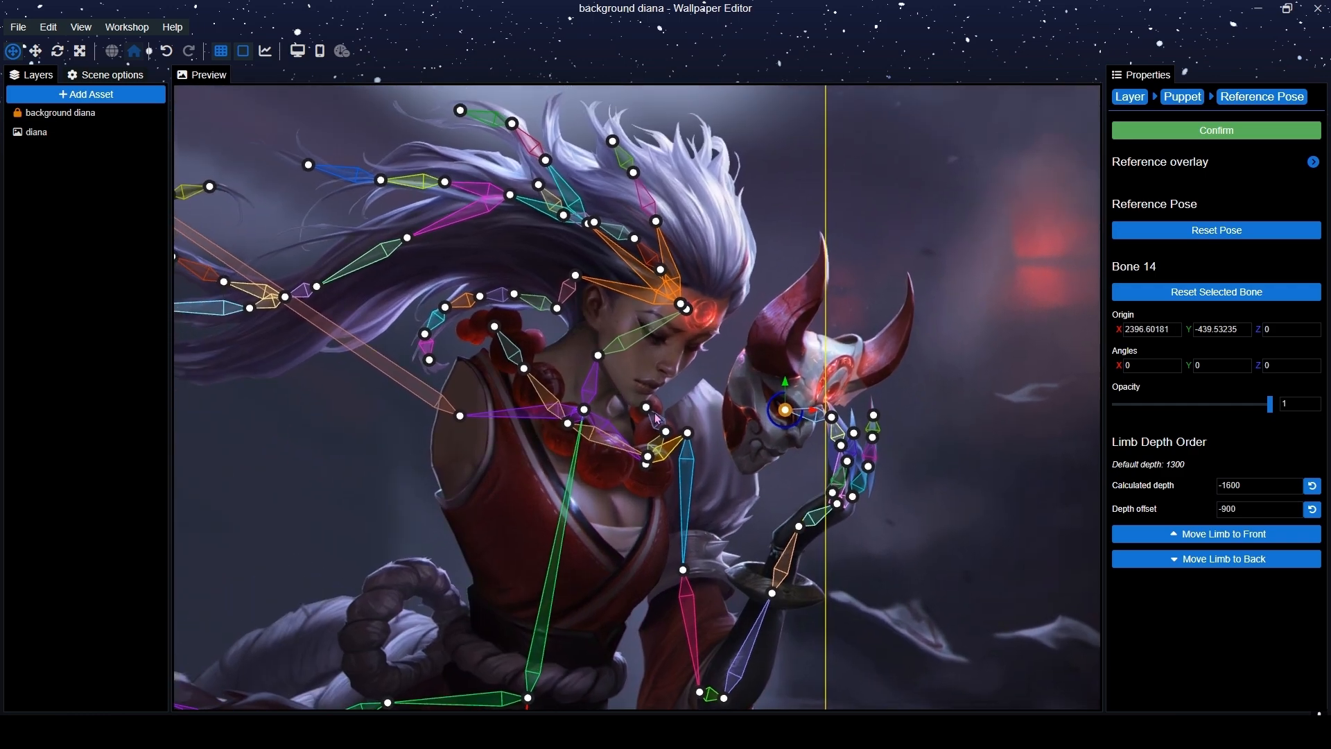
Raise the white-sleeved arm with its hand and mask closer to the neck, using its shoulder bone.
scroll(860, 676, up, 1)
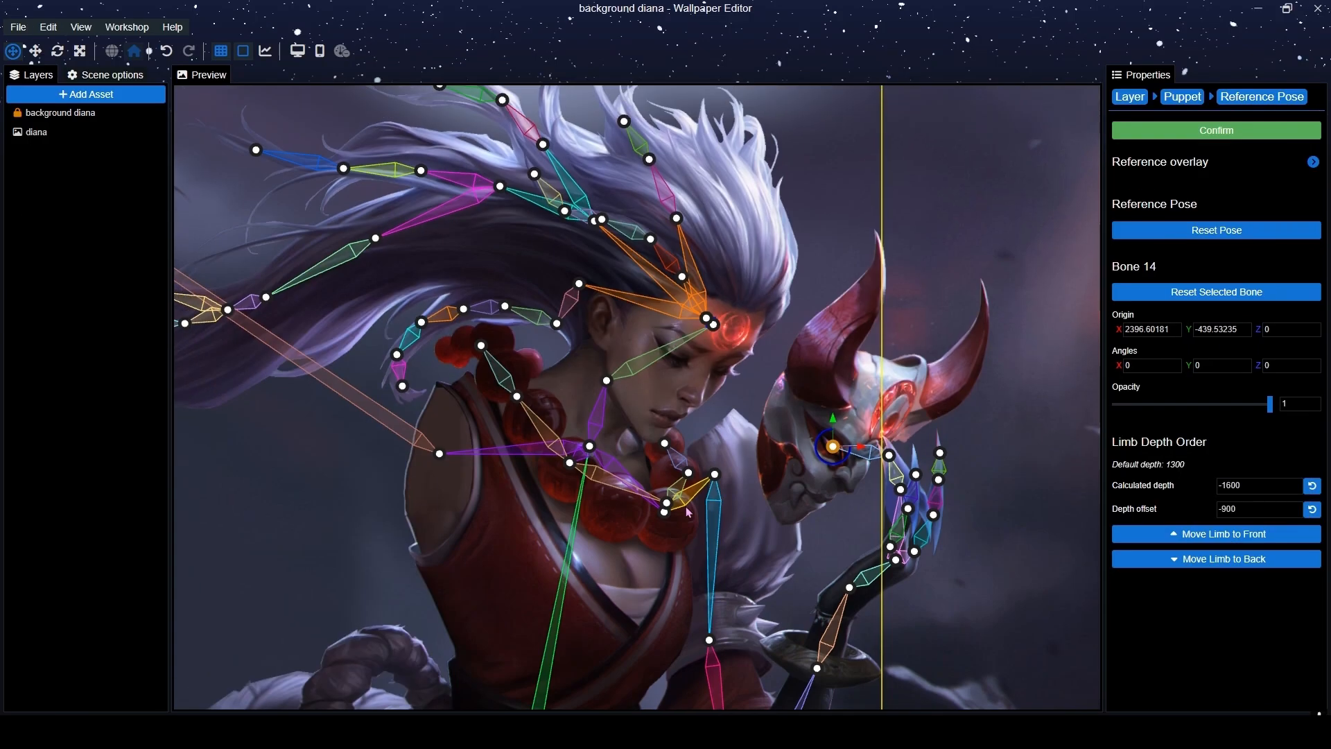
scroll(736, 526, up, 3)
drag(746, 540, 721, 386)
scroll(750, 404, down, 5)
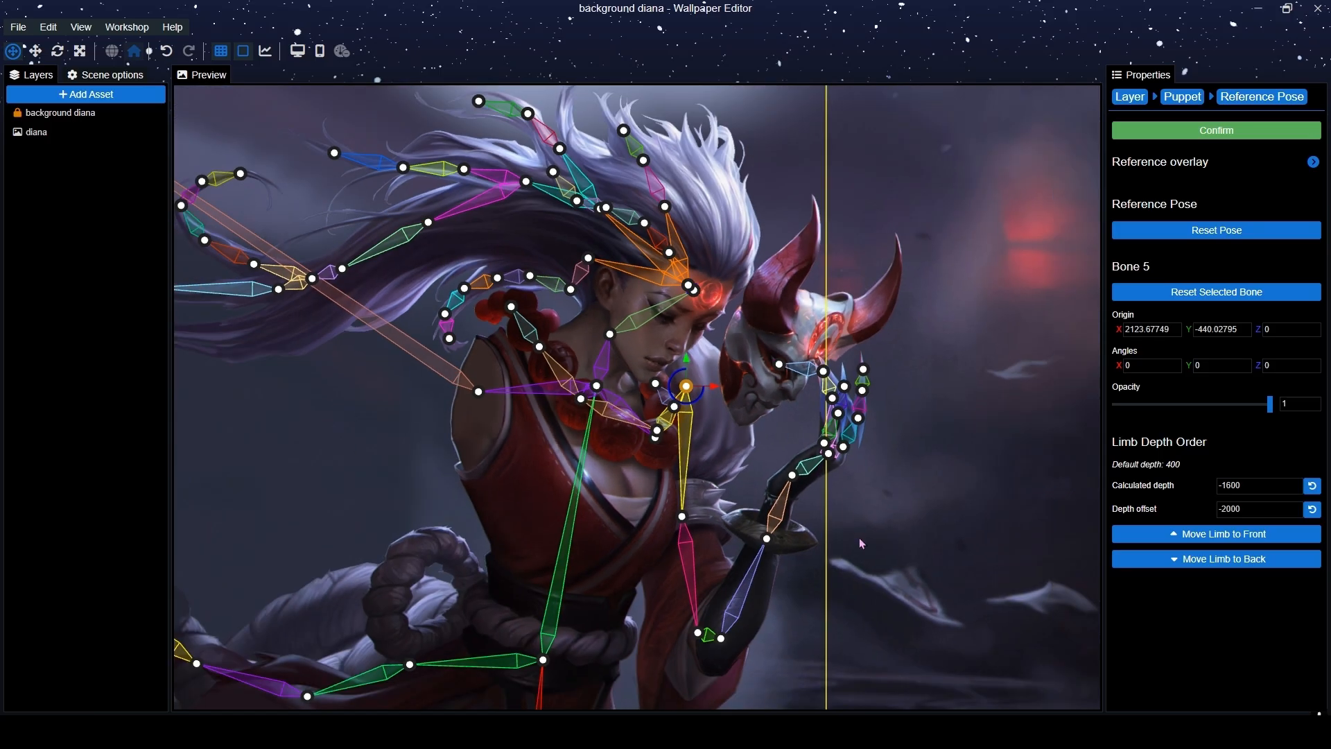
Nudge the sleeved arm's shoulder bone slightly up and outward, and switch to GIMP to compare with the original artwork.
drag(859, 534, 864, 448)
scroll(769, 506, up, 1)
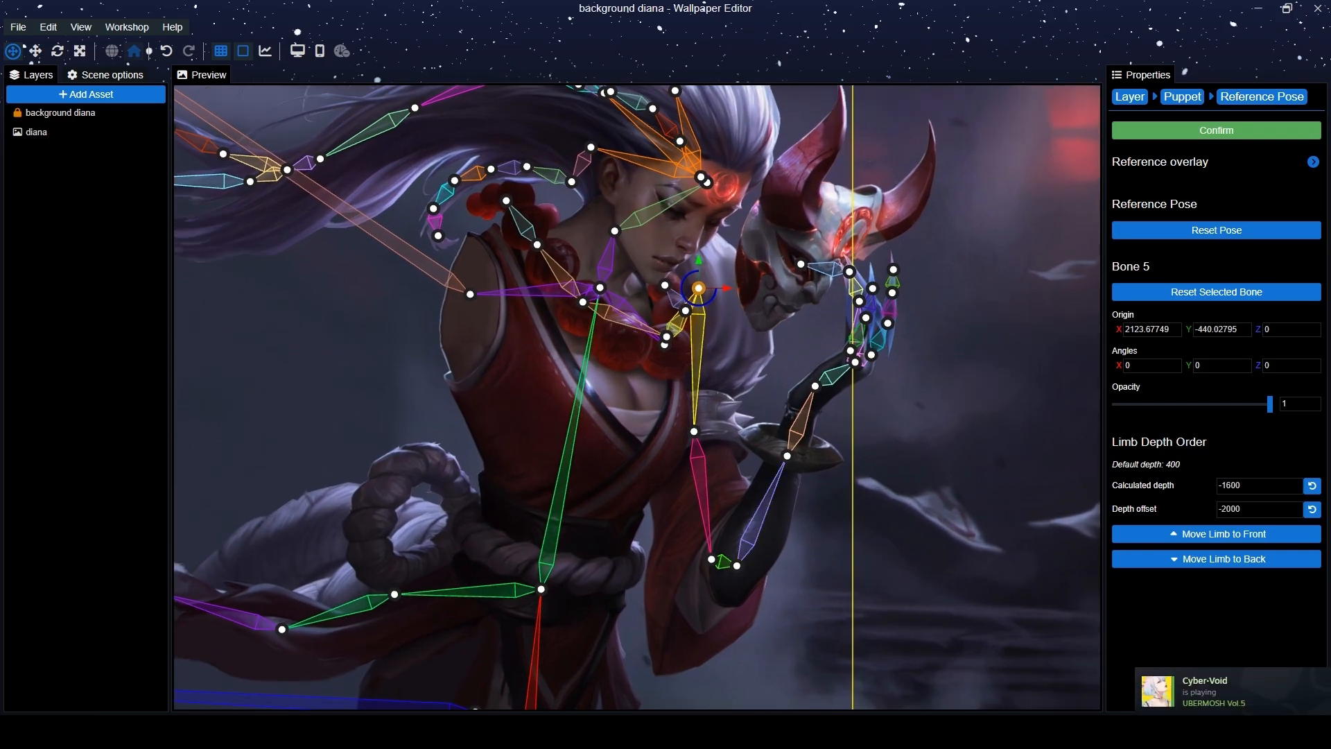
click(832, 732)
click(832, 731)
drag(698, 294, 702, 297)
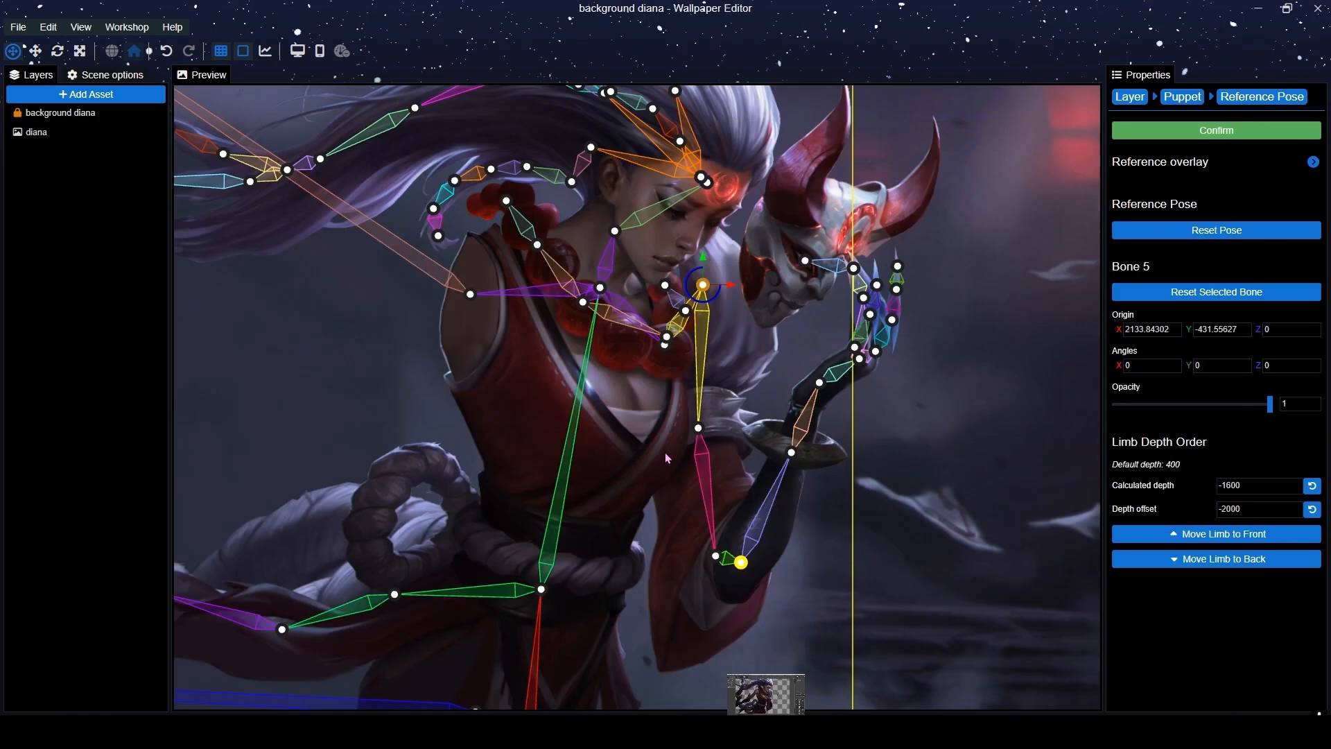
scroll(746, 415, up, 5)
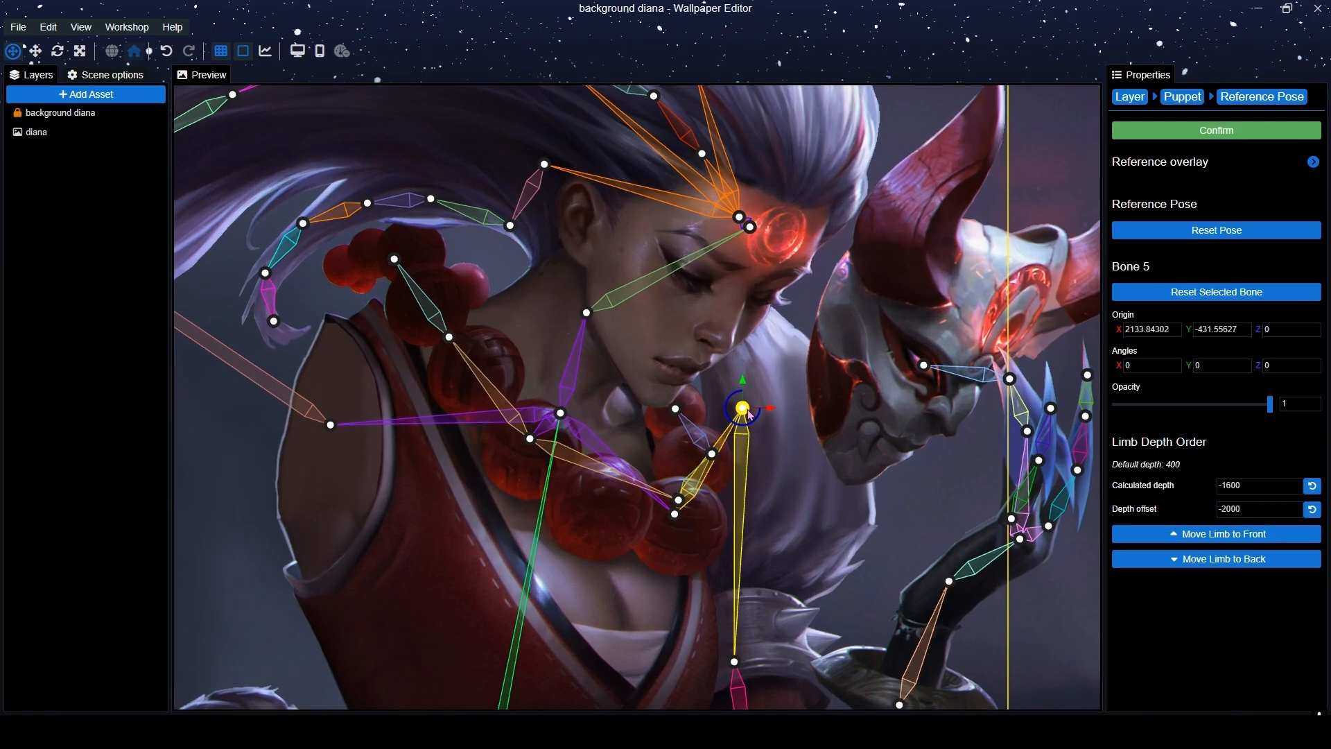
drag(747, 414, 769, 391)
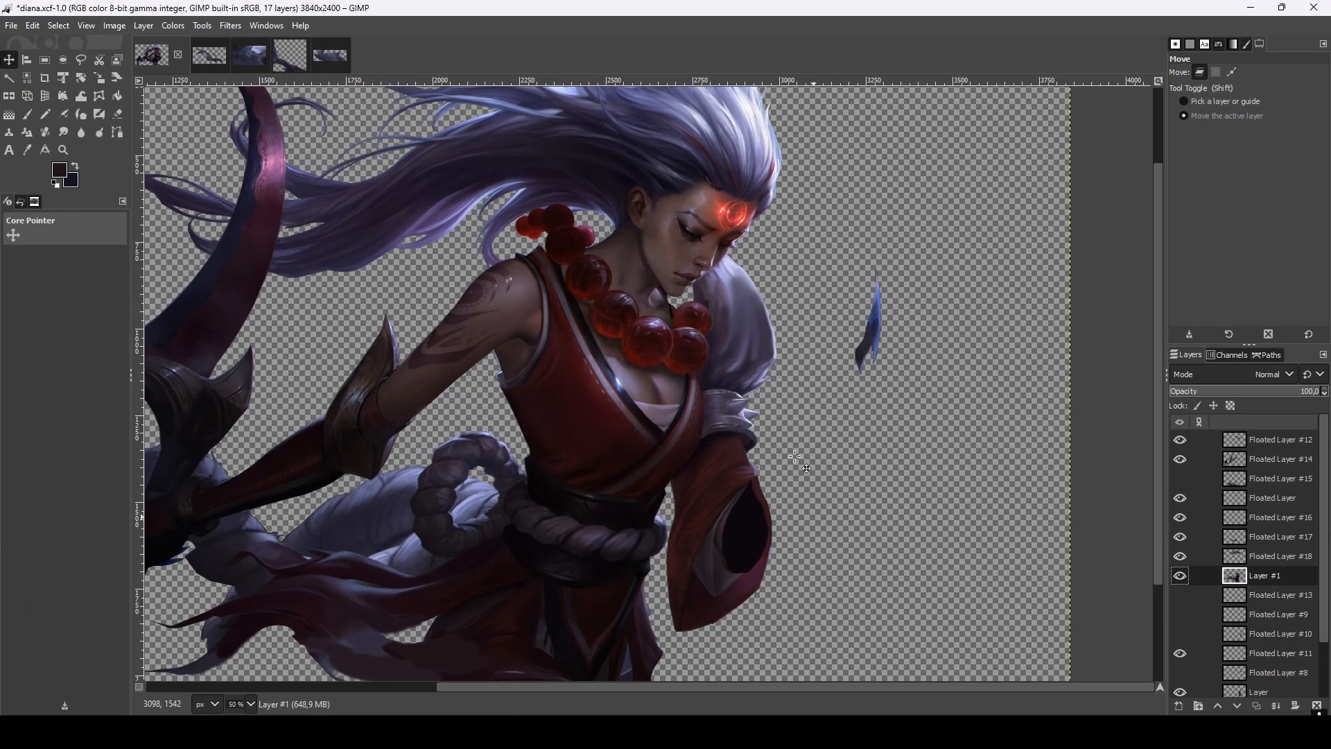
Return to Wallpaper Engine and shift the sleeved arm's shoulder bone inward and down to about X 2127, Y -427.
scroll(903, 651, up, 4)
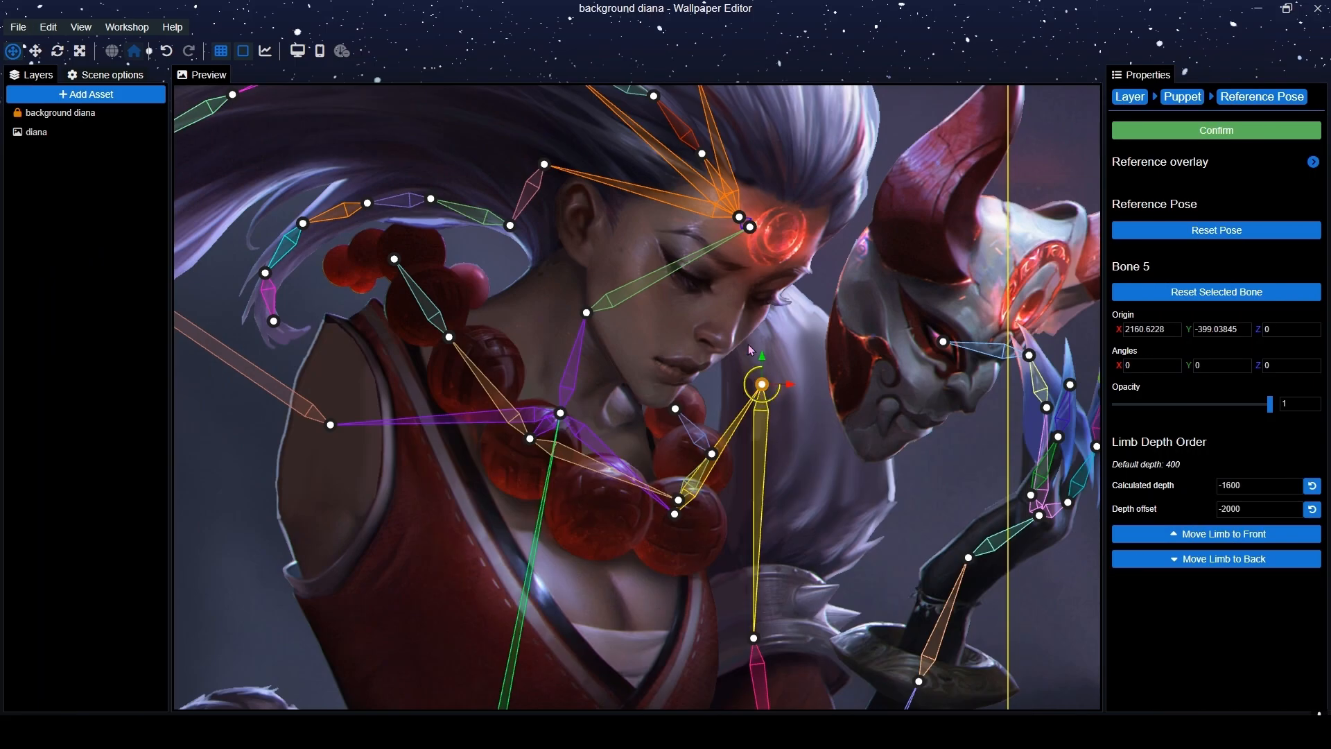
scroll(748, 344, up, 4)
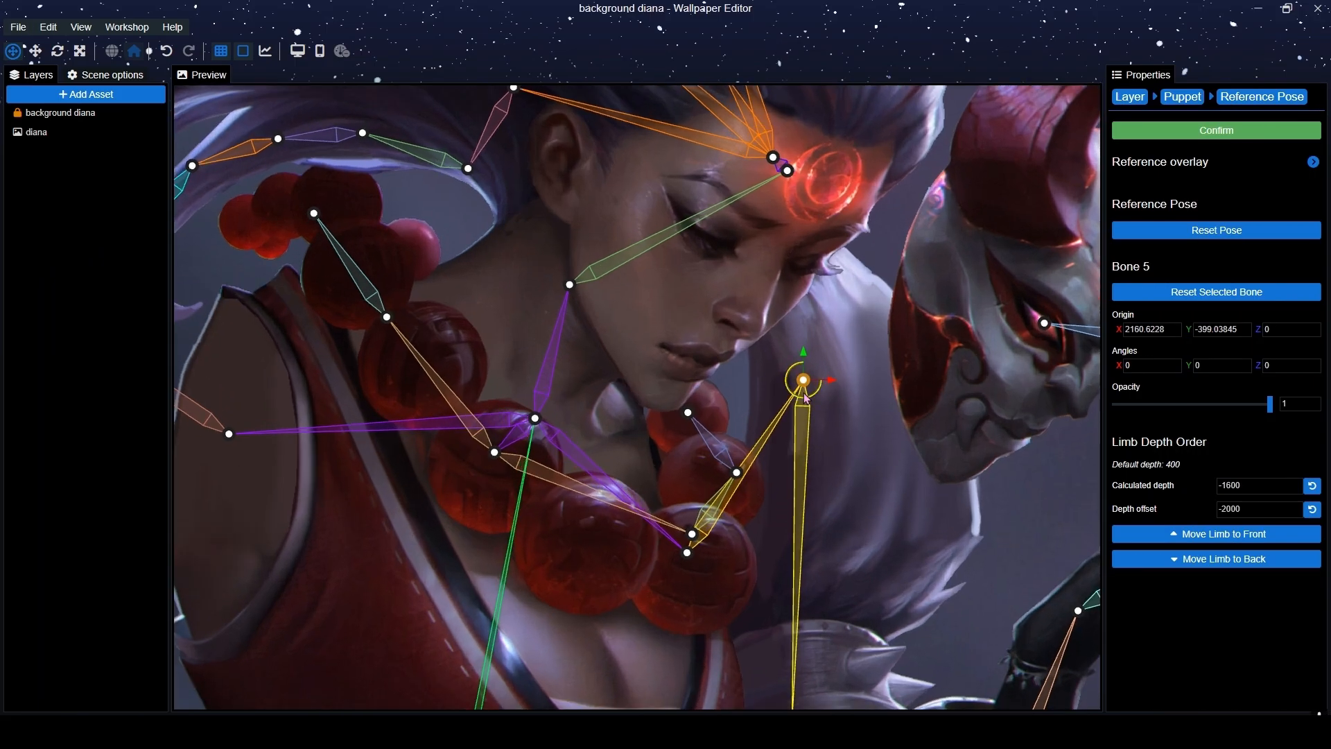
drag(808, 390, 778, 416)
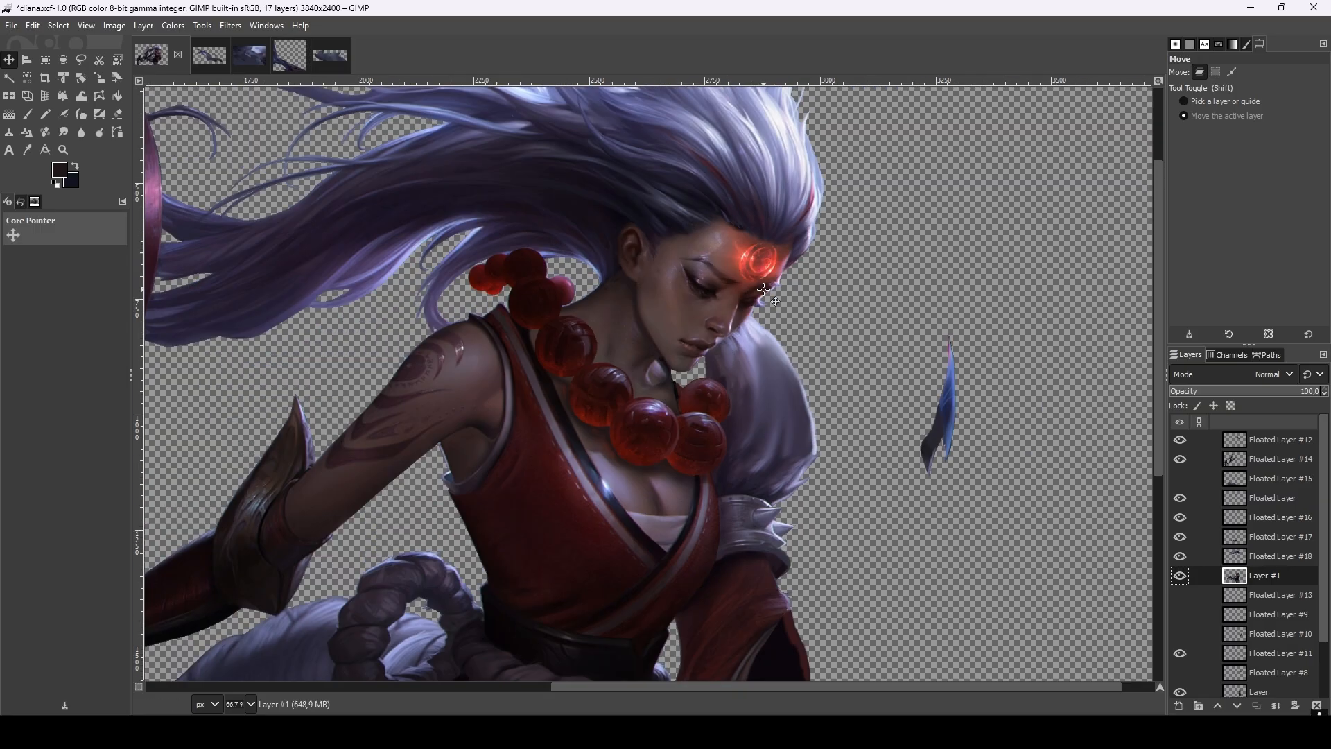
Switch to GIMP, make Floated Layers #15, #13, #9, #10 and #8 visible, and compare the mask and sleeve positions around the face.
key(1)
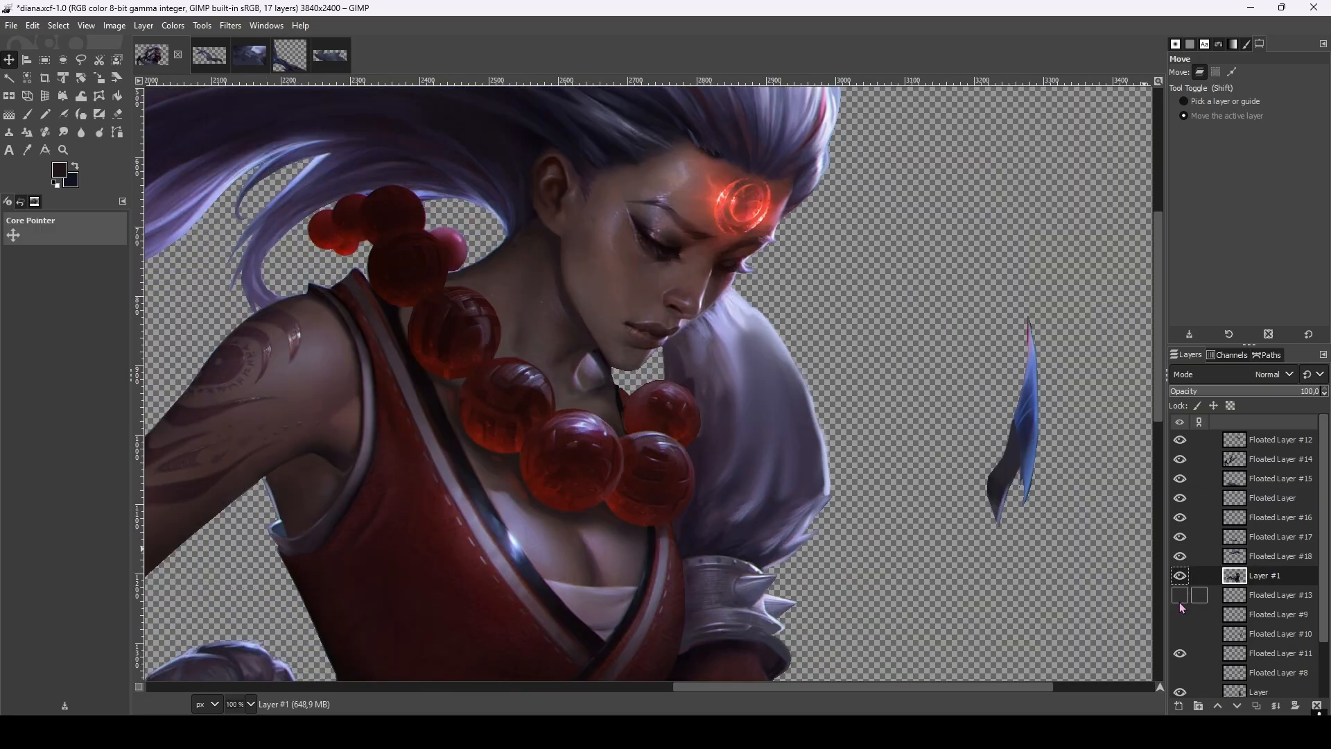
click(1180, 634)
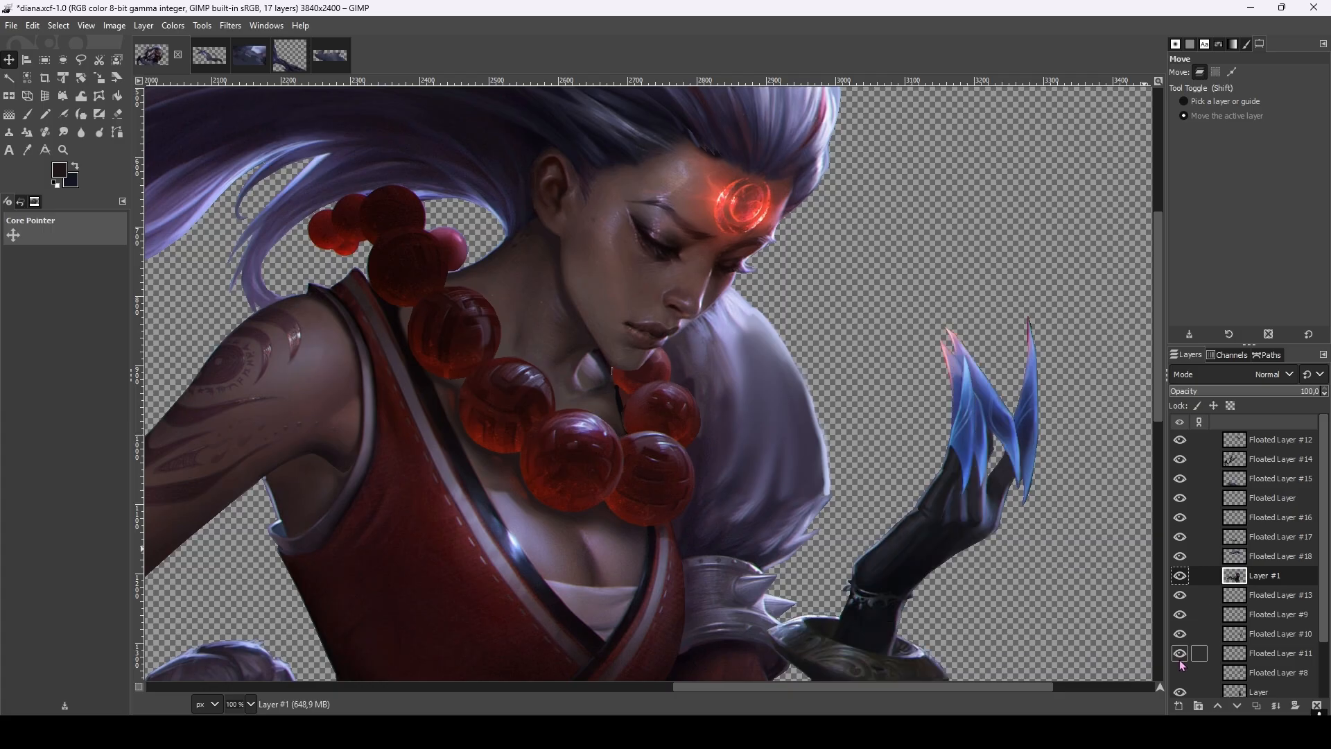
click(1181, 672)
scroll(807, 449, down, 2)
scroll(814, 402, up, 3)
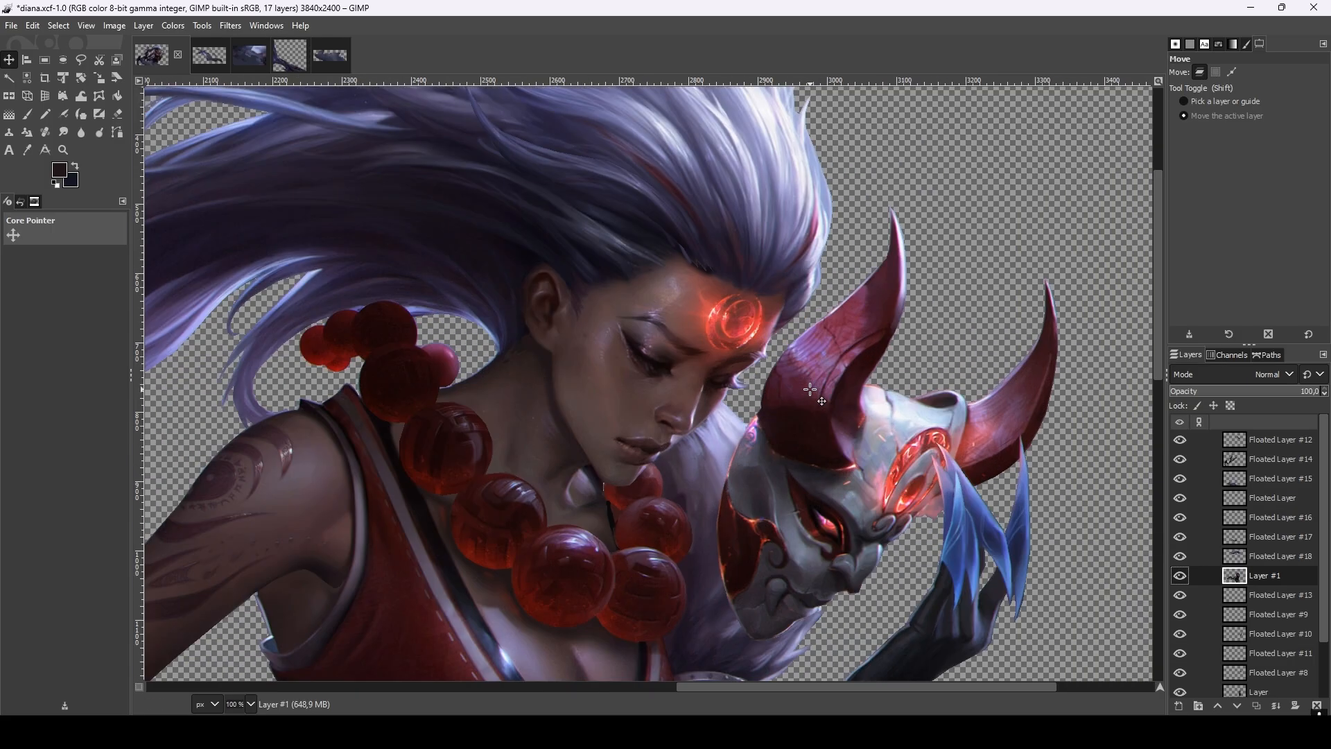
scroll(776, 395, down, 3)
scroll(764, 363, up, 3)
scroll(763, 363, up, 1)
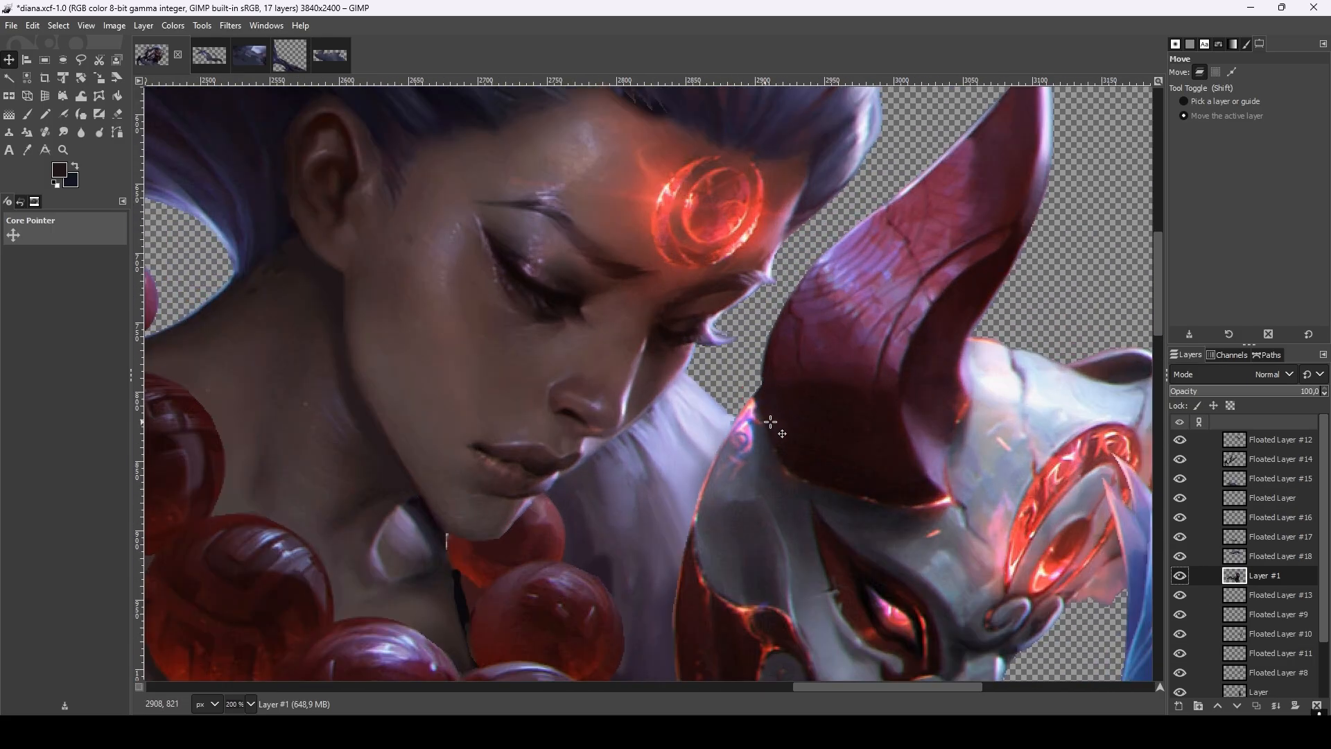
Switch back to Wallpaper Engine and lower the sleeved arm's shoulder bone to about X 2126, Y -445.
click(913, 732)
click(984, 662)
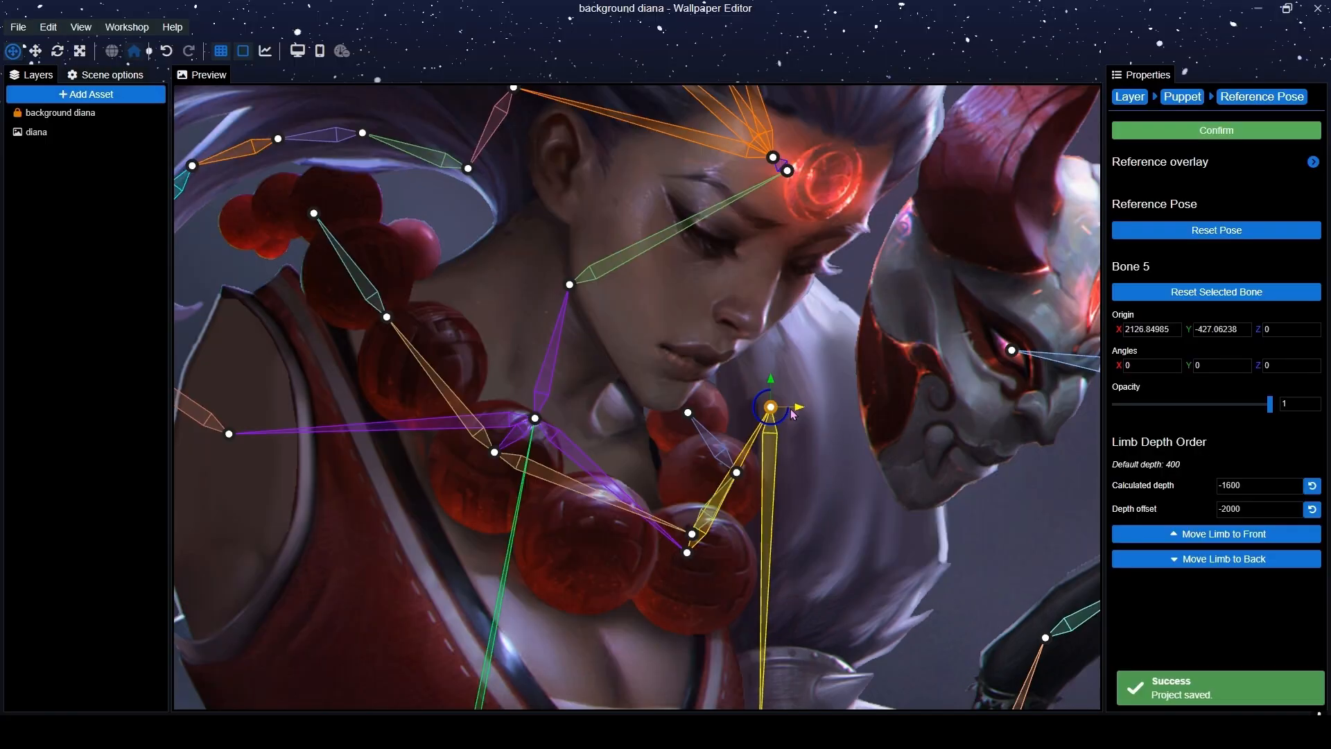
drag(770, 409, 753, 419)
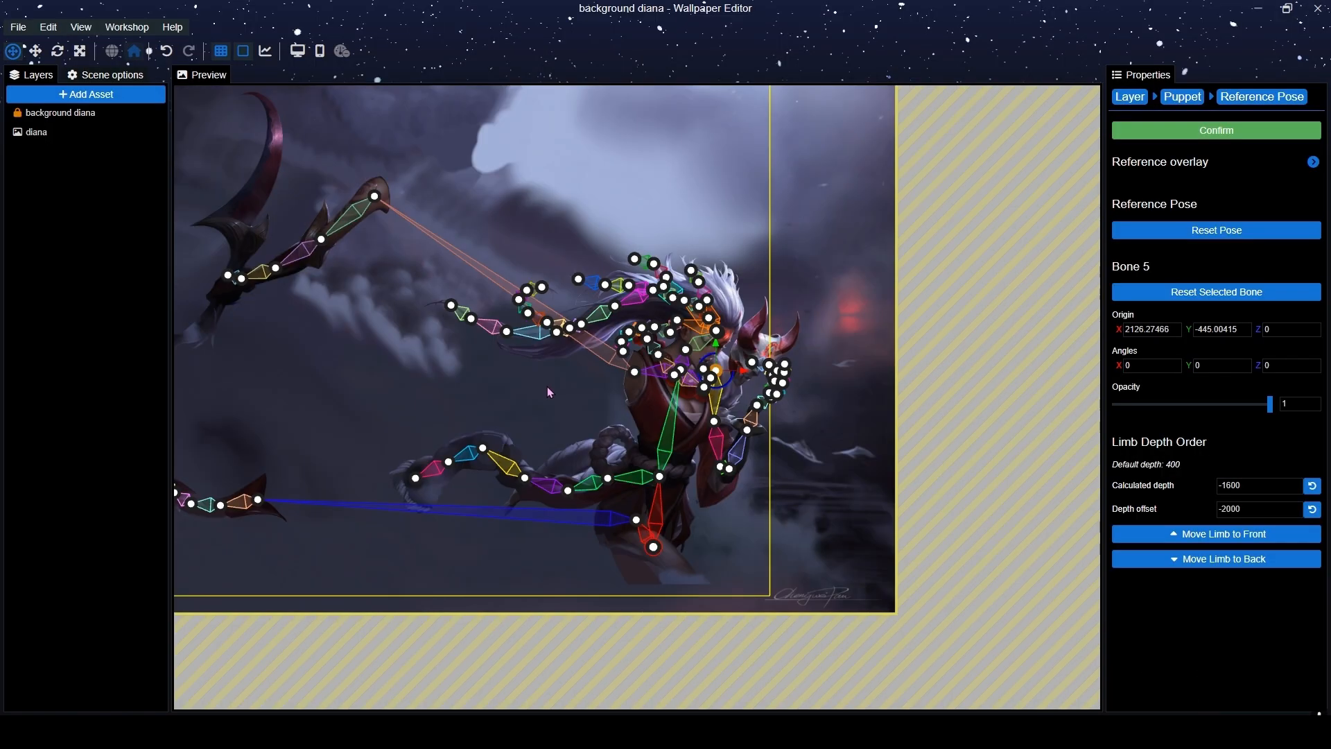
Move the tattooed weapon arm onto the torso's empty shoulder socket, with its upper bone at about X 1528, Y -452.
drag(547, 386, 662, 401)
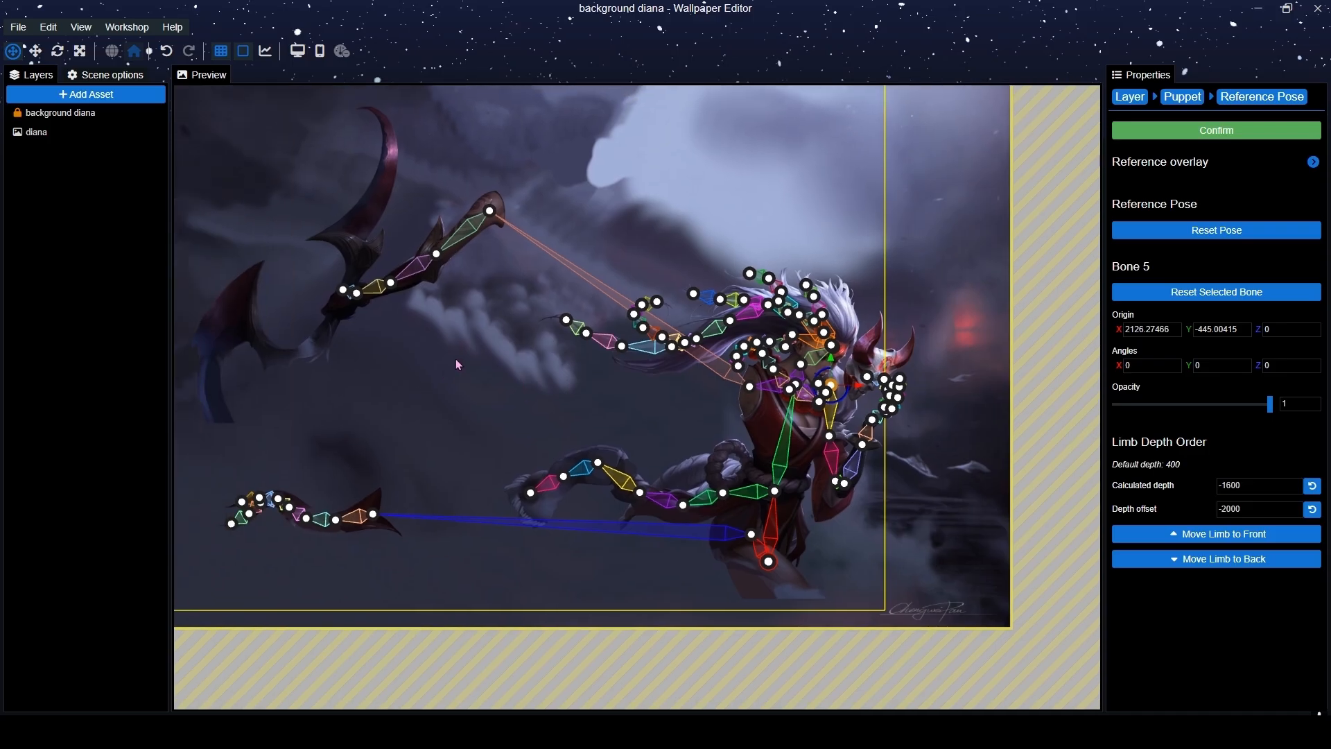
drag(496, 214, 721, 386)
scroll(721, 386, up, 10)
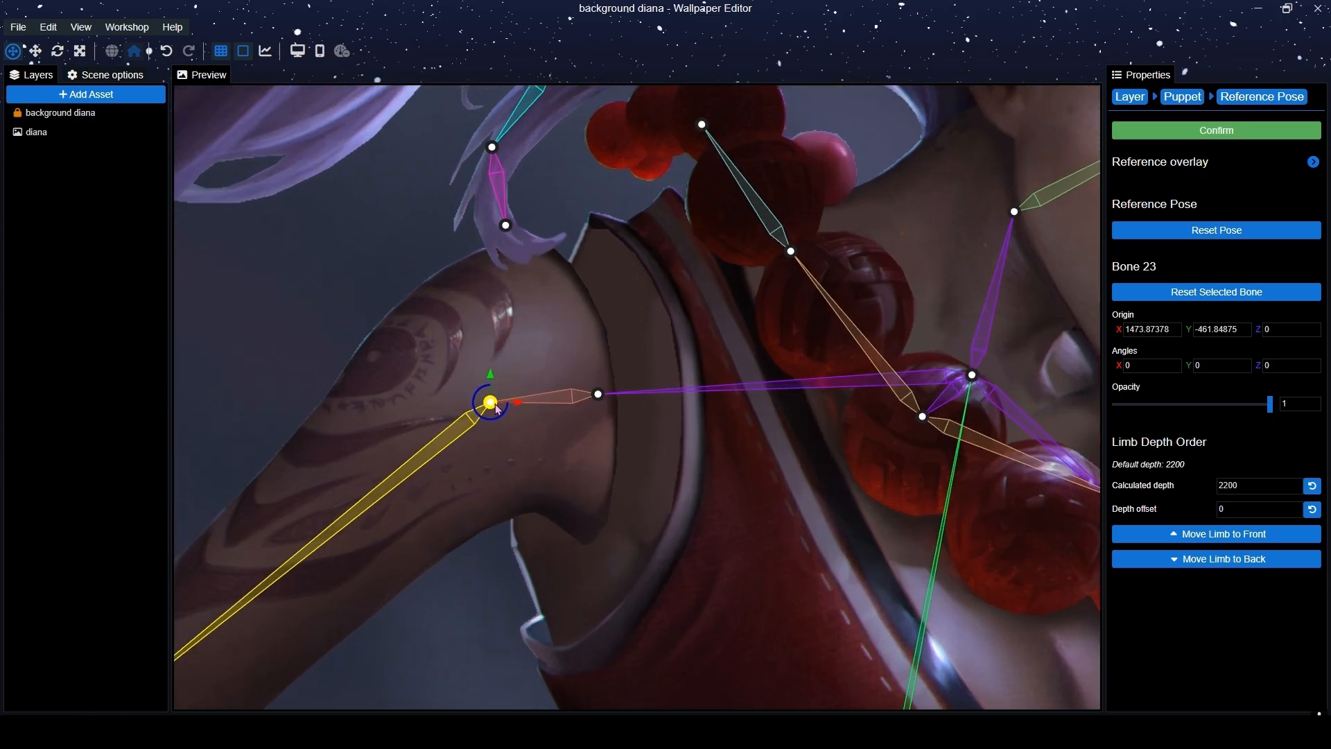
drag(497, 407, 556, 397)
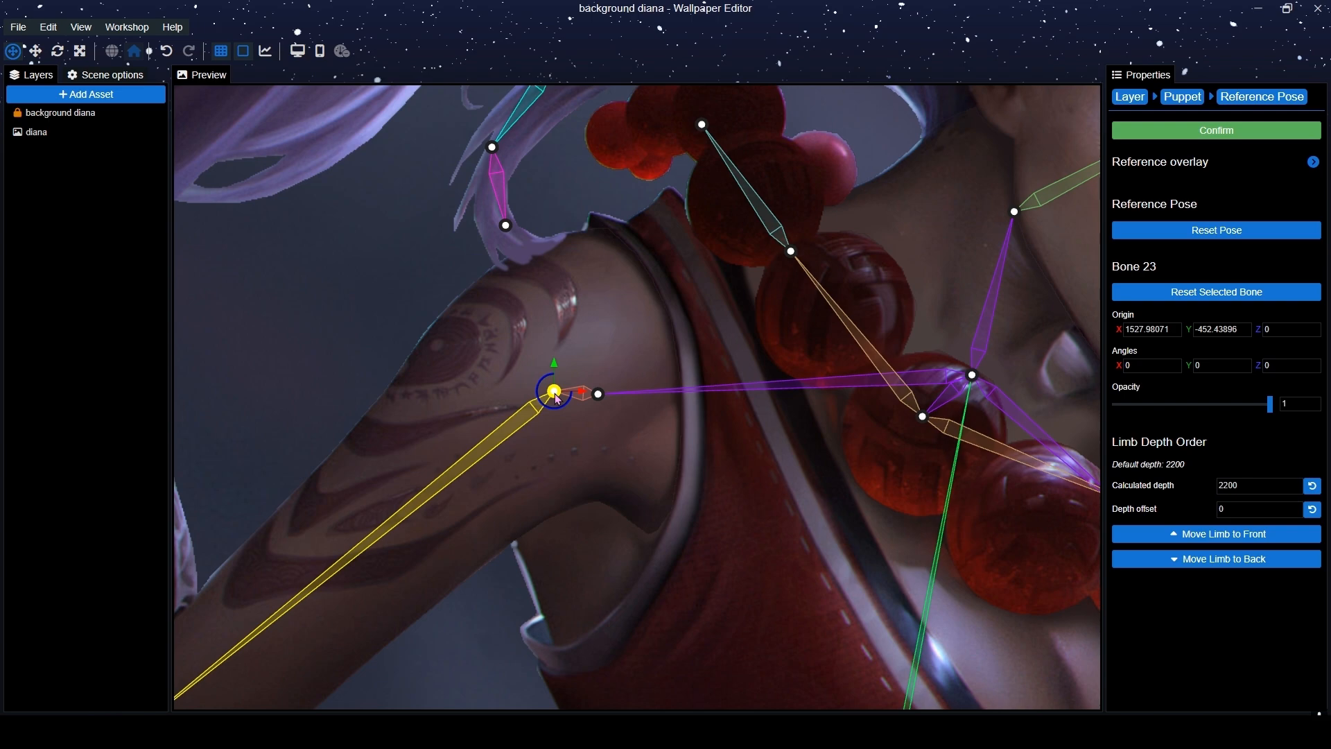
Attach the loose red cloth strip to the hip with its root bone at about X 1566, Y -1432, and confirm the reference pose.
scroll(877, 363, down, 10)
drag(406, 413, 701, 334)
scroll(433, 472, down, 1)
drag(440, 489, 846, 523)
scroll(741, 515, up, 15)
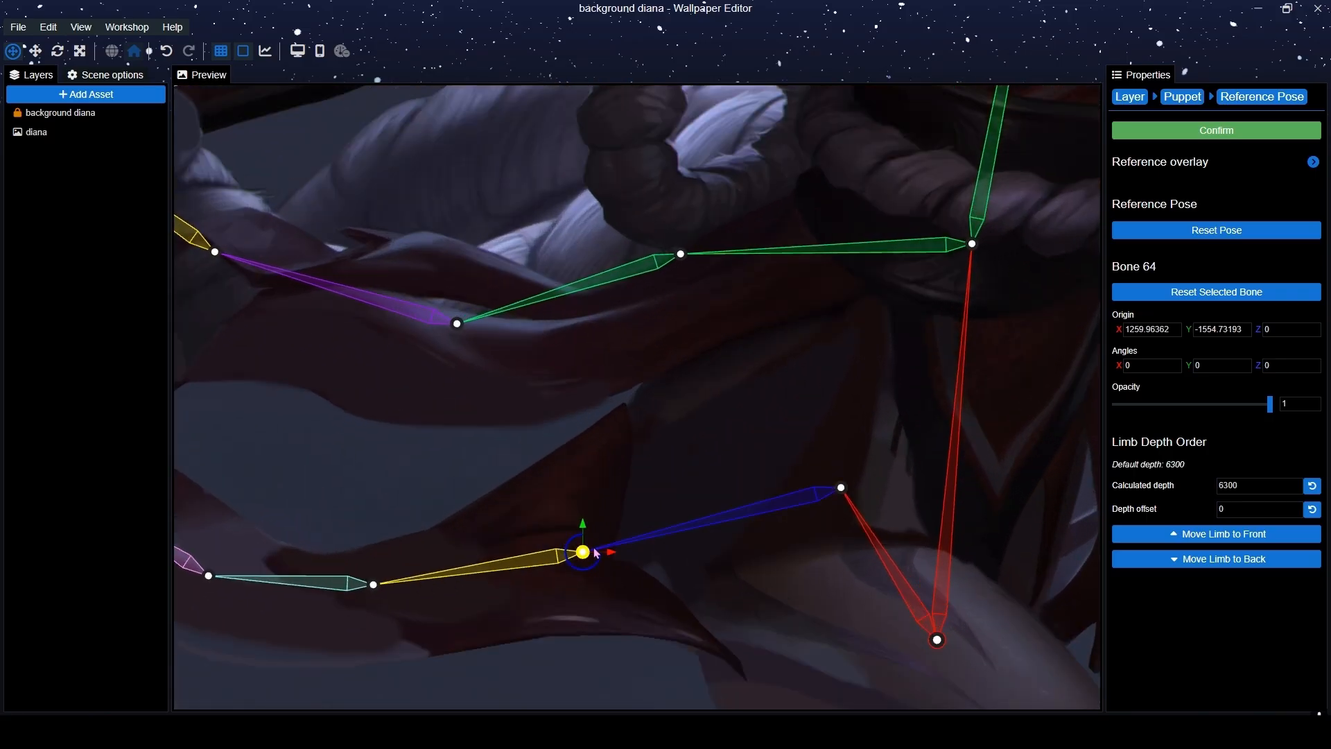
drag(596, 553, 839, 456)
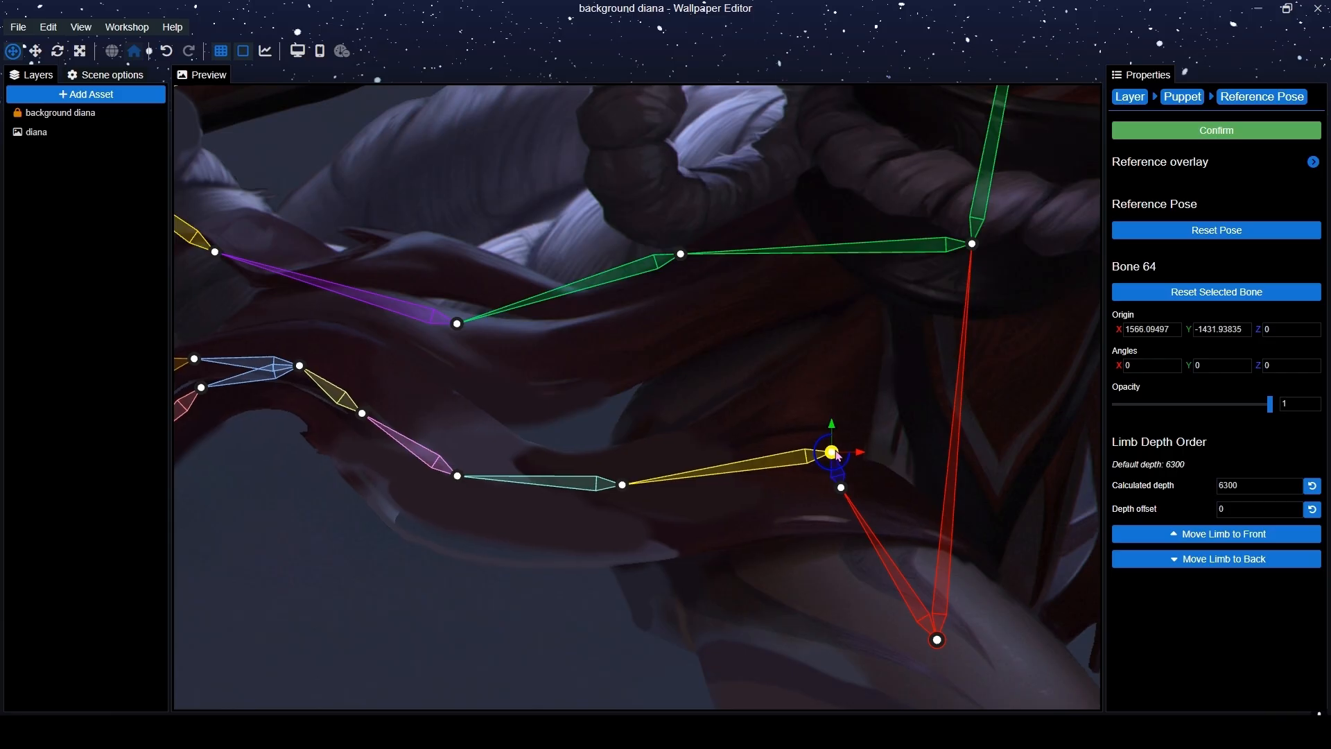
scroll(835, 459, down, 12)
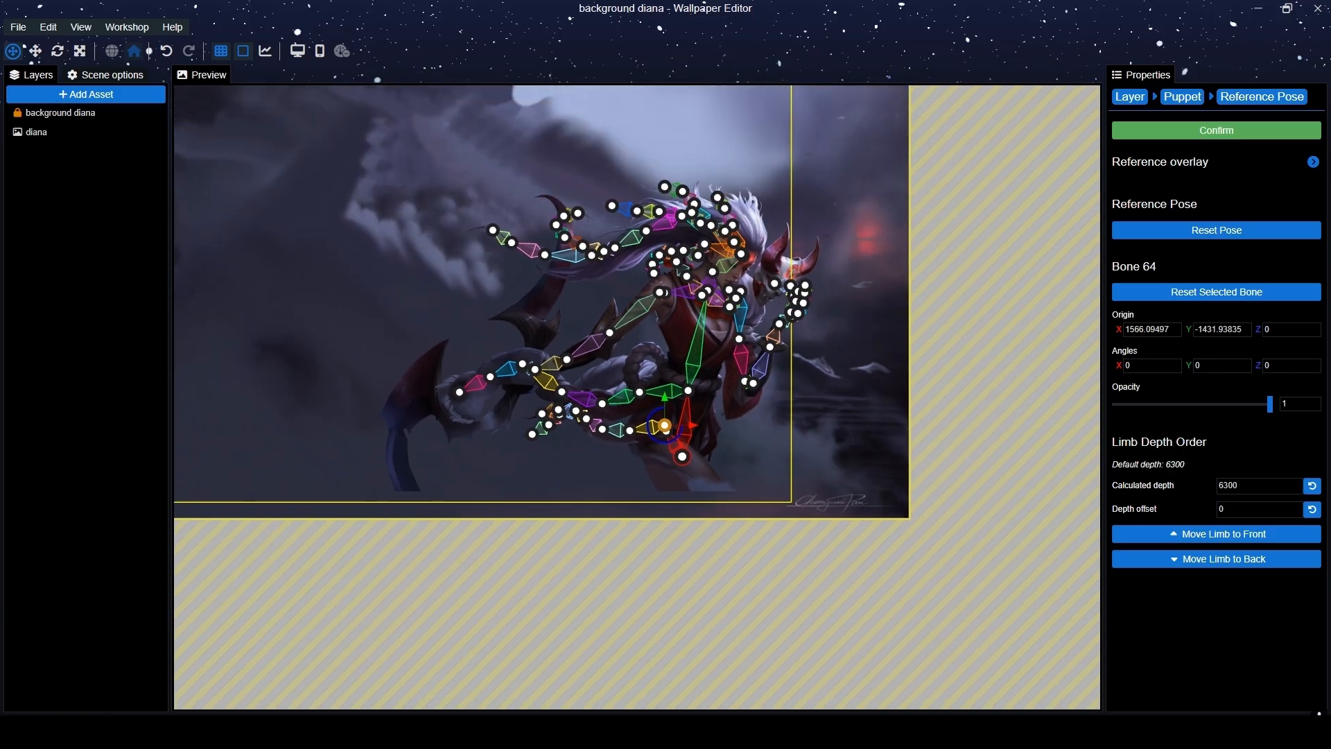
click(1225, 138)
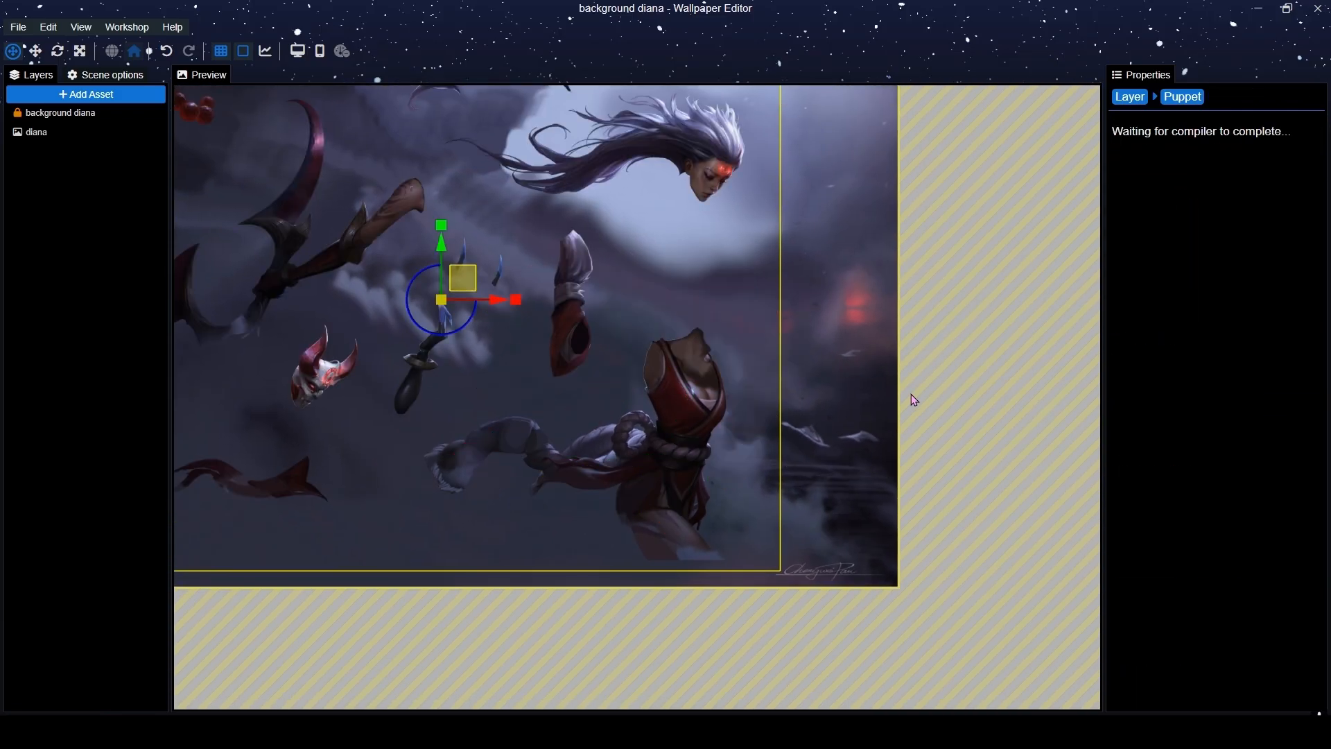
Examine the assembled character in the preview, checking the joins at the arms, mask, hair and cloth.
scroll(912, 394, down, 5)
drag(590, 352, 706, 352)
scroll(706, 352, up, 4)
drag(663, 305, 426, 165)
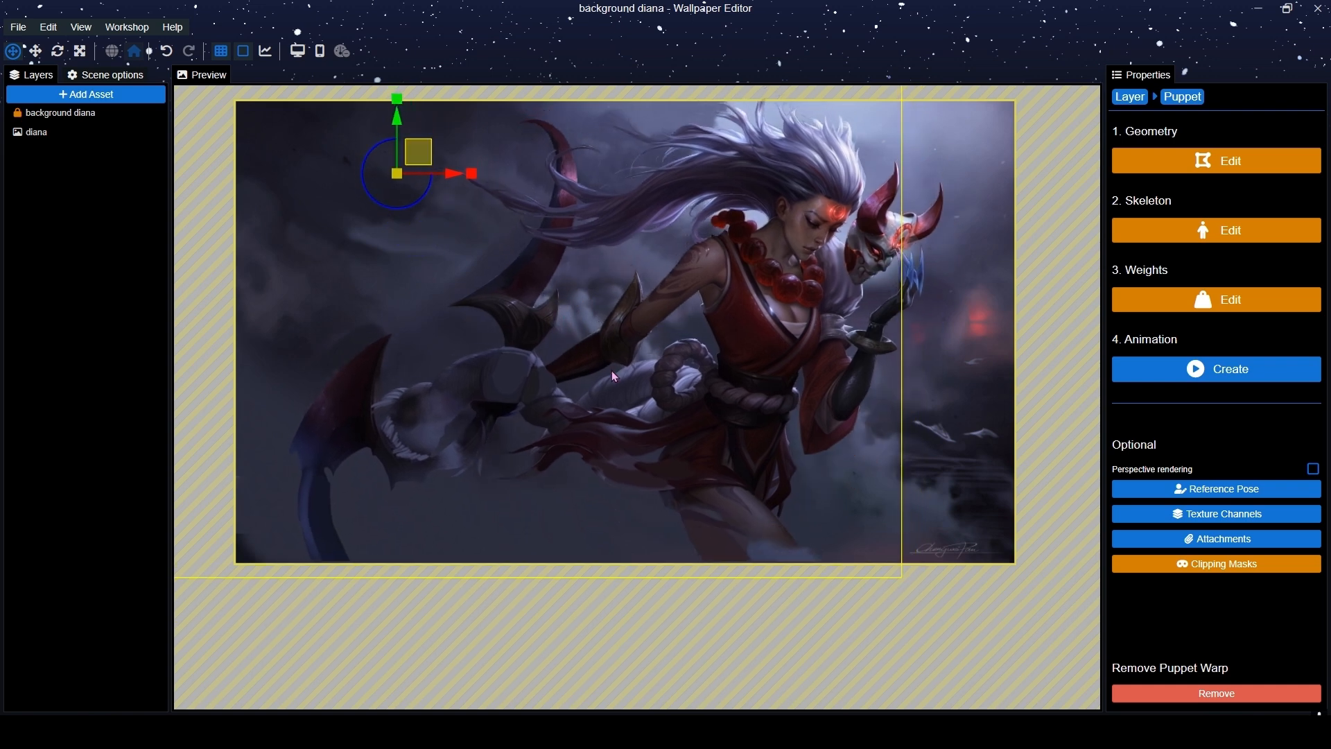
scroll(676, 431, down, 2)
drag(598, 363, 613, 410)
scroll(613, 411, up, 3)
scroll(613, 411, up, 2)
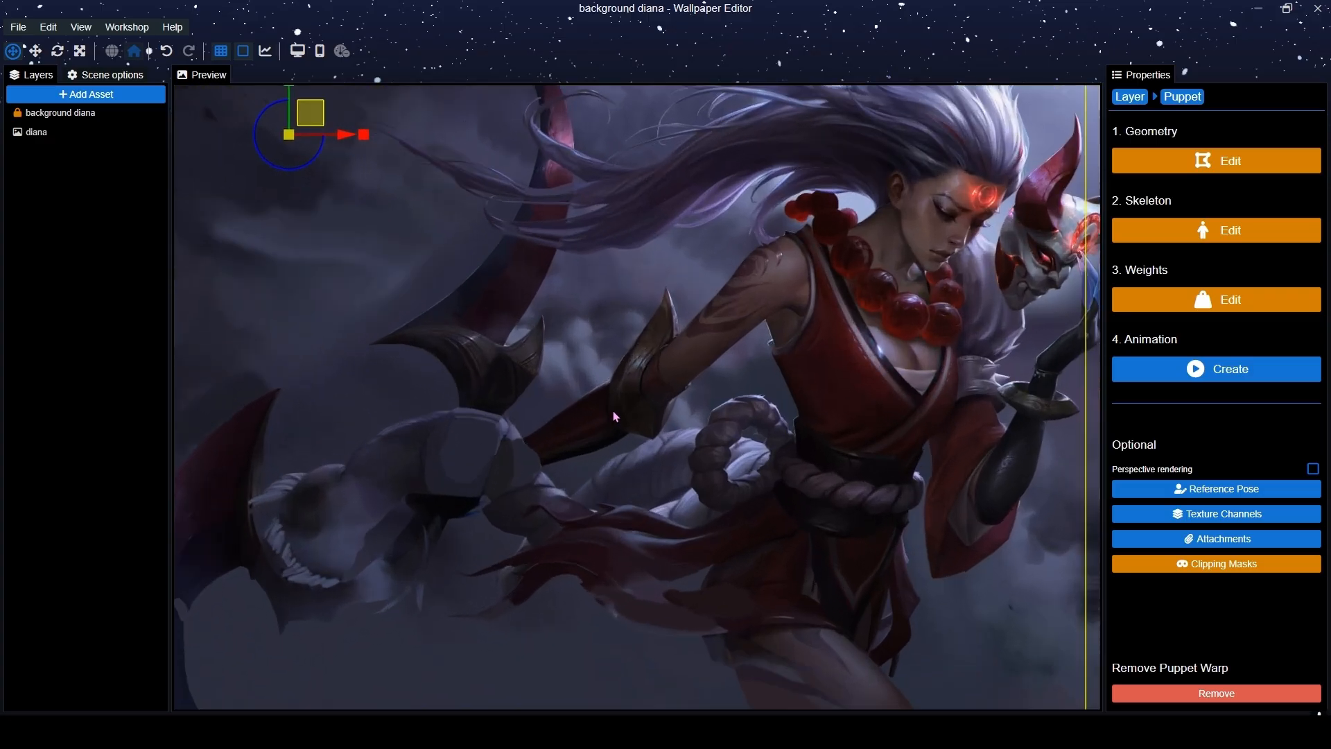
Reopen the reference pose to check the bone placement, save the project, and confirm the pose.
click(1210, 490)
scroll(690, 270, down, 2)
scroll(690, 271, up, 3)
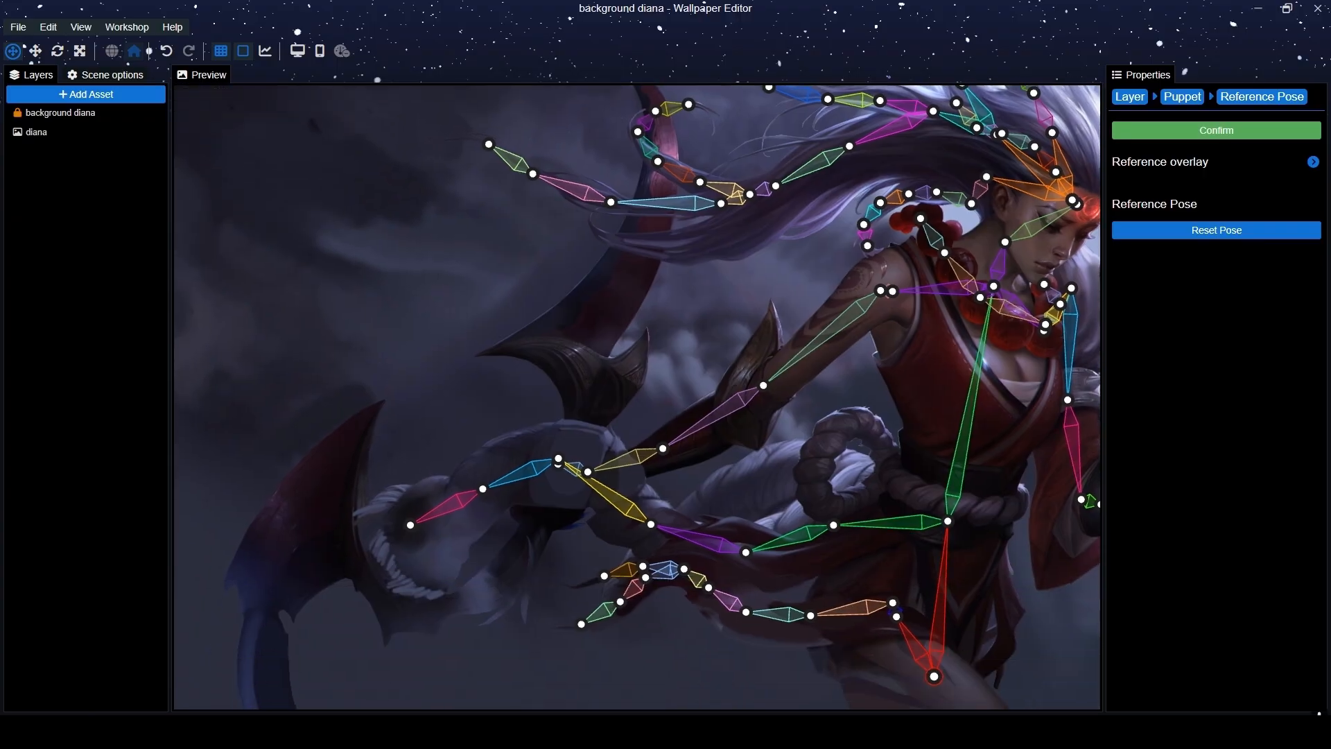
key(ctrl+s)
click(1220, 132)
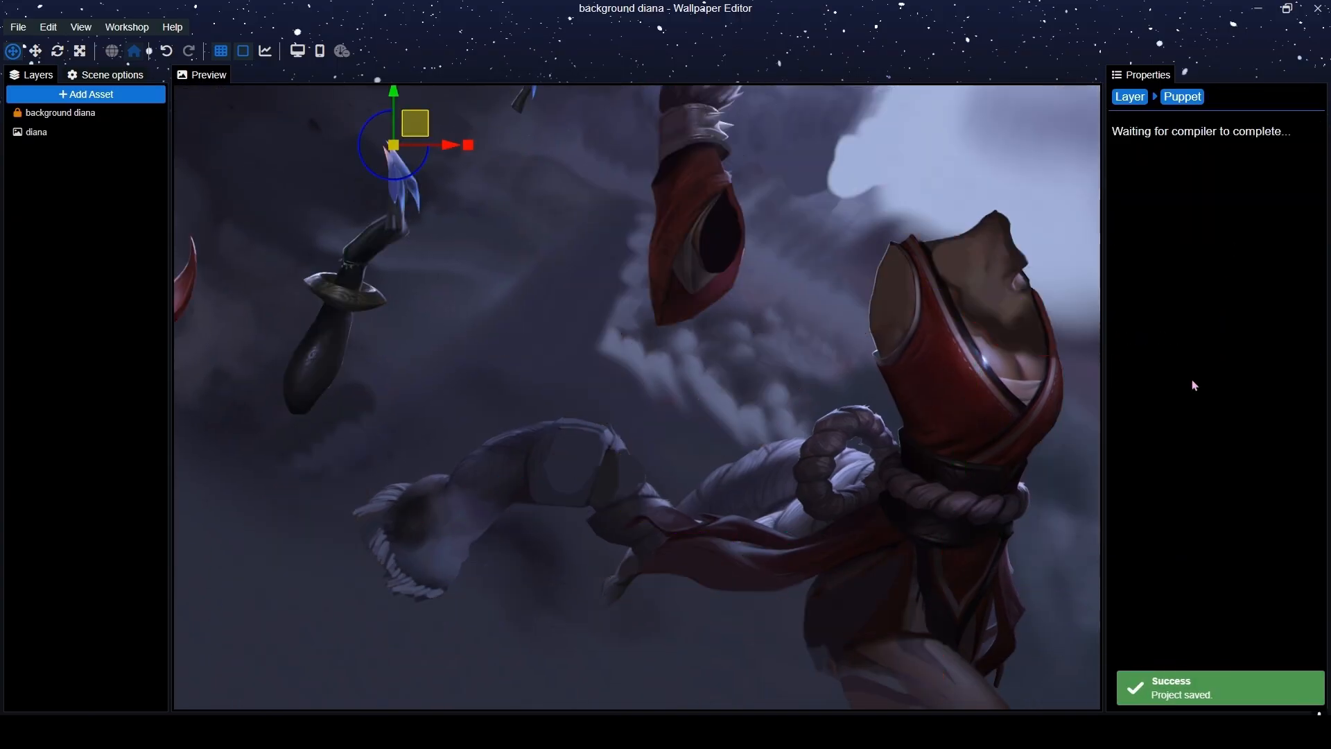
Open the puppet's weights for editing.
click(1217, 300)
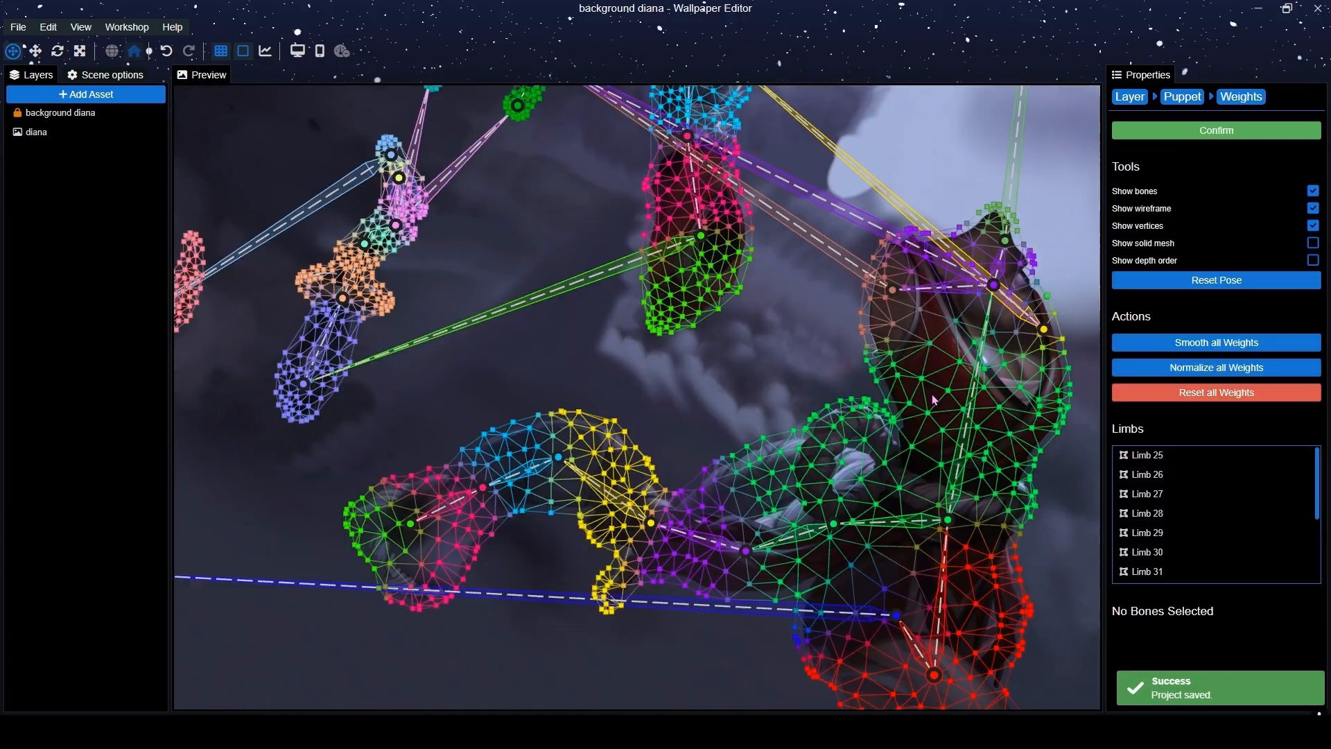